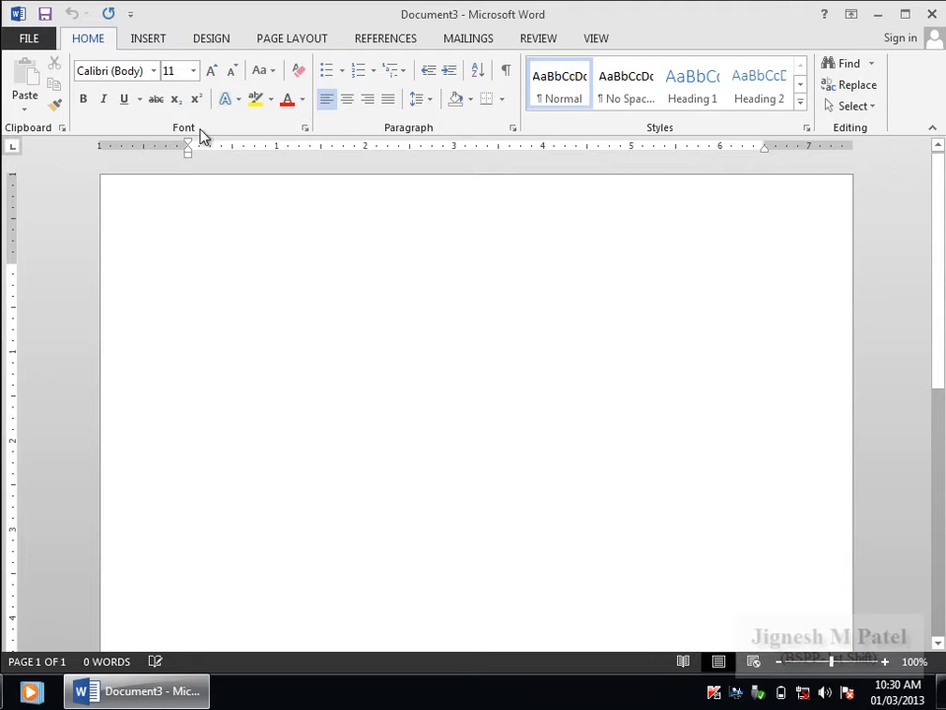
# Format the empty first paragraph with the Birka font at size 14 and centre its alignment.
pyautogui.click(192, 72)
pyautogui.click(174, 180)
pyautogui.click(348, 100)
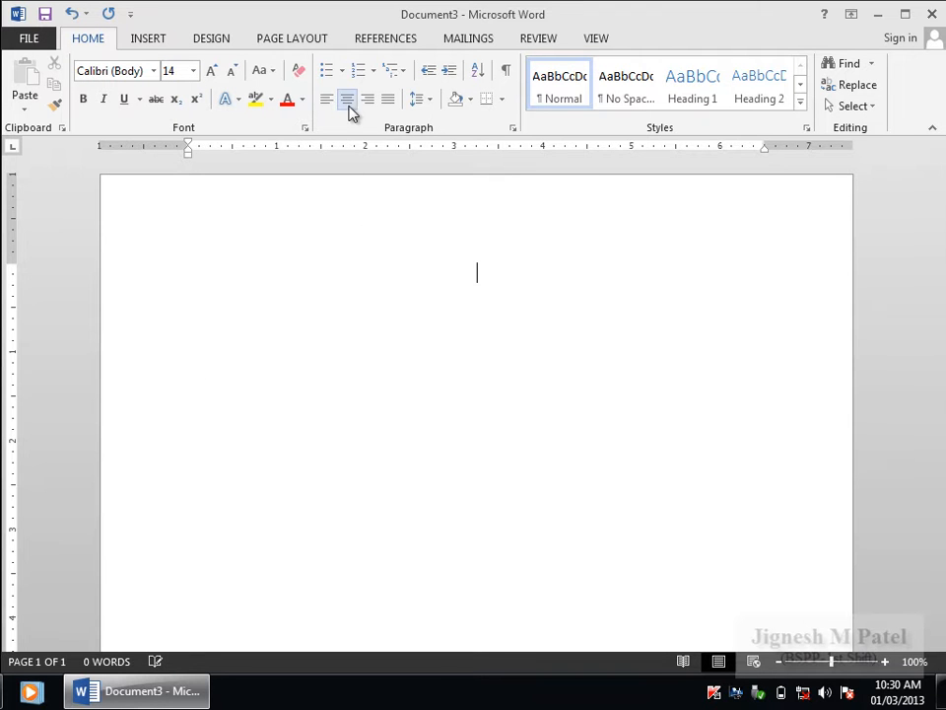
pyautogui.click(155, 72)
pyautogui.click(153, 184)
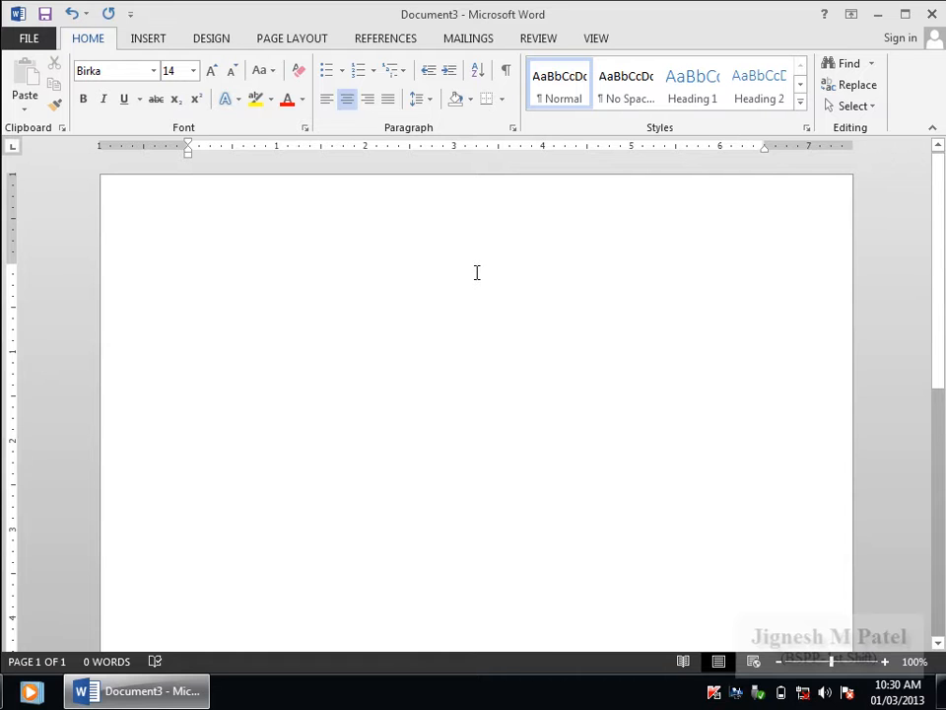
# Create a new style from the current paragraph formatting and name it CH title.
pyautogui.rightClick(477, 276)
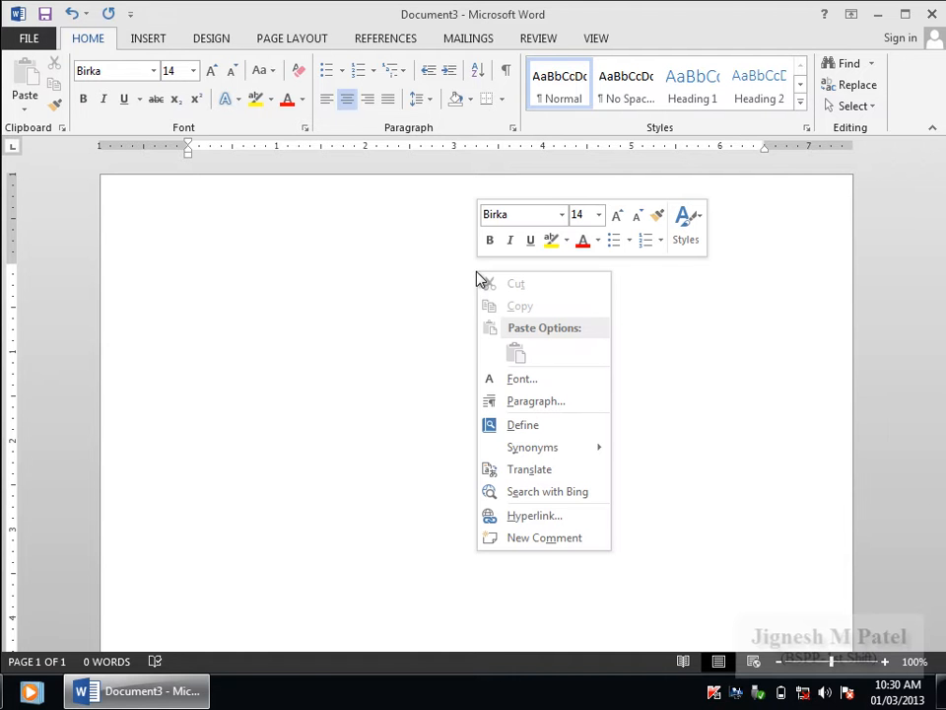
pyautogui.click(694, 237)
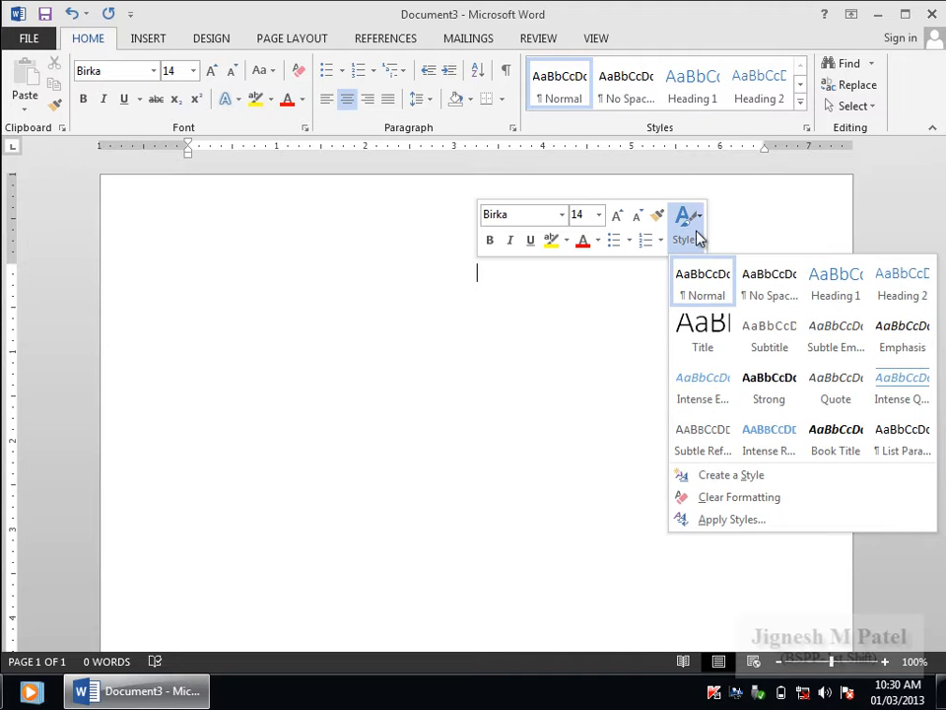
pyautogui.click(734, 478)
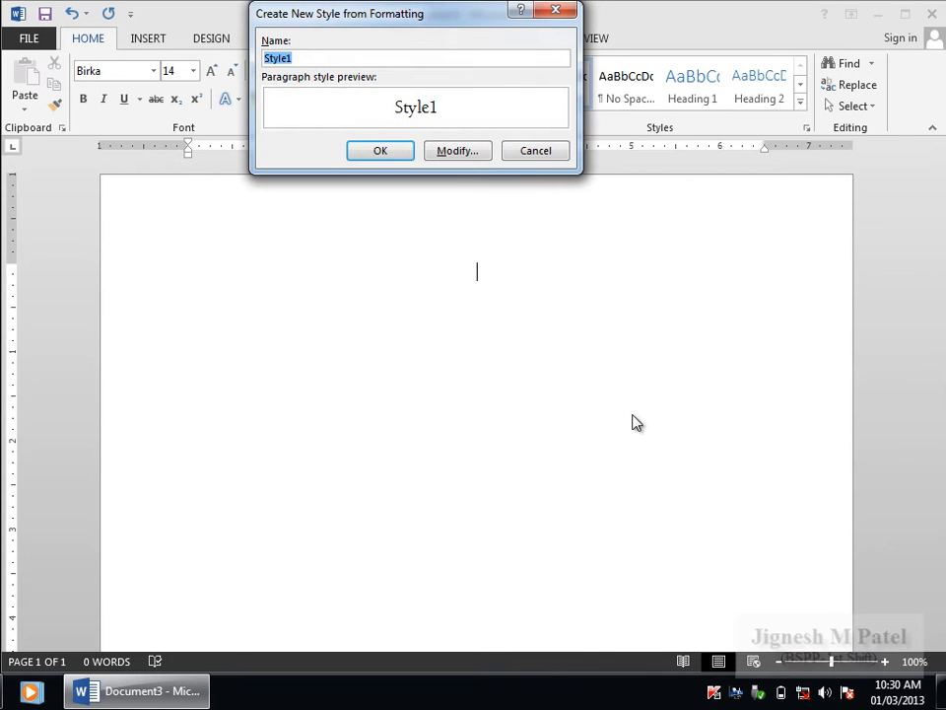
pyautogui.write('CH tit')
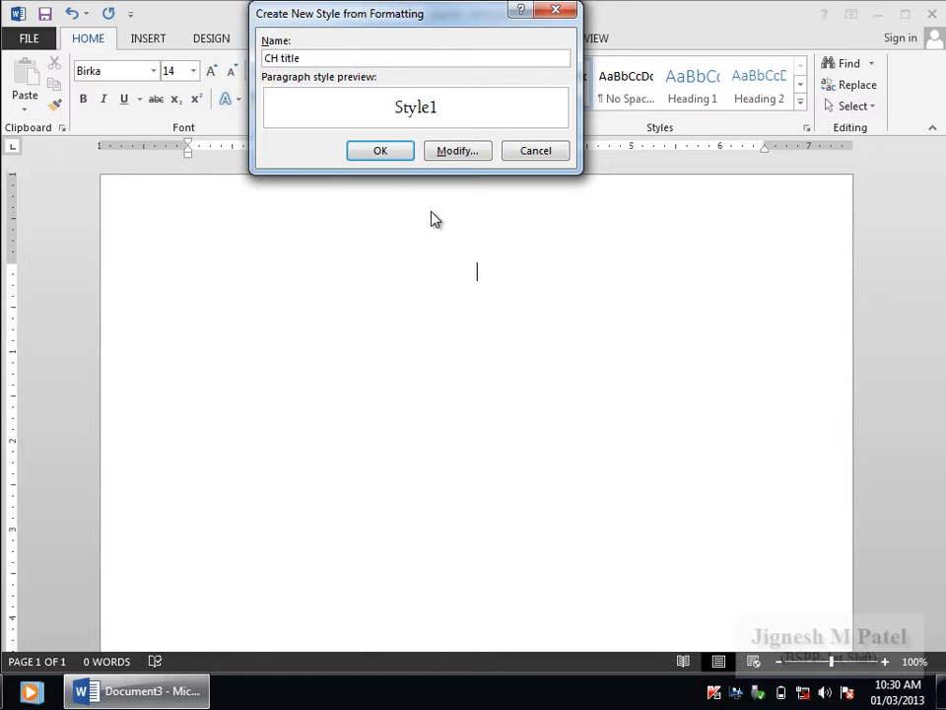
pyautogui.click(383, 155)
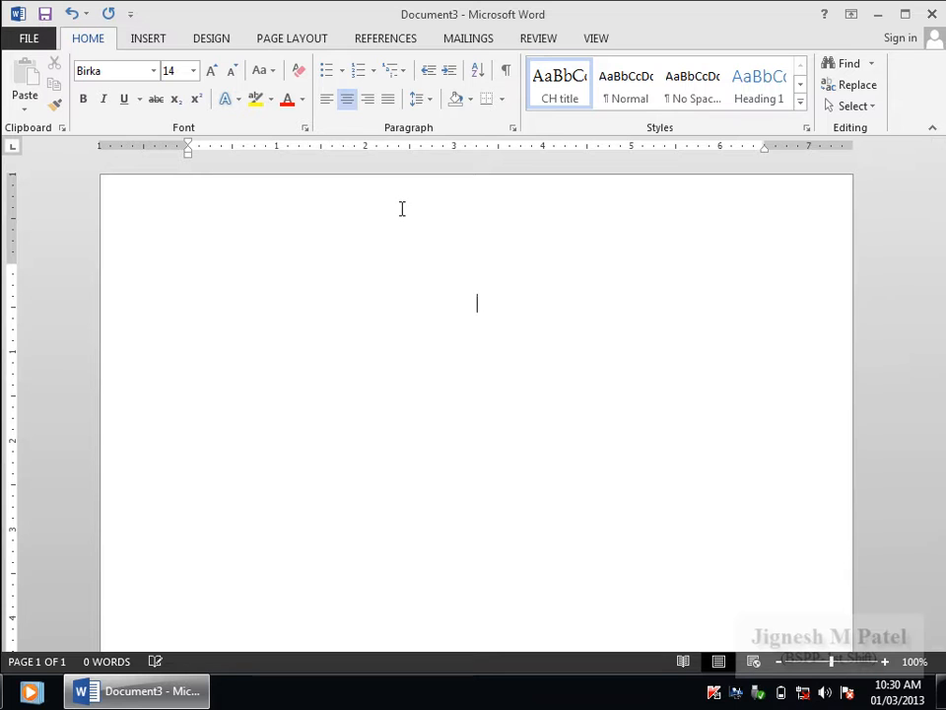
# Justify the paragraph and set its font size to 12.
pyautogui.click(388, 102)
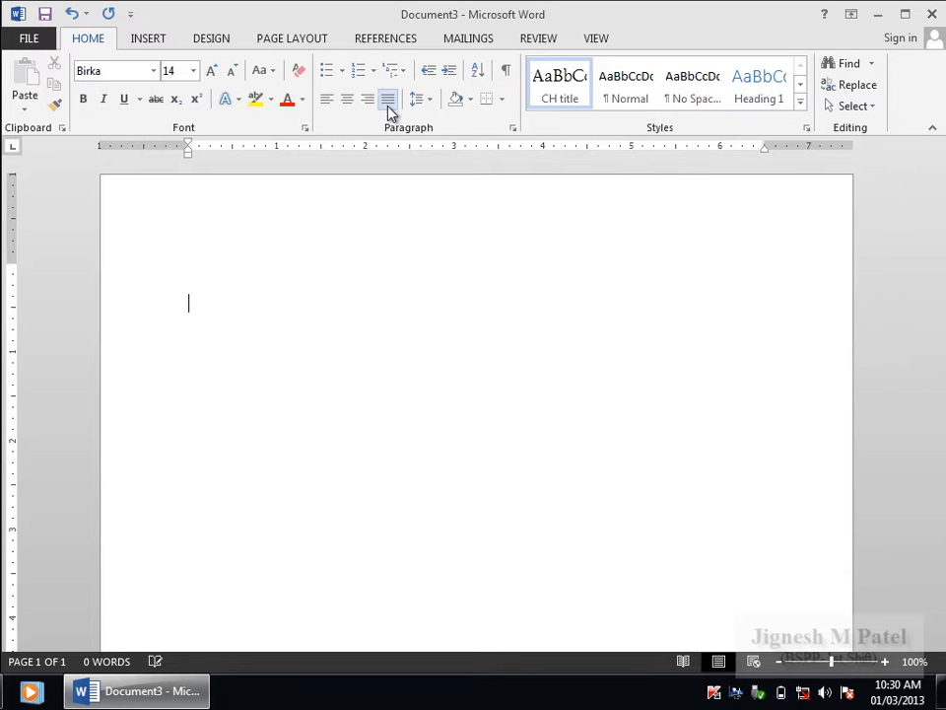
pyautogui.click(193, 71)
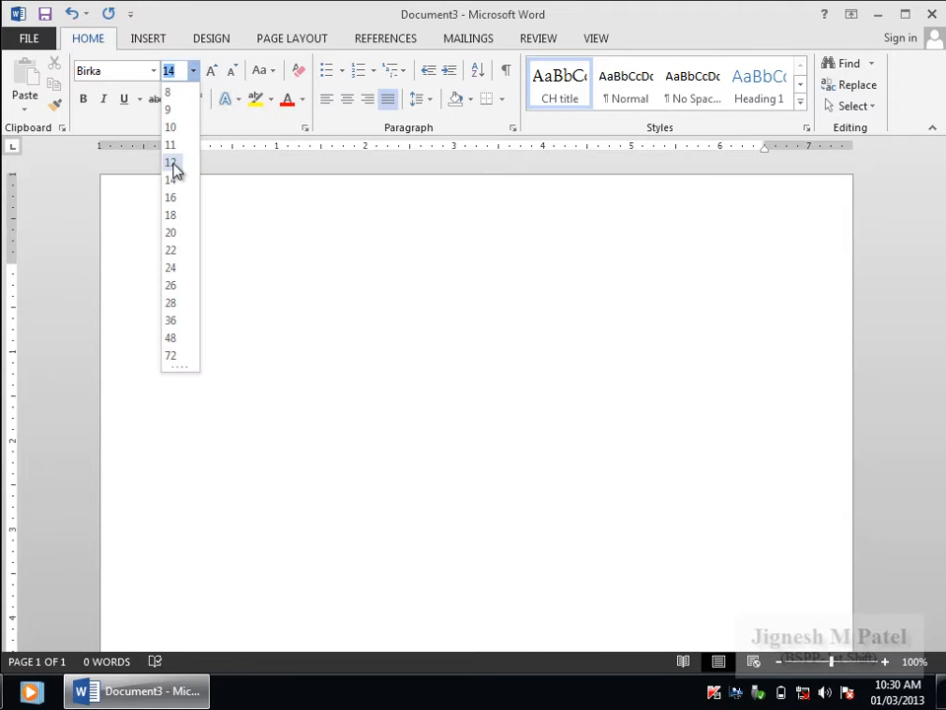
pyautogui.click(172, 162)
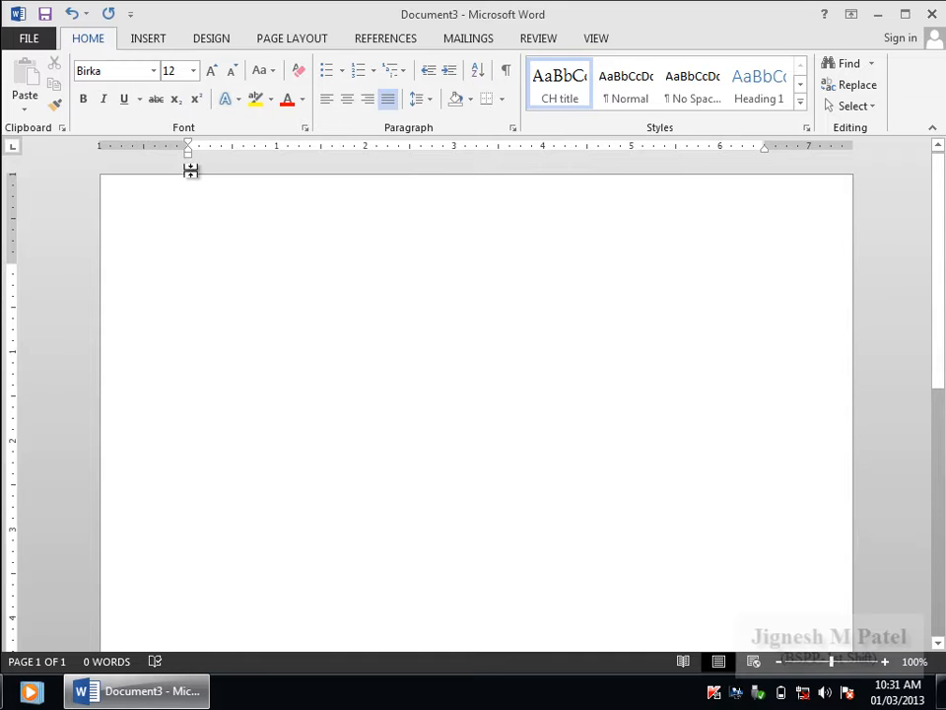
# Create a new style named Sub Topic from the current paragraph formatting.
pyautogui.rightClick(188, 304)
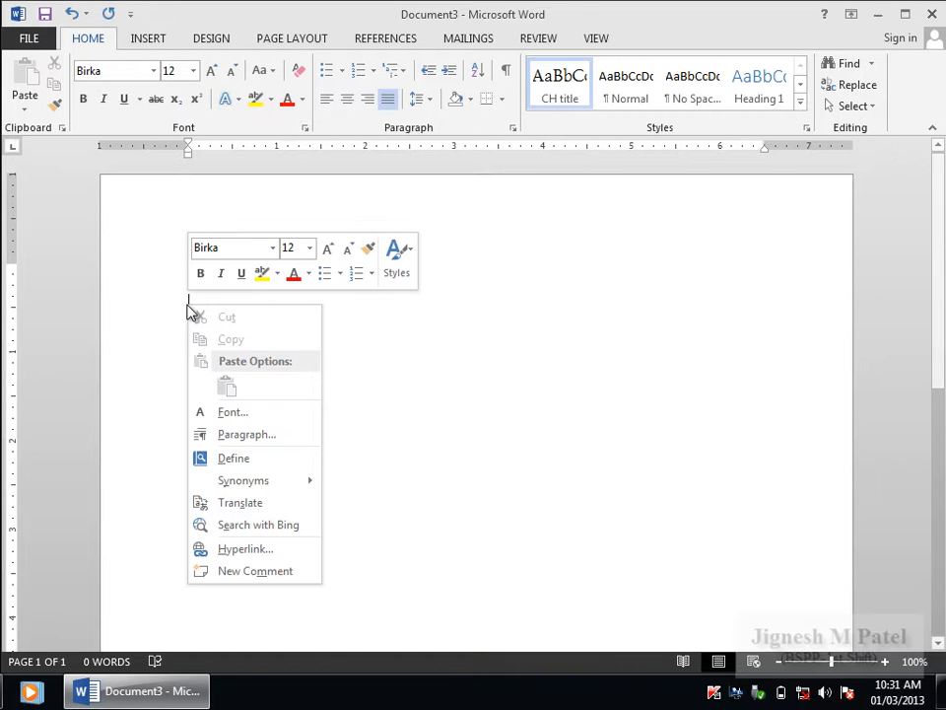
pyautogui.click(393, 274)
pyautogui.click(473, 560)
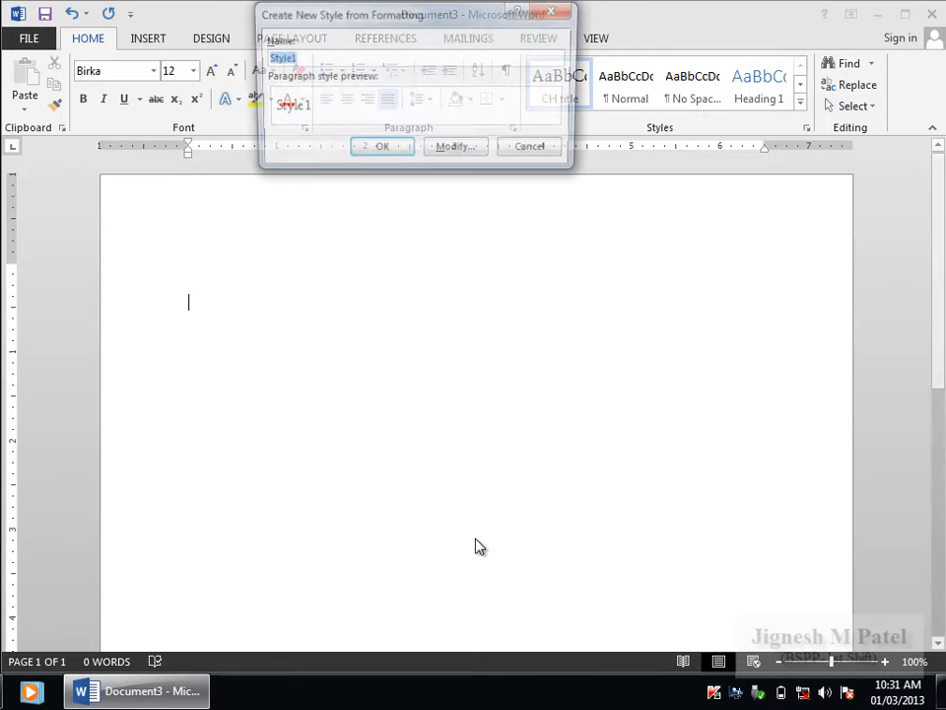
pyautogui.write('Sub Topic')
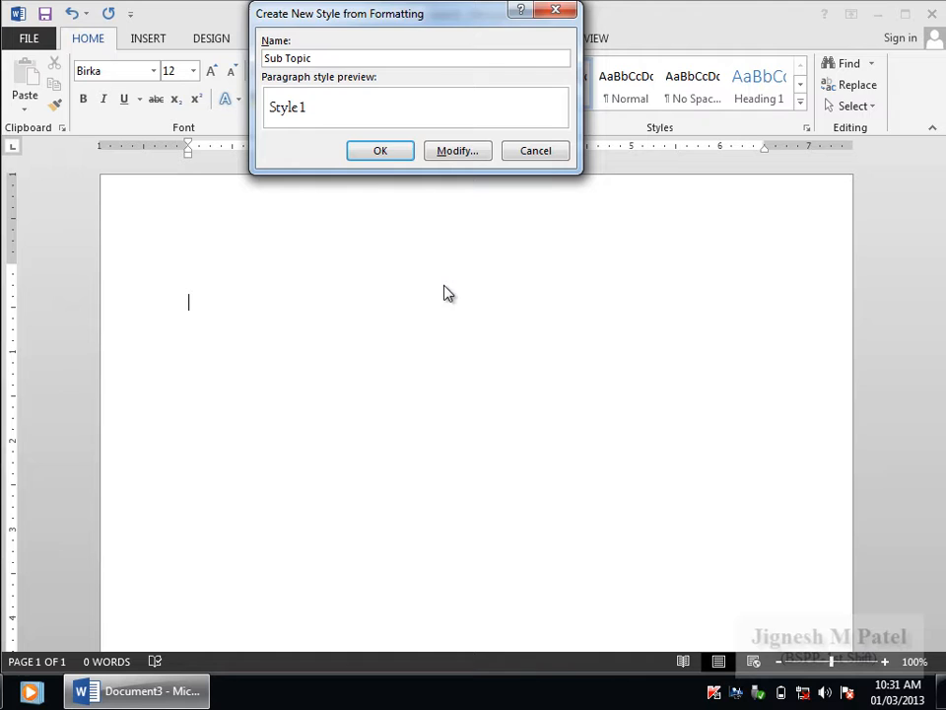
pyautogui.click(383, 153)
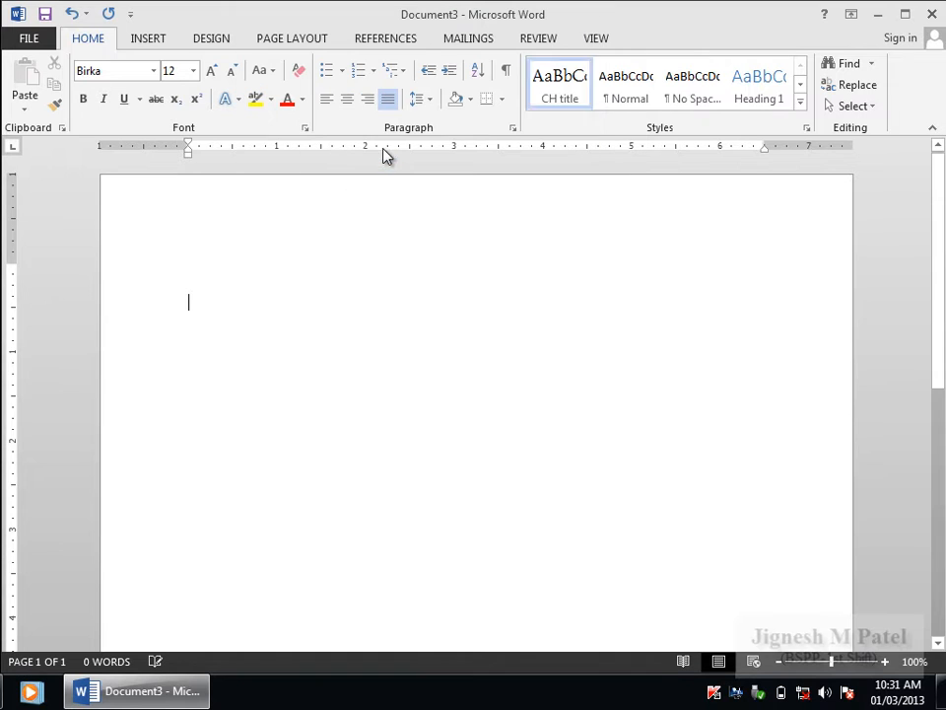
# Switch the paragraph to the Normal style and format it as justified with a 0.5" first-line indent.
pyautogui.click(623, 87)
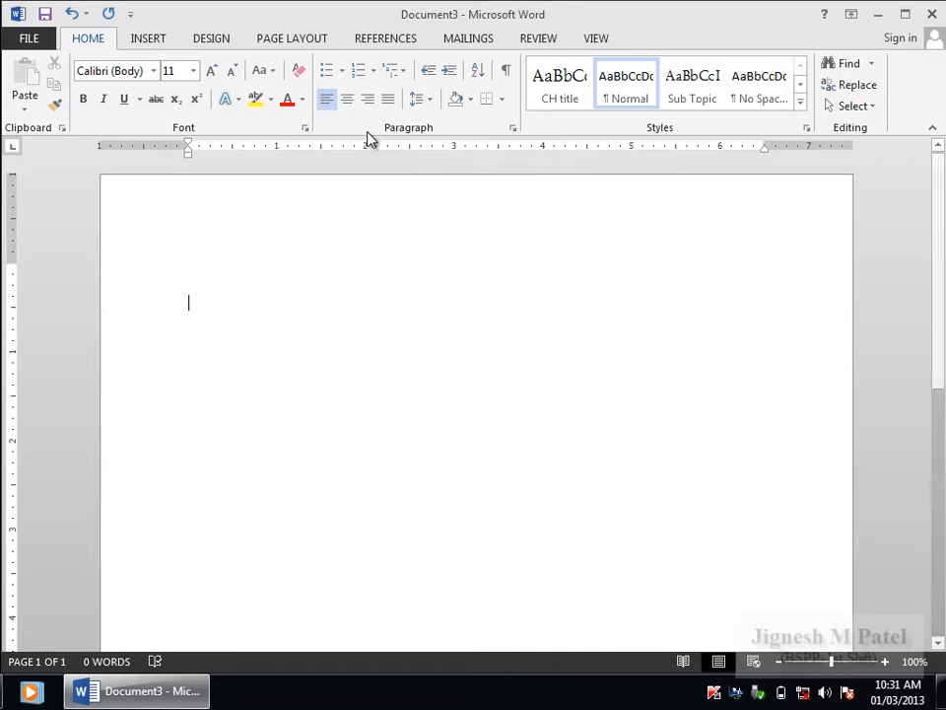
pyautogui.click(389, 102)
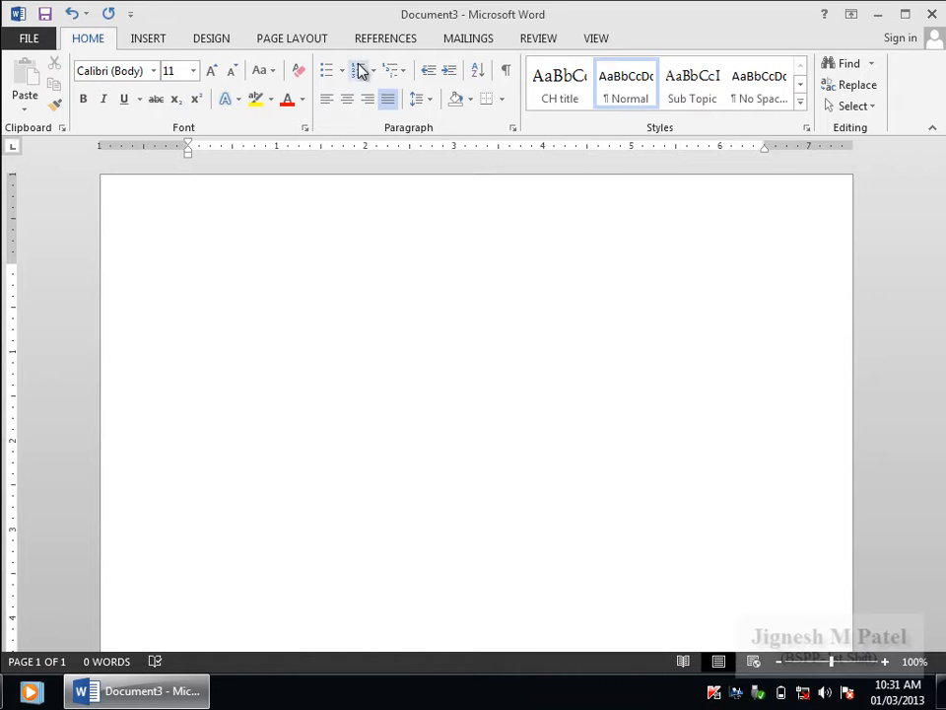
pyautogui.click(303, 44)
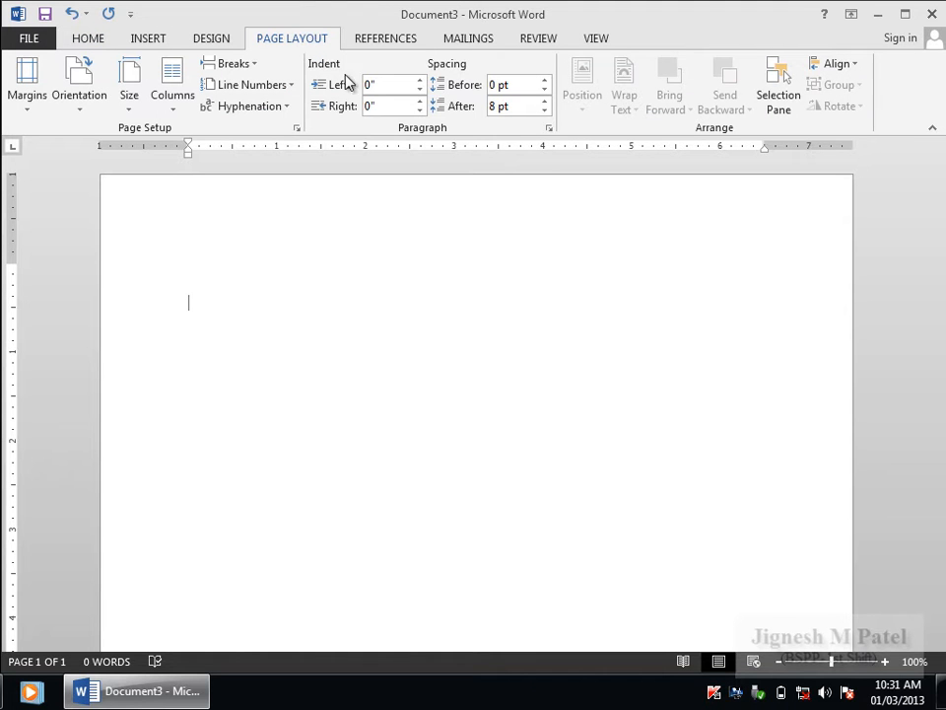
pyautogui.click(549, 129)
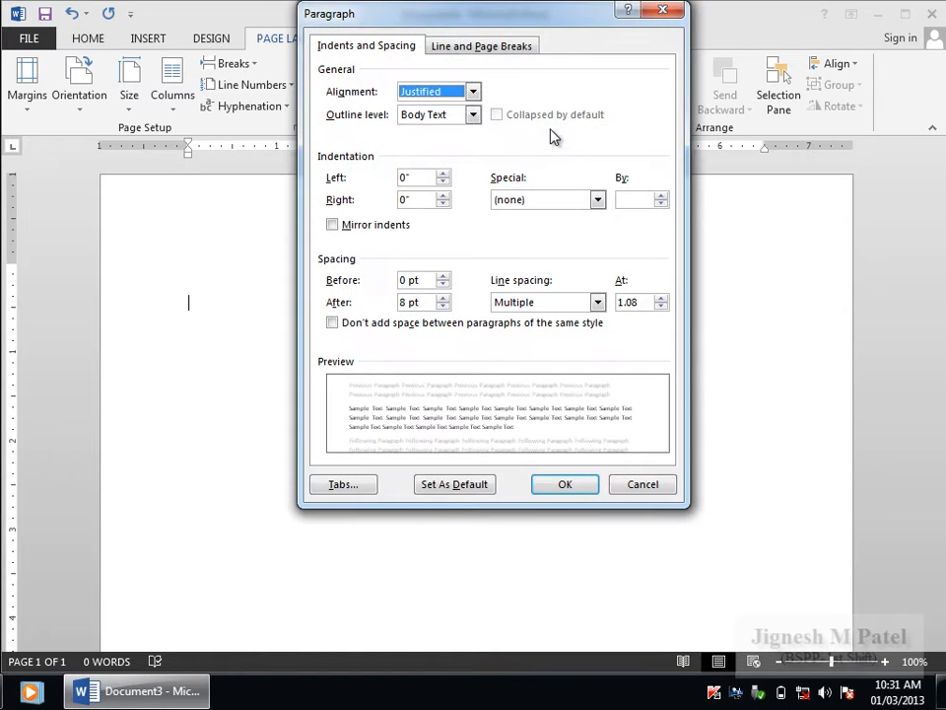
pyautogui.click(535, 201)
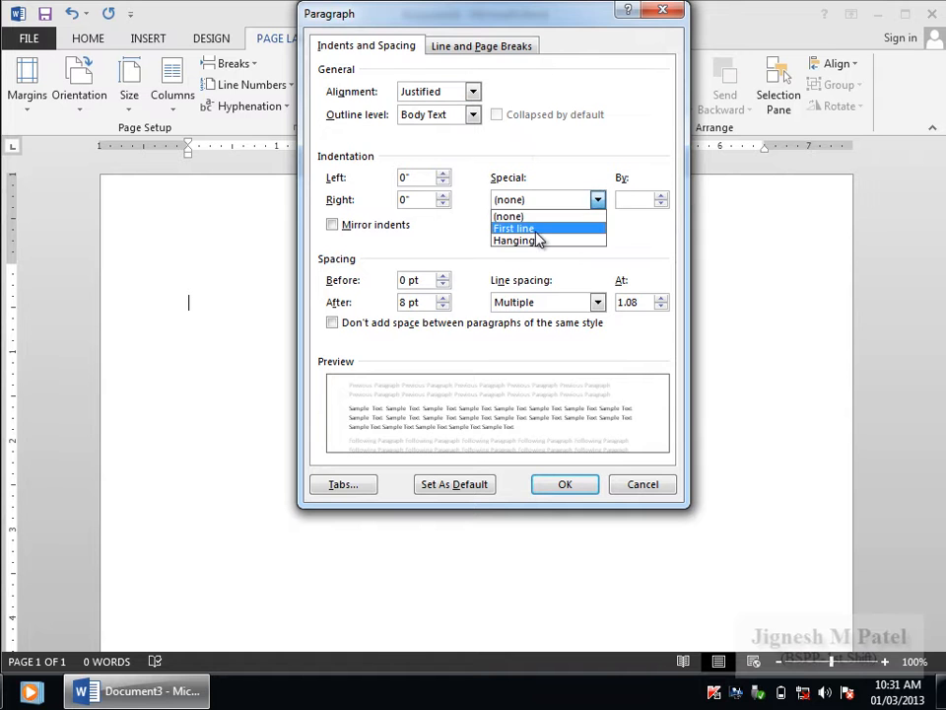
pyautogui.click(532, 226)
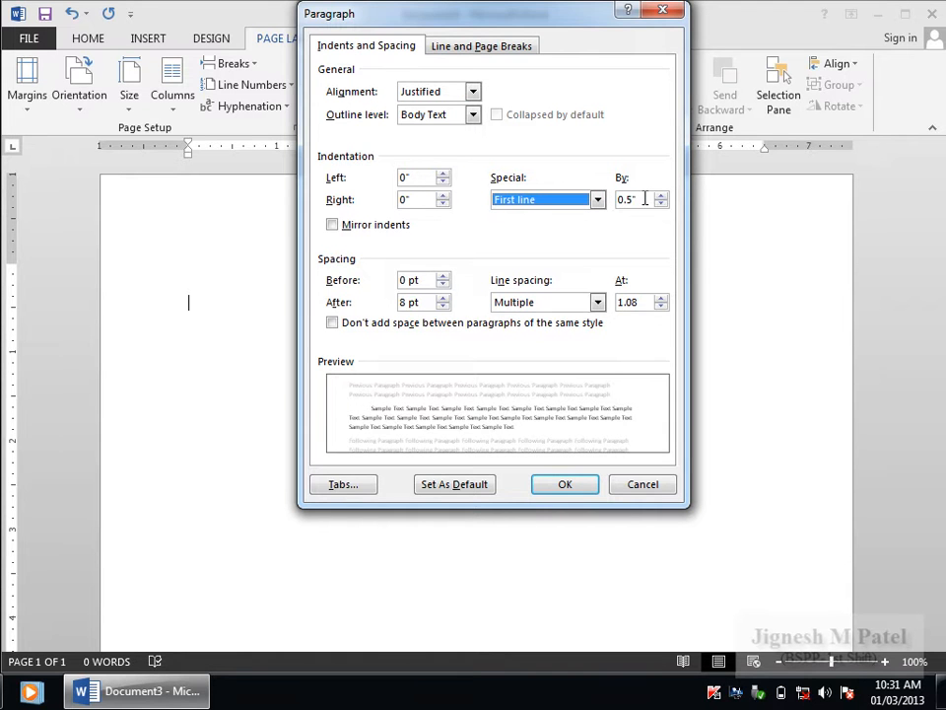
pyautogui.click(582, 483)
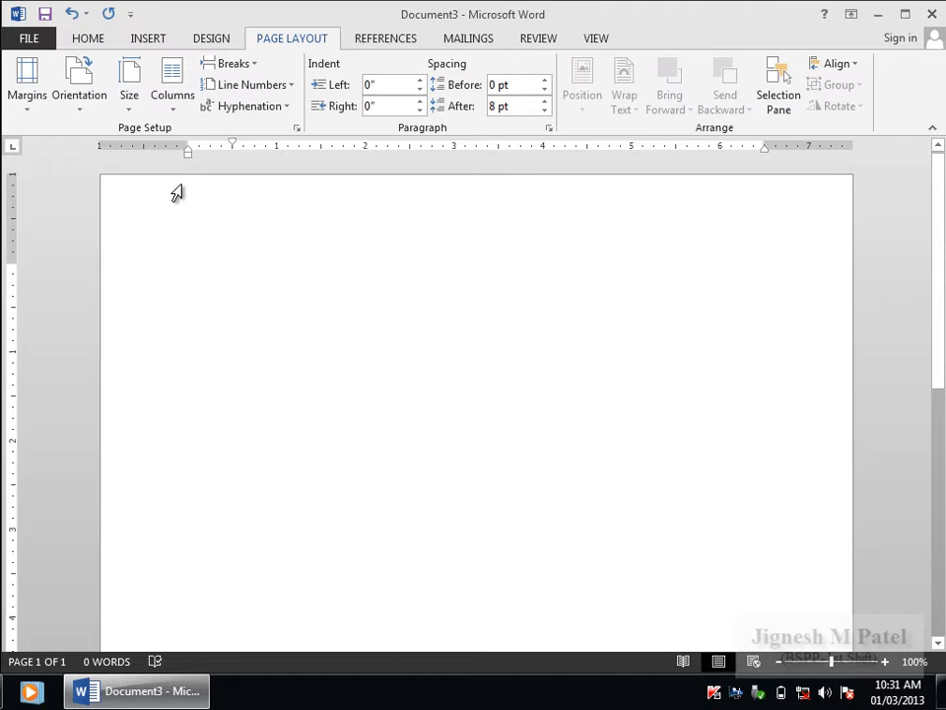
# Set the spacing after the paragraph to 10 pt.
pyautogui.click(87, 39)
pyautogui.click(305, 41)
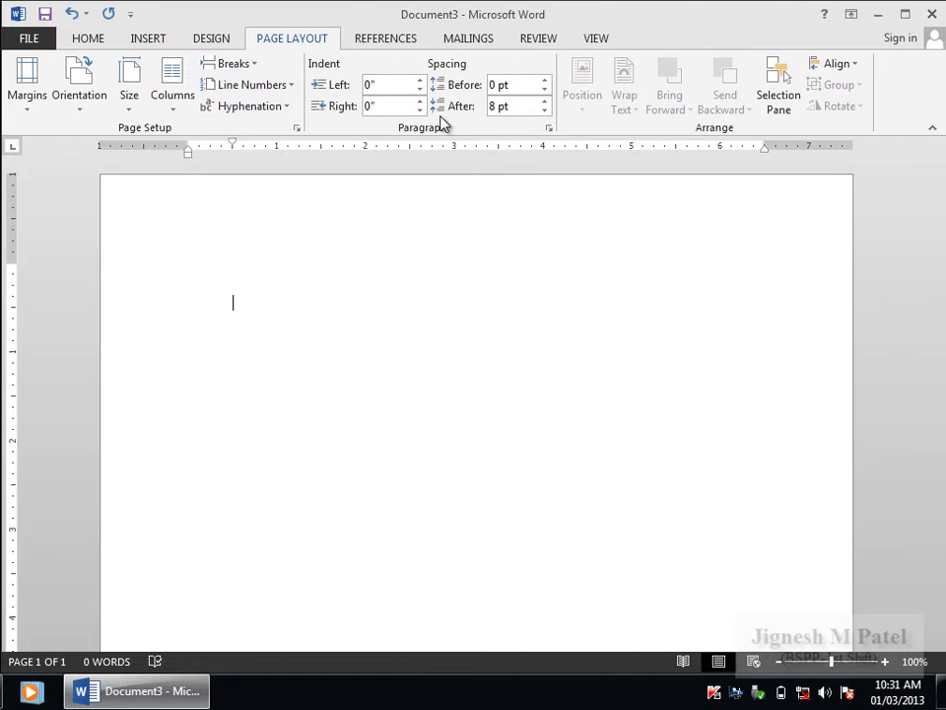
pyautogui.click(547, 127)
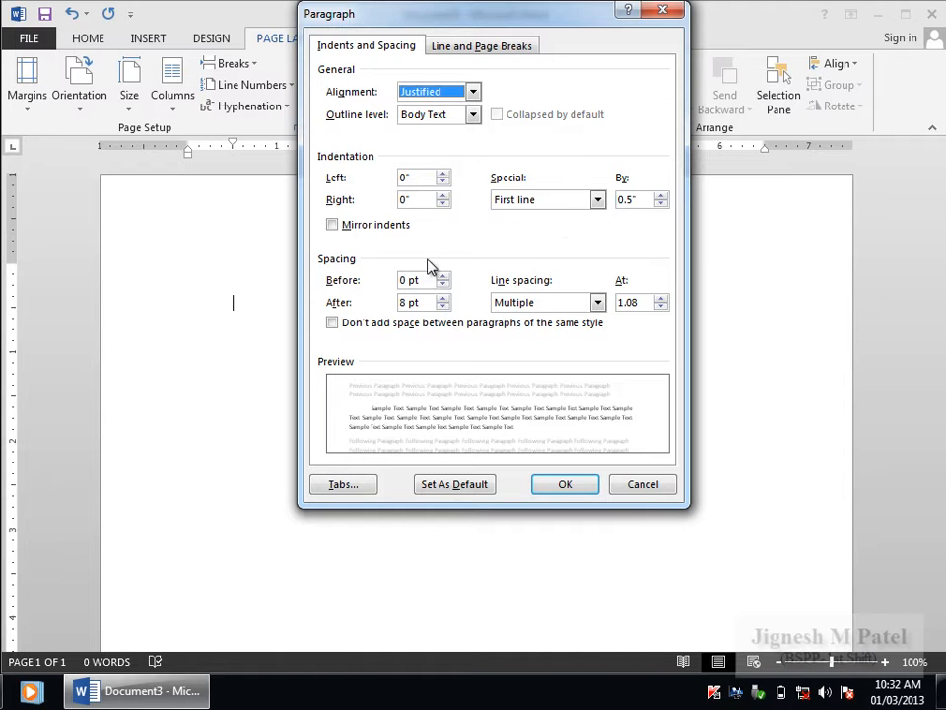
pyautogui.moveTo(423, 304); pyautogui.dragTo(395, 305)
pyautogui.click(442, 297)
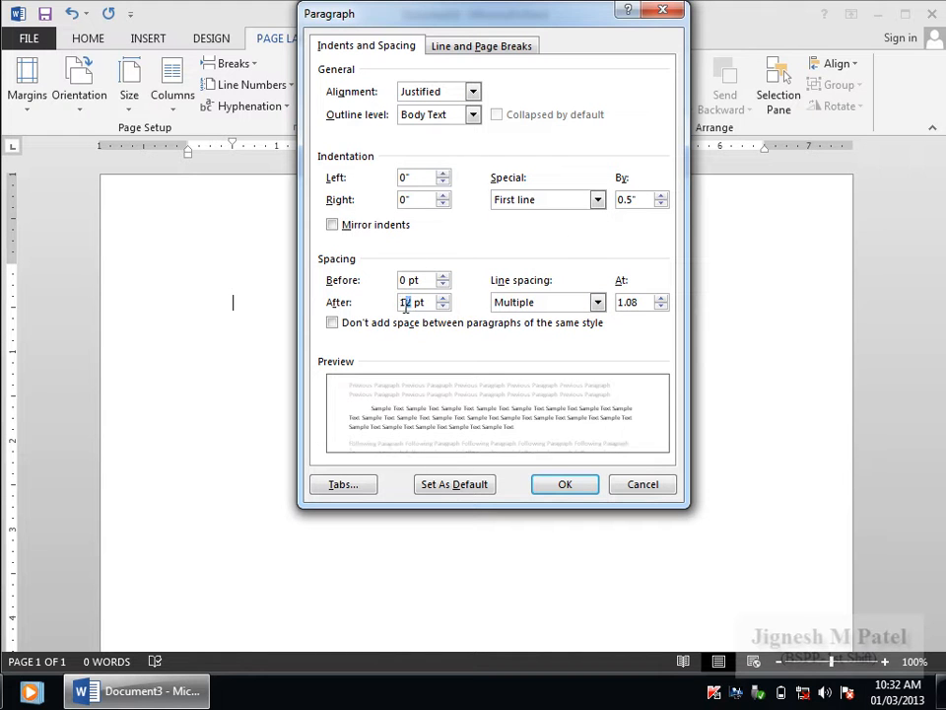
pyautogui.write('0')
pyautogui.click(559, 490)
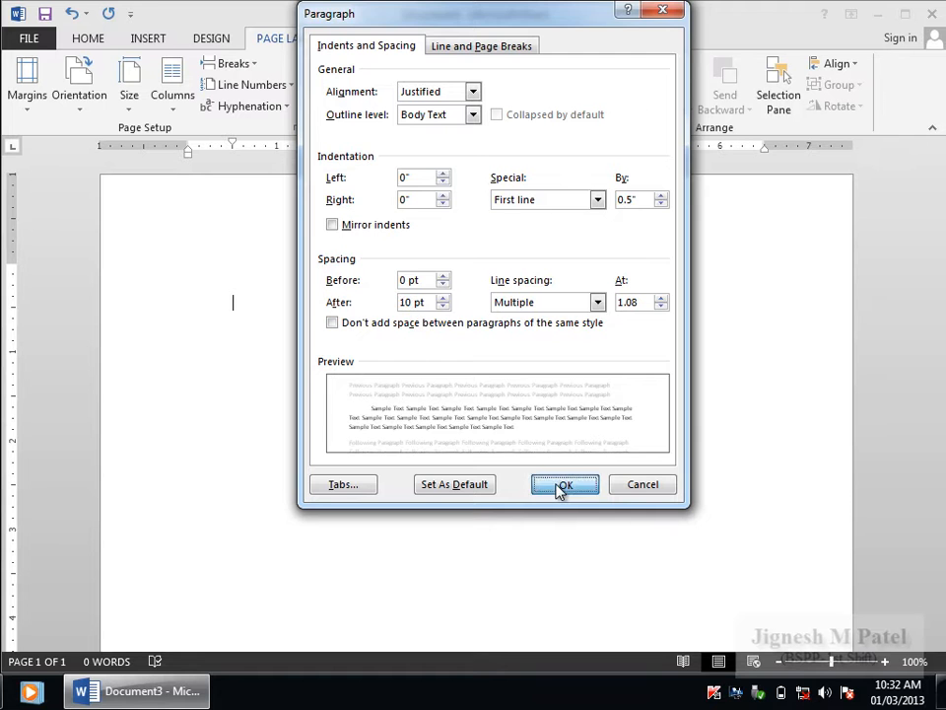
# Create a new style named Content from the indented, justified paragraph's formatting.
pyautogui.click(88, 39)
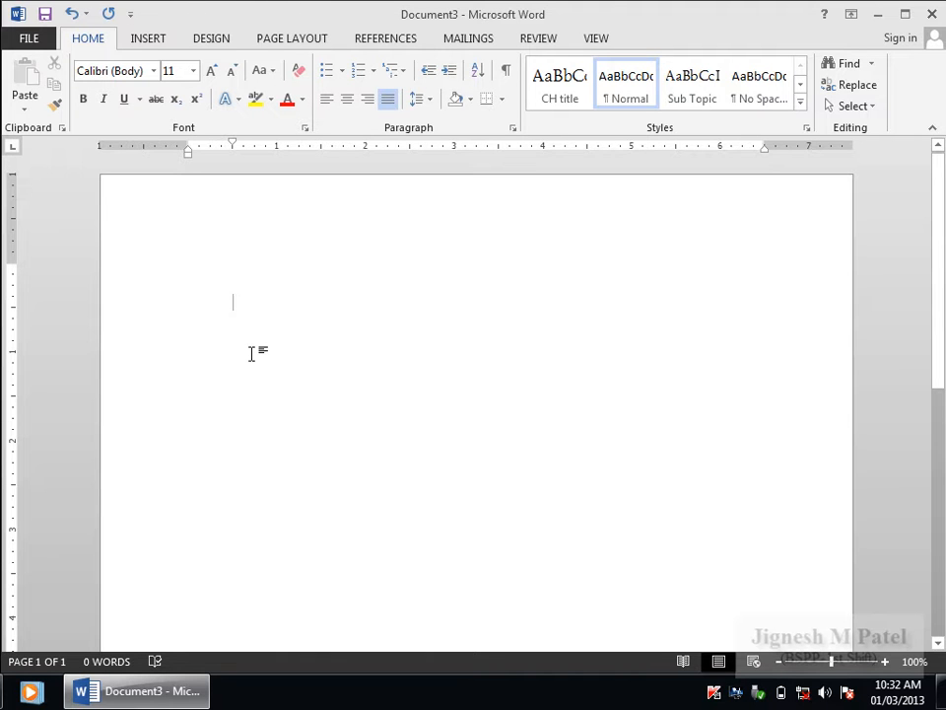
pyautogui.rightClick(233, 307)
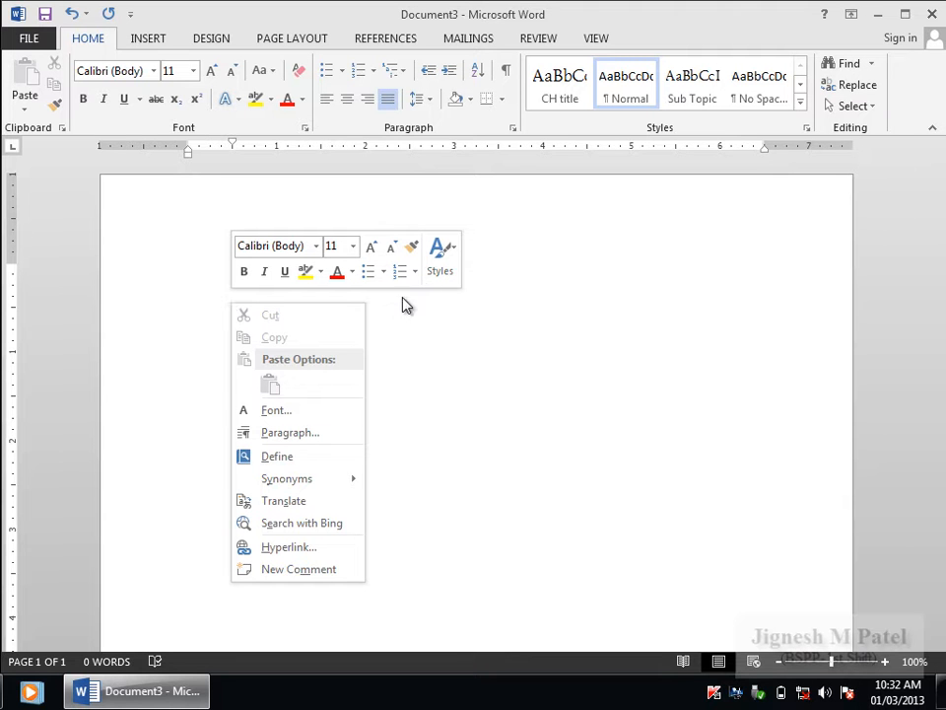
pyautogui.click(454, 258)
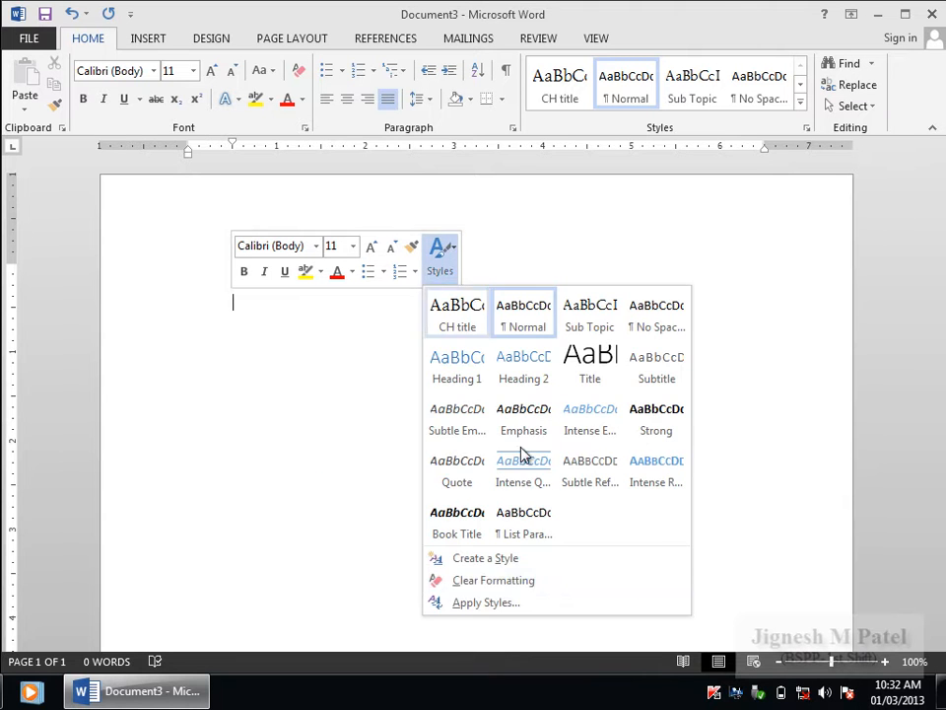
pyautogui.click(528, 560)
pyautogui.write('C')
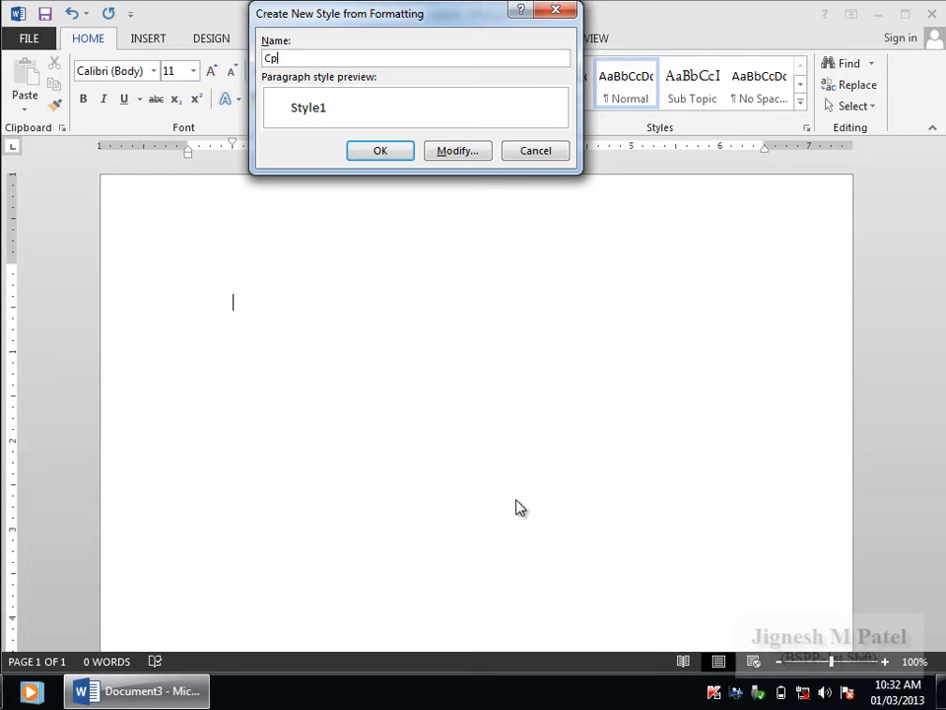
pyautogui.write('ontent')
pyautogui.click(383, 154)
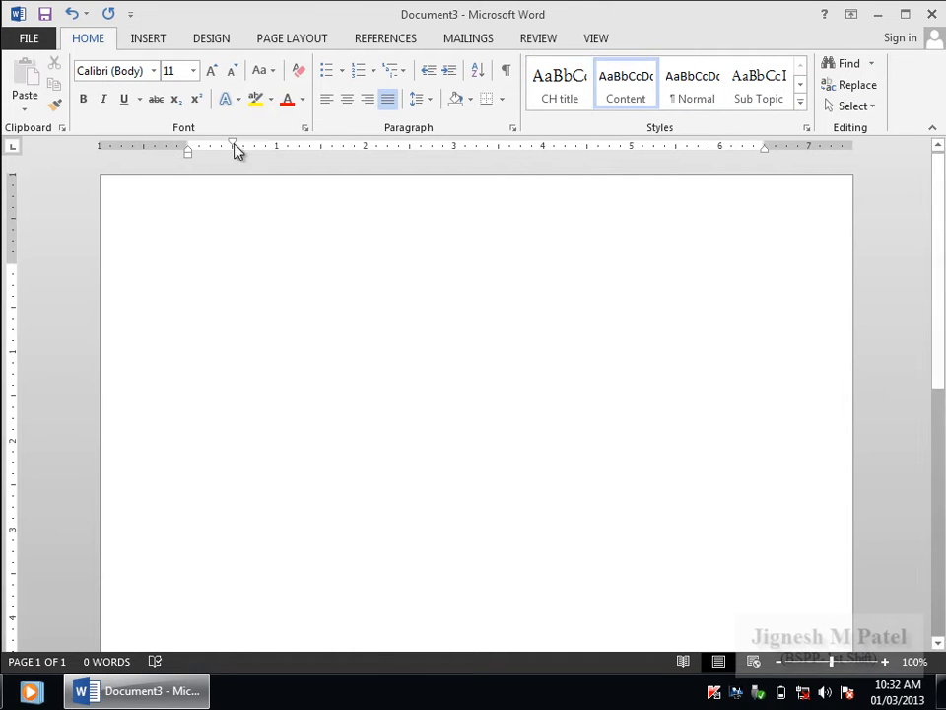
# Remove the first-line indent by returning the paragraph to the Normal style, and generate sample text with =rand(20,10).
pyautogui.moveTo(234, 146); pyautogui.dragTo(187, 150)
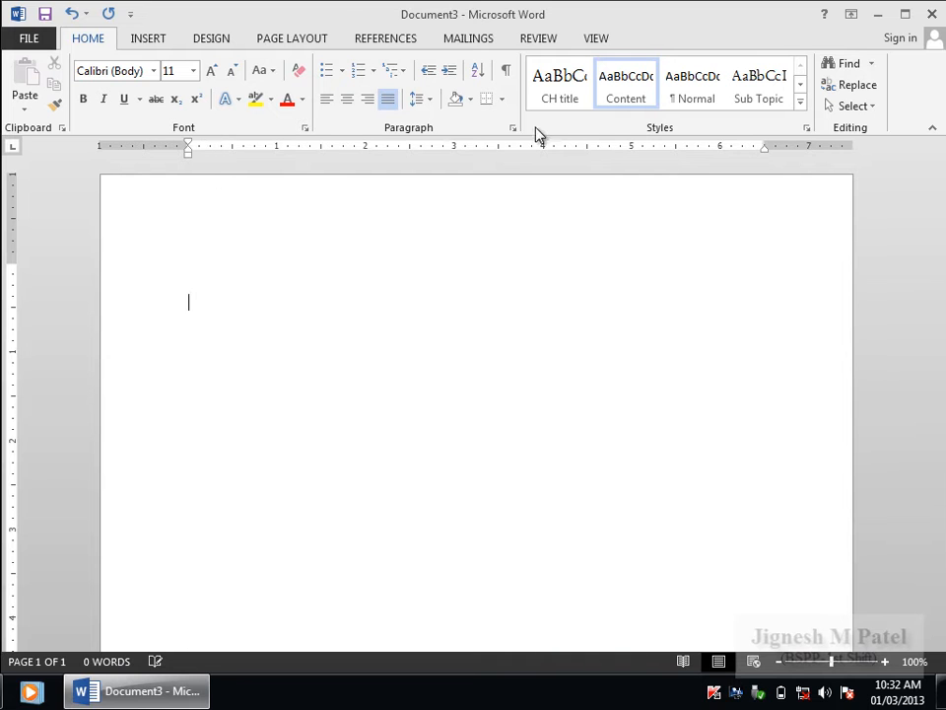
pyautogui.click(695, 90)
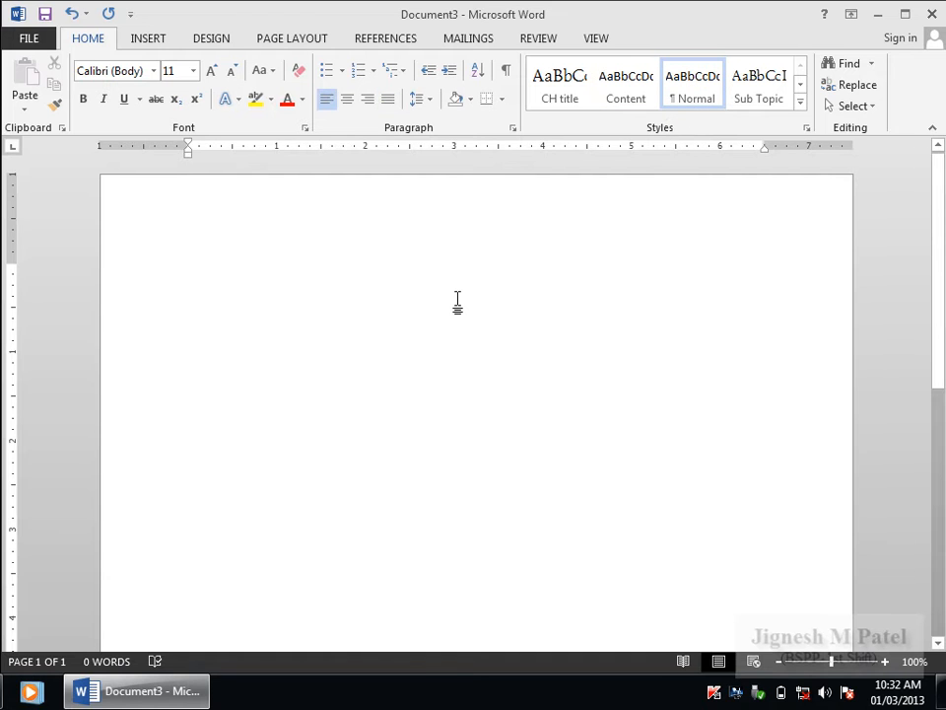
pyautogui.write('=rand(20,10')
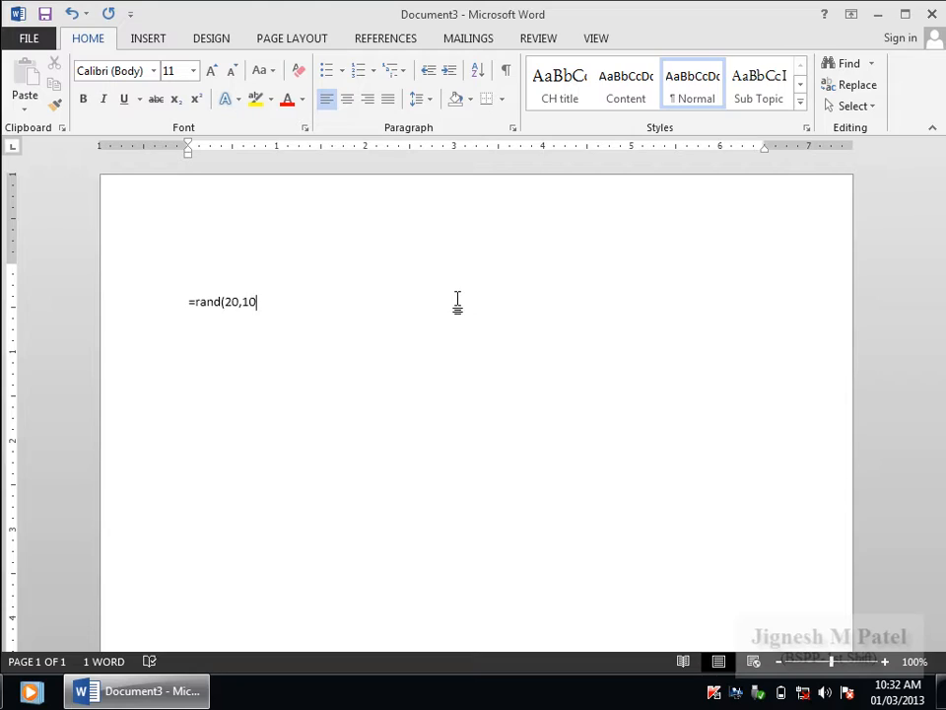
pyautogui.press('Return')
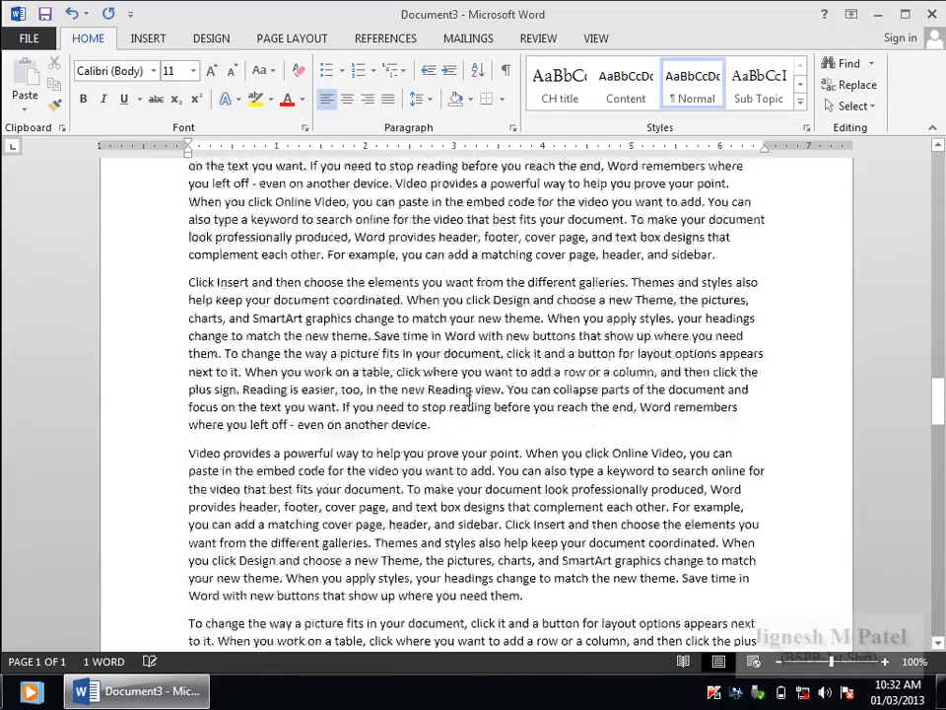
pyautogui.moveTo(941, 402); pyautogui.dragTo(938, 350)
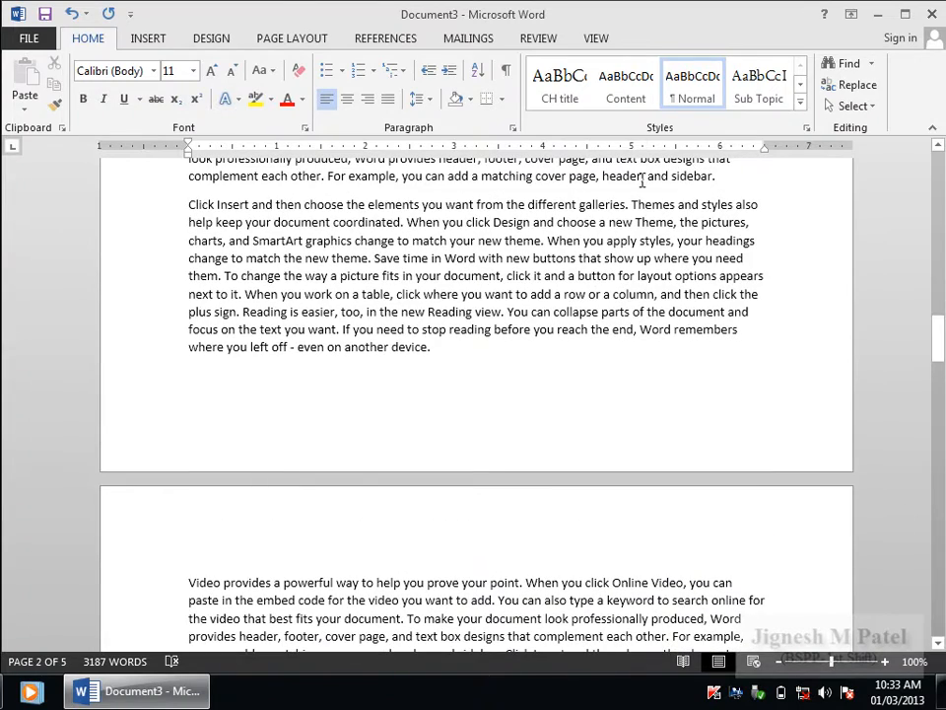
# Select all text with formatting similar to the sample paragraphs and apply the Content style to it.
pyautogui.click(854, 105)
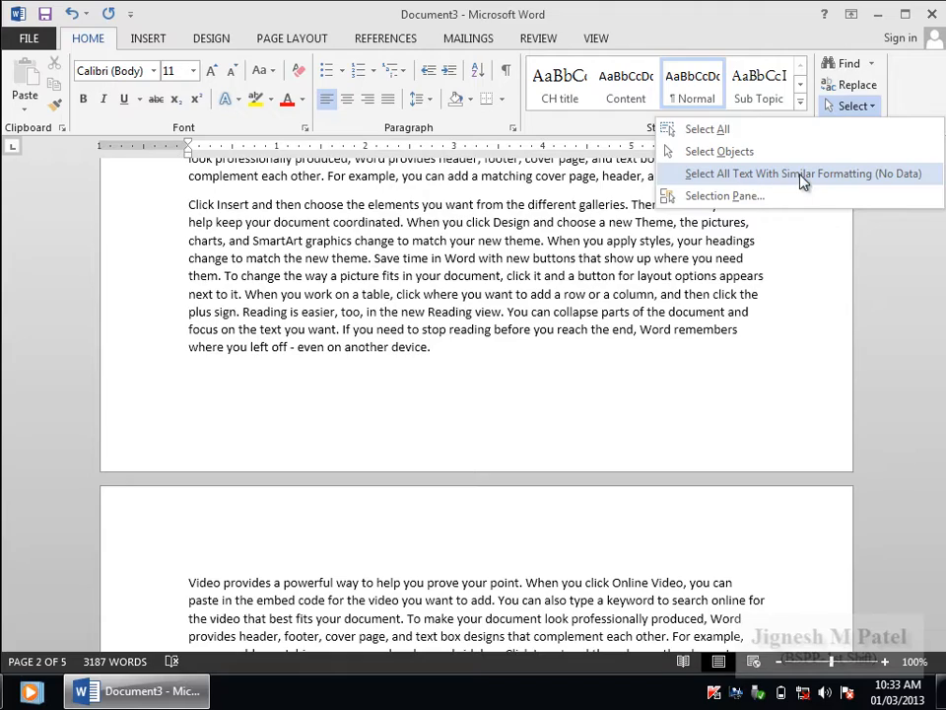
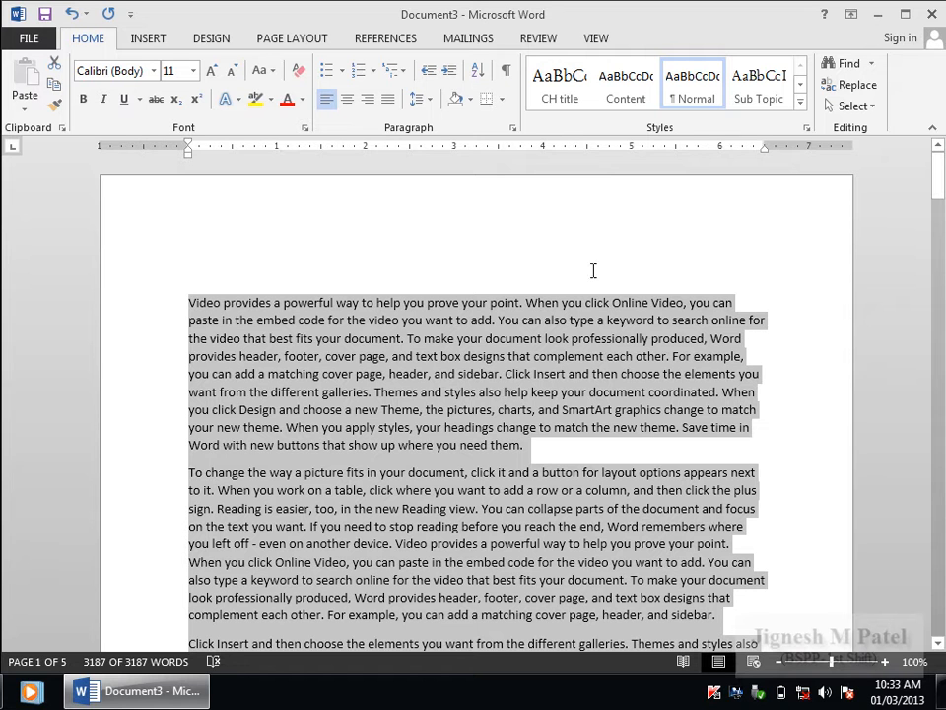
pyautogui.click(622, 103)
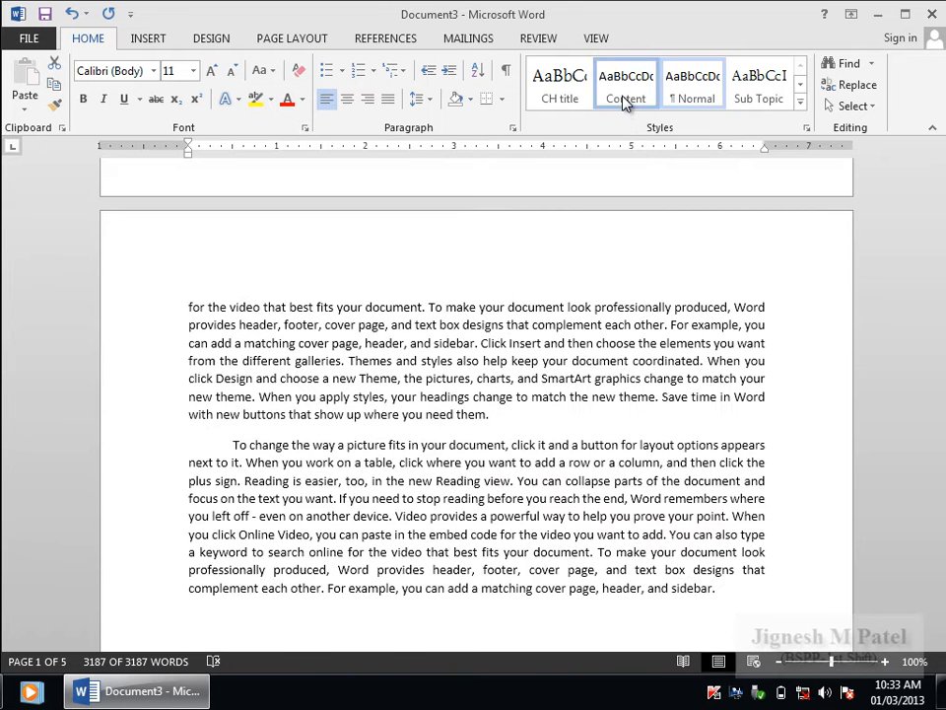
pyautogui.click(630, 498)
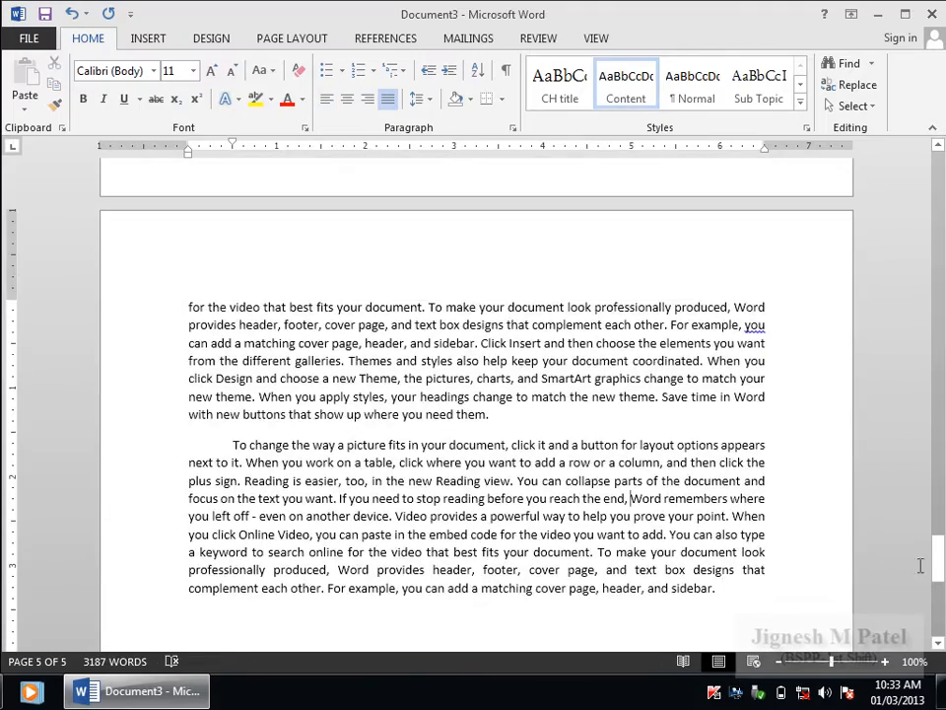
# Add the title "Chapter-1 Introduction" in the CH title style above the first paragraph of page 1.
pyautogui.moveTo(936, 556); pyautogui.dragTo(936, 176)
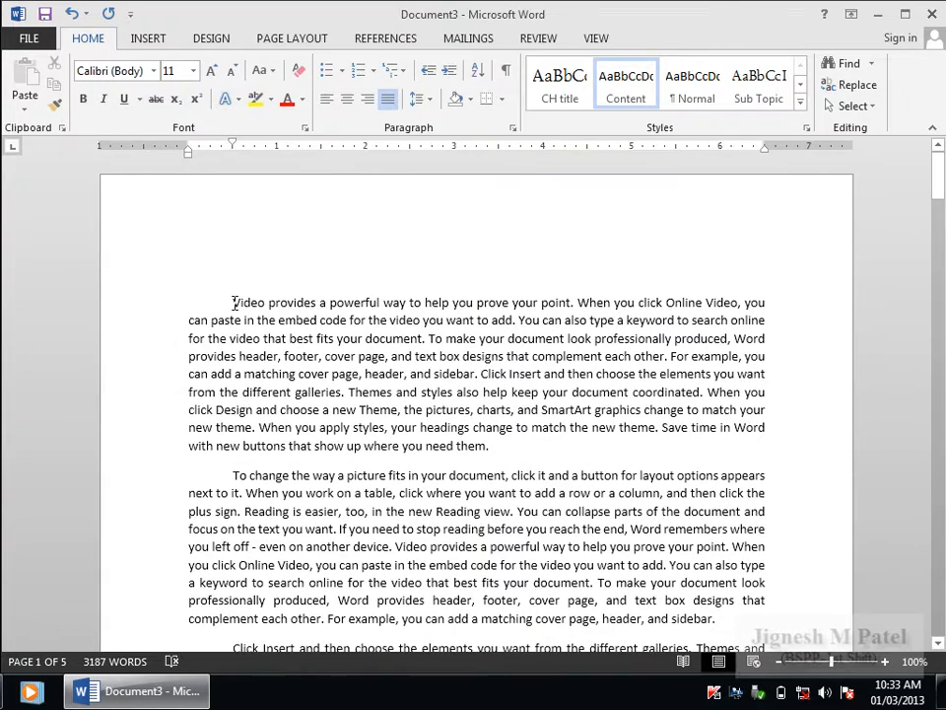
pyautogui.scroll(-3, 303, 335)
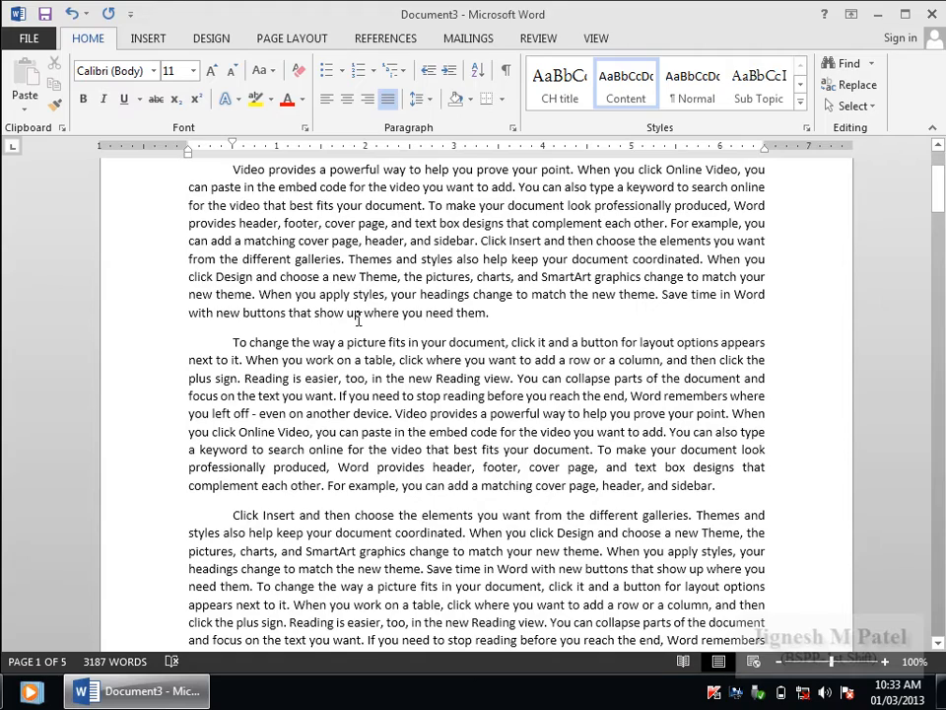
pyautogui.scroll(-6, 333, 351)
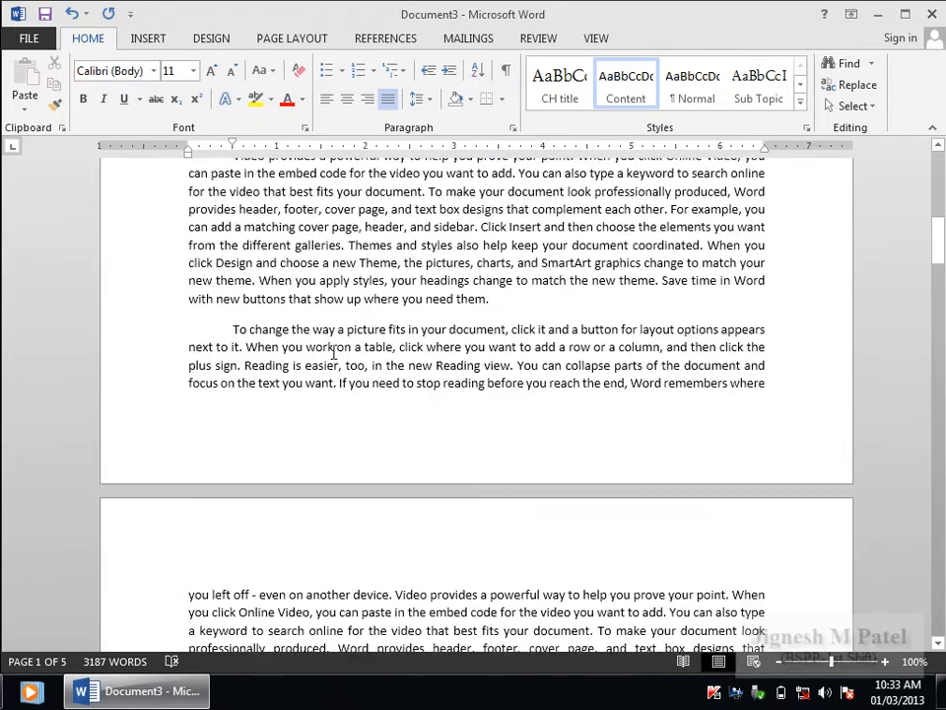
pyautogui.scroll(-15, 334, 351)
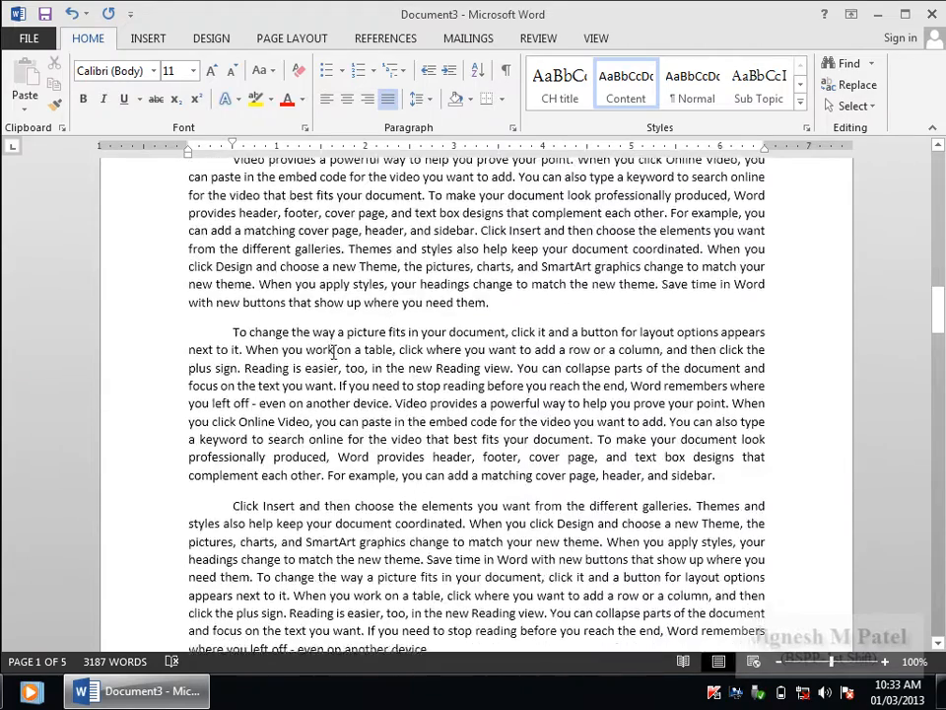
pyautogui.moveTo(939, 336); pyautogui.dragTo(942, 180)
pyautogui.click(245, 281)
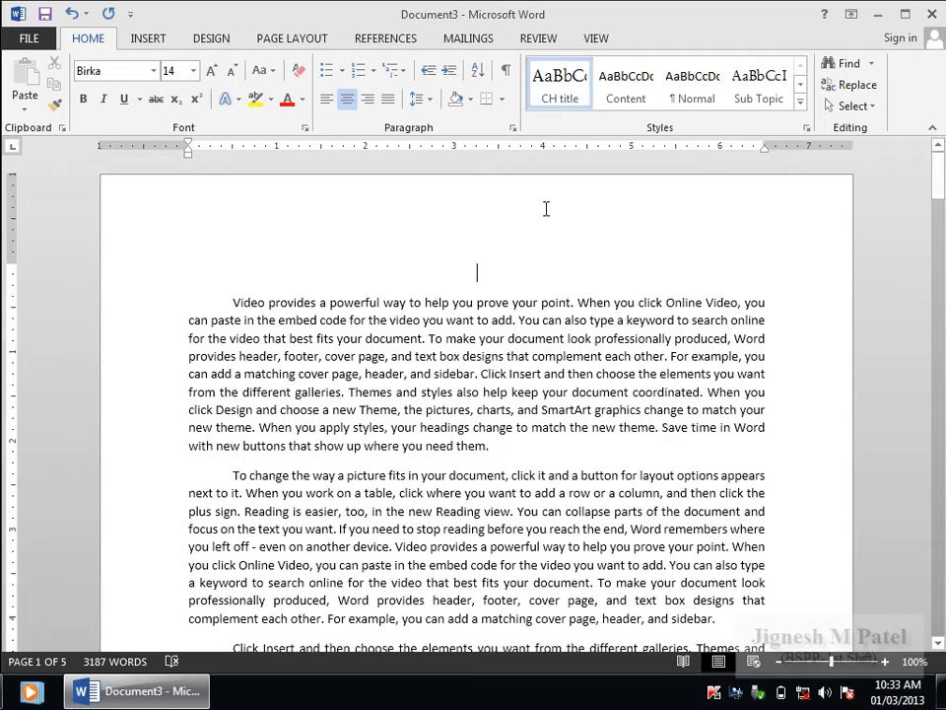
pyautogui.write('Chapter-')
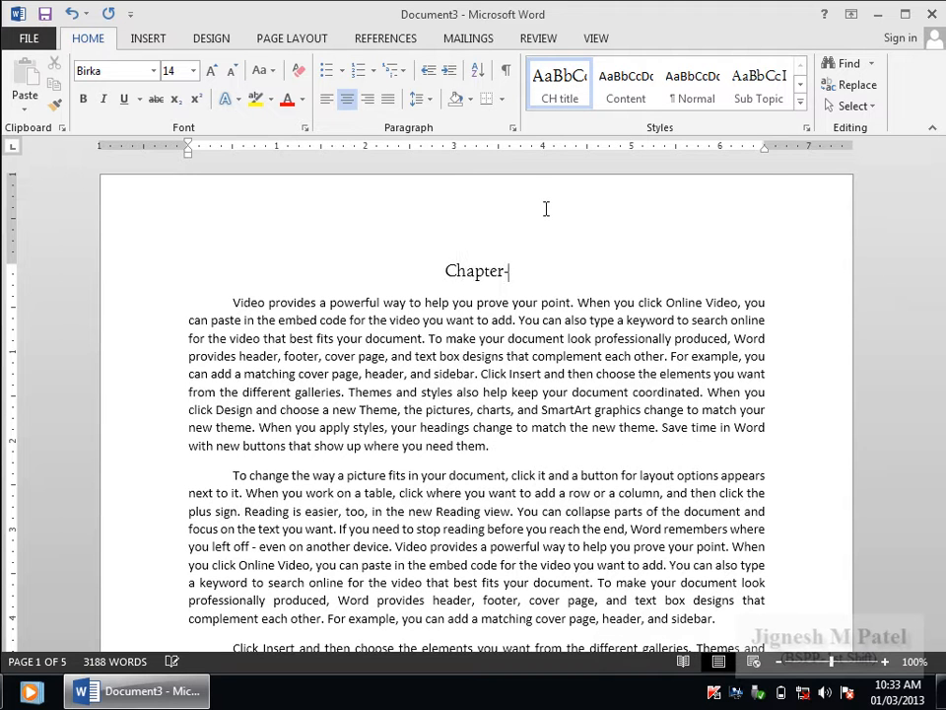
pyautogui.write('1 Intr')
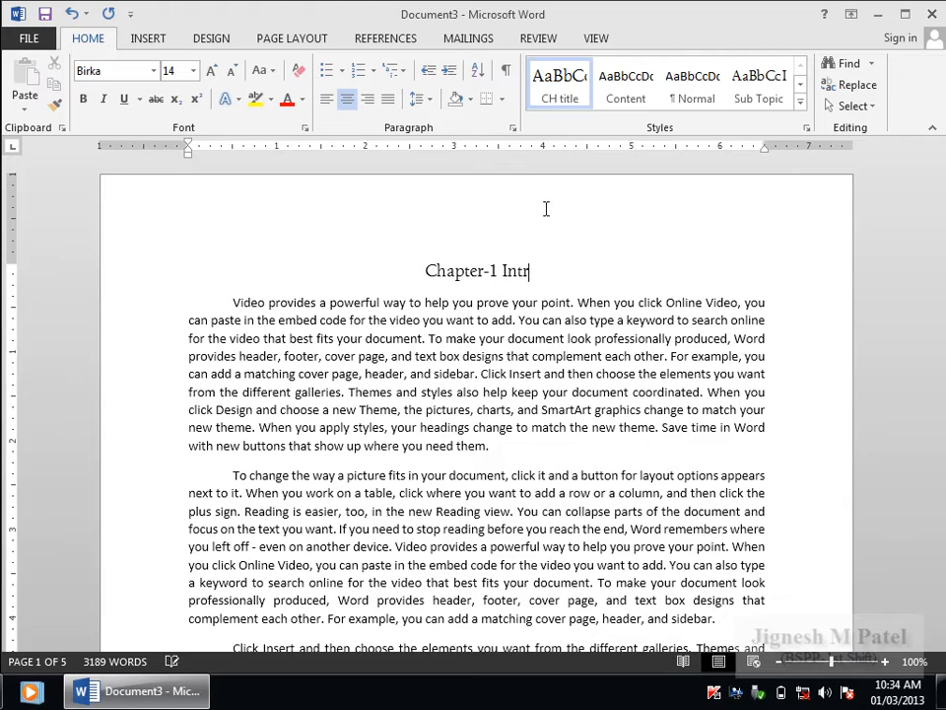
pyautogui.write('oduction')
# Insert a line above the first paragraph of page 3 and enter "Chapter-2 Toc" there in the CH title style.
pyautogui.scroll(-10, 578, 443)
pyautogui.scroll(8, 578, 444)
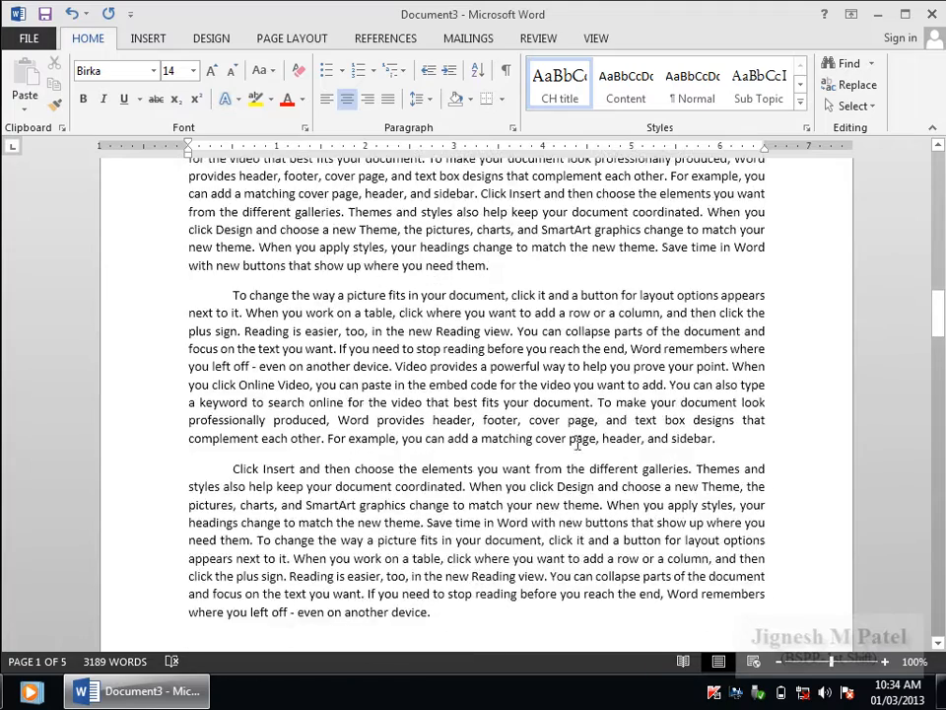
pyautogui.scroll(-5, 577, 443)
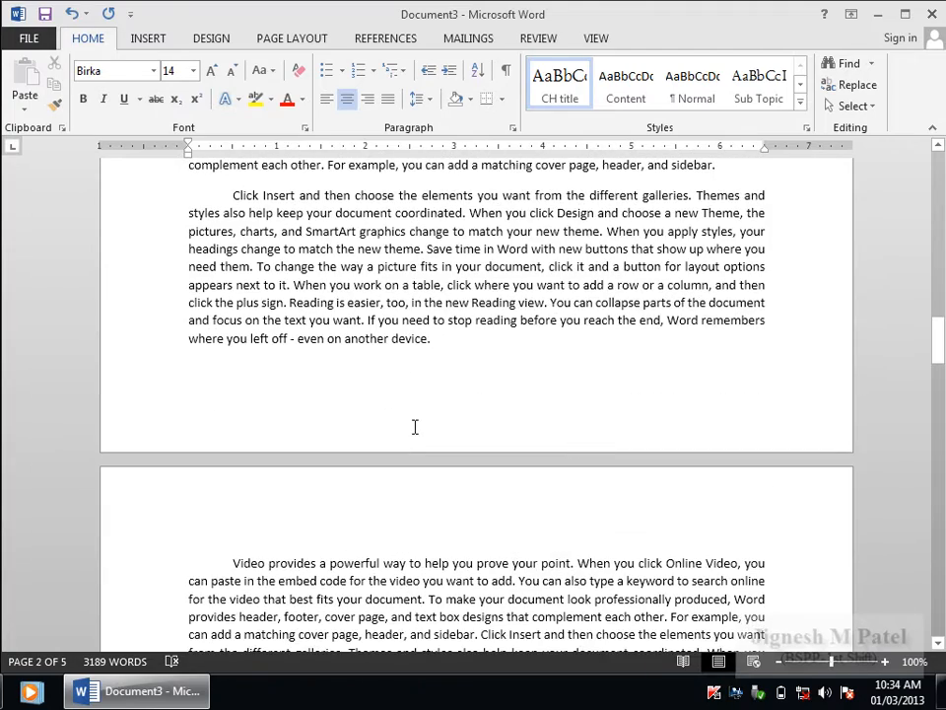
pyautogui.scroll(-2, 412, 427)
pyautogui.click(233, 473)
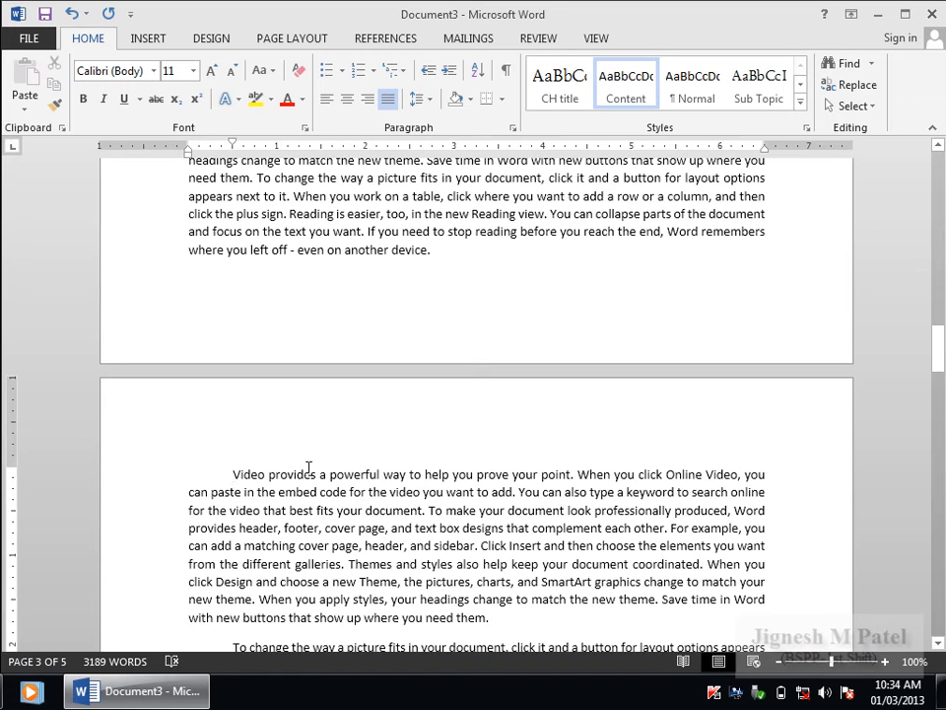
pyautogui.press('Return')
pyautogui.press('Up')
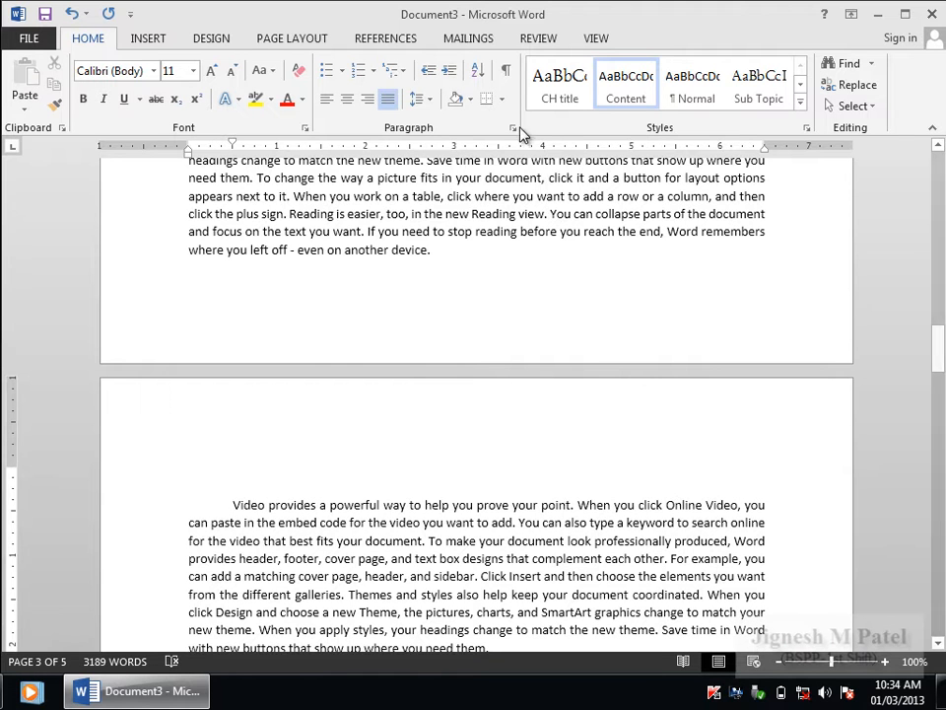
pyautogui.click(560, 87)
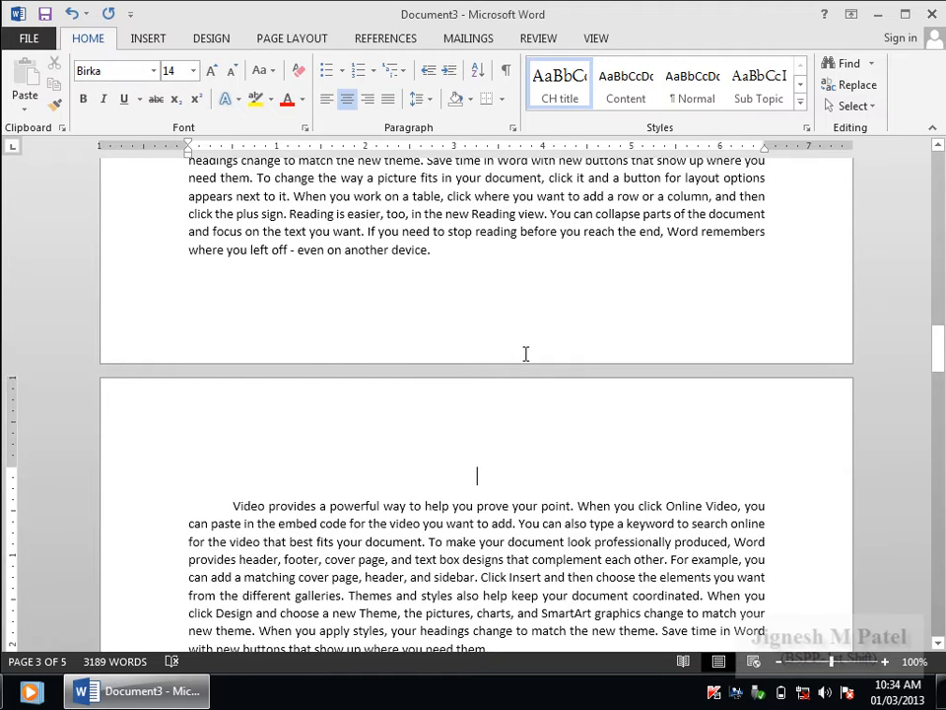
pyautogui.write('Chapt')
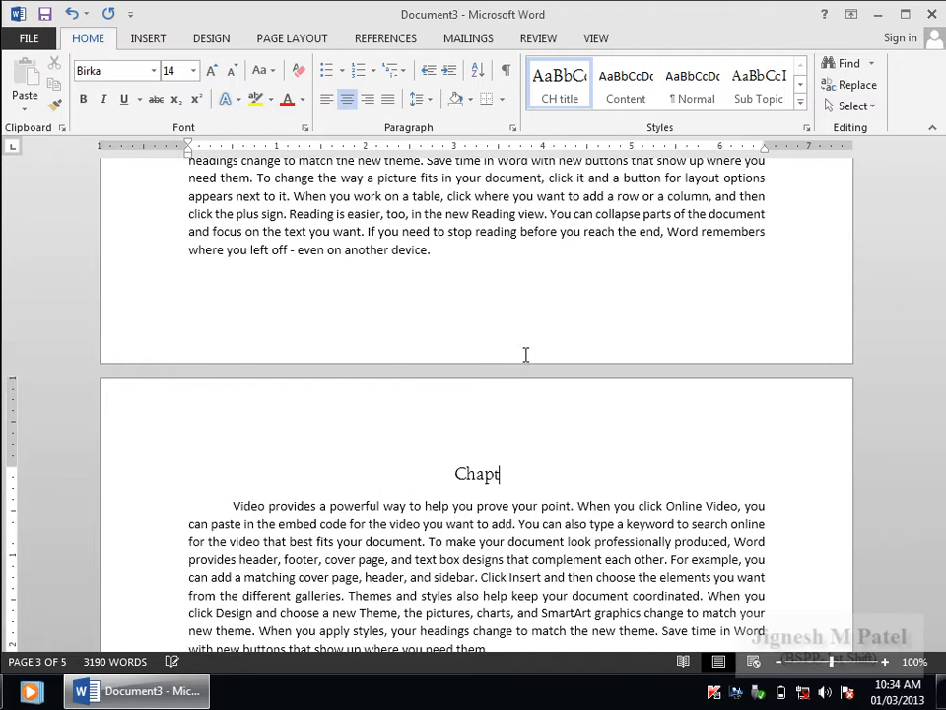
pyautogui.write('er-2 typ')
pyautogui.press('BackSpace')
pyautogui.press('BackSpace')
pyautogui.press('BackSpace')
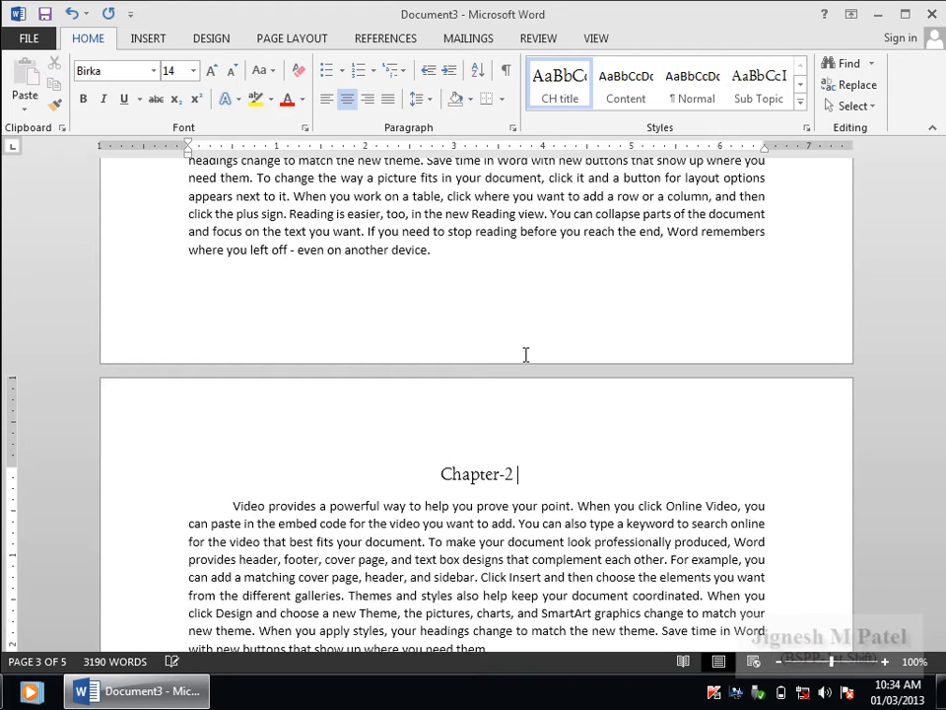
pyautogui.write('Toc')
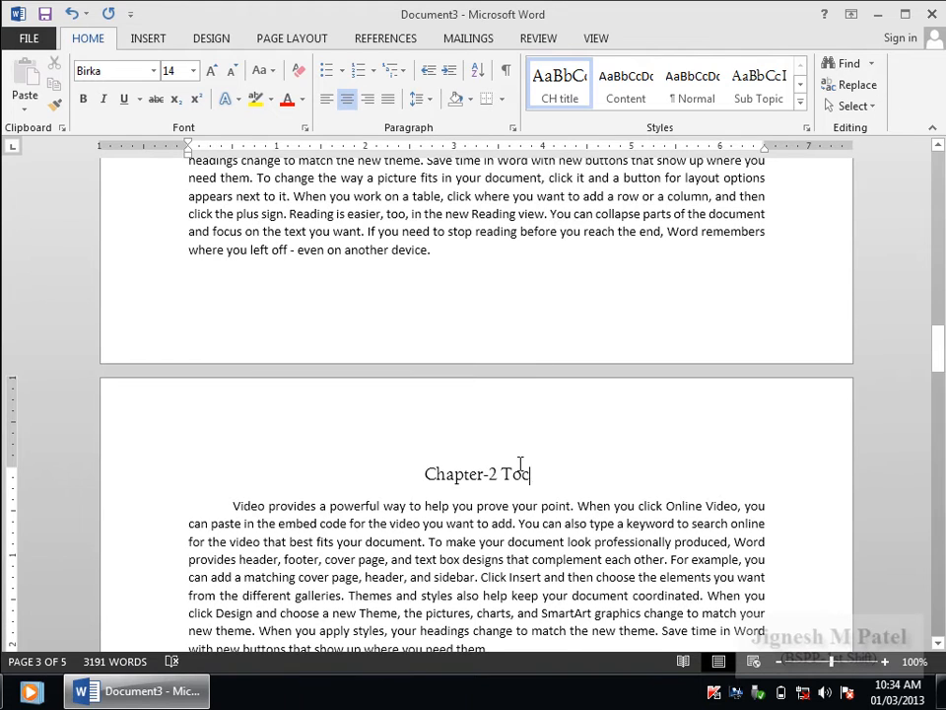
# Insert a line at the start of page 5 and enter "Chapter-3 Table of figures" there in the CH title style.
pyautogui.scroll(-15, 520, 464)
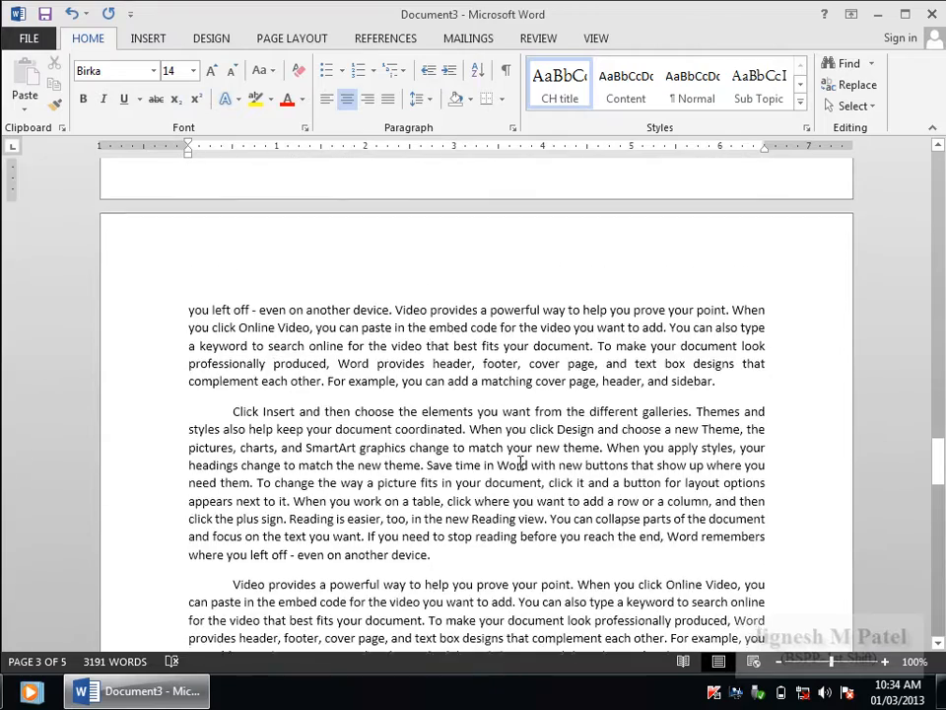
pyautogui.scroll(-15, 520, 463)
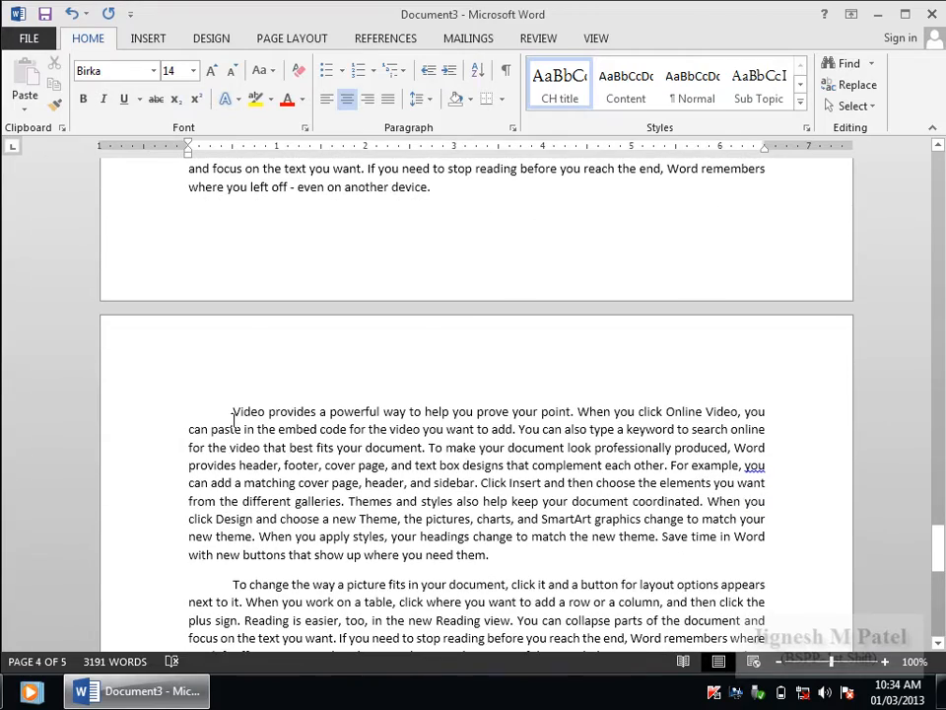
pyautogui.click(233, 415)
pyautogui.press('Return')
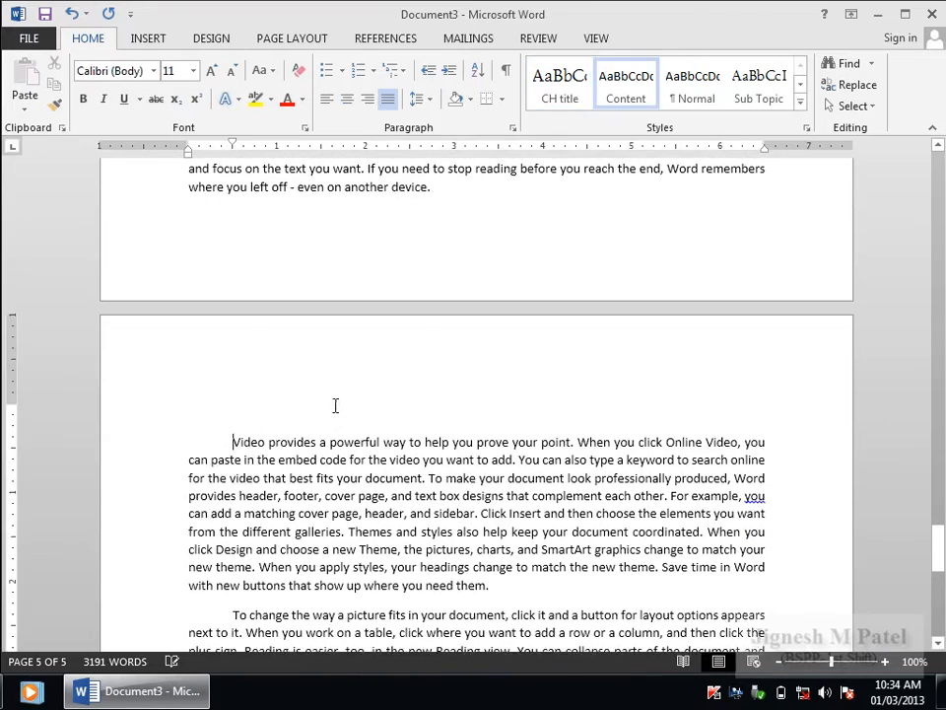
pyautogui.click(559, 97)
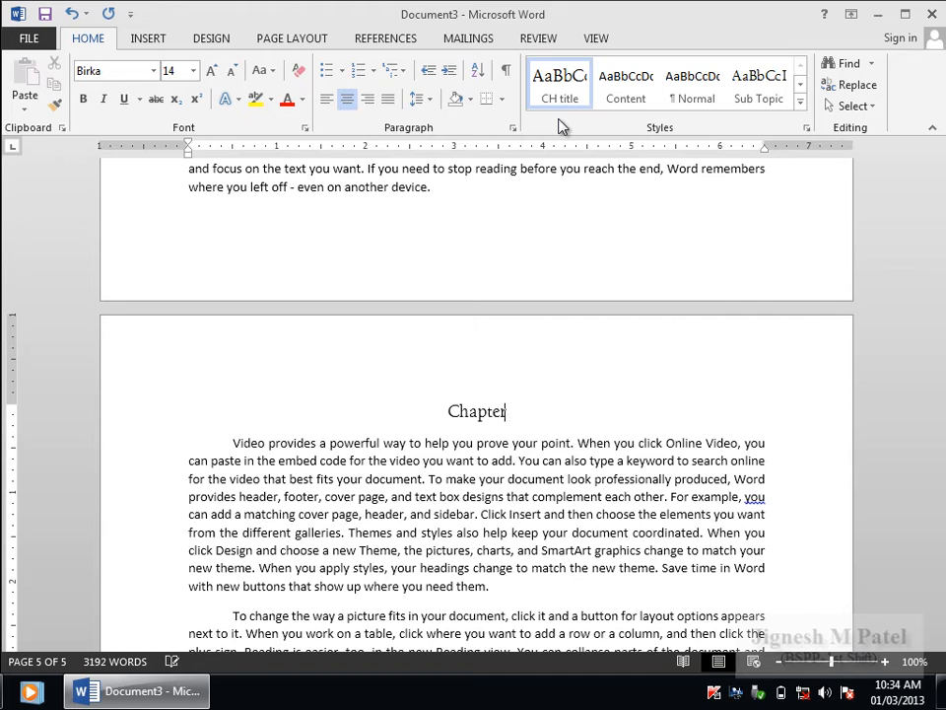
pyautogui.write('Chapter-3 Tabo')
pyautogui.press('BackSpace')
pyautogui.press('BackSpace')
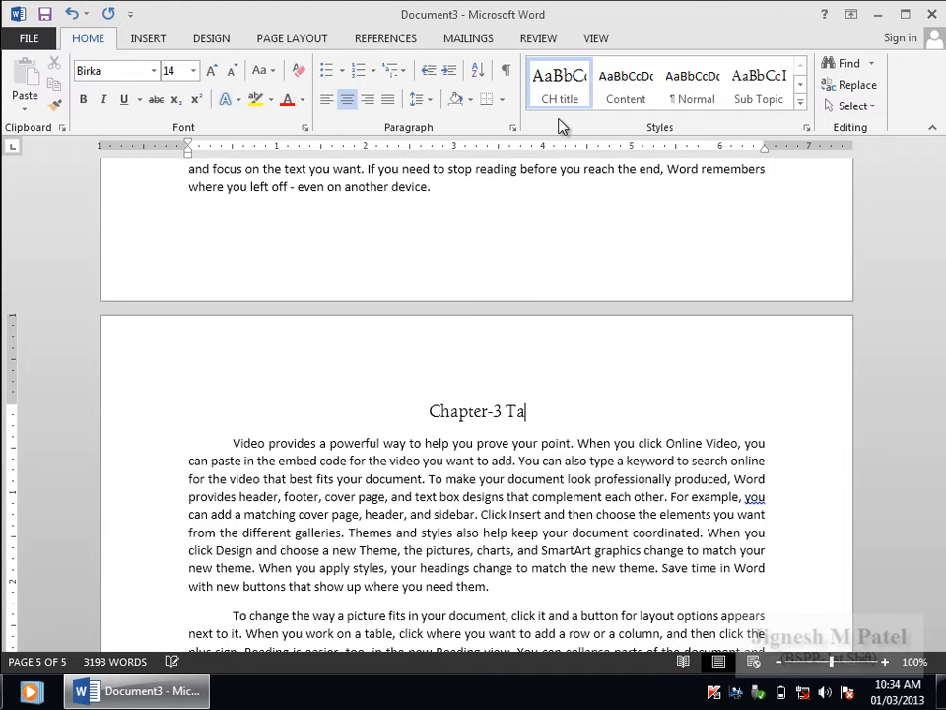
pyautogui.write('ble of ')
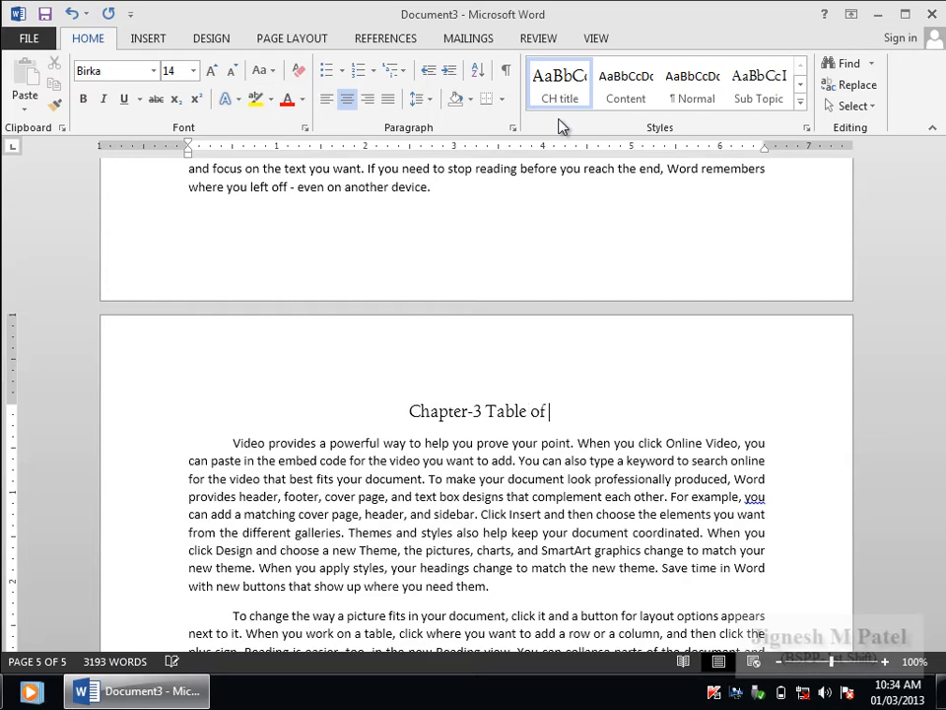
pyautogui.write('figures')
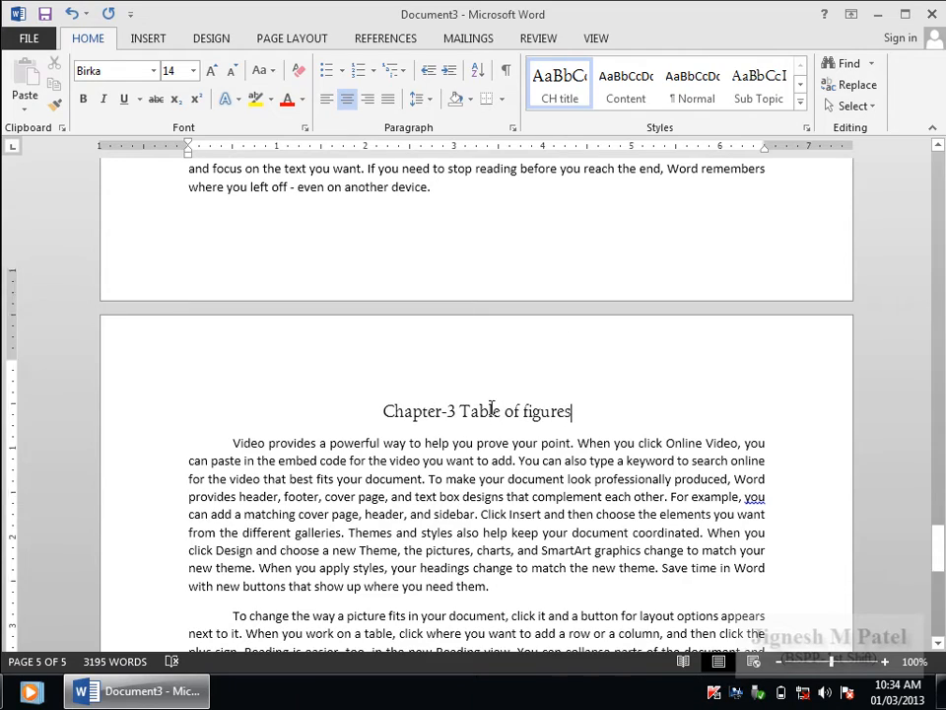
# Add the subheading "Types of styles" in the Sub Topic style directly below the Chapter-1 title.
pyautogui.scroll(-7, 484, 410)
pyautogui.scroll(-5, 485, 410)
pyautogui.scroll(15, 494, 416)
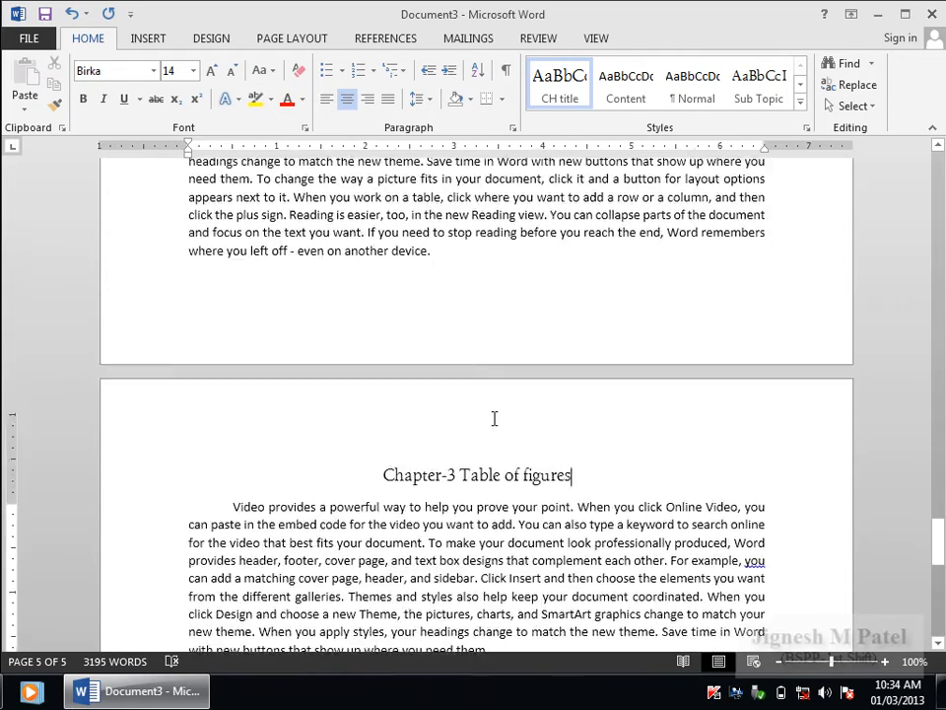
pyautogui.scroll(20, 494, 419)
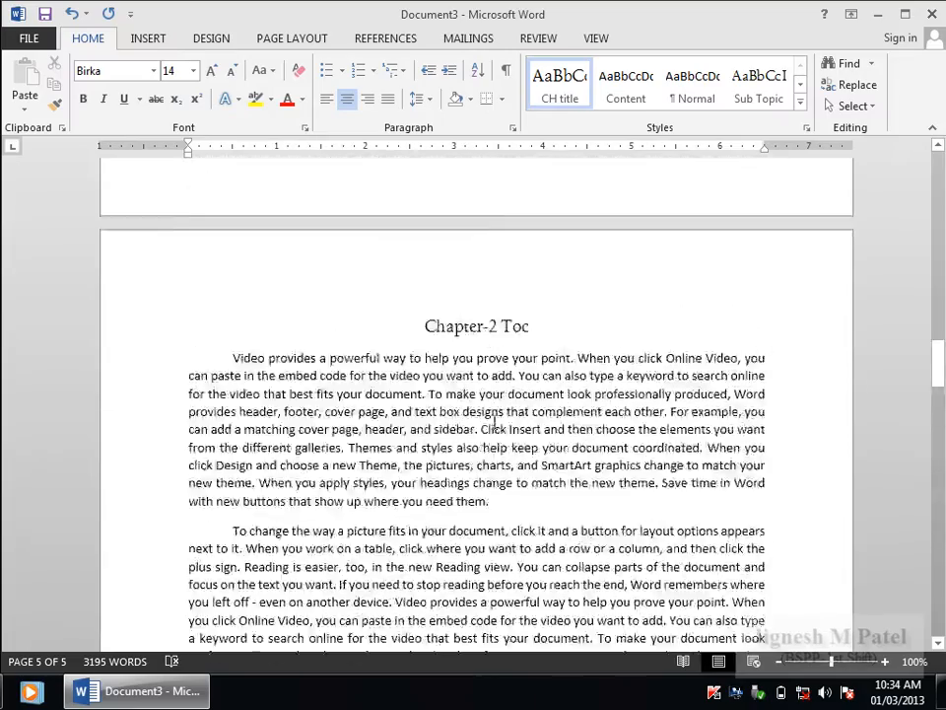
pyautogui.scroll(20, 494, 425)
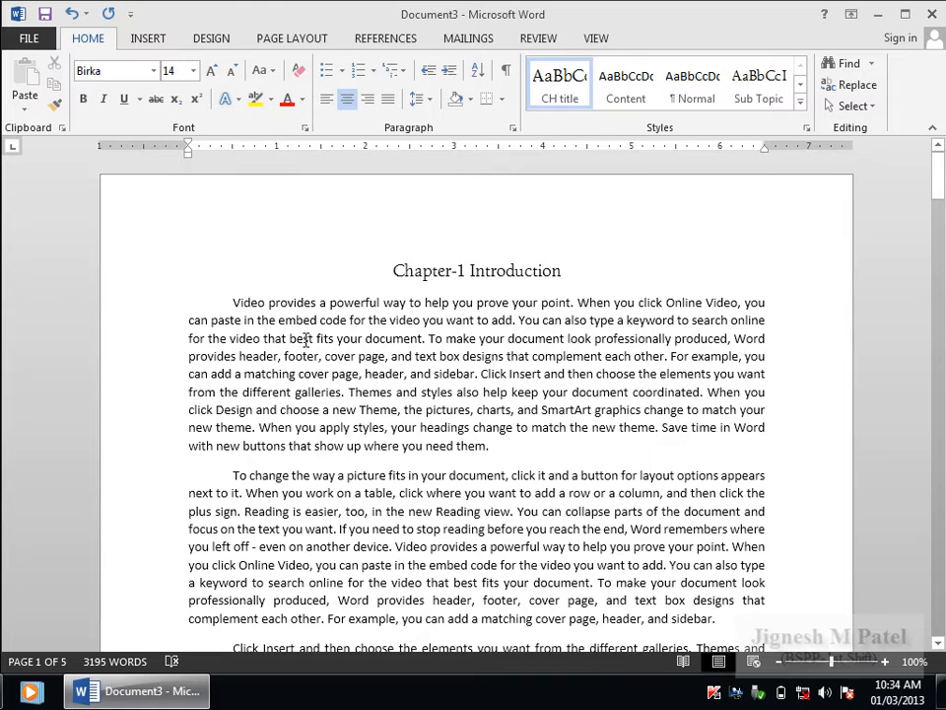
pyautogui.click(232, 303)
pyautogui.press('Return')
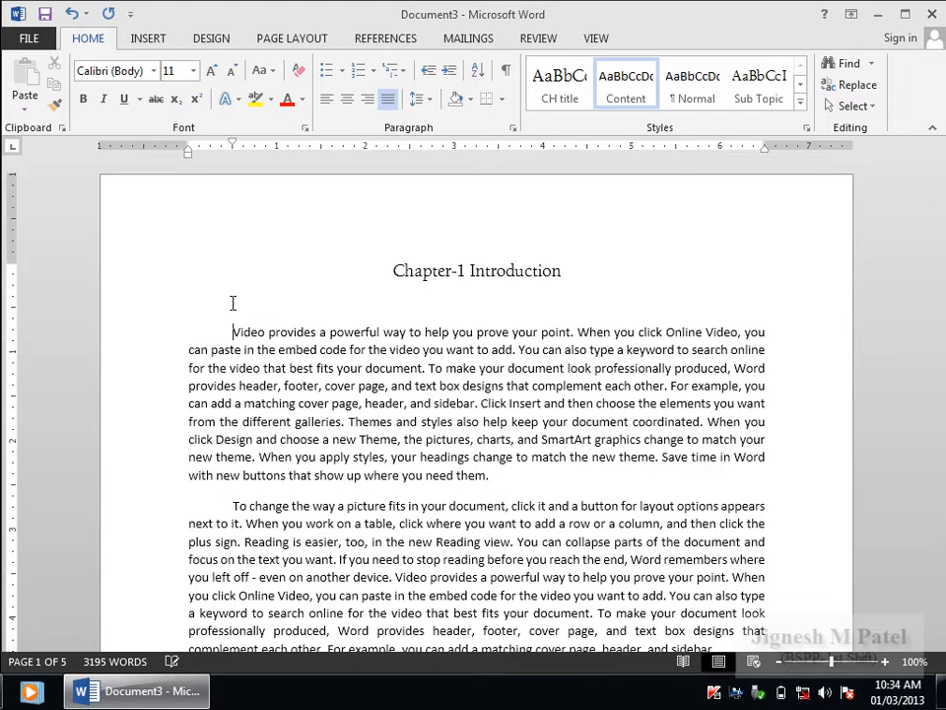
pyautogui.click(233, 300)
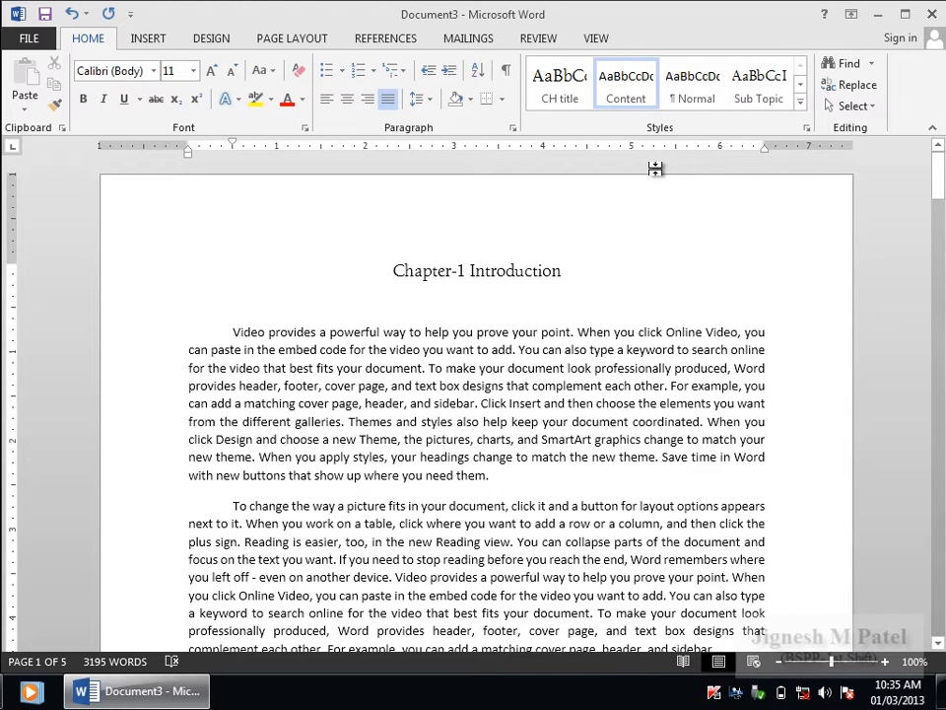
pyautogui.click(756, 94)
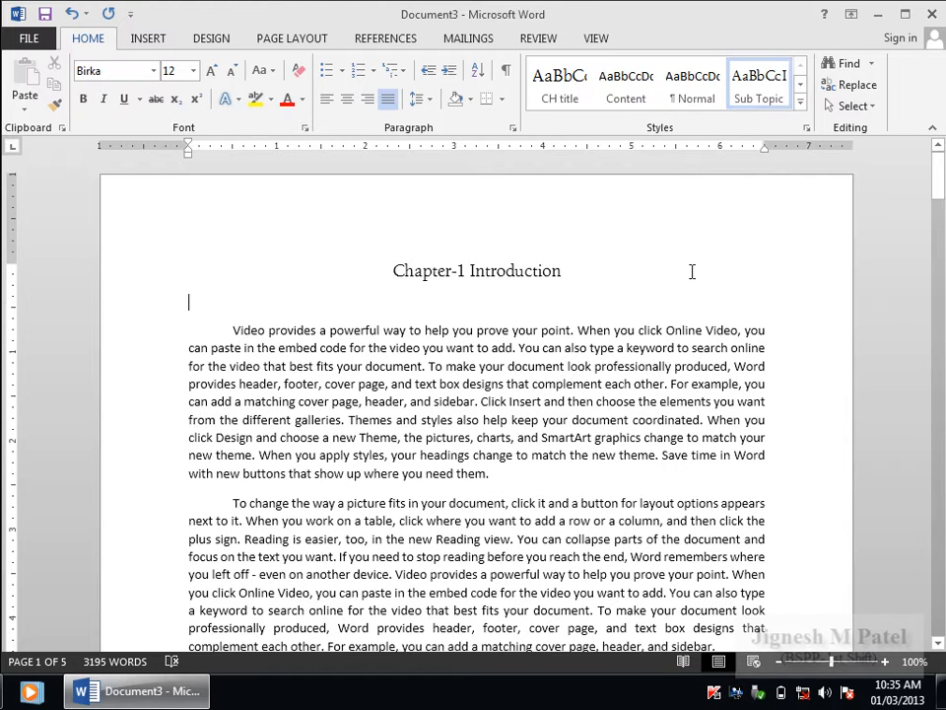
pyautogui.write('Types of styles')
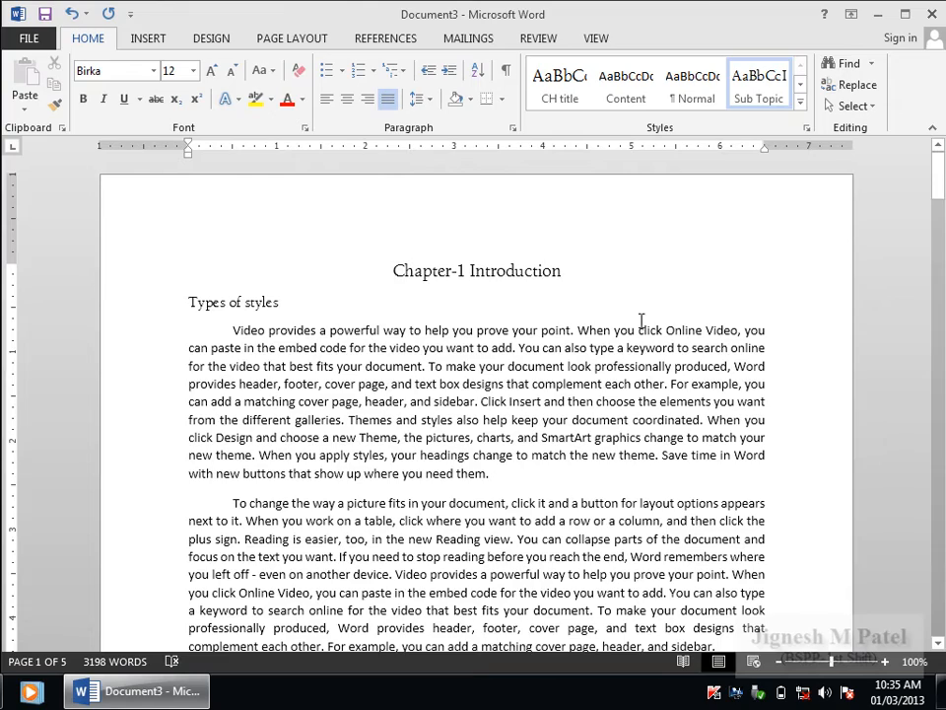
# Add the subheading "Classification" in the Sub Topic style on a new line above the third body paragraph of page 1.
pyautogui.scroll(-10, 312, 338)
pyautogui.scroll(12, 298, 341)
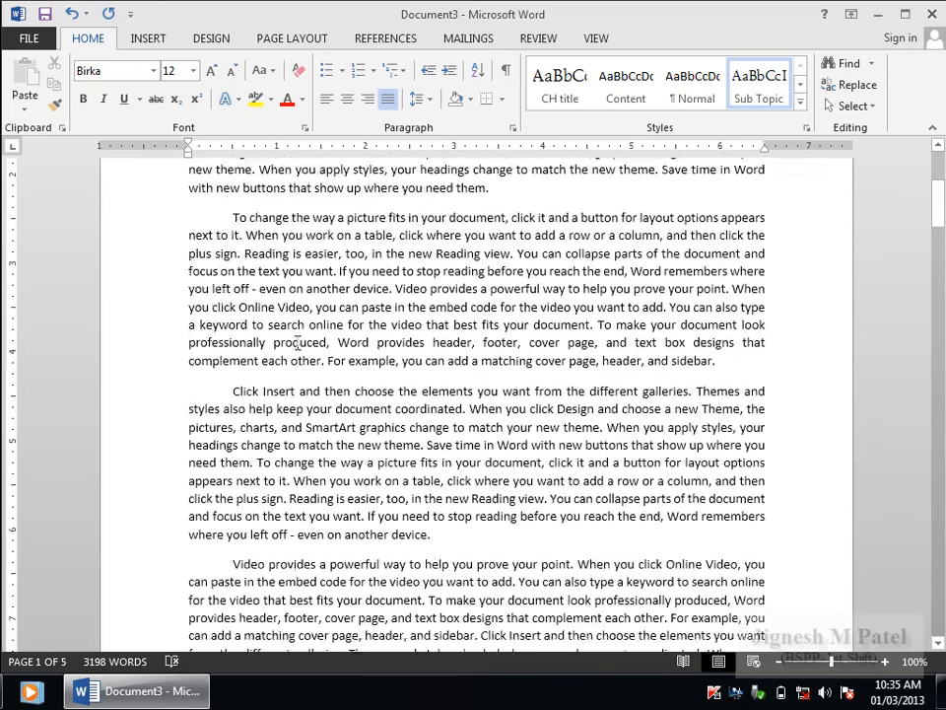
pyautogui.scroll(-5, 236, 467)
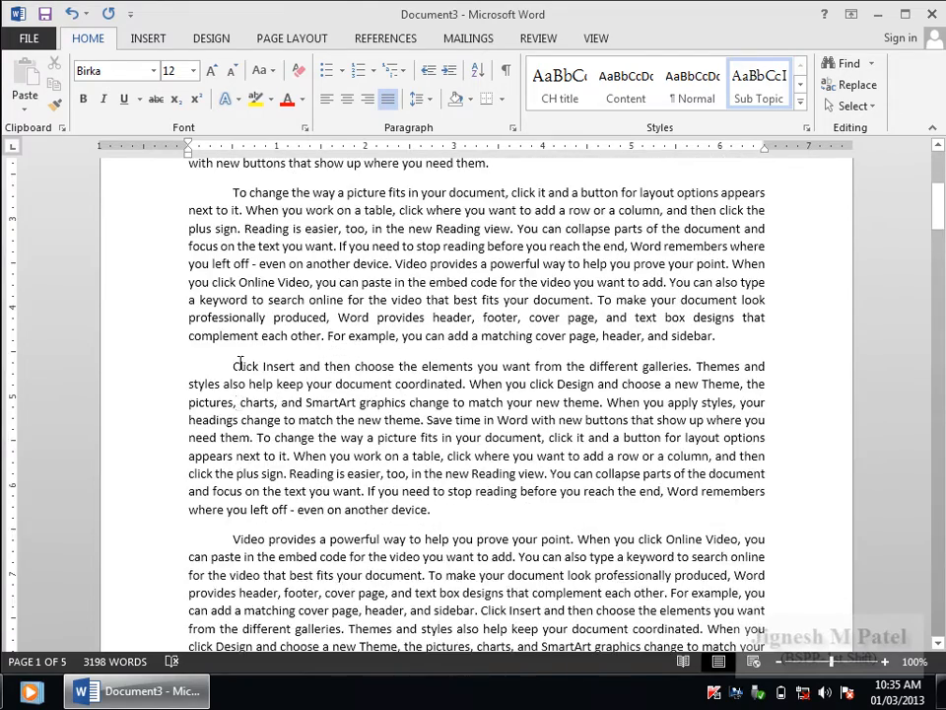
pyautogui.click(228, 367)
pyautogui.press('Return')
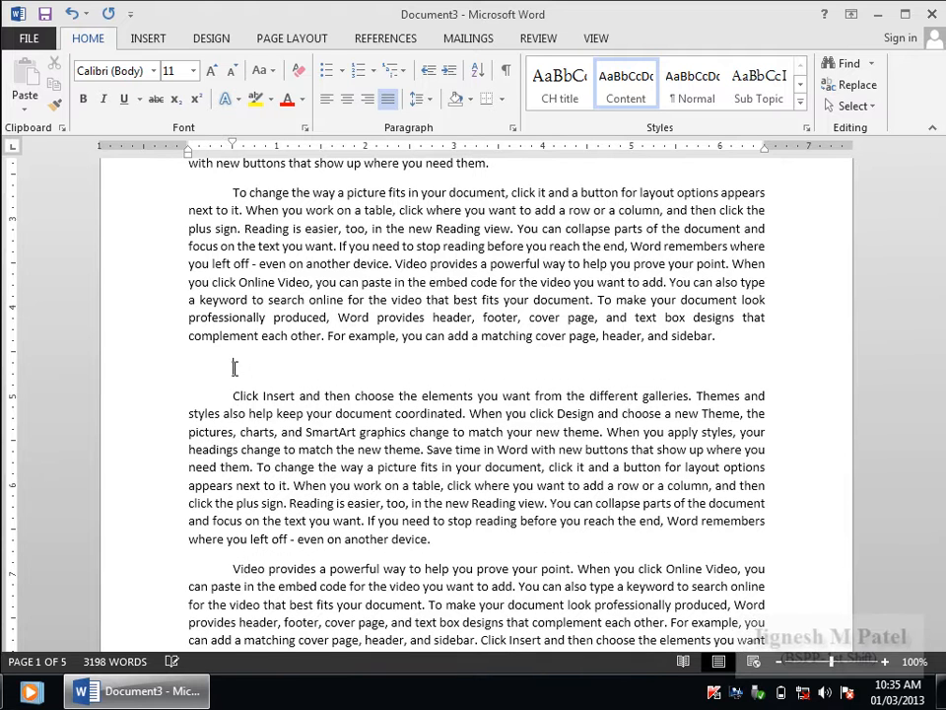
pyautogui.click(759, 97)
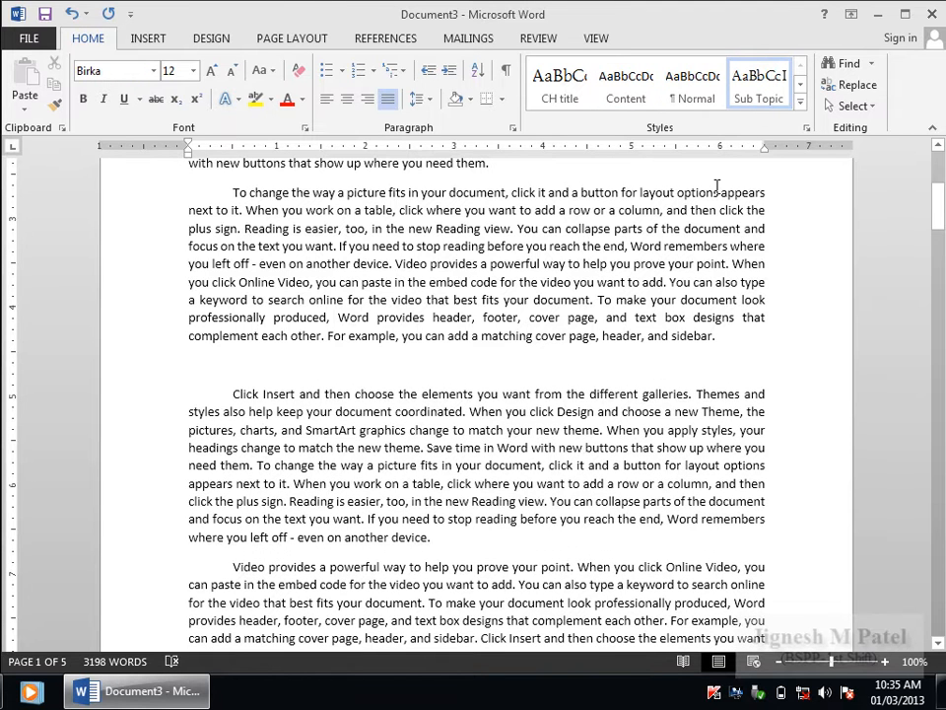
pyautogui.write('Cl')
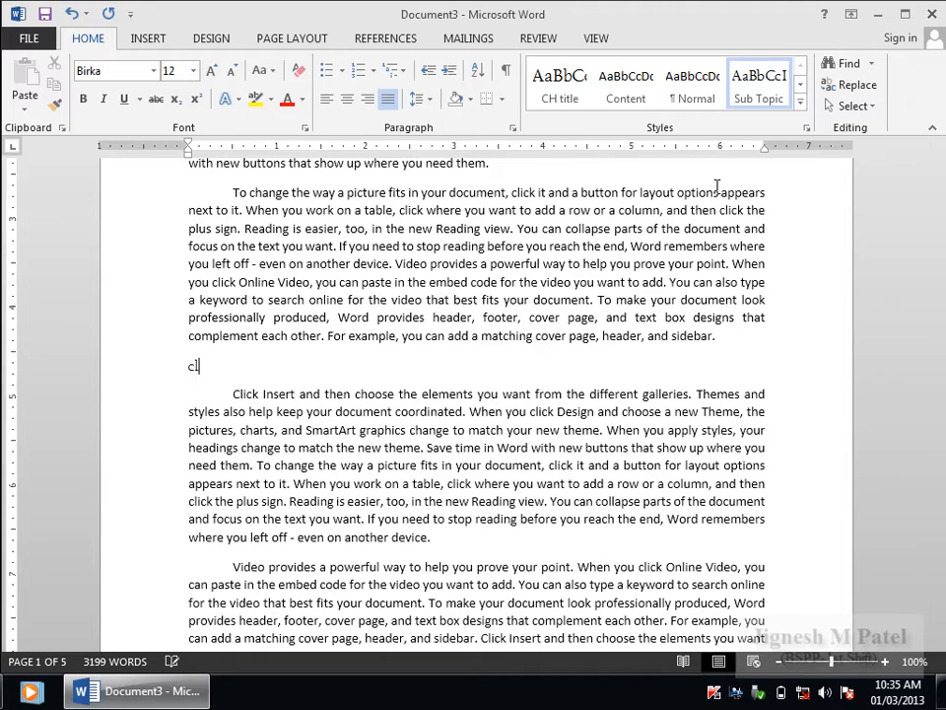
pyautogui.write('assification')
# Make the "Types of styles" subheading bold and update the Sub Topic style to match it.
pyautogui.scroll(-12, 370, 402)
pyautogui.scroll(4, 372, 406)
pyautogui.scroll(9, 372, 406)
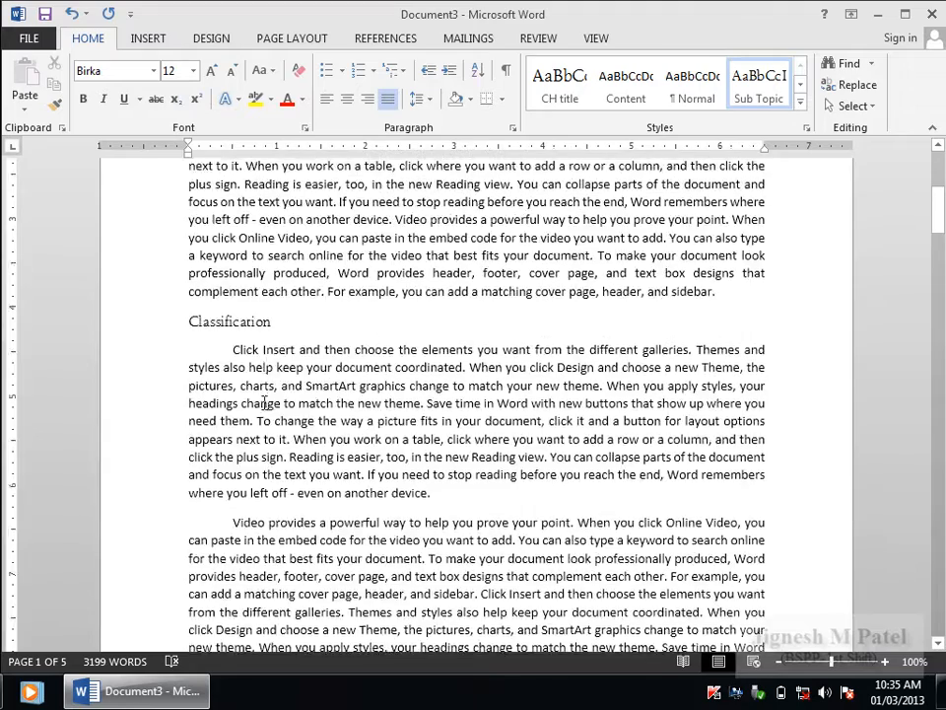
pyautogui.moveTo(281, 303); pyautogui.dragTo(188, 302)
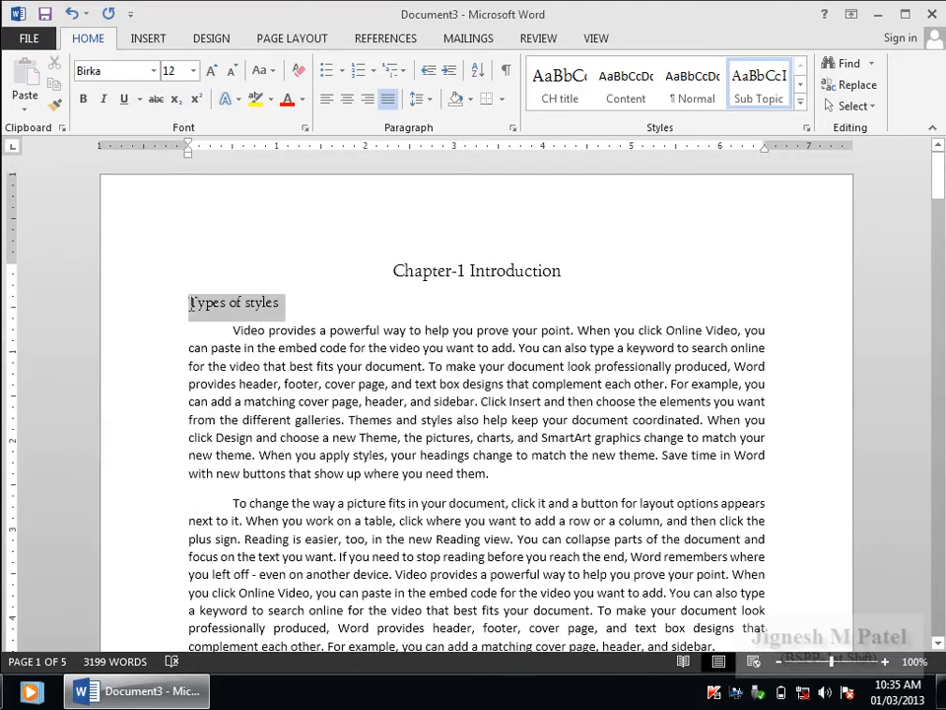
pyautogui.click(84, 98)
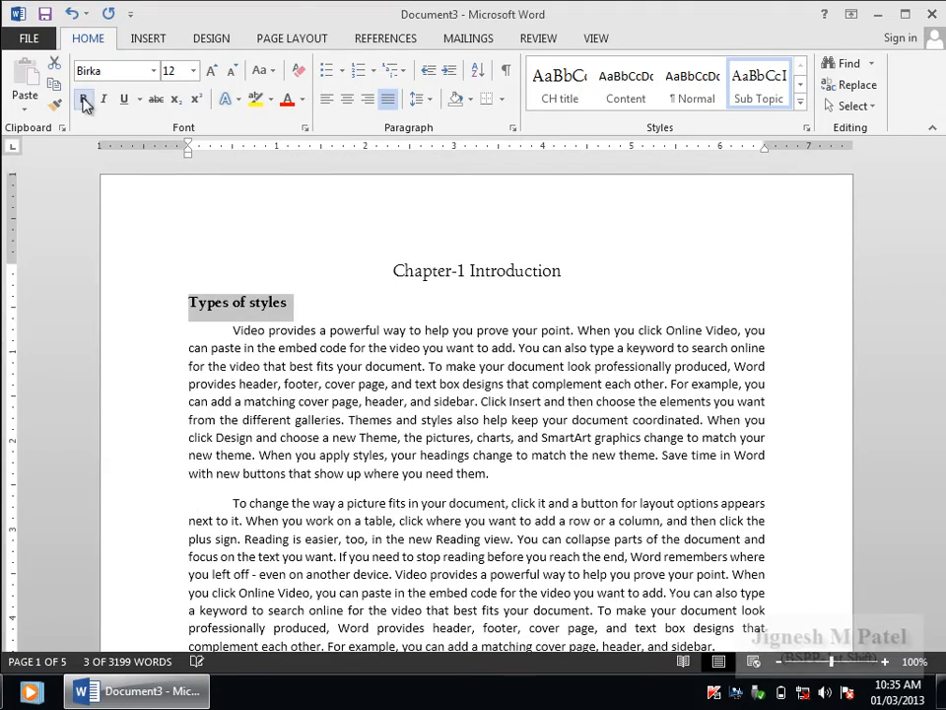
pyautogui.rightClick(274, 310)
pyautogui.click(487, 274)
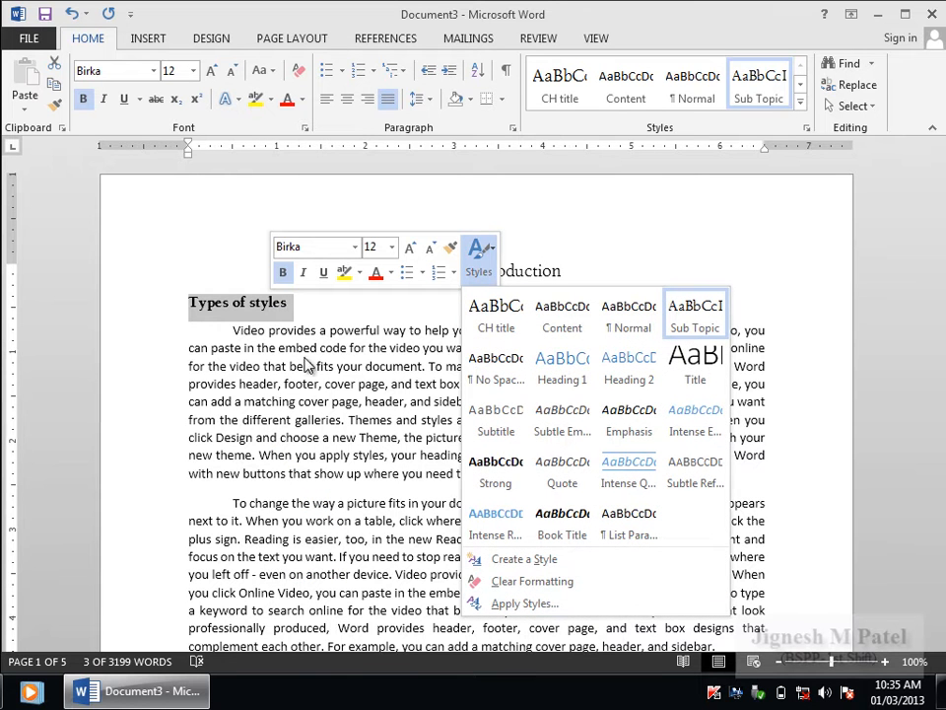
pyautogui.rightClick(752, 97)
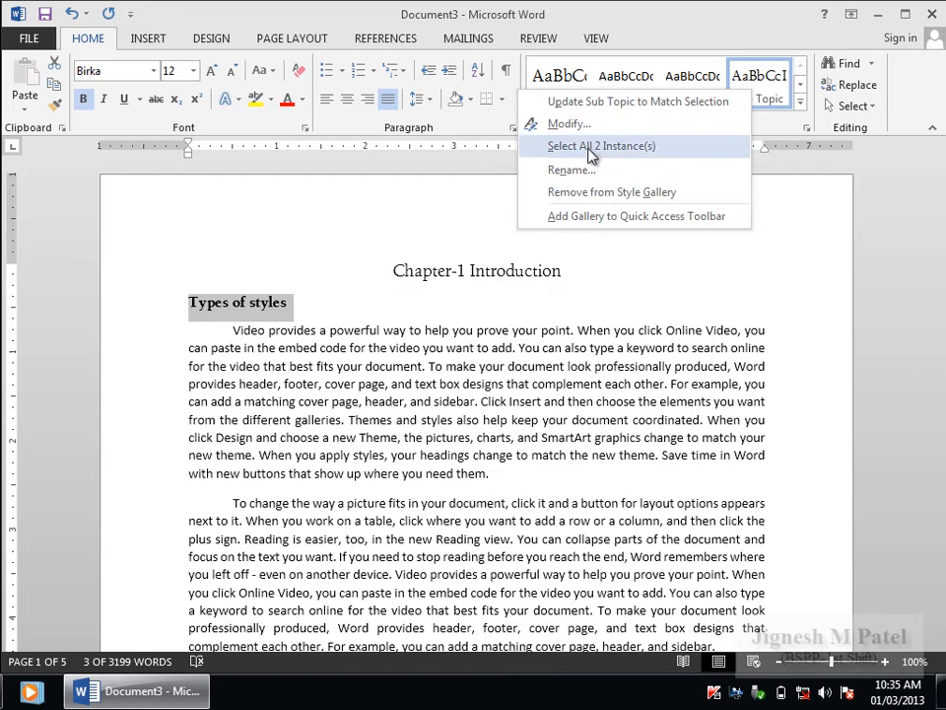
pyautogui.click(647, 103)
pyautogui.click(327, 372)
pyautogui.scroll(-8, 310, 359)
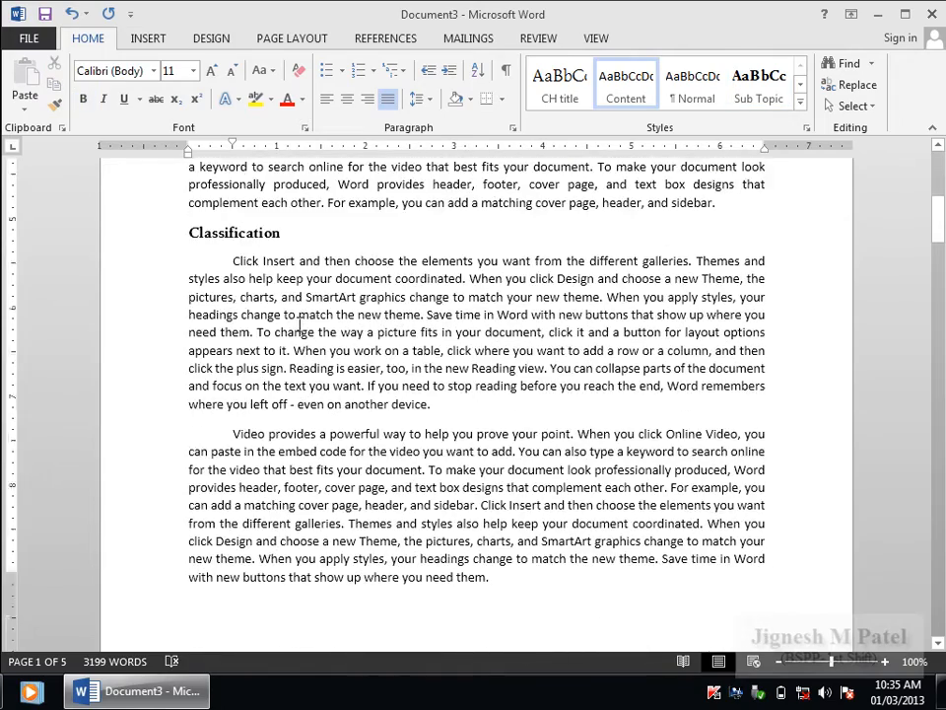
# Add the subheading "Table of content" in the Sub Topic style directly below the "Chapter-2 Toc" title.
pyautogui.scroll(-20, 300, 331)
pyautogui.scroll(-10, 300, 329)
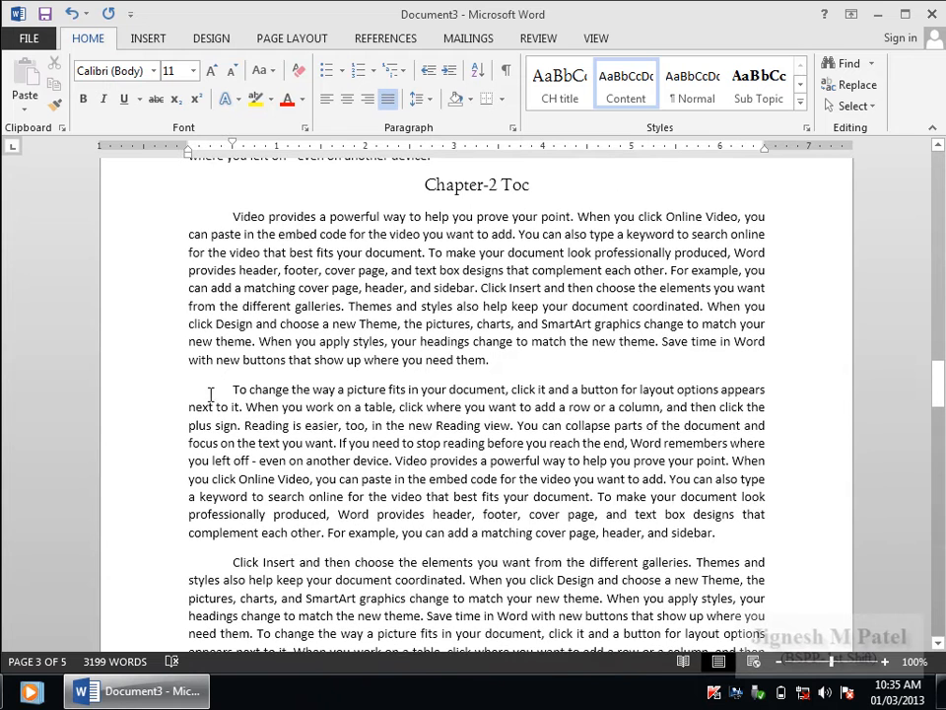
pyautogui.click(234, 218)
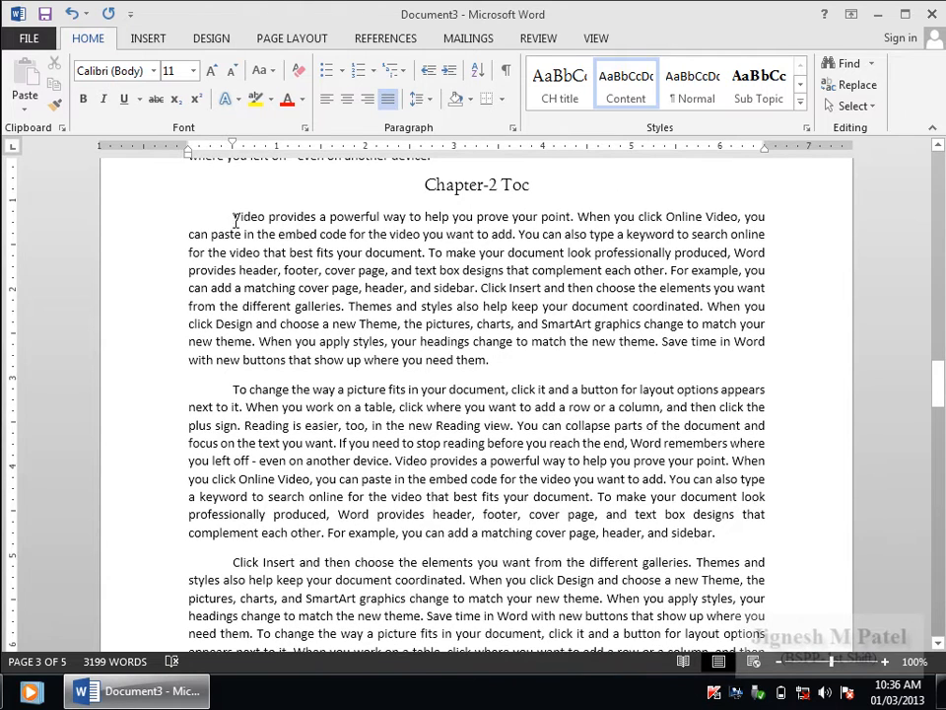
pyautogui.press('Return')
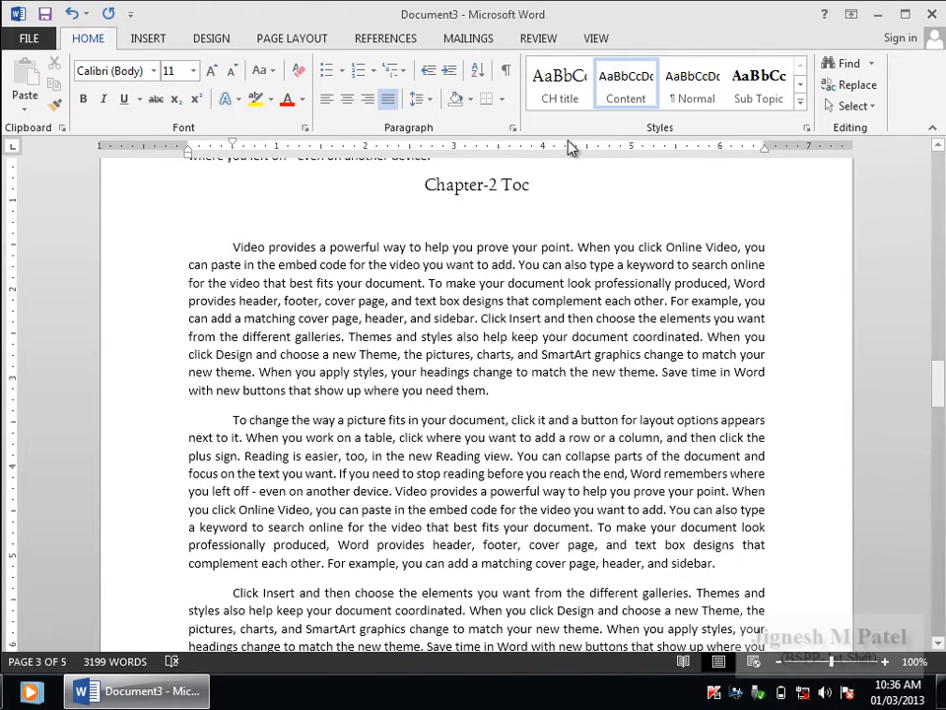
pyautogui.click(754, 94)
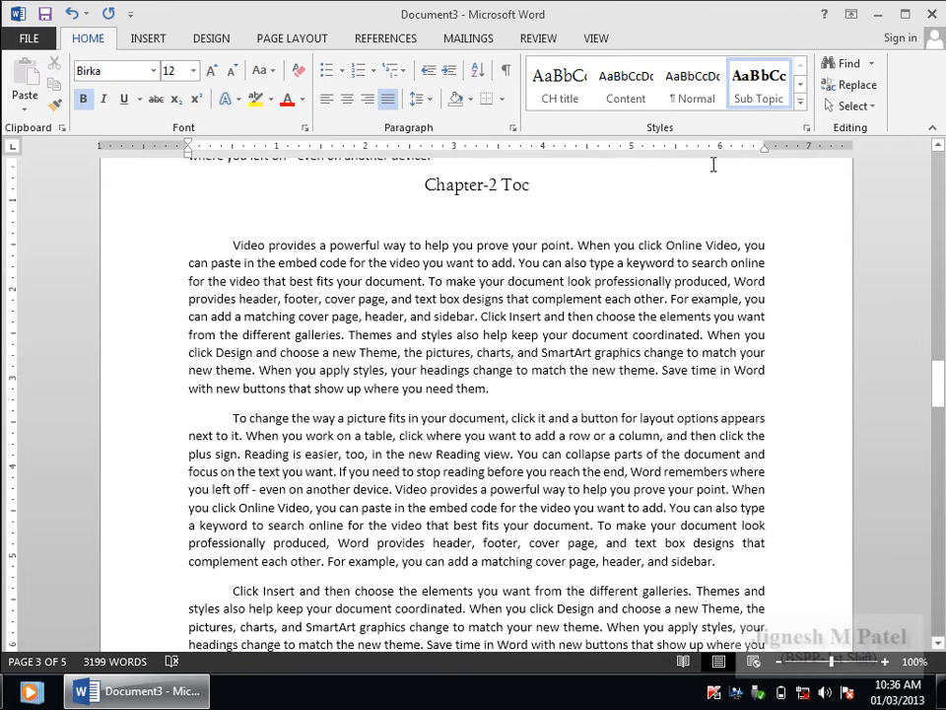
pyautogui.write('To')
pyautogui.write('ble of content')
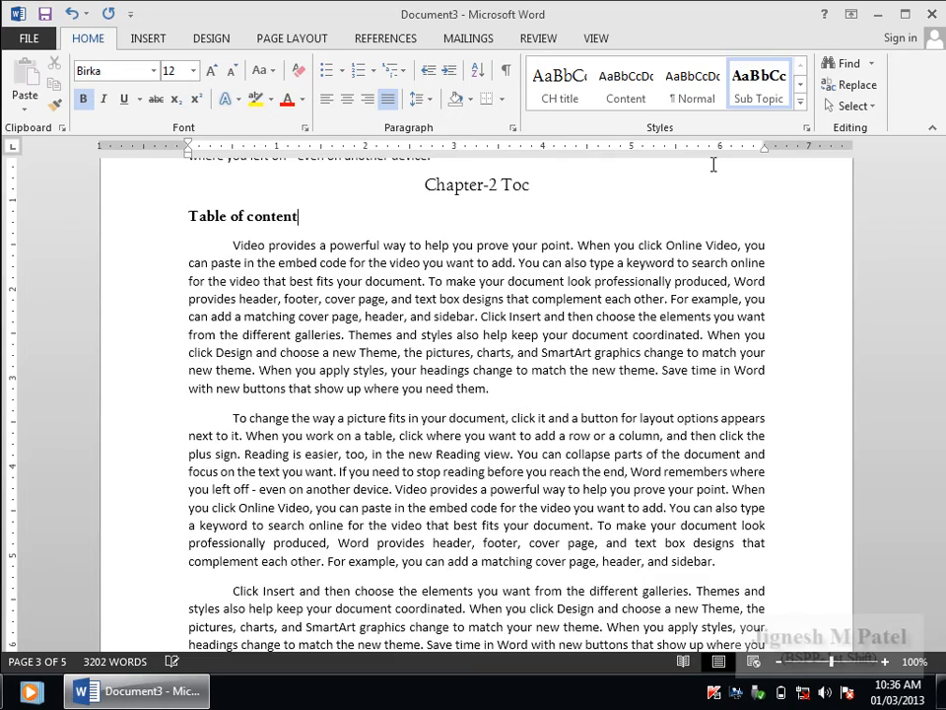
# Add the subheading "Tabs" in the Sub Topic style above the last paragraph that starts on page 3.
pyautogui.scroll(-8, 712, 165)
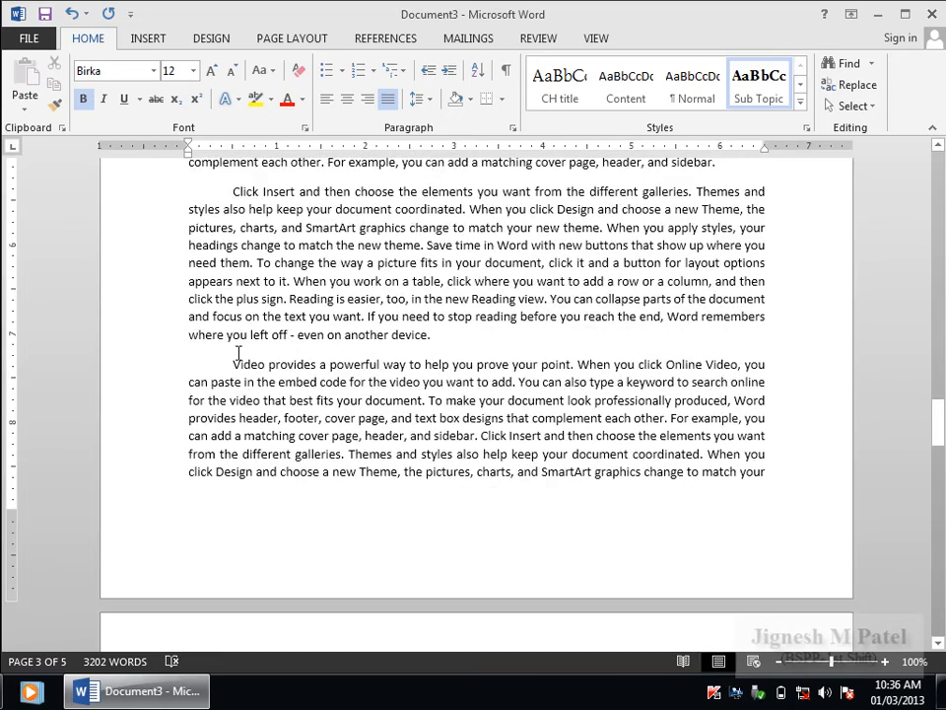
pyautogui.scroll(2, 239, 361)
pyautogui.scroll(-8, 247, 424)
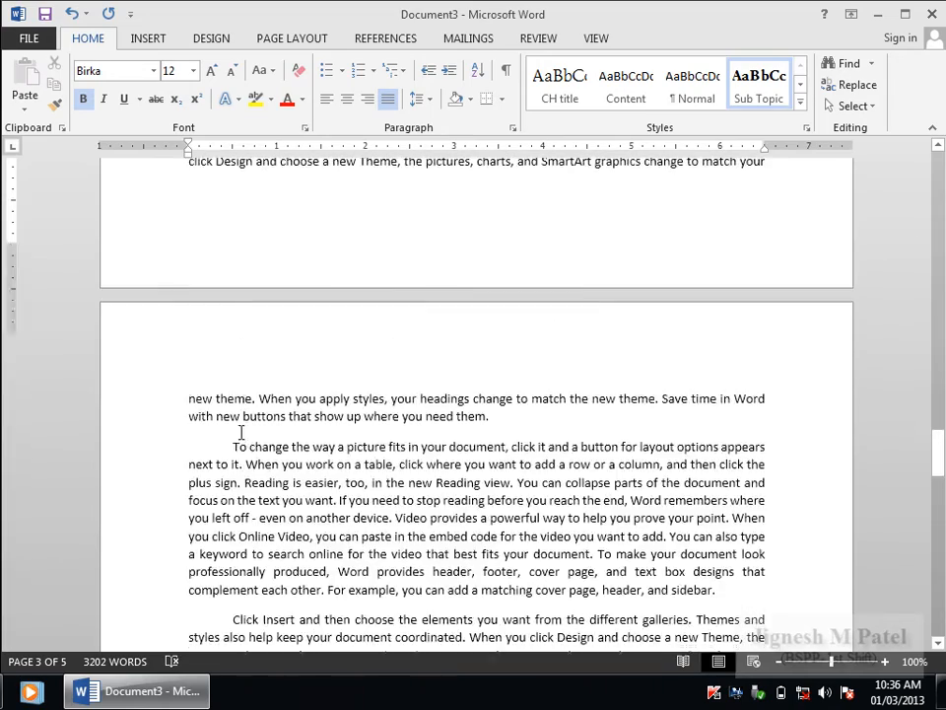
pyautogui.scroll(4, 238, 372)
pyautogui.click(232, 275)
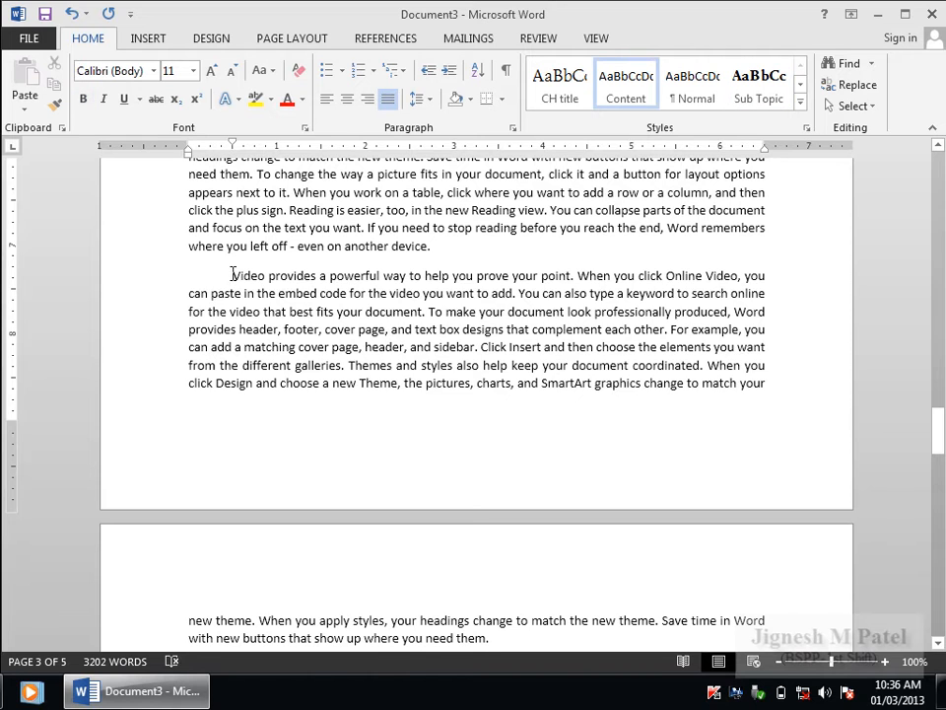
pyautogui.press('Return')
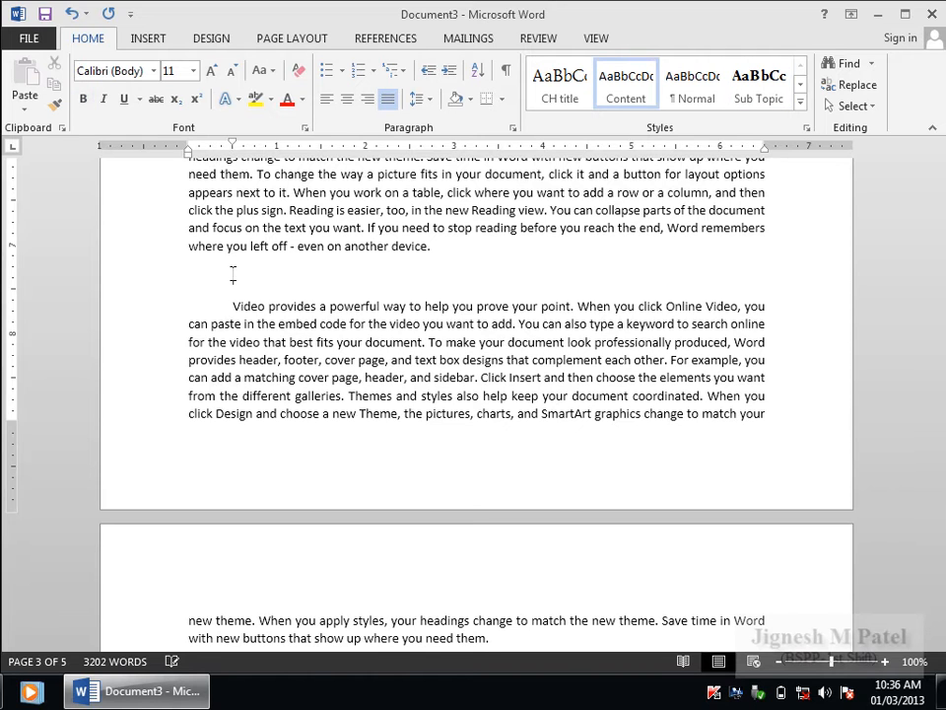
pyautogui.click(757, 85)
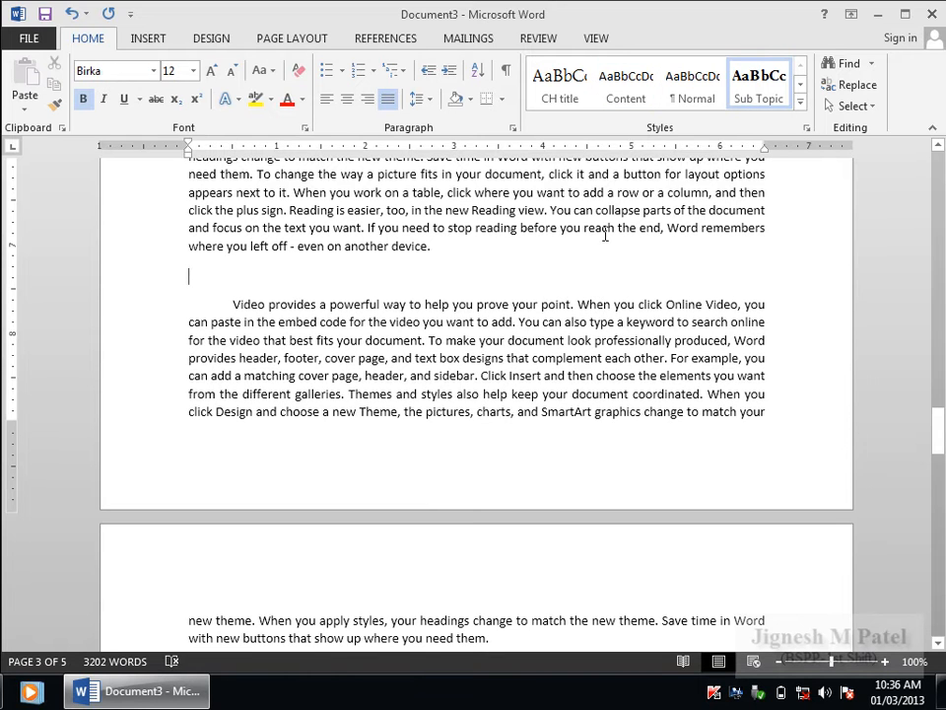
pyautogui.write('Tabs')
# Add the subheading "College" in the Sub Topic style directly below the "Chapter-3 Table of figures" title.
pyautogui.scroll(-9, 327, 338)
pyautogui.scroll(-15, 327, 338)
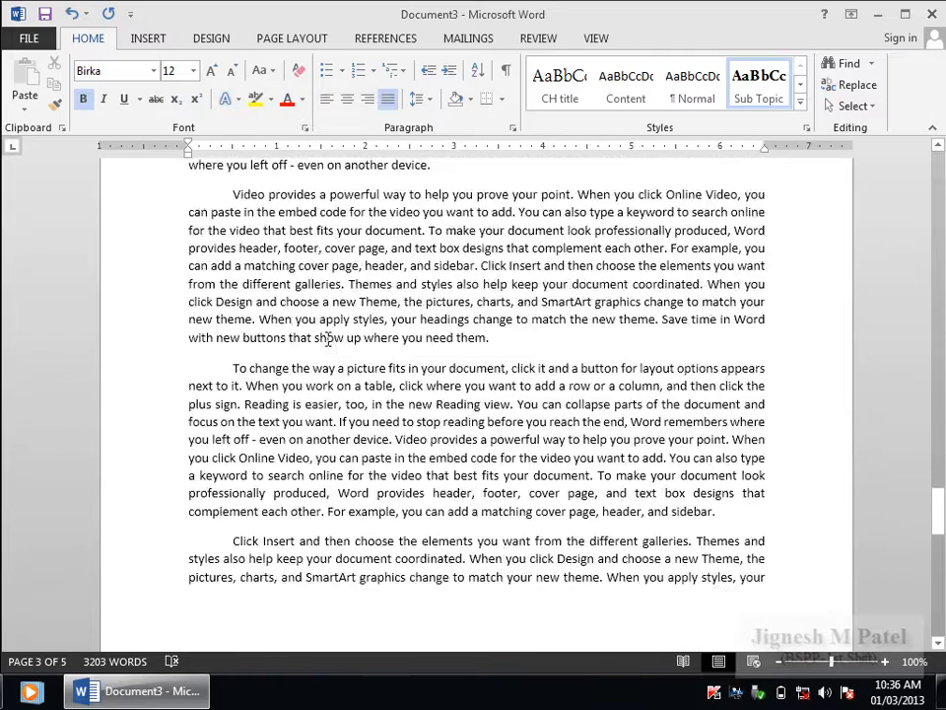
pyautogui.click(414, 357)
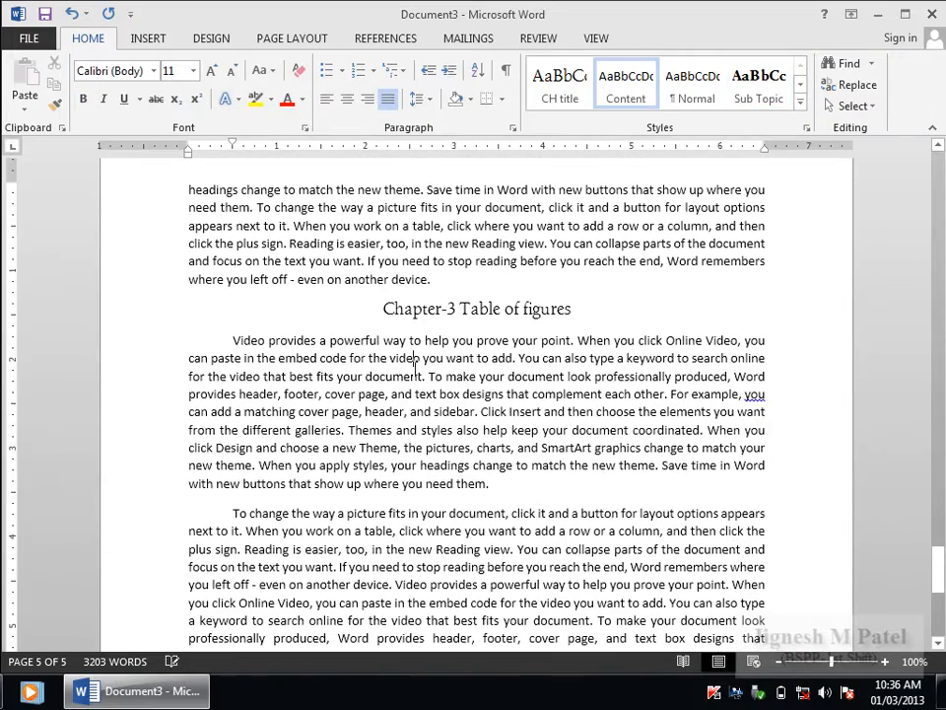
pyautogui.scroll(-4, 317, 350)
pyautogui.scroll(4, 226, 352)
pyautogui.press('Return')
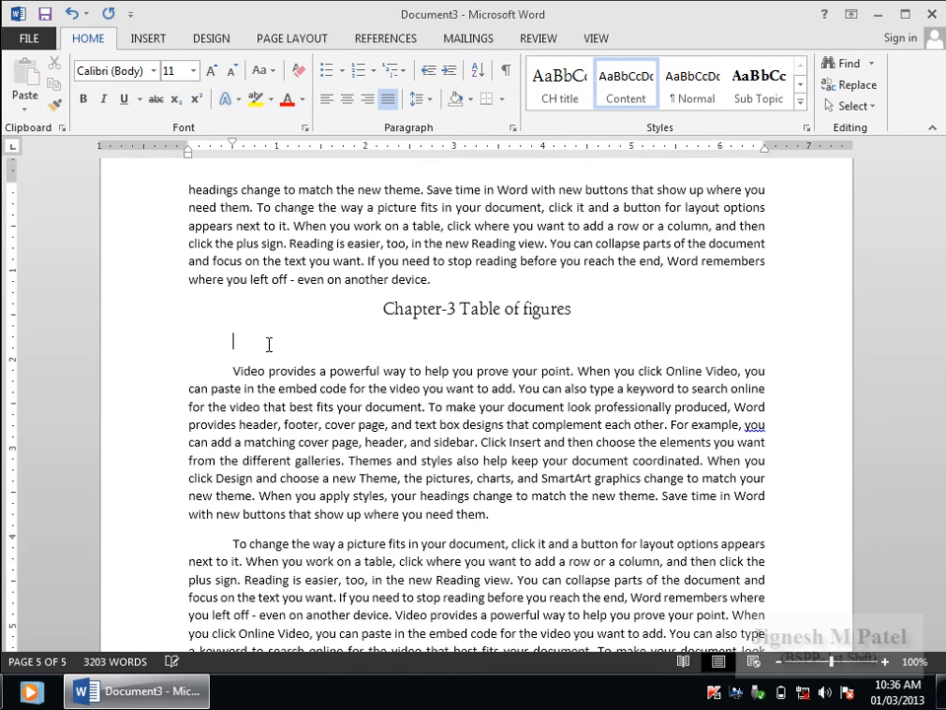
pyautogui.click(756, 93)
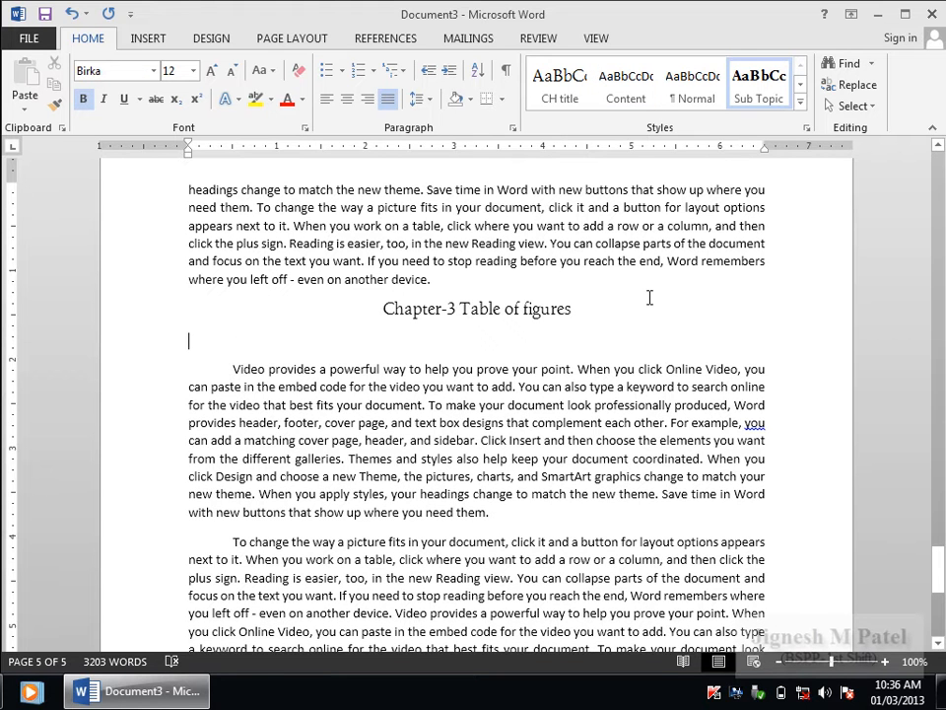
pyautogui.write('College')
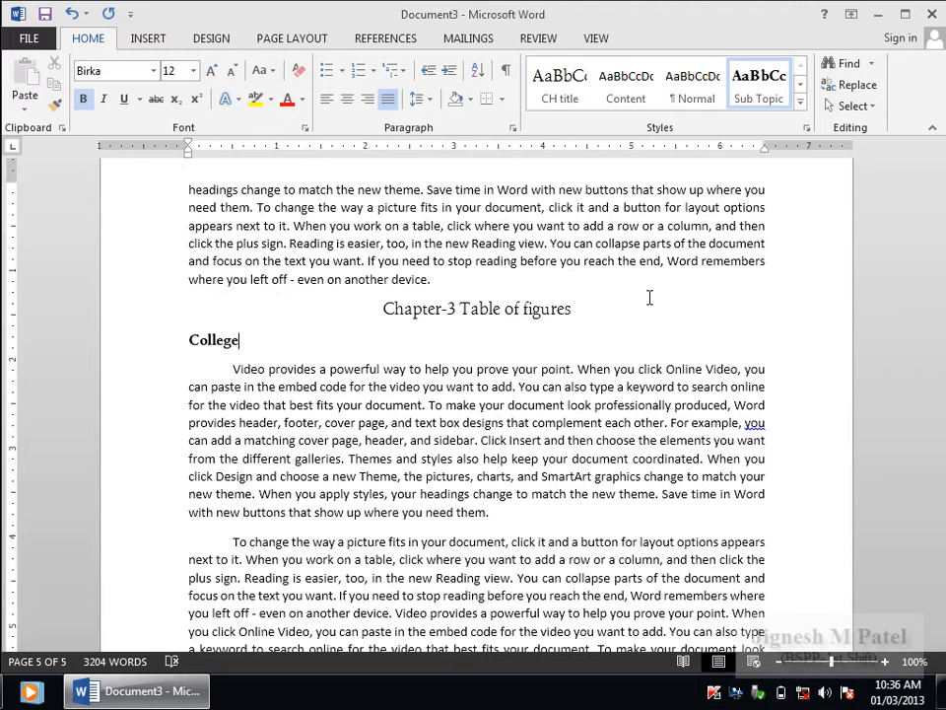
# Add the subheading "Schools" in the Sub Topic style above the final paragraph of page 5.
pyautogui.scroll(-9, 391, 464)
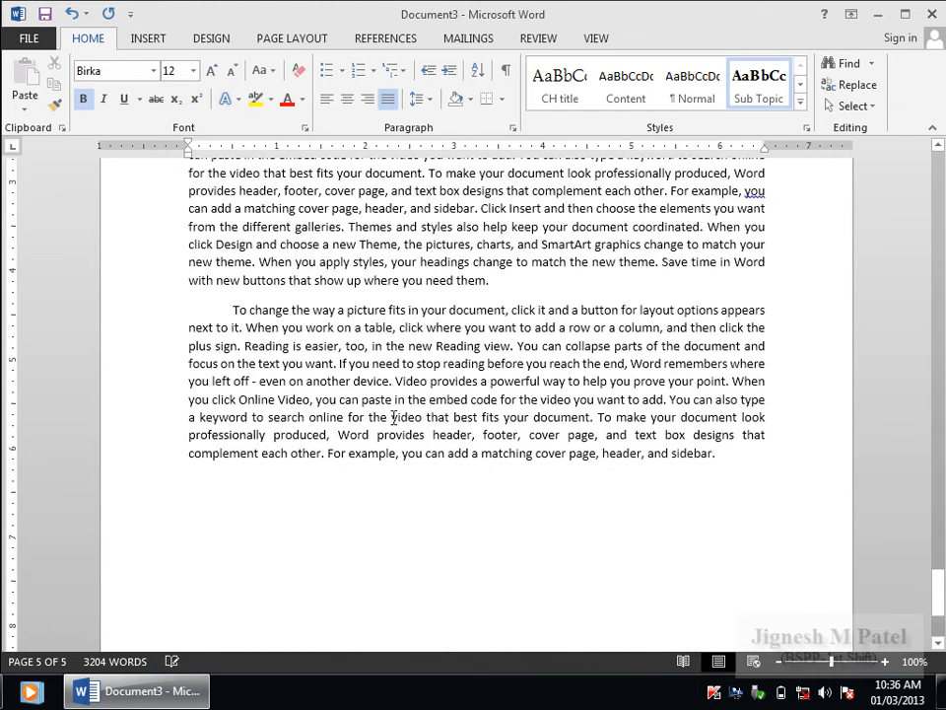
pyautogui.scroll(6, 392, 417)
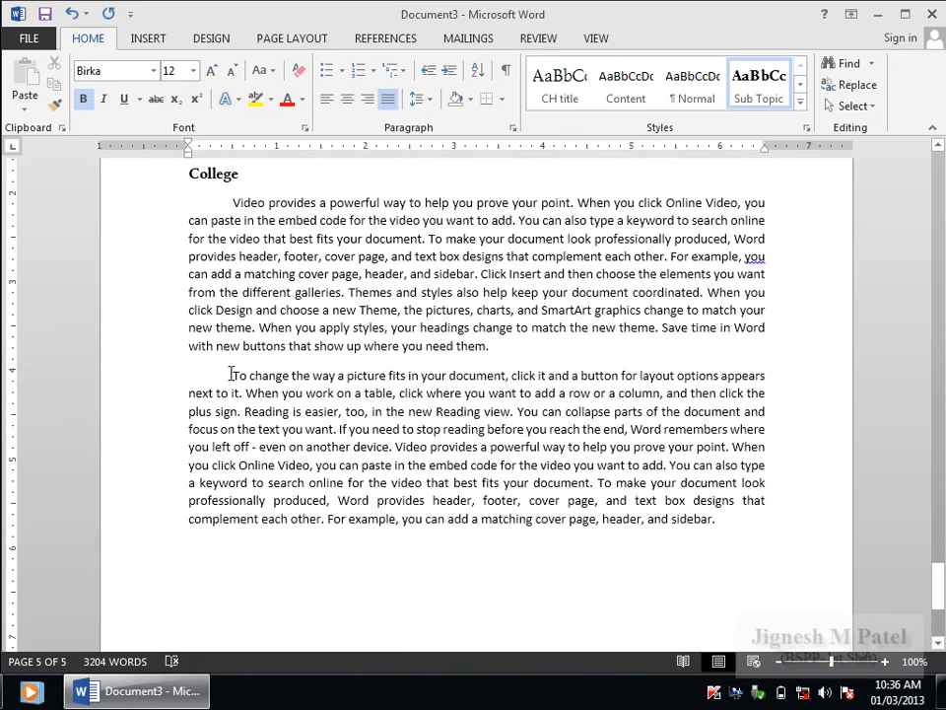
pyautogui.click(233, 375)
pyautogui.press('Return')
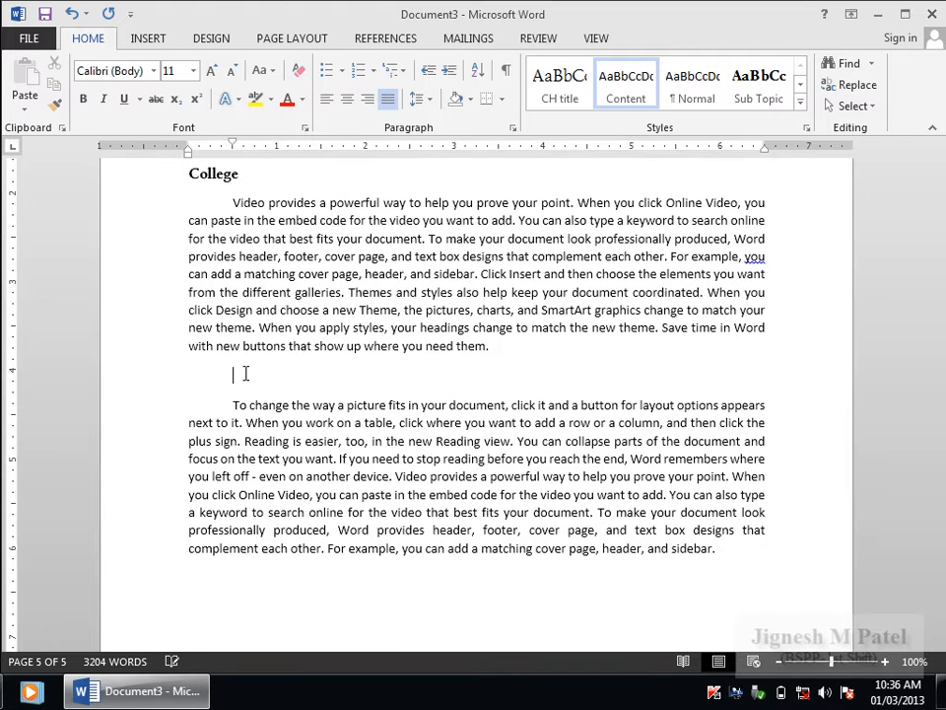
pyautogui.click(756, 91)
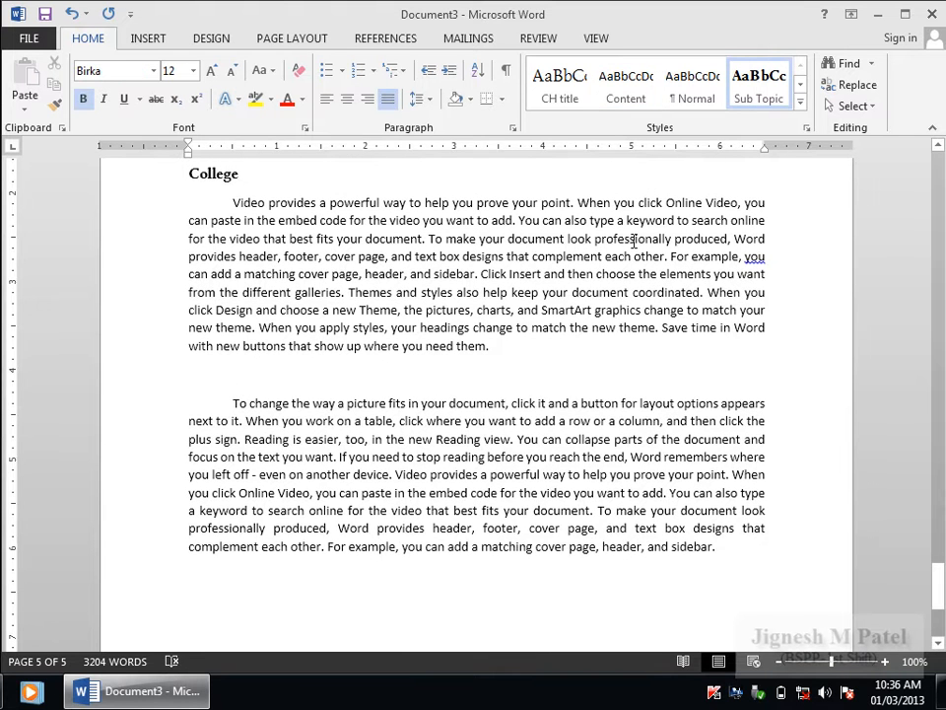
pyautogui.write('Schools')
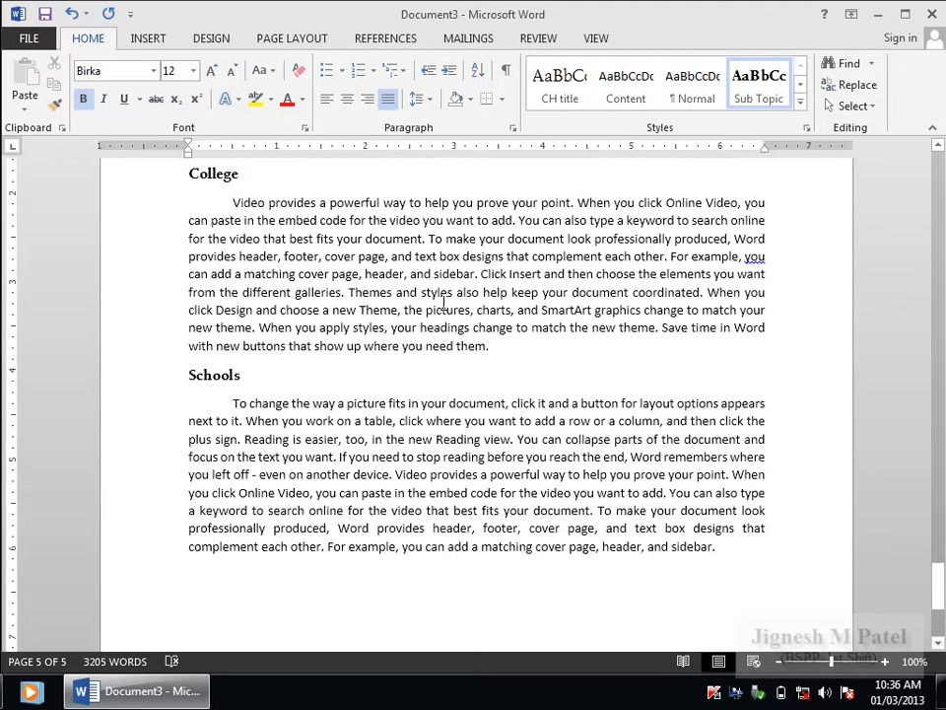
pyautogui.hotkey('ctrl', 's')
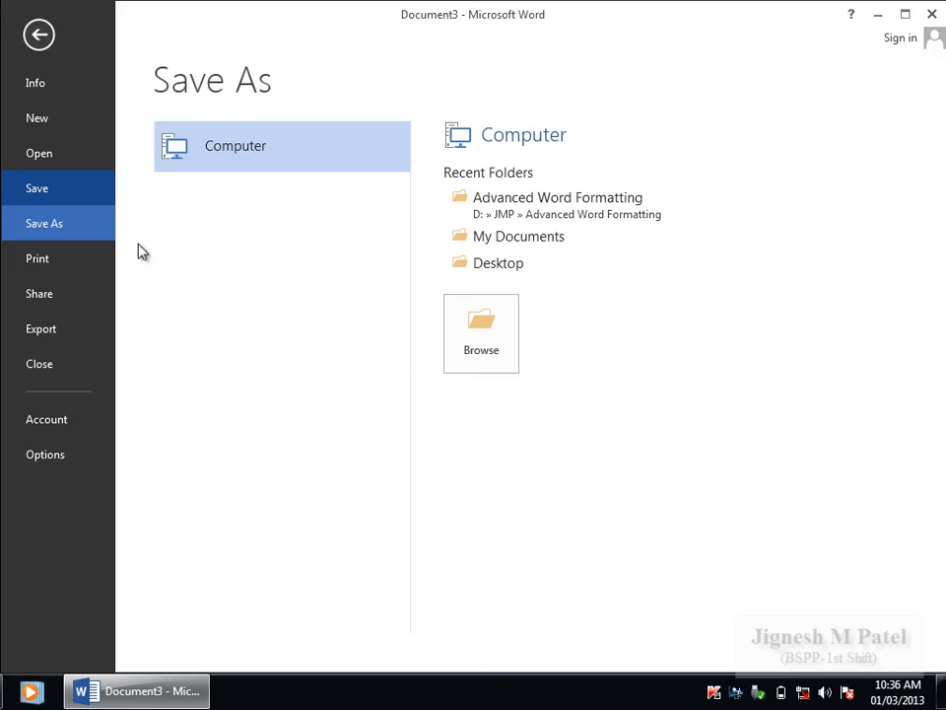
pyautogui.click(47, 40)
# Insert a page break directly before the "Chapter-1 Introduction" title.
pyautogui.scroll(5, 371, 359)
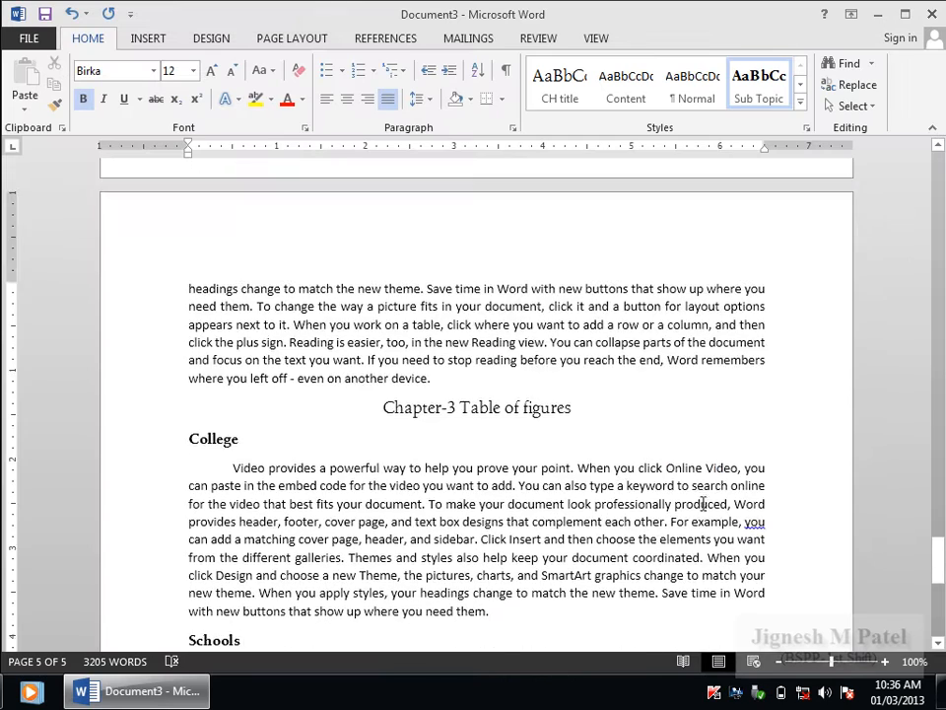
pyautogui.moveTo(939, 566); pyautogui.dragTo(939, 167)
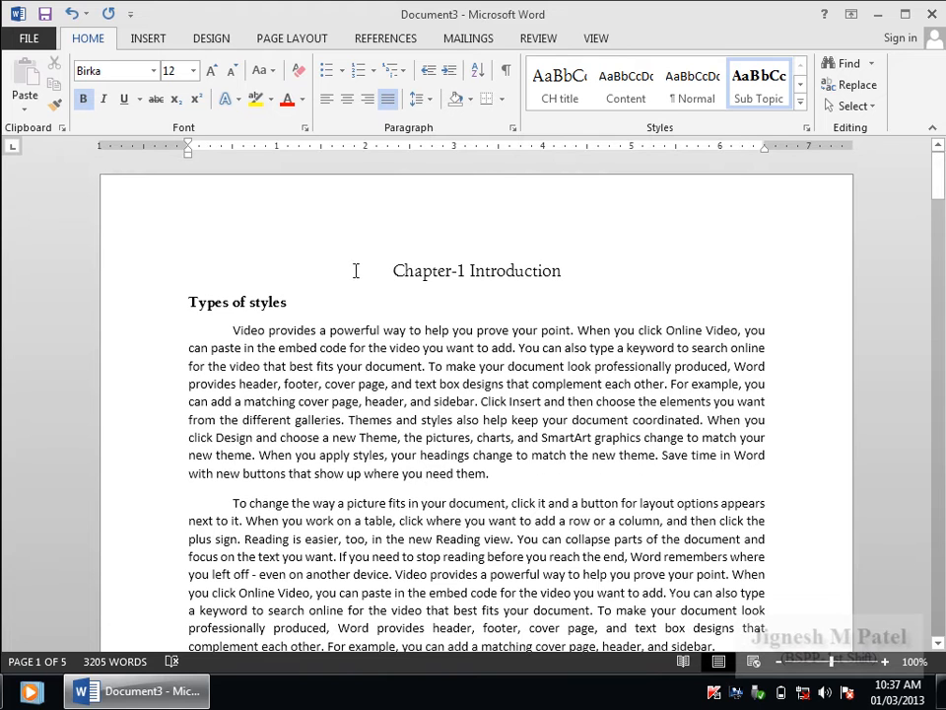
pyautogui.click(390, 269)
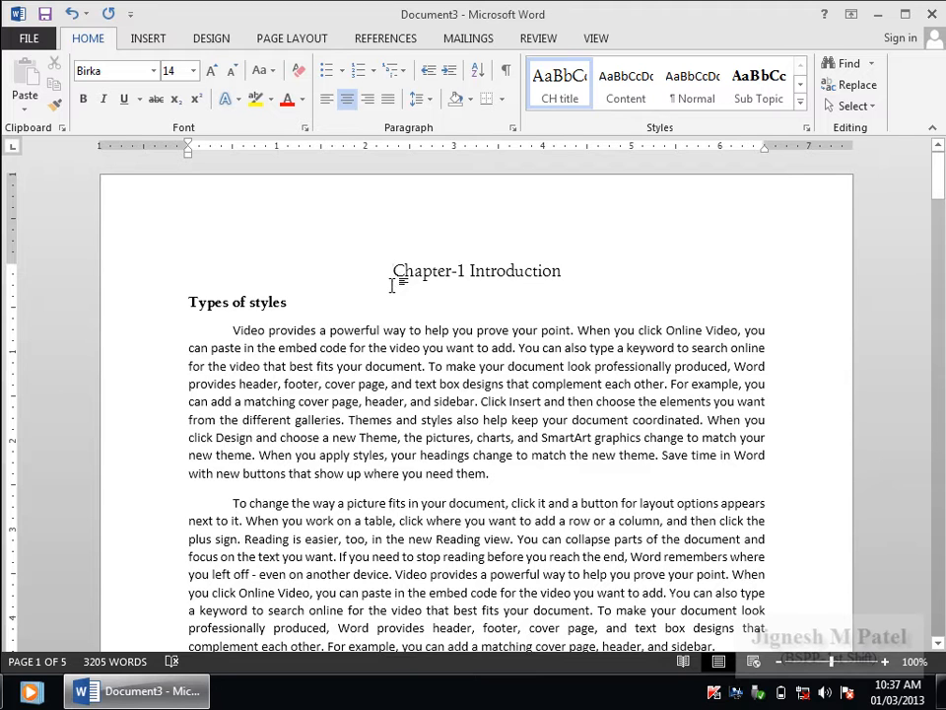
pyautogui.hotkey('ctrl', 'Return')
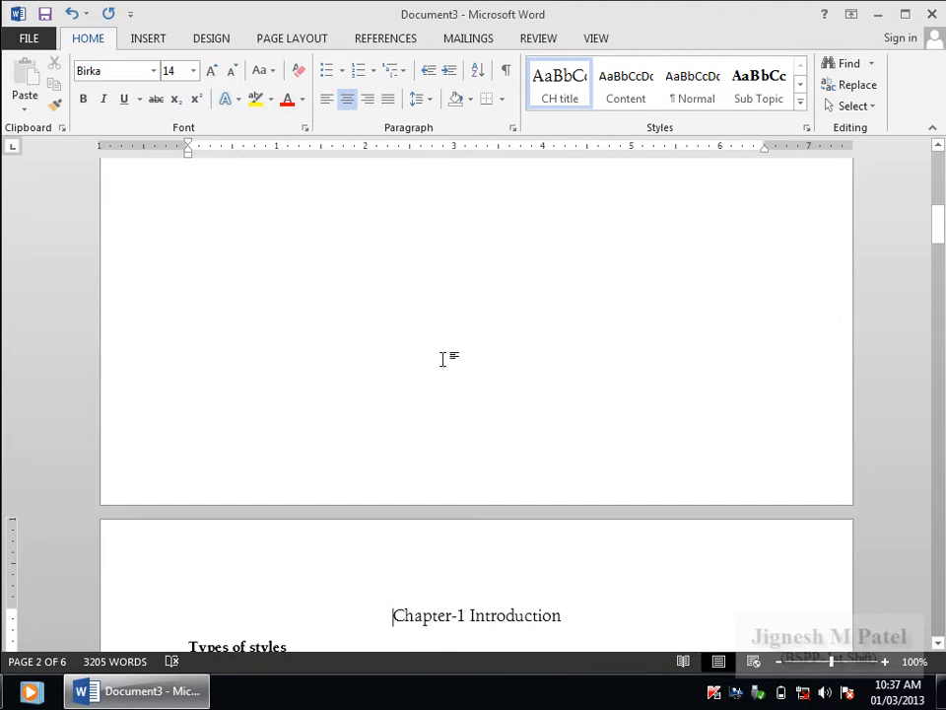
pyautogui.scroll(3, 446, 415)
pyautogui.scroll(-5, 446, 415)
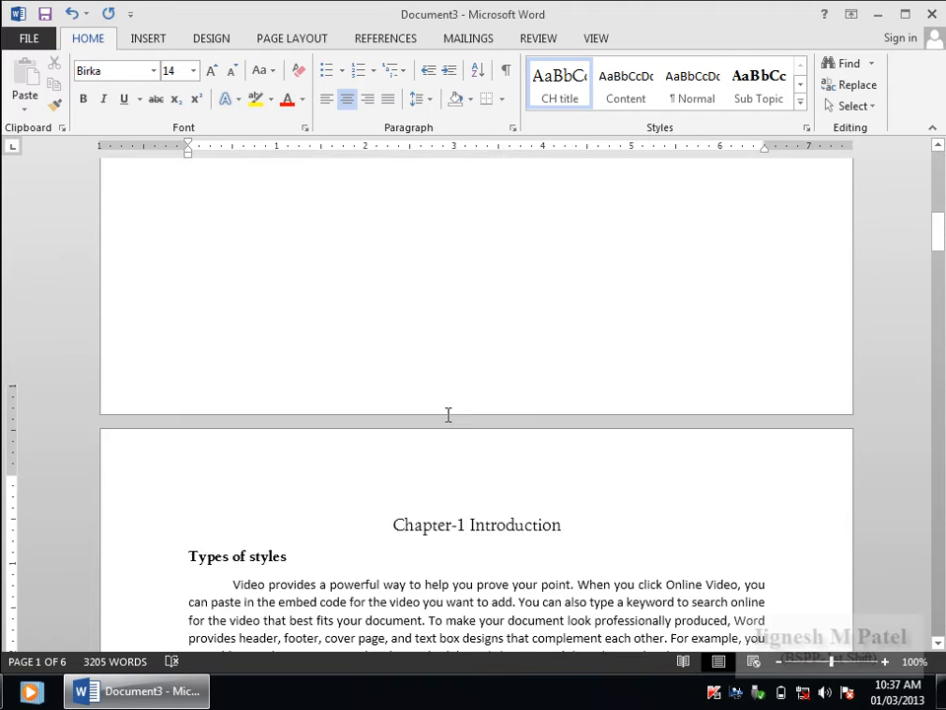
pyautogui.scroll(2, 445, 415)
pyautogui.scroll(6, 446, 415)
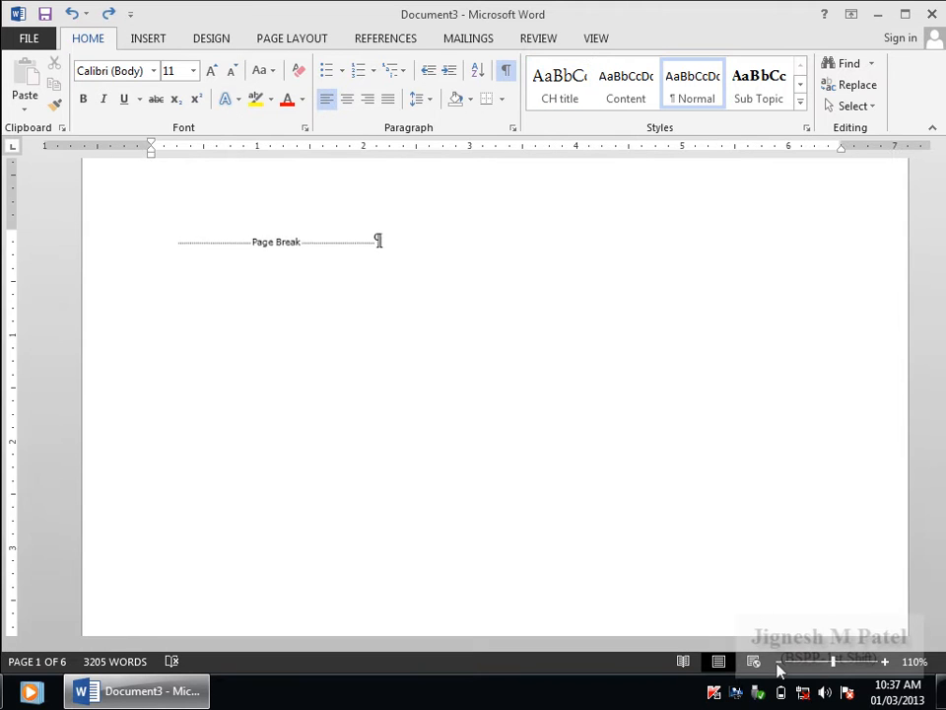
# Delete the page break and its paragraph mark on the empty first page.
pyautogui.click(779, 661)
pyautogui.click(779, 661)
pyautogui.click(779, 662)
pyautogui.click(778, 661)
pyautogui.scroll(1, 515, 446)
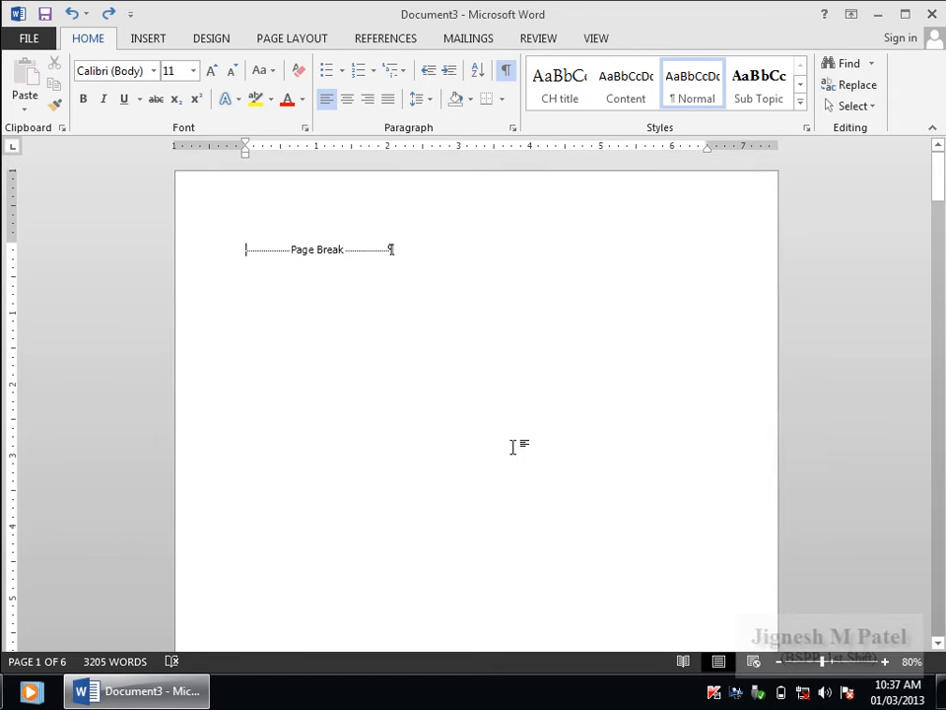
pyautogui.moveTo(399, 250); pyautogui.dragTo(249, 261)
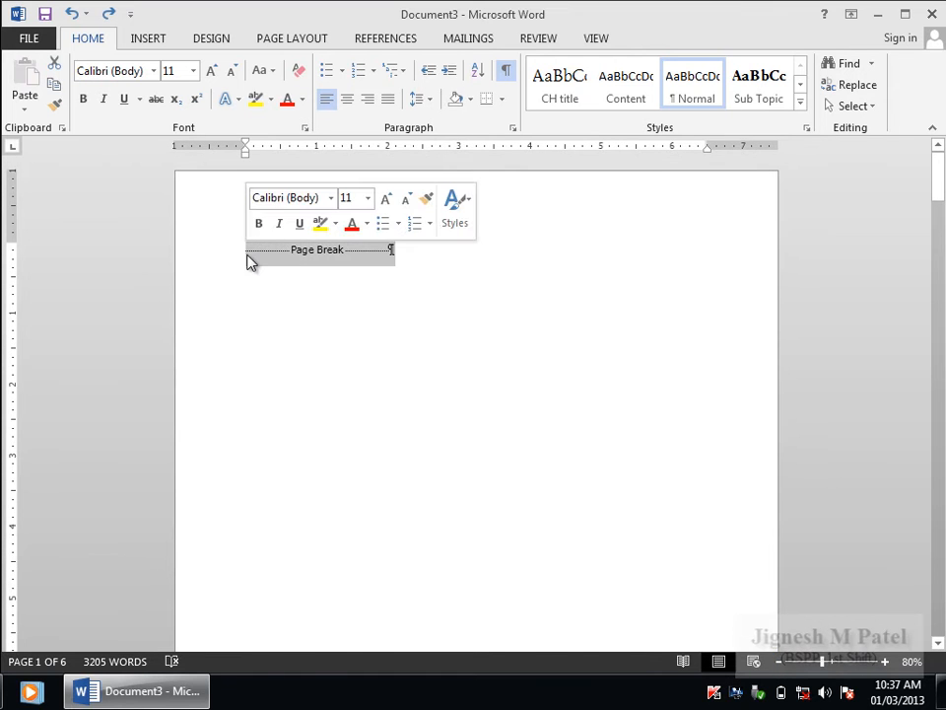
pyautogui.press('Delete')
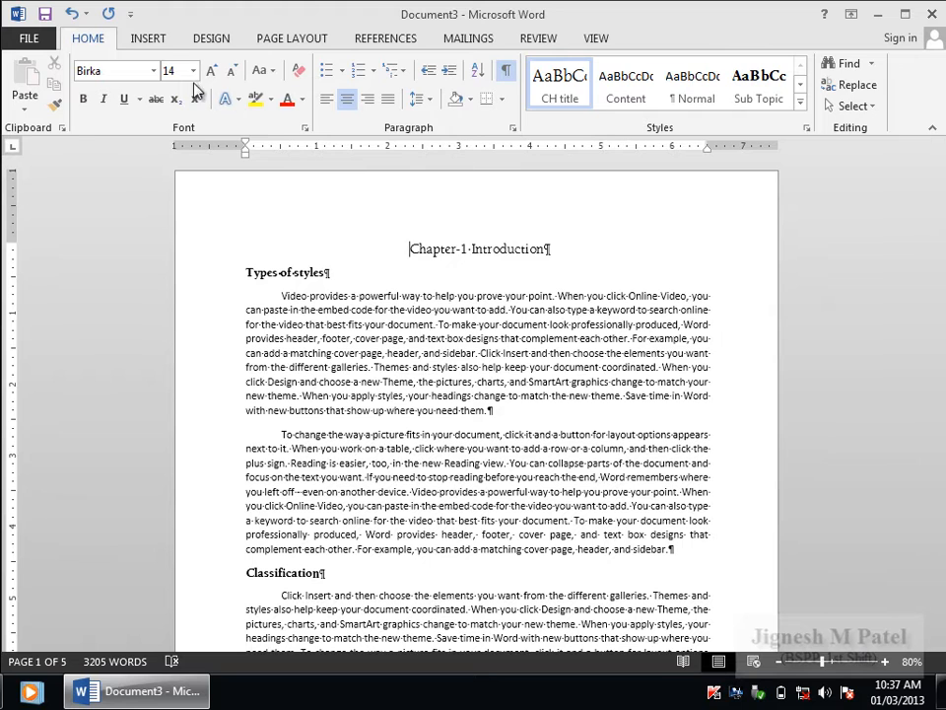
# Insert a blank page before the "Chapter-1 Introduction" title.
pyautogui.click(158, 43)
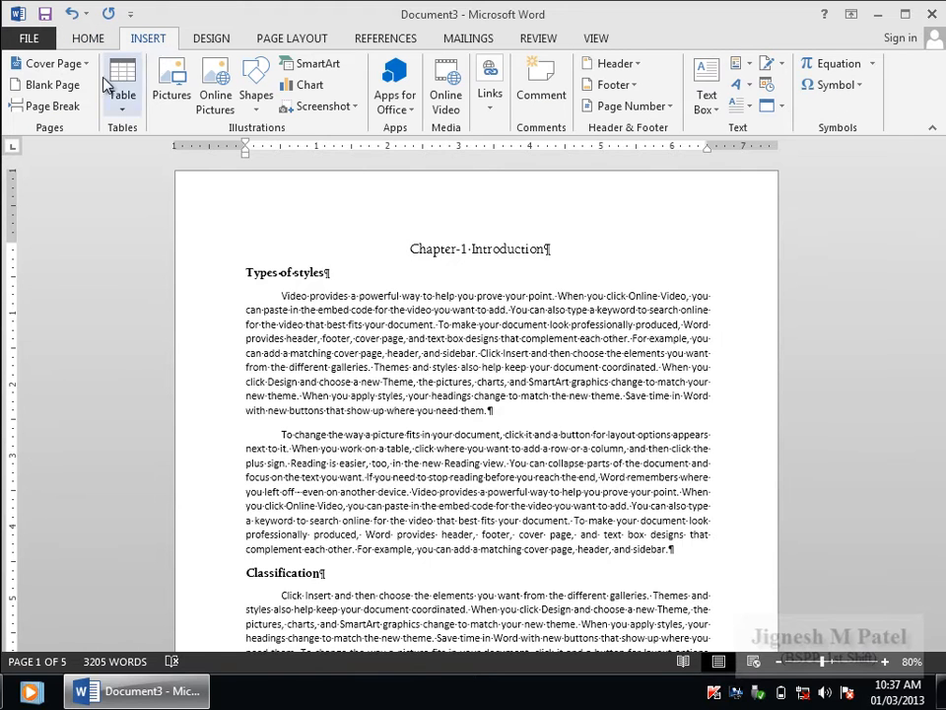
pyautogui.click(57, 89)
pyautogui.scroll(8, 405, 294)
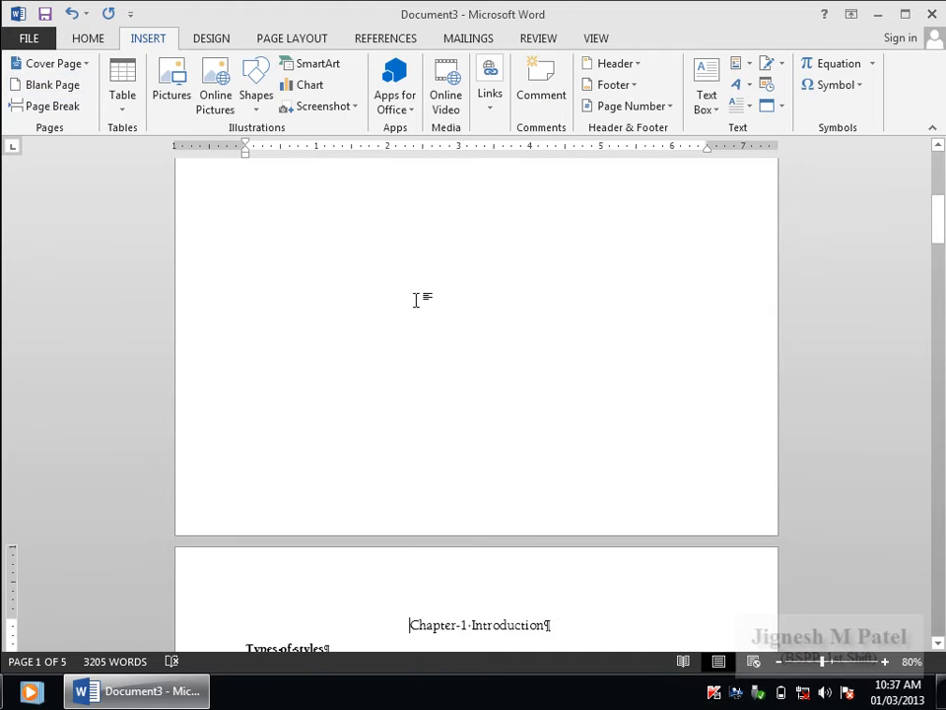
# Add an empty paragraph above the page break on the blank first page and hide the formatting marks.
pyautogui.click(316, 254)
pyautogui.click(280, 267)
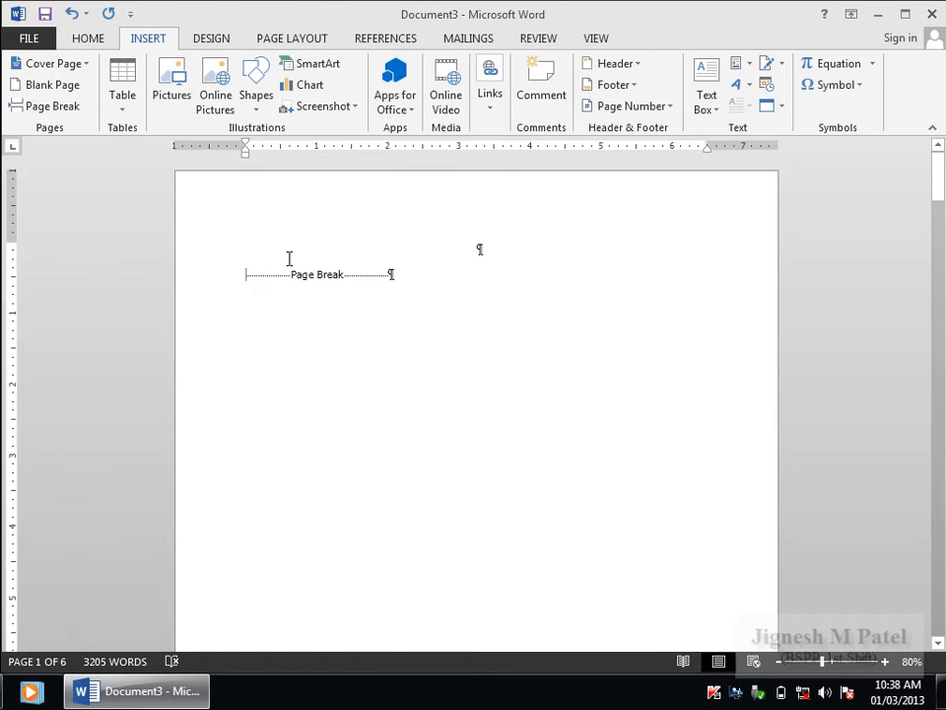
pyautogui.press('Return')
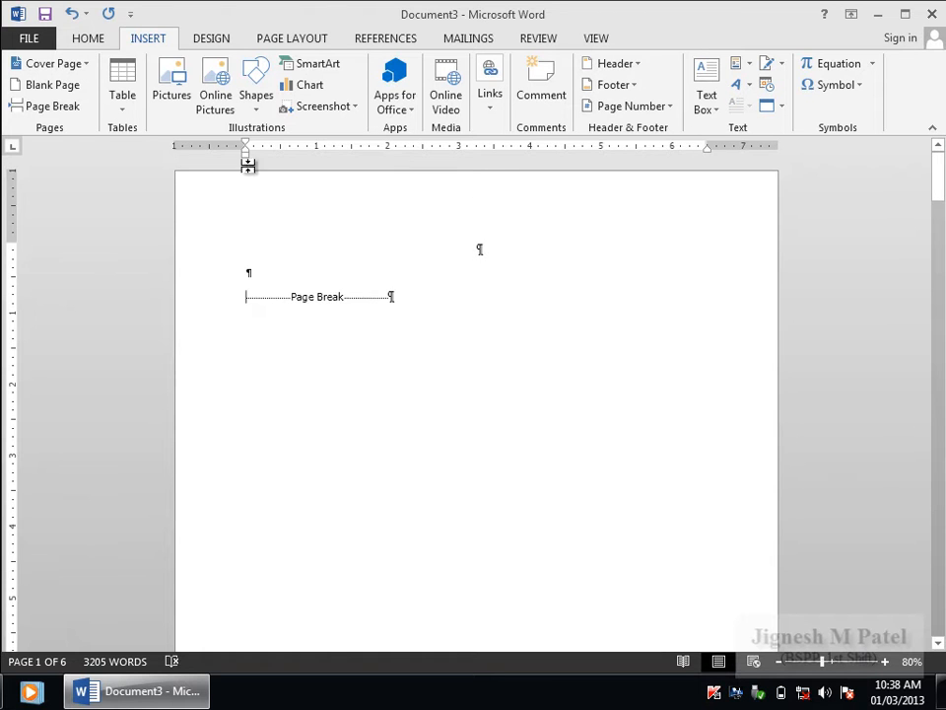
pyautogui.click(92, 39)
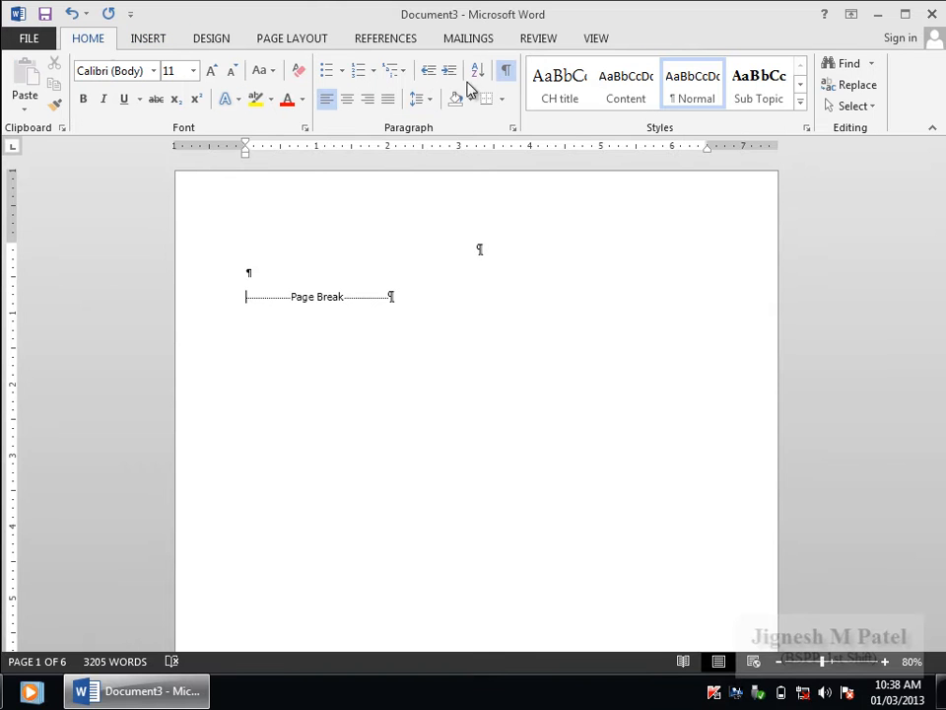
pyautogui.click(505, 71)
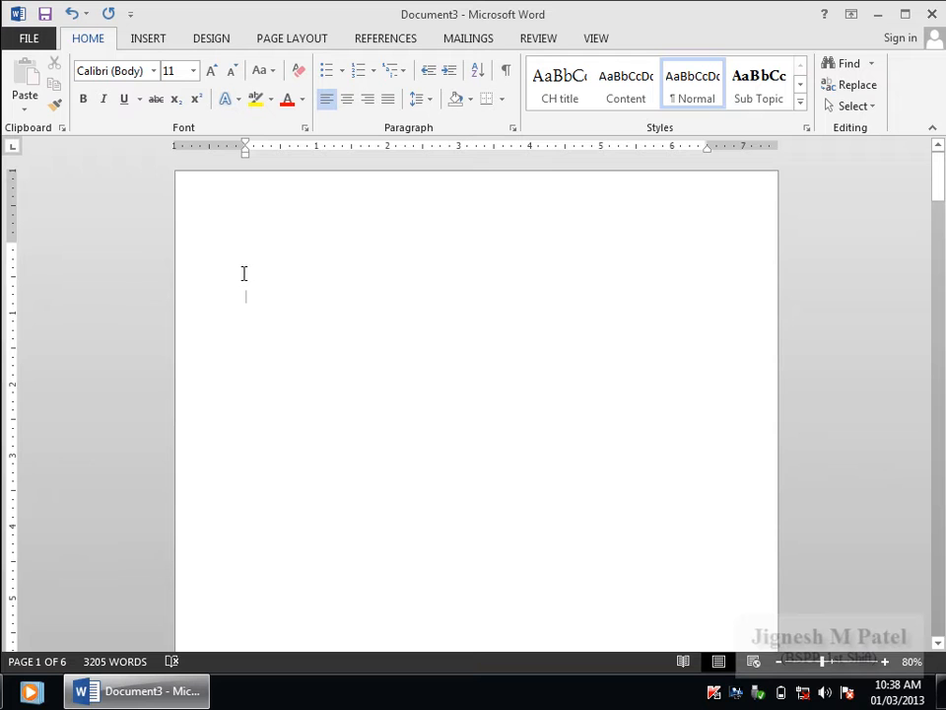
# Start a custom table of contents on the blank first page, showing 2 levels with page numbers.
pyautogui.click(386, 41)
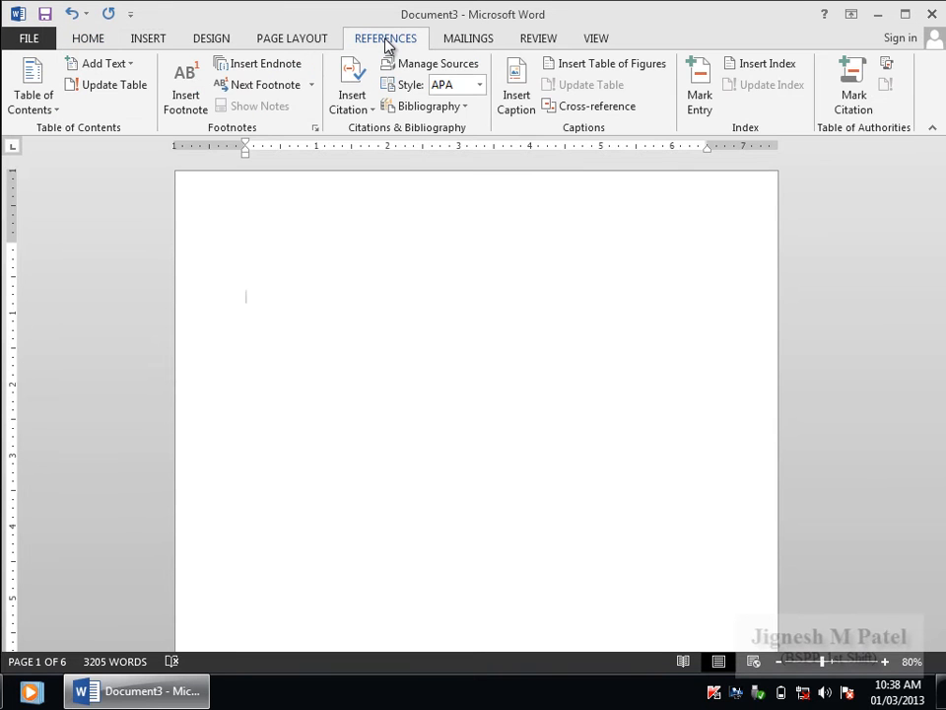
pyautogui.click(53, 115)
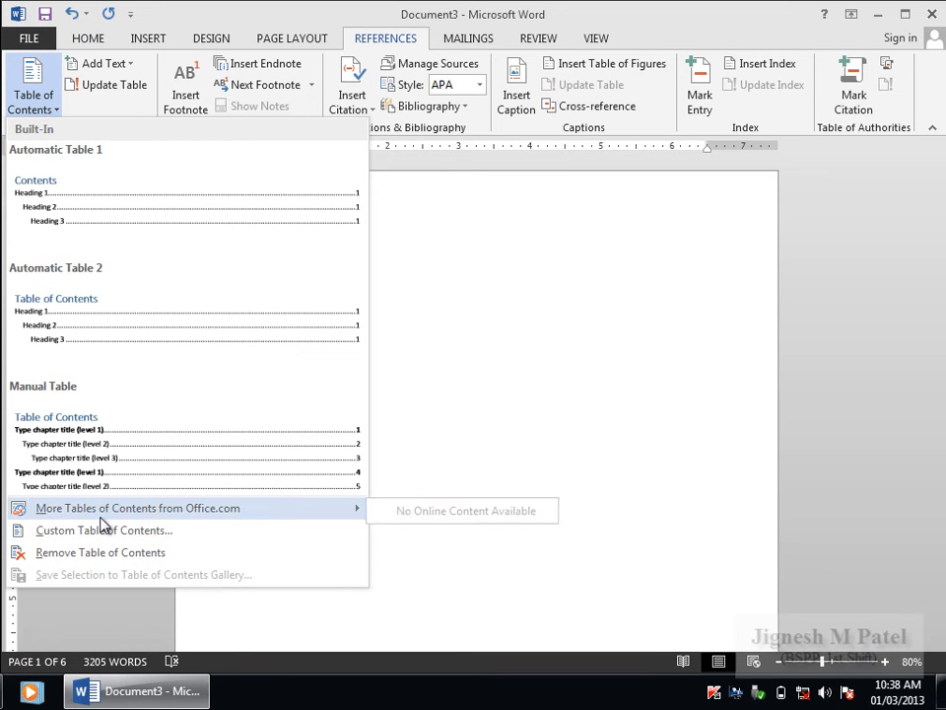
pyautogui.click(125, 533)
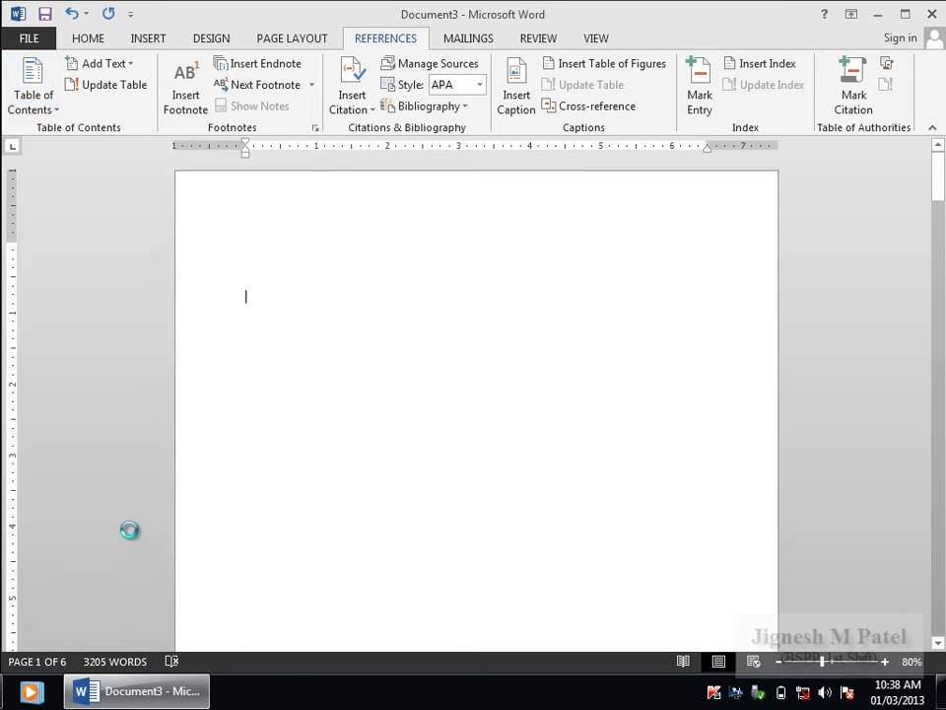
pyautogui.moveTo(466, 126)
pyautogui.mouseDown()
pyautogui.moveTo(446, 158)
pyautogui.moveTo(464, 127)
pyautogui.mouseUp()
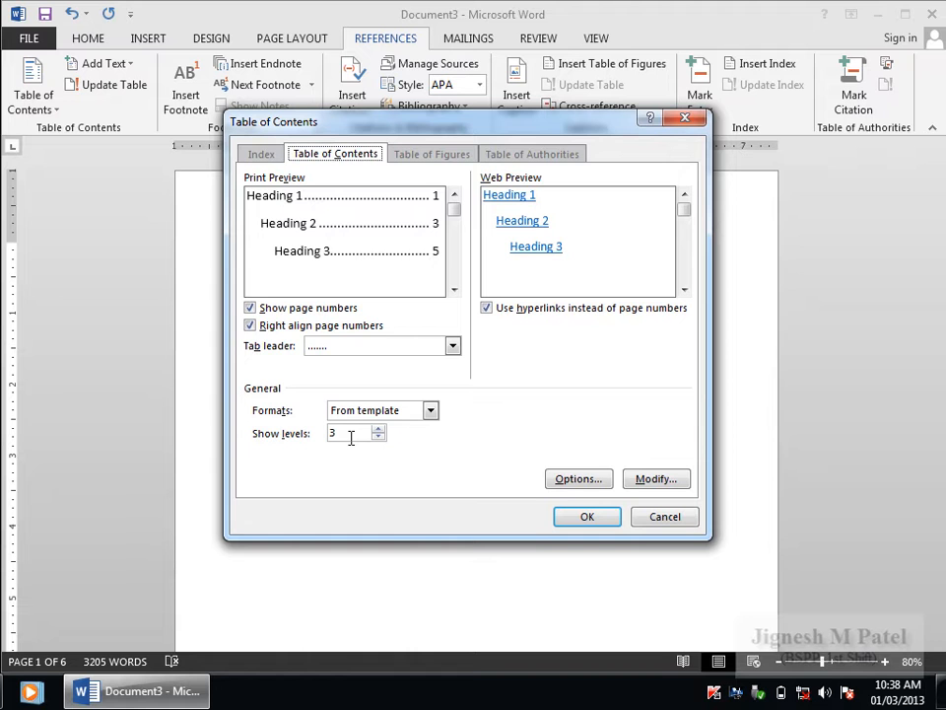
pyautogui.moveTo(426, 130); pyautogui.dragTo(471, 121)
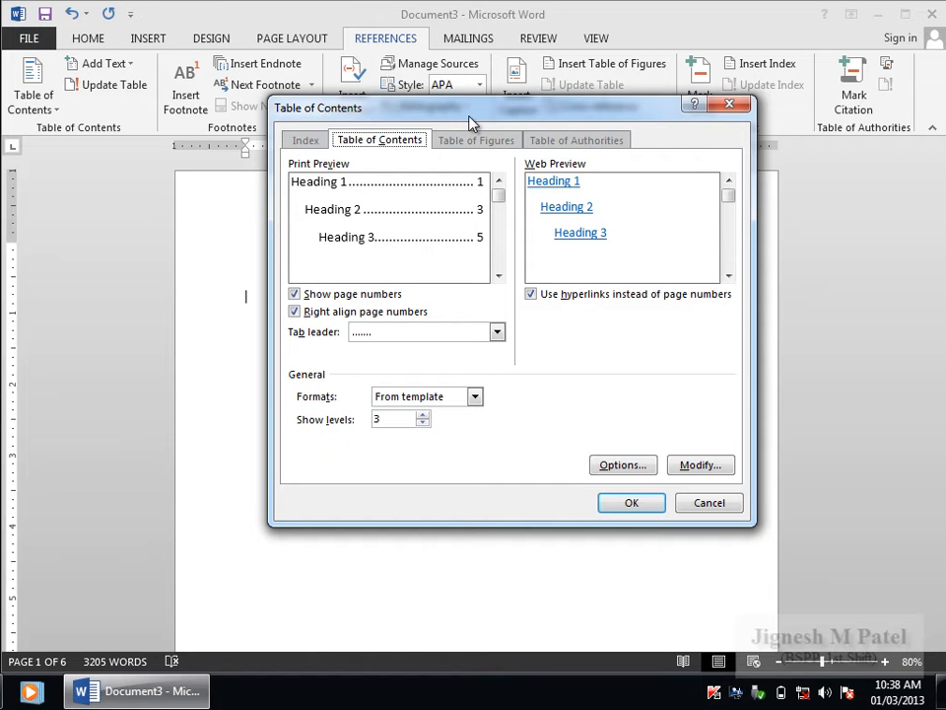
pyautogui.moveTo(469, 119); pyautogui.dragTo(459, 101)
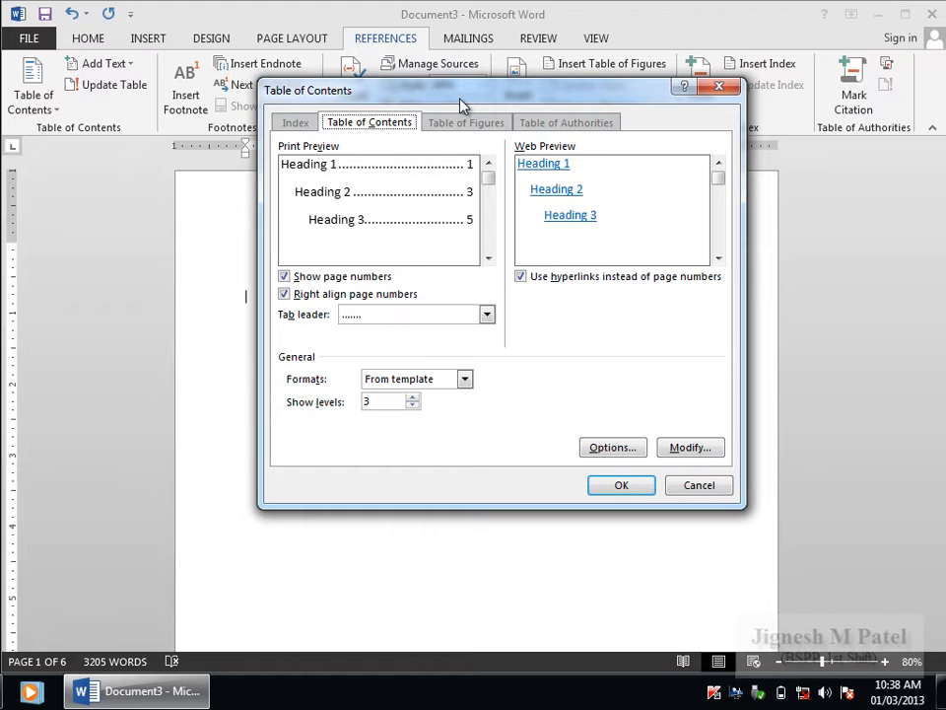
pyautogui.moveTo(459, 101); pyautogui.dragTo(465, 90)
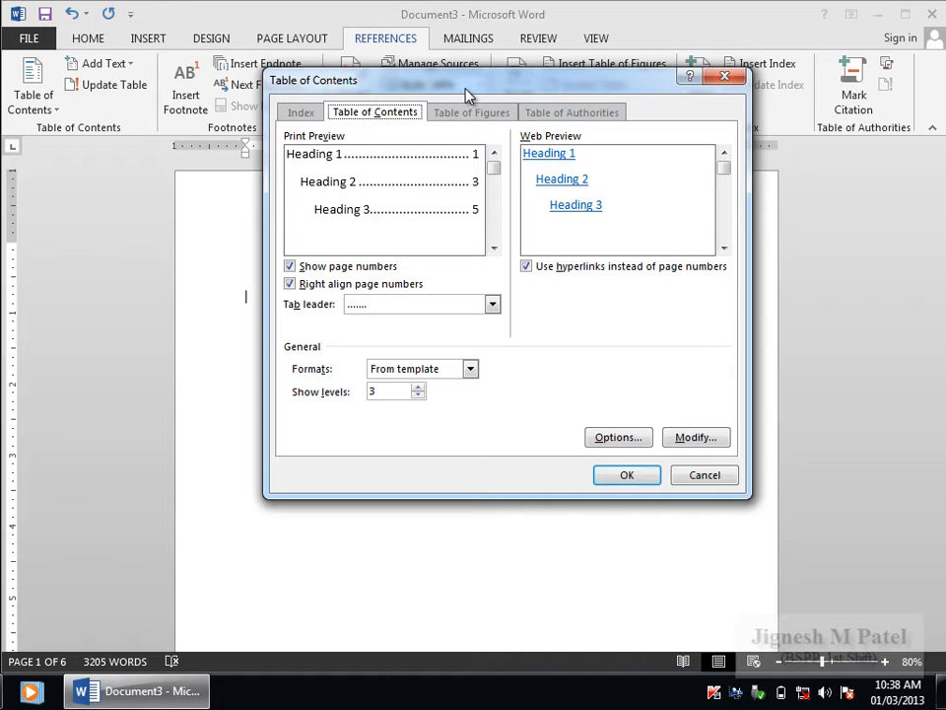
pyautogui.click(418, 396)
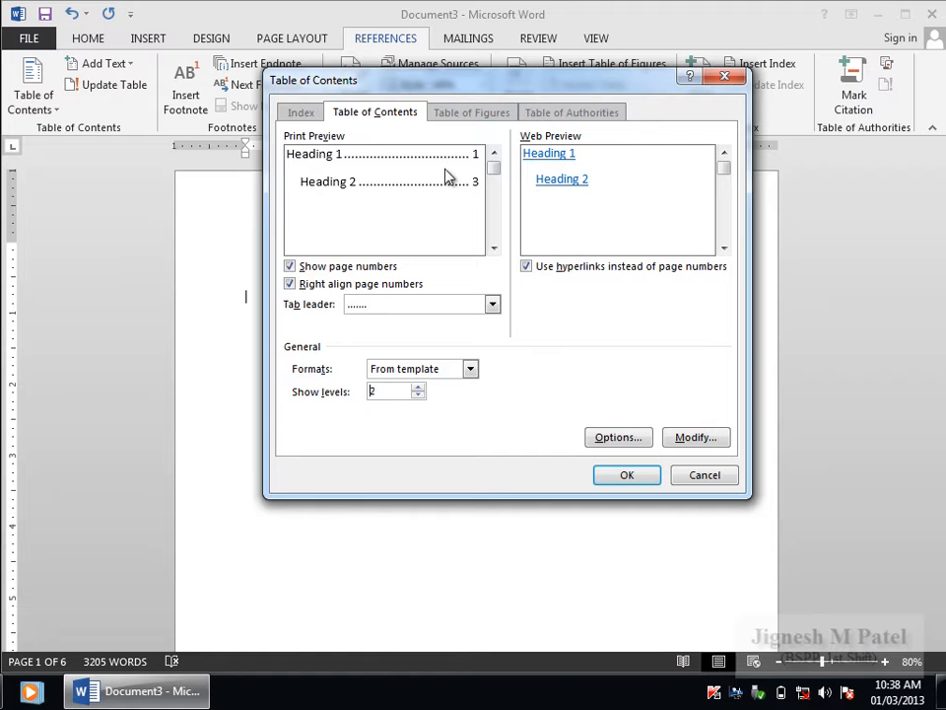
pyautogui.click(290, 267)
pyautogui.click(290, 267)
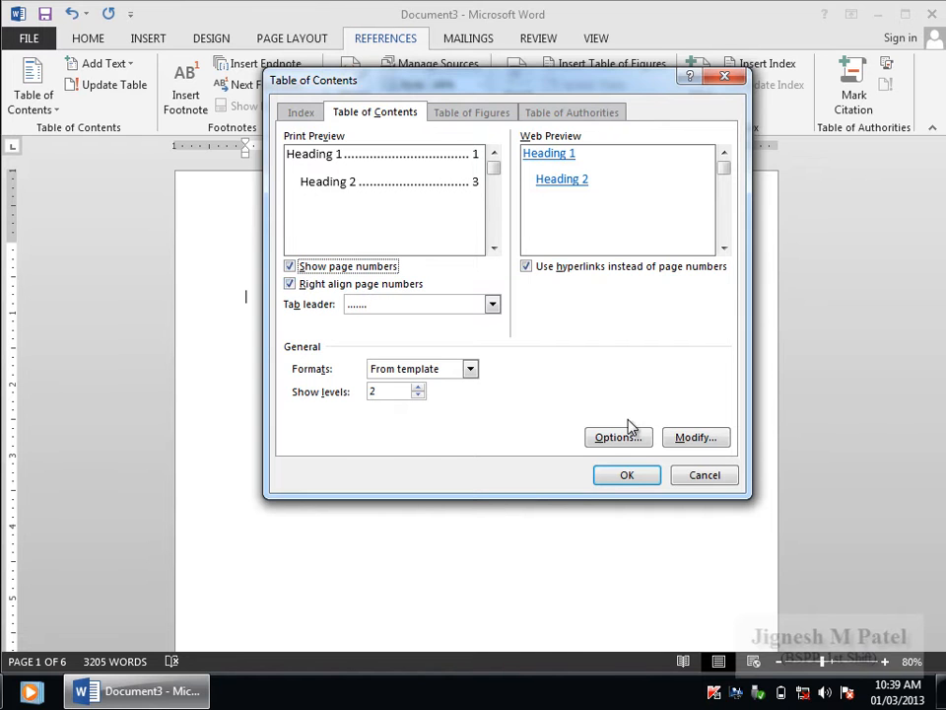
# Modify the TOC 1 style to use the Birka font at 12 pt, keeping its paragraph settings.
pyautogui.click(694, 438)
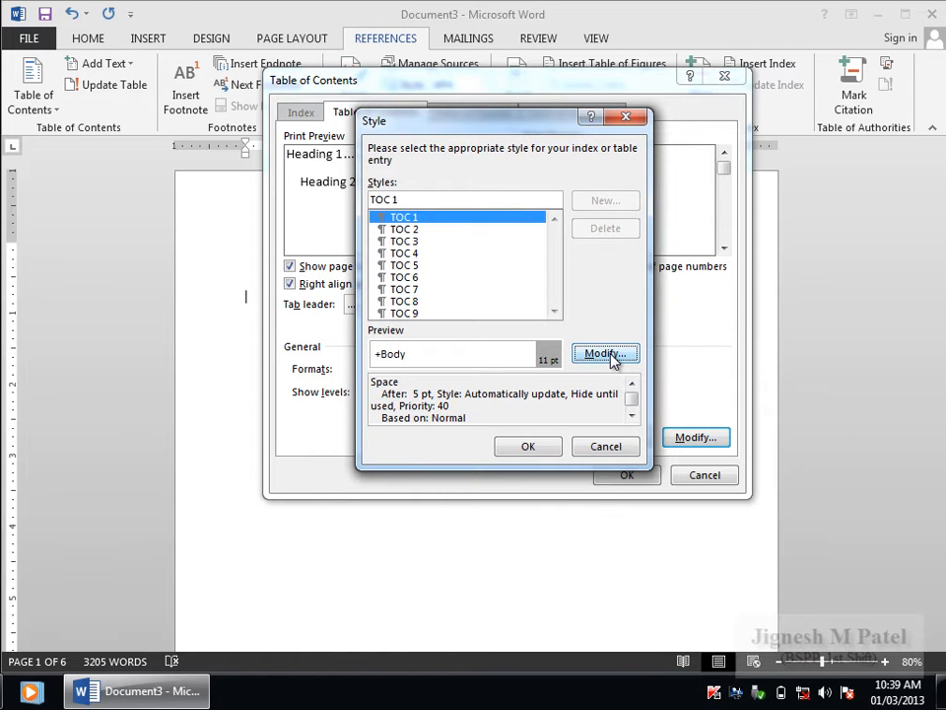
pyautogui.click(605, 354)
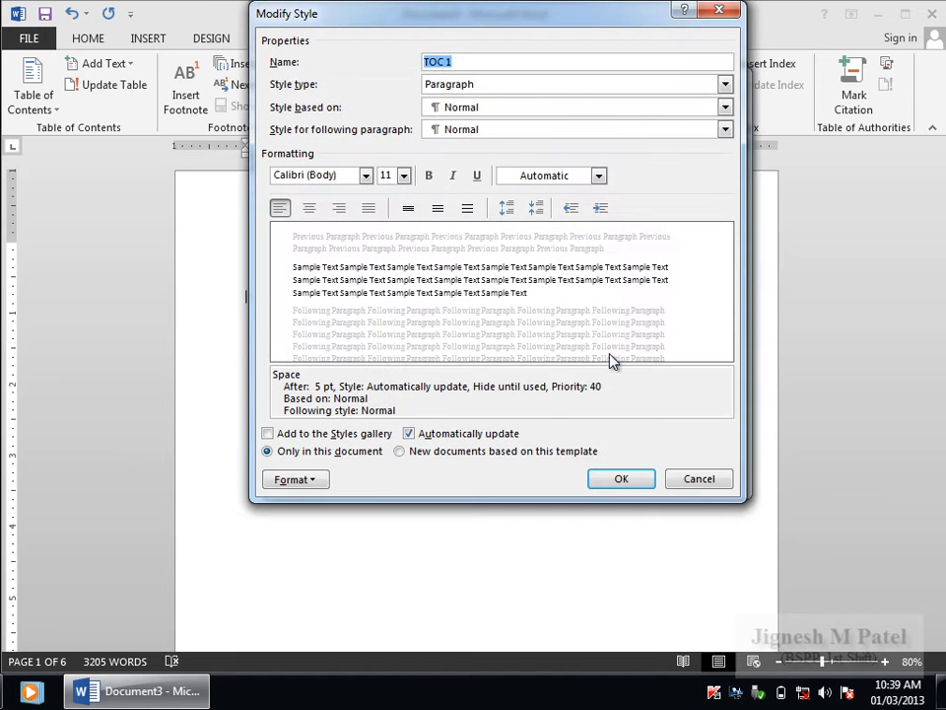
pyautogui.click(366, 177)
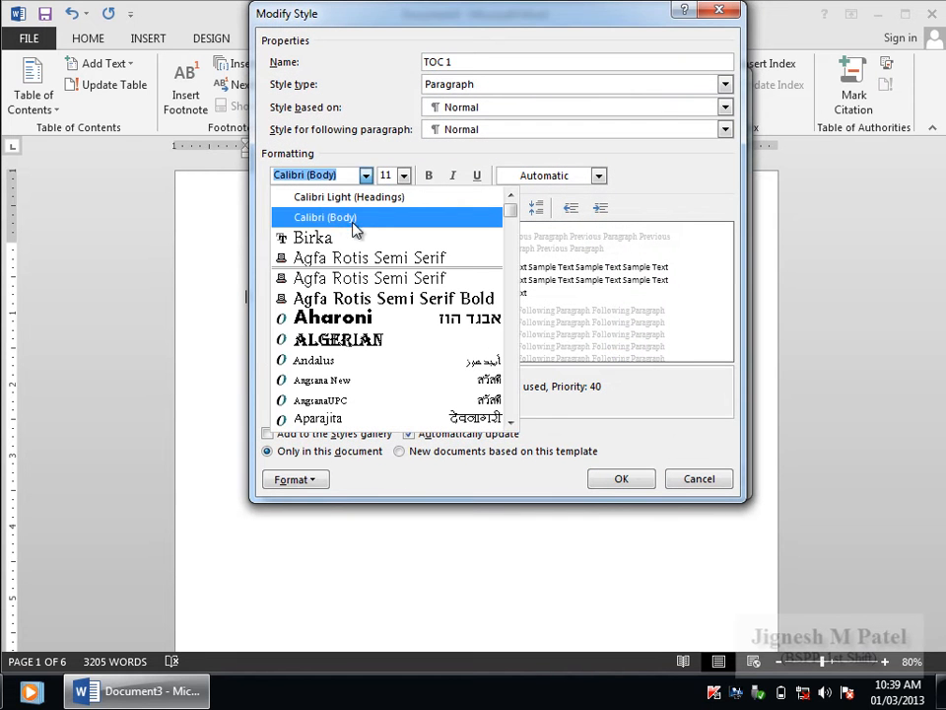
pyautogui.click(349, 244)
pyautogui.click(403, 176)
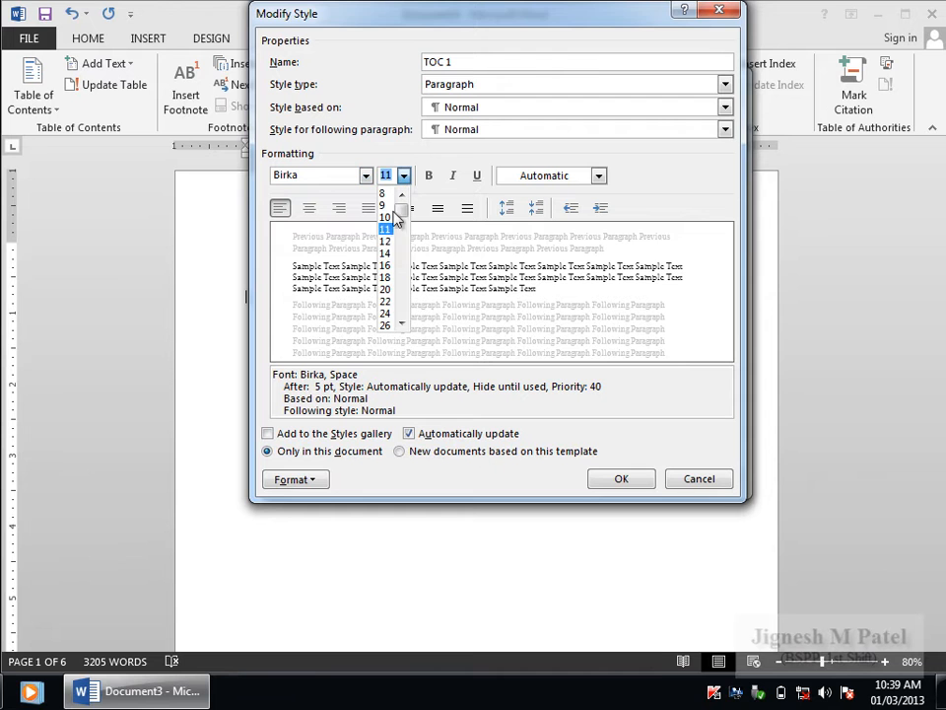
pyautogui.click(386, 241)
pyautogui.click(313, 480)
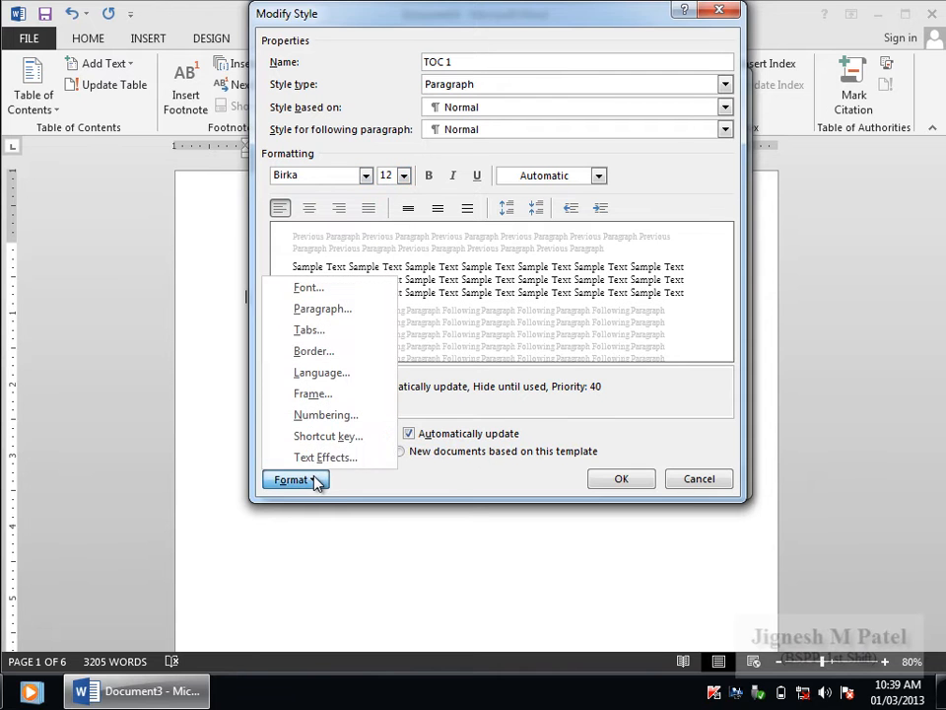
pyautogui.click(340, 309)
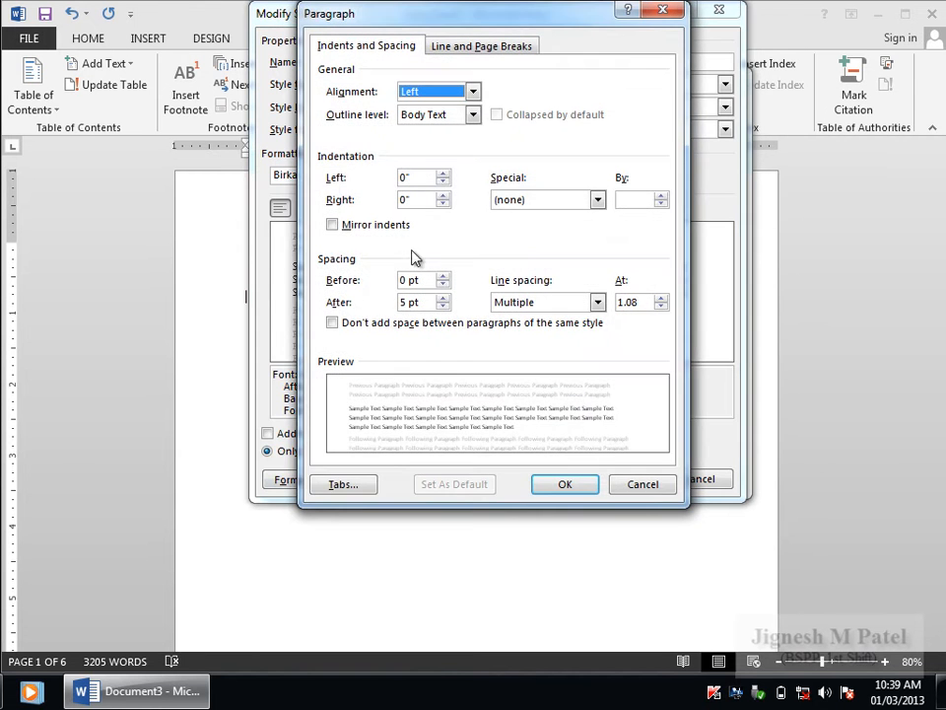
pyautogui.click(569, 487)
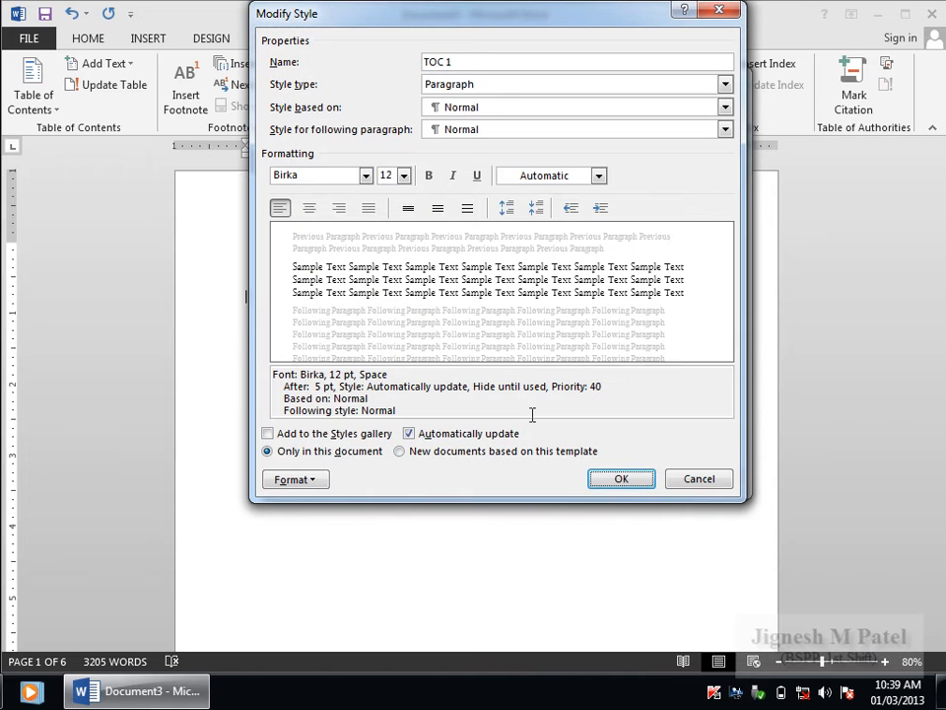
pyautogui.click(618, 481)
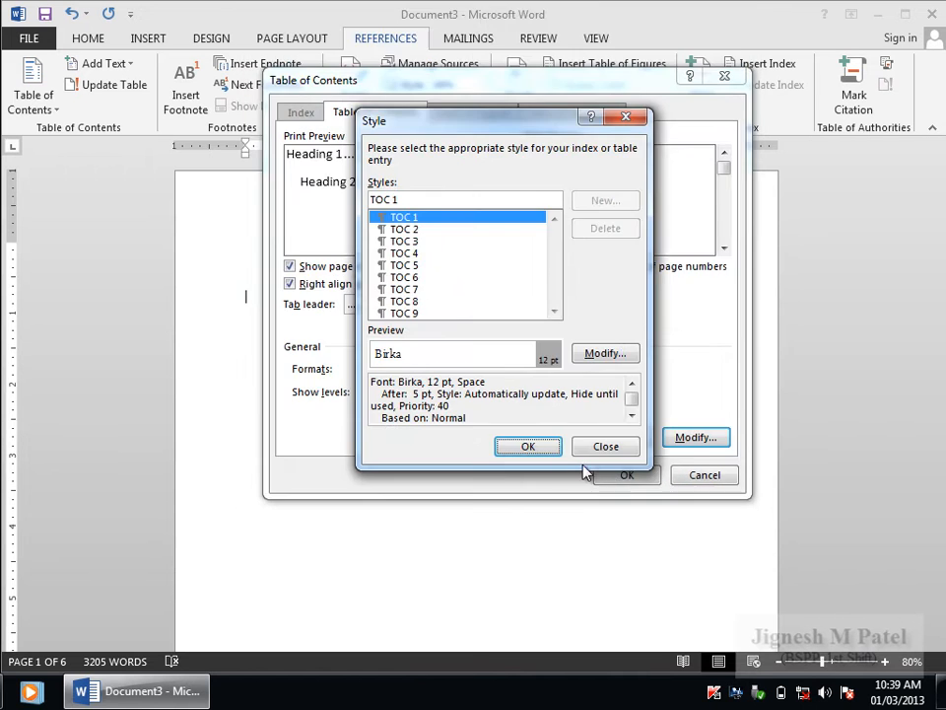
pyautogui.click(530, 448)
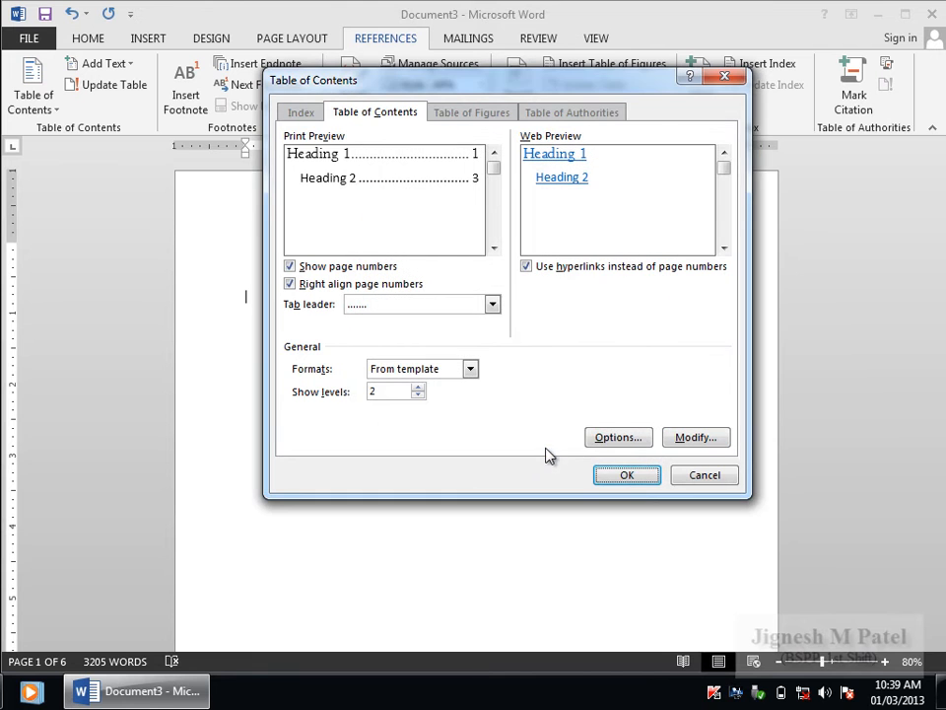
# In the table of contents options, clear the TOC levels of the Heading 1 and Heading 2 styles.
pyautogui.click(623, 442)
pyautogui.moveTo(489, 184); pyautogui.dragTo(450, 144)
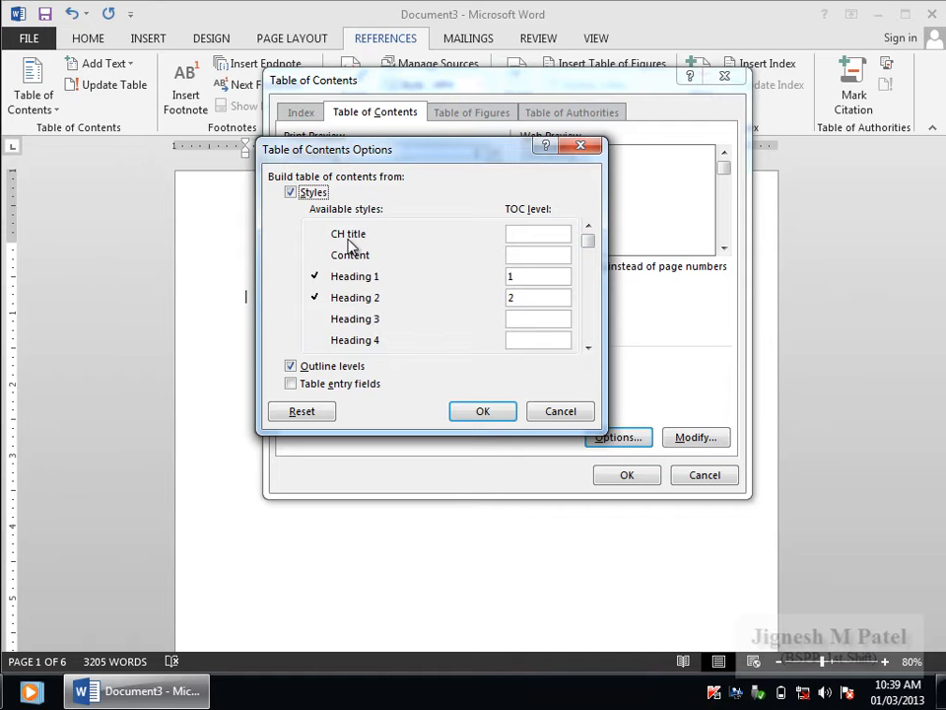
pyautogui.click(588, 346)
pyautogui.click(587, 347)
pyautogui.click(588, 347)
pyautogui.click(587, 347)
pyautogui.click(587, 348)
pyautogui.click(588, 348)
pyautogui.click(587, 348)
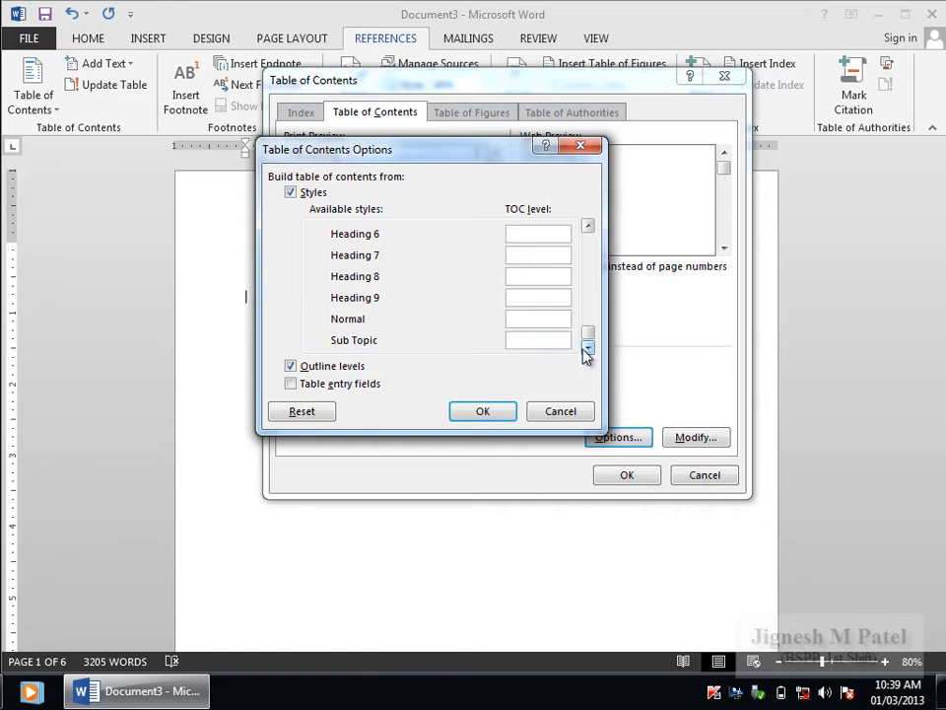
pyautogui.moveTo(587, 335); pyautogui.dragTo(587, 228)
pyautogui.moveTo(529, 273); pyautogui.dragTo(510, 296)
pyautogui.press('BackSpace')
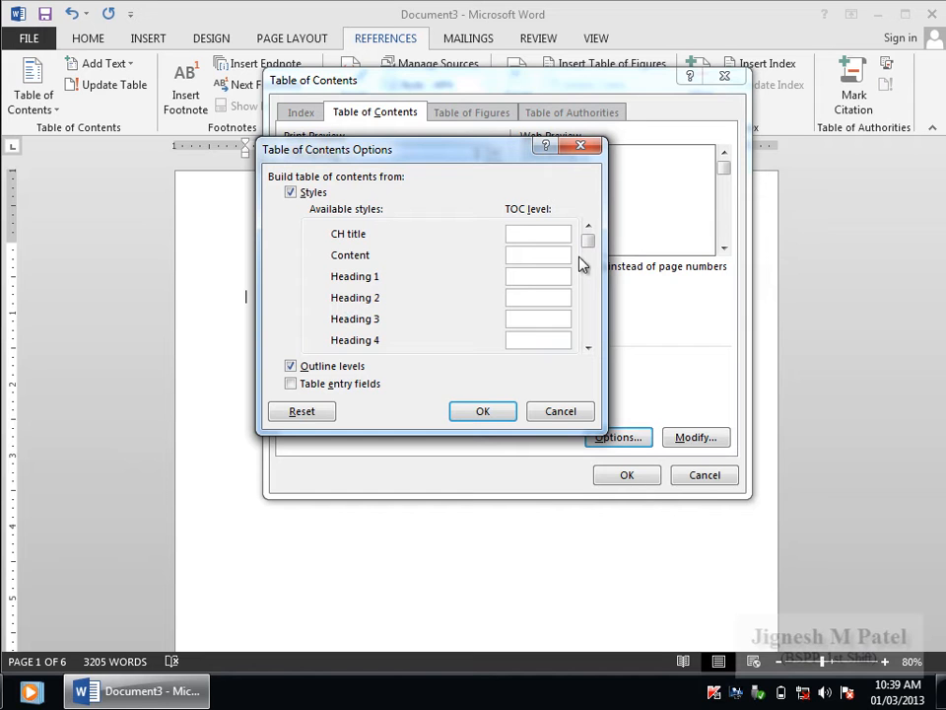
# Assign TOC level 1 to CH title and level 2 to Sub Topic, and insert the table of contents.
pyautogui.click(521, 234)
pyautogui.write('1')
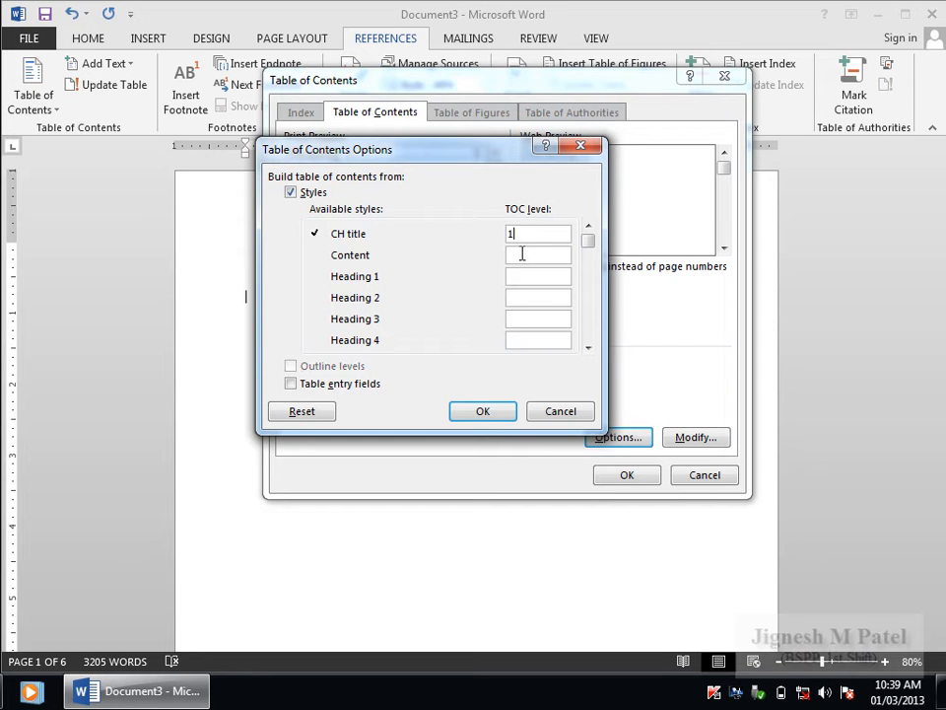
pyautogui.scroll(-2, 593, 355)
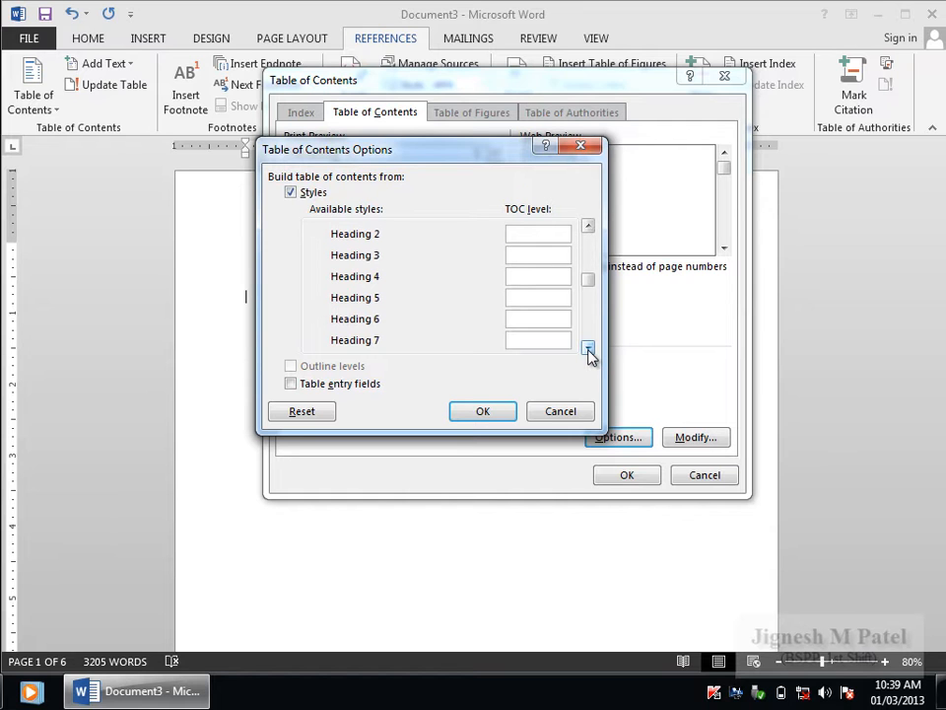
pyautogui.click(589, 349)
pyautogui.click(529, 339)
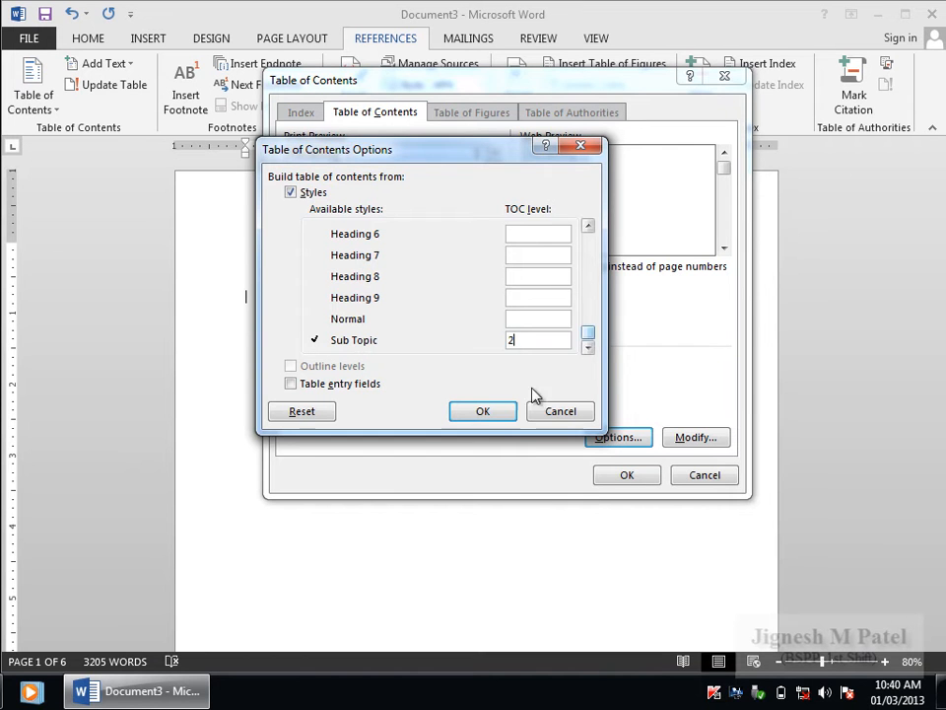
pyautogui.click(499, 412)
pyautogui.click(607, 474)
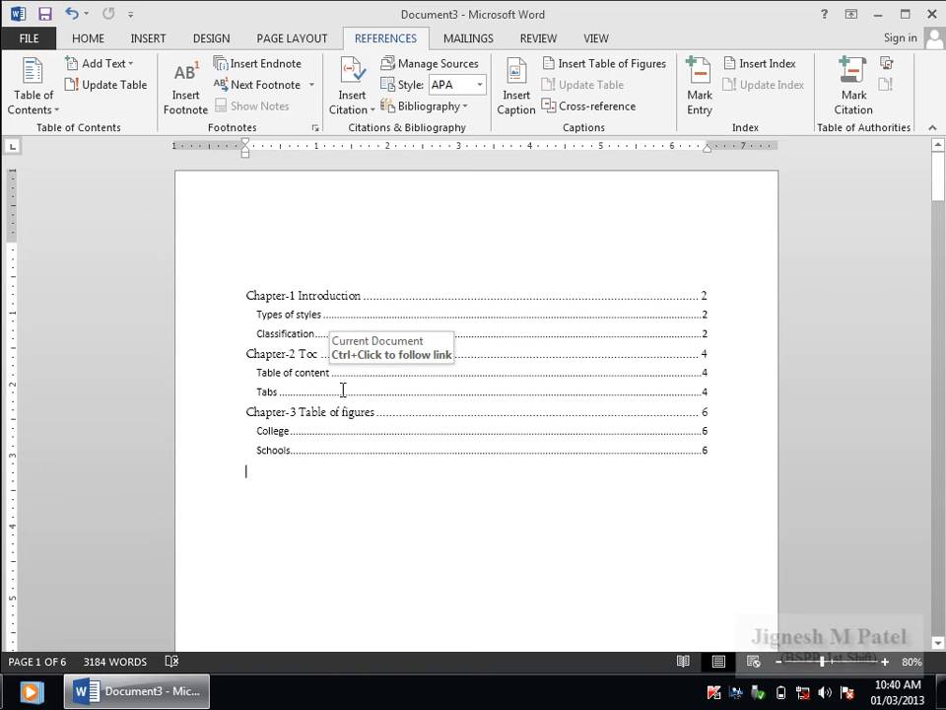
# Examine the table of contents at 100% zoom and follow its "Chapter-3 Table of figures" entry to the chapter.
pyautogui.scroll(1, 380, 423)
pyautogui.scroll(1, 380, 422)
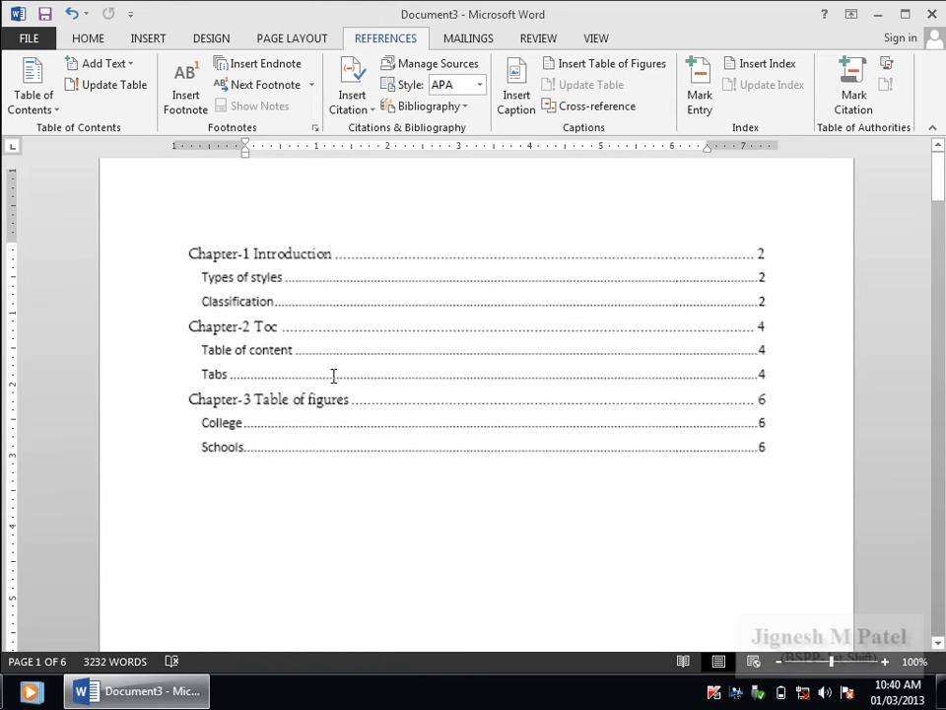
pyautogui.scroll(1, 304, 281)
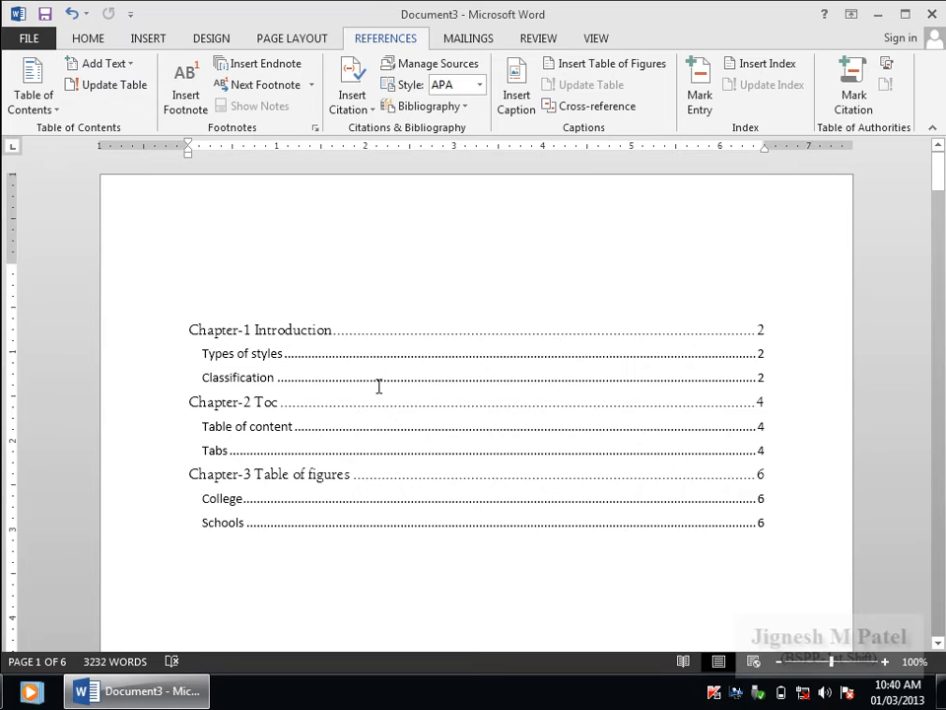
pyautogui.click(227, 331)
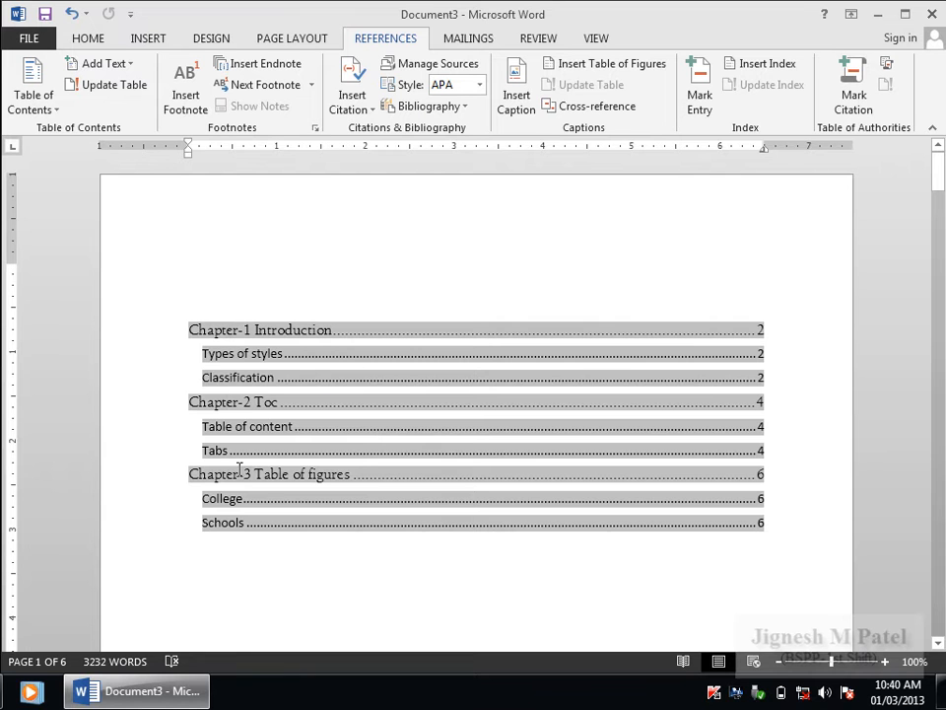
pyautogui.click(288, 577)
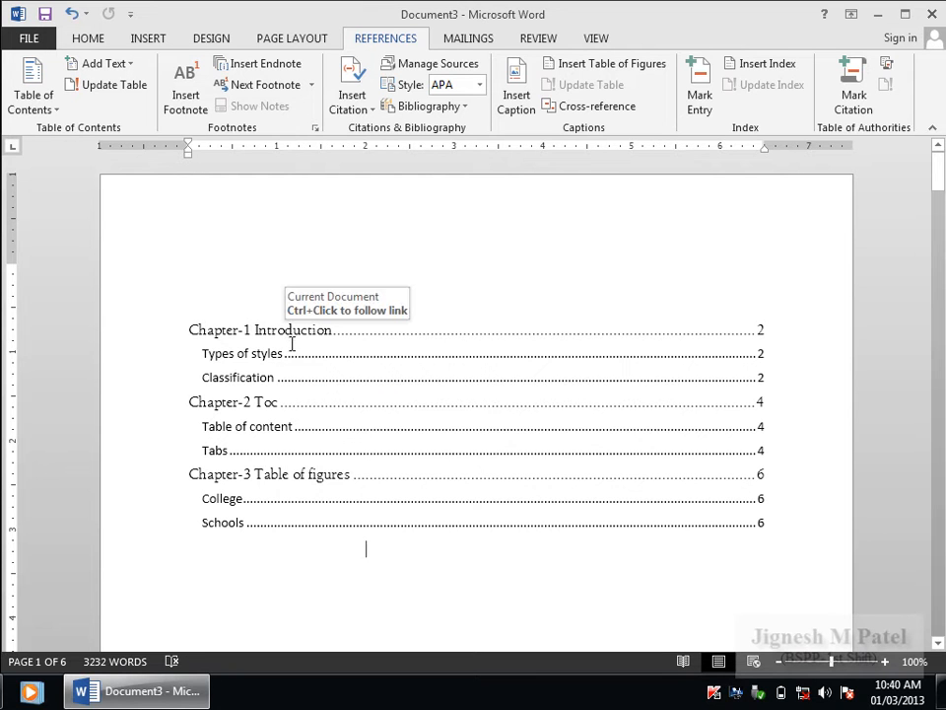
pyautogui.scroll(-1, 291, 343)
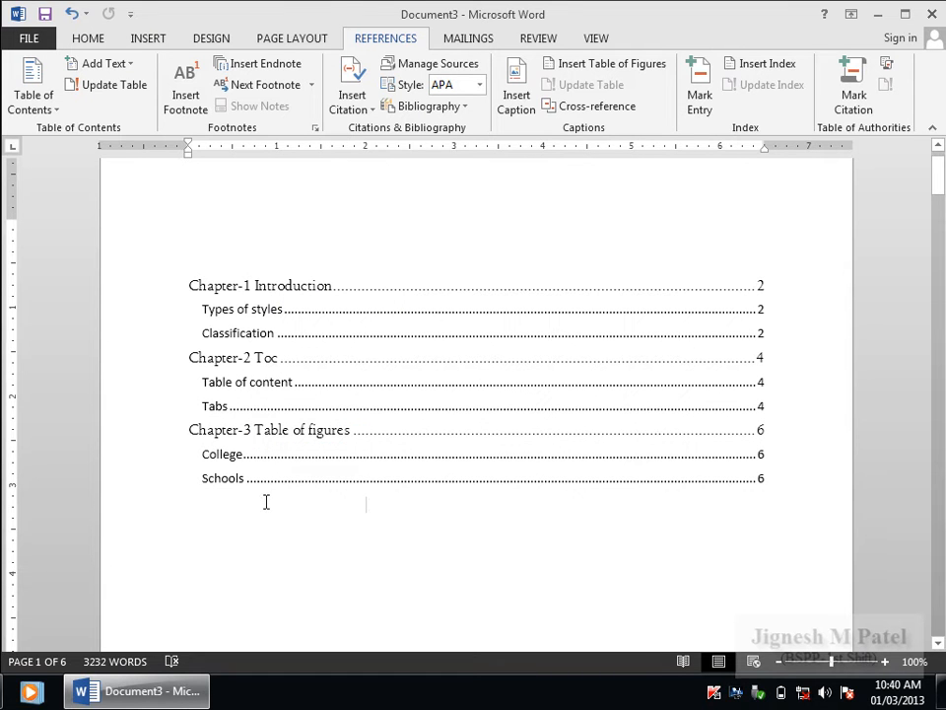
pyautogui.keyDown('ctrl'); pyautogui.click(275, 431); pyautogui.keyUp('ctrl')
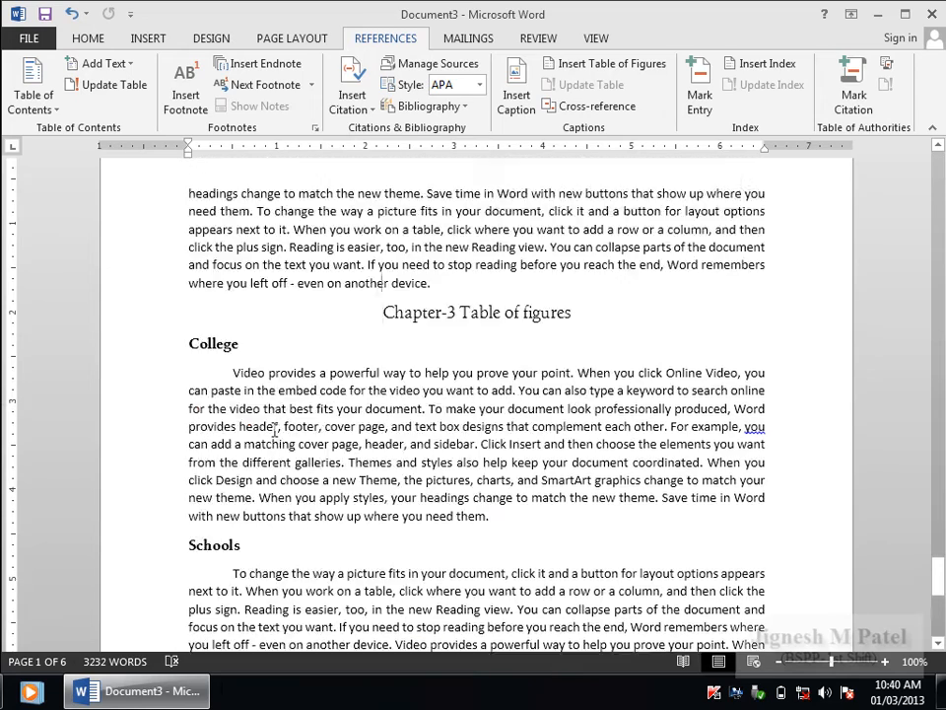
# Insert a next-page section break before the "Chapter-3 Table of figures" title.
pyautogui.scroll(2, 420, 422)
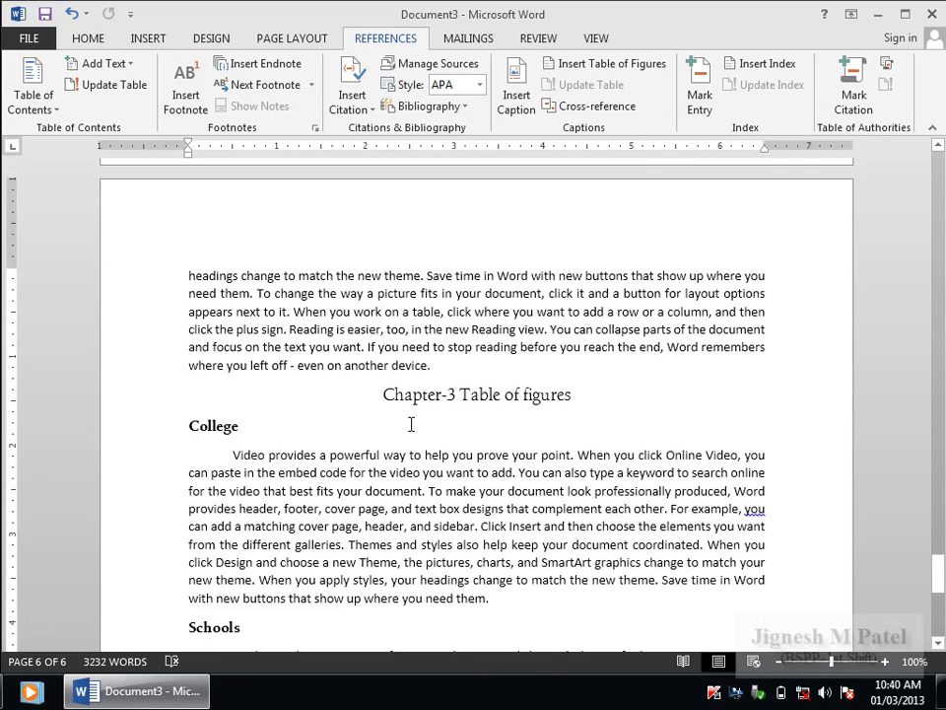
pyautogui.scroll(-2, 410, 422)
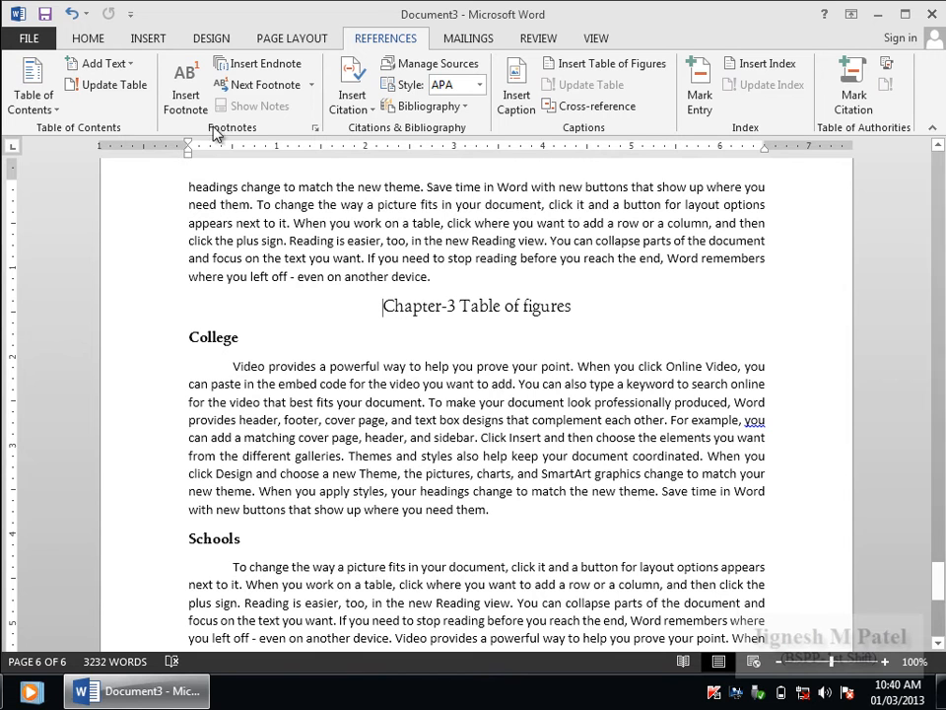
pyautogui.click(294, 41)
pyautogui.click(247, 67)
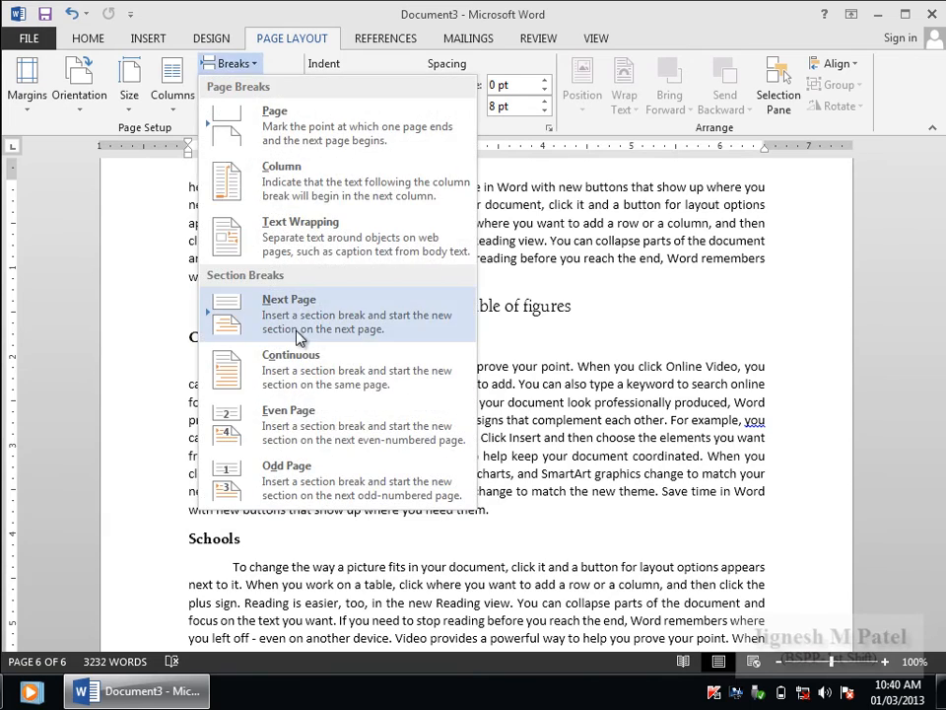
pyautogui.click(236, 318)
# Add a new page after the last paragraph of the Schools subtopic.
pyautogui.scroll(-10, 369, 315)
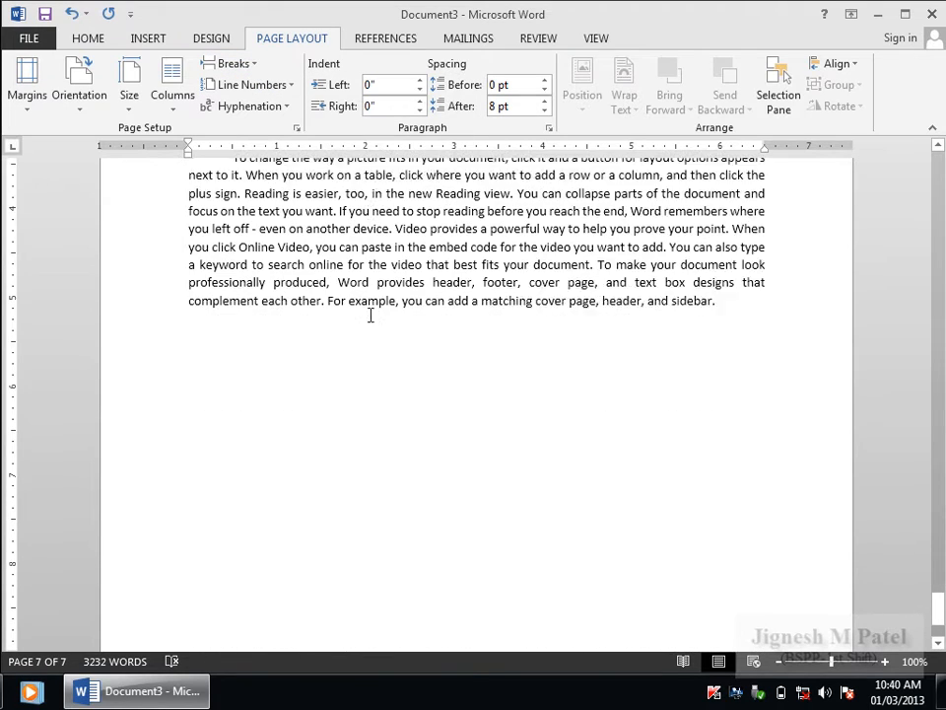
pyautogui.click(212, 316)
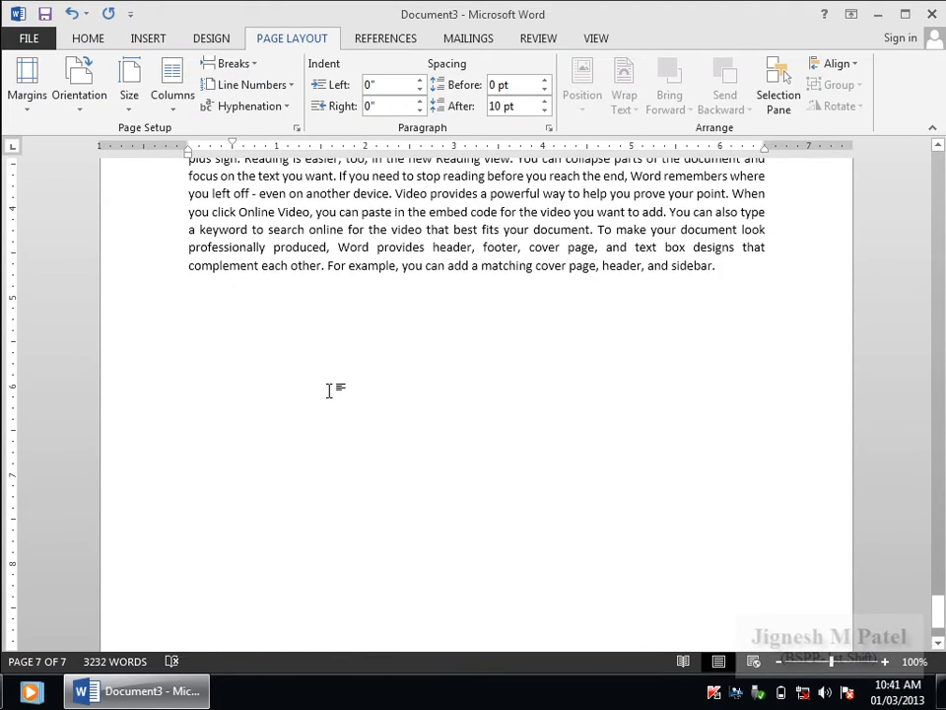
pyautogui.hotkey('ctrl', 'Return')
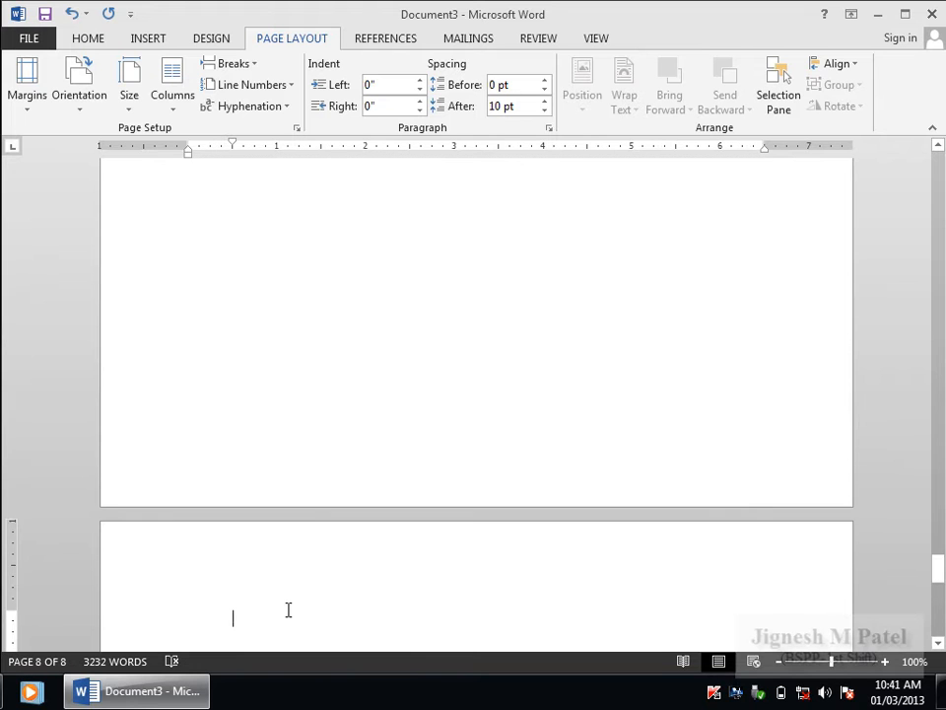
# Enter the title "Chpater-4 conclusion" in the CH title style on the new last page, followed by a new paragraph.
pyautogui.click(90, 40)
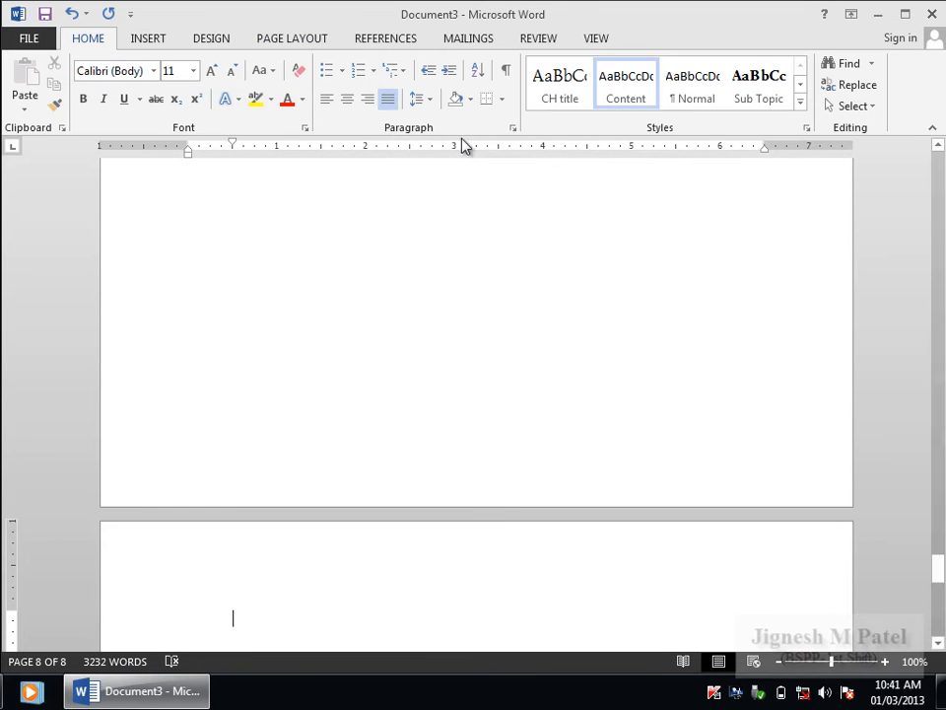
pyautogui.click(556, 103)
pyautogui.write('Chpat')
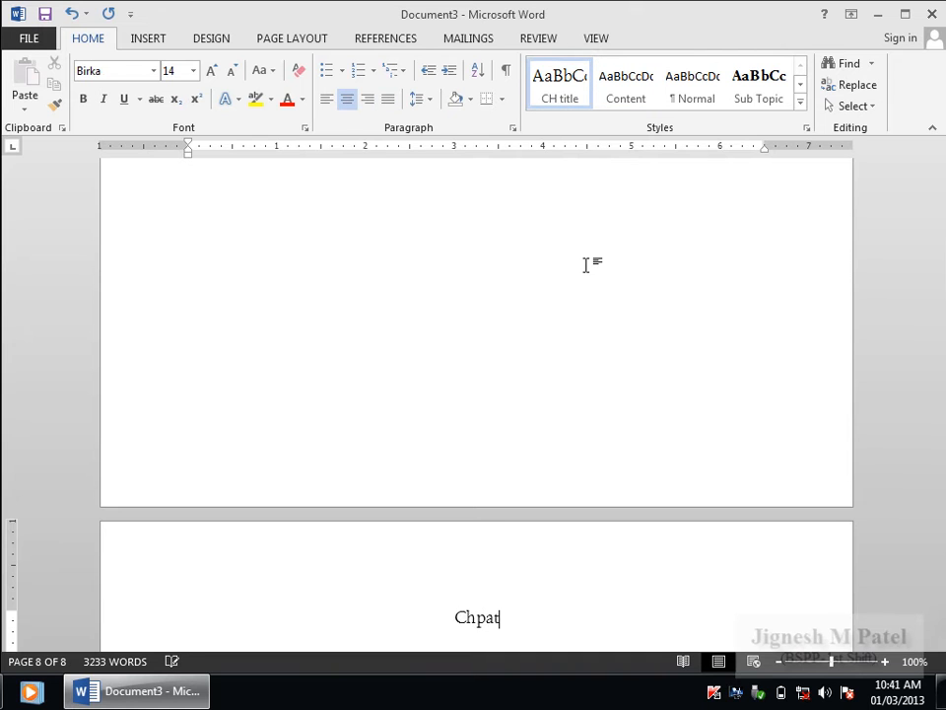
pyautogui.write('er-4')
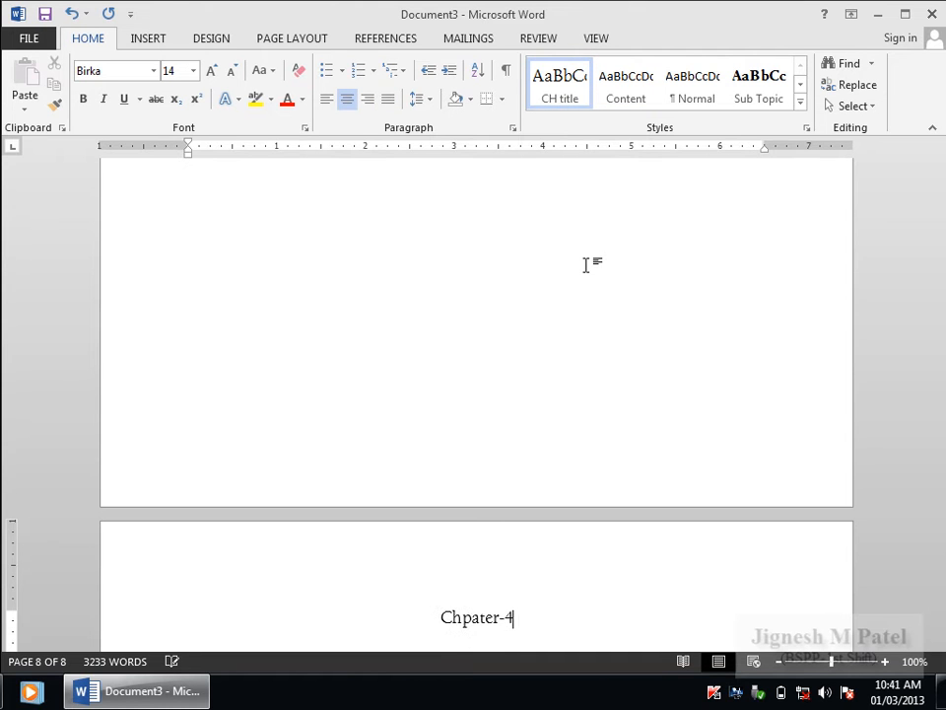
pyautogui.write(' cons')
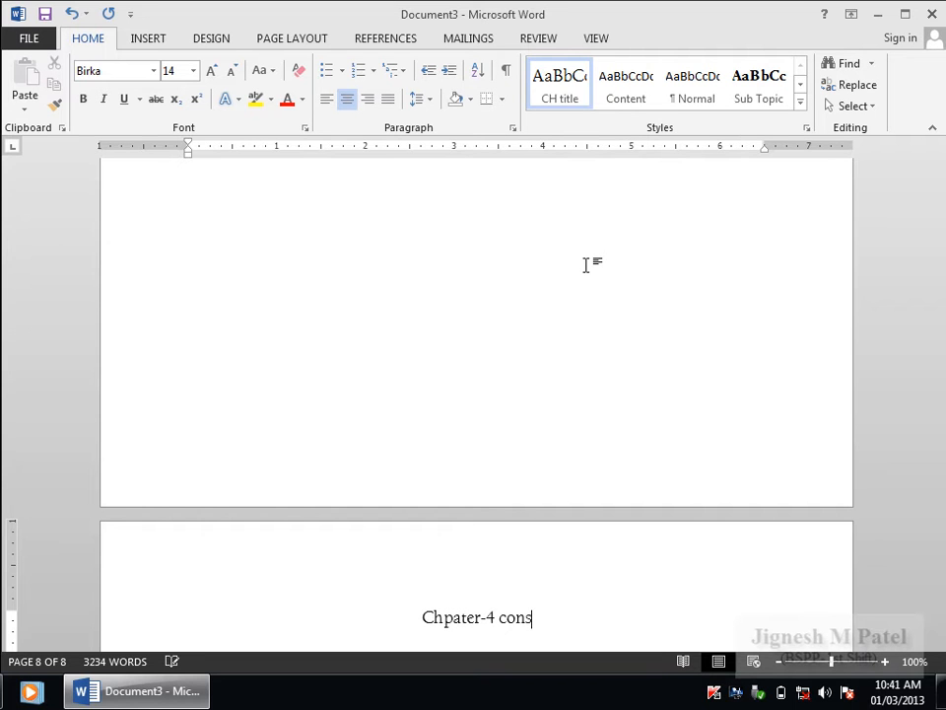
pyautogui.press('BackSpace')
pyautogui.write('clusion')
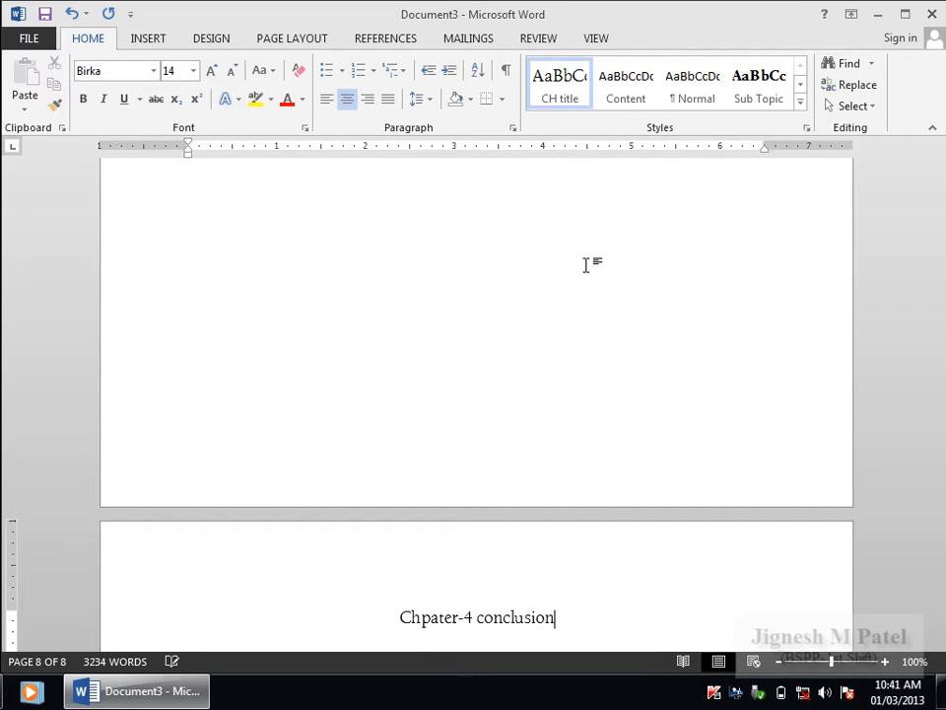
pyautogui.press('Return')
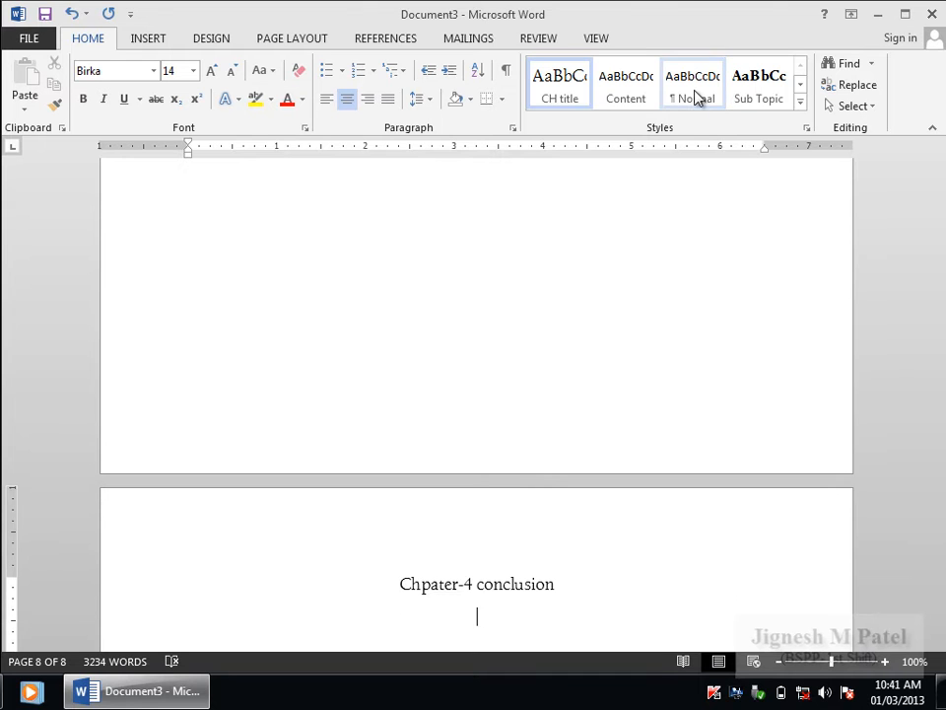
# Enter the subtopic "Final words" in the Sub Topic style below the Chapter 4 title.
pyautogui.click(695, 97)
pyautogui.click(761, 98)
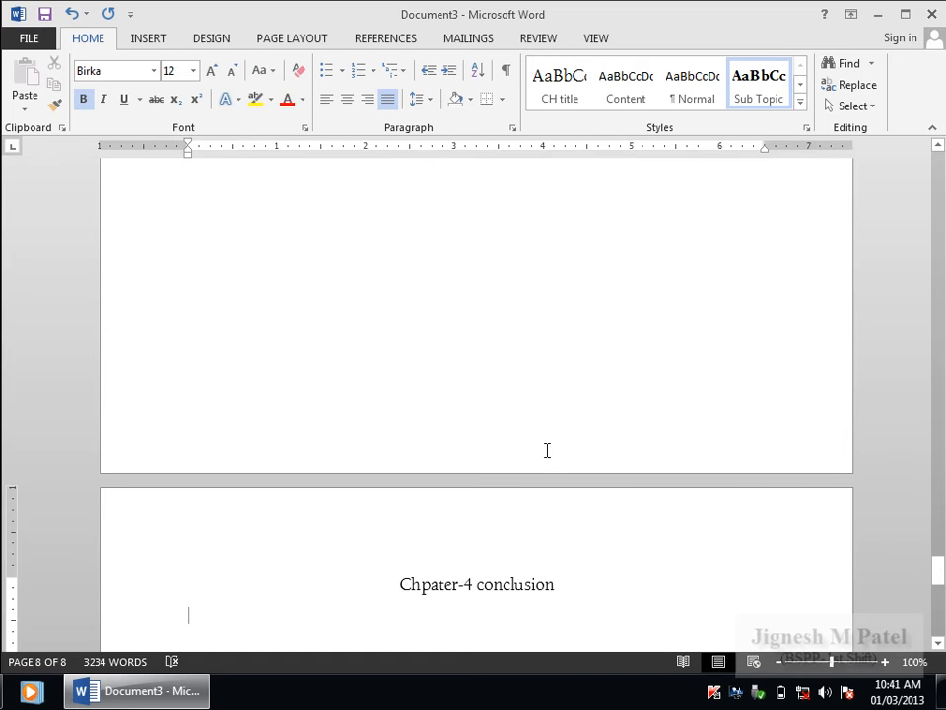
pyautogui.write('Final')
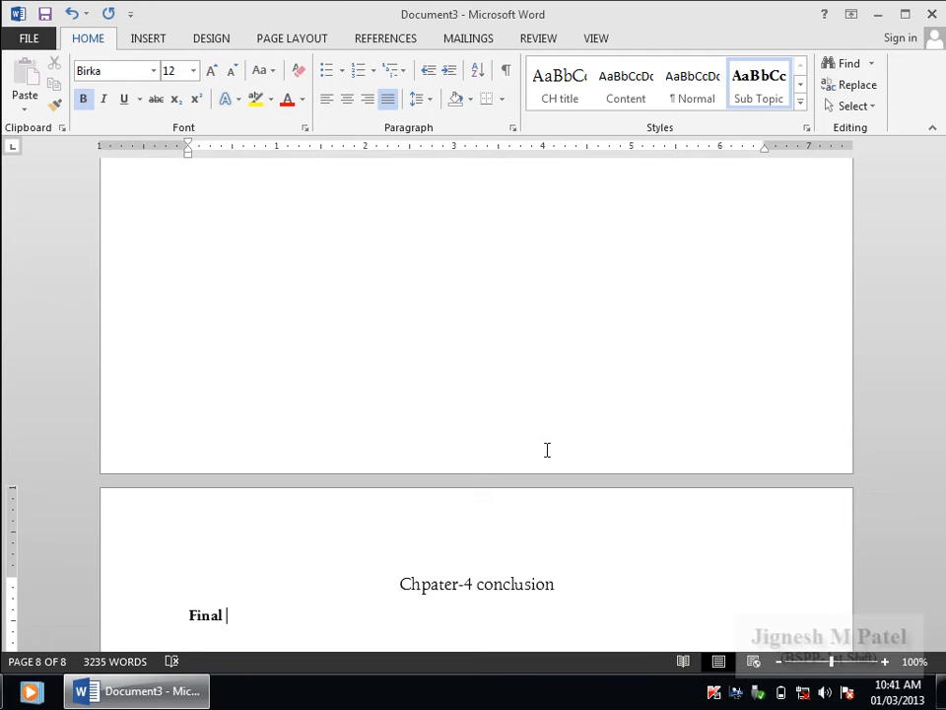
pyautogui.write(' words')
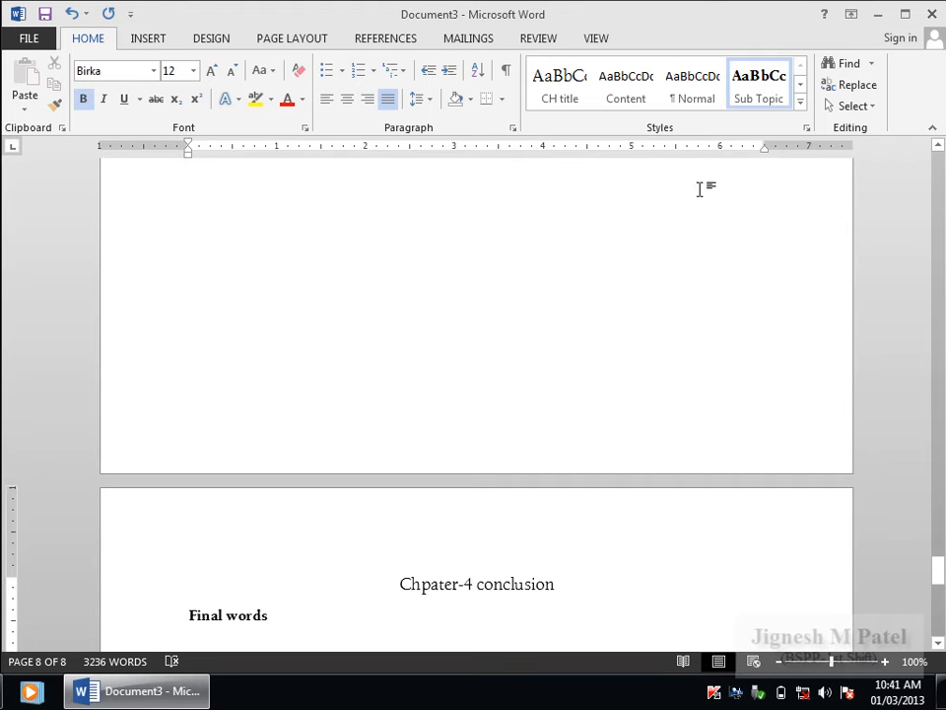
# Generate sample text with =rand(2,3) in the Content style under the "Final words" subtopic.
pyautogui.click(623, 99)
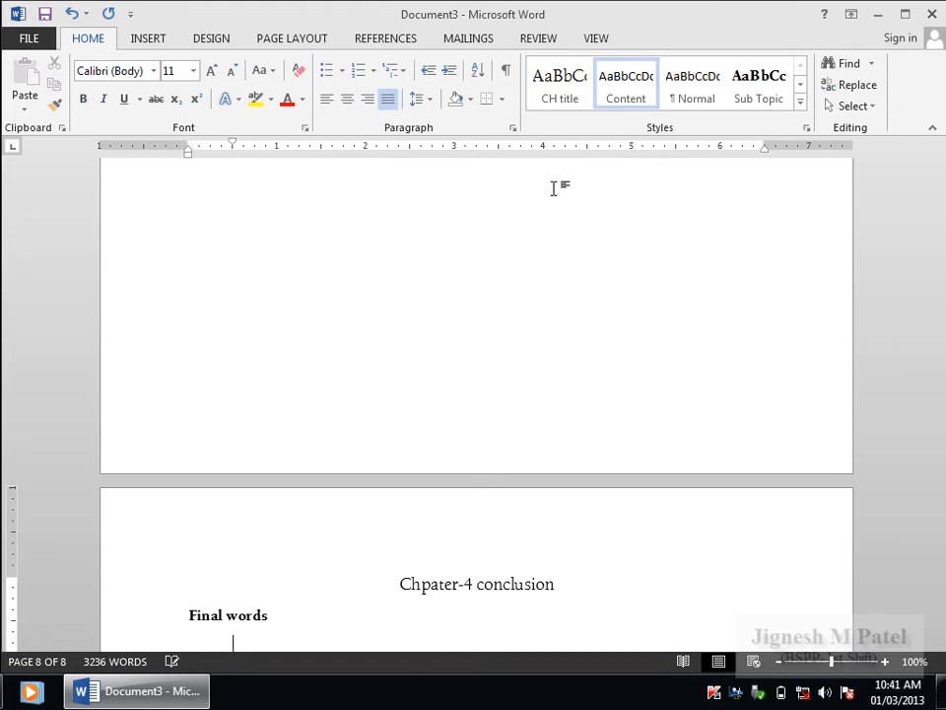
pyautogui.scroll(-2, 469, 281)
pyautogui.write('=rand(2,3')
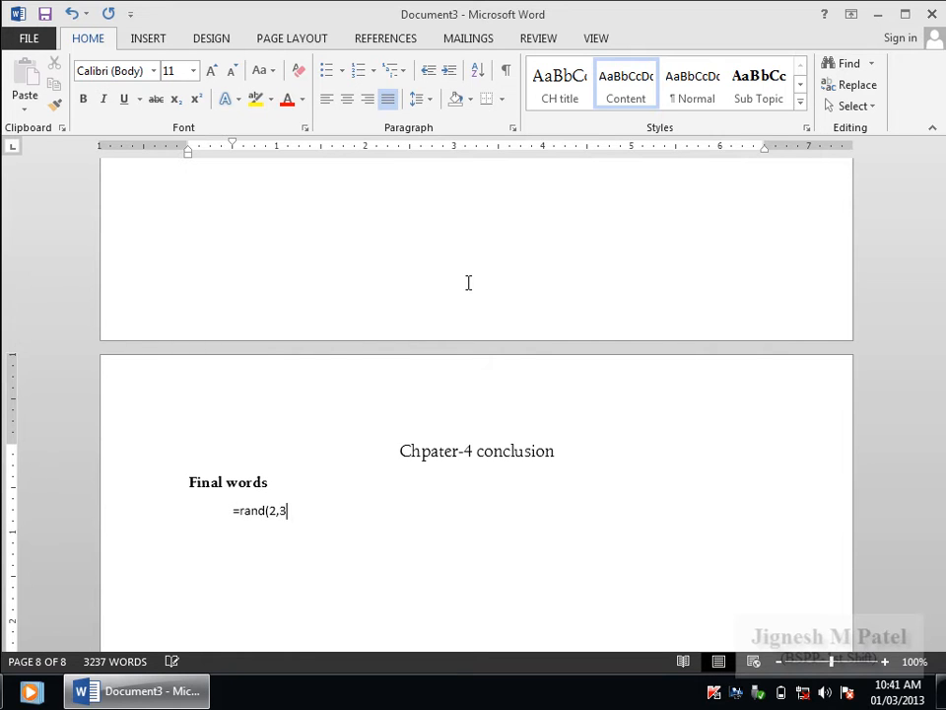
pyautogui.write(')')
pyautogui.press('Return')
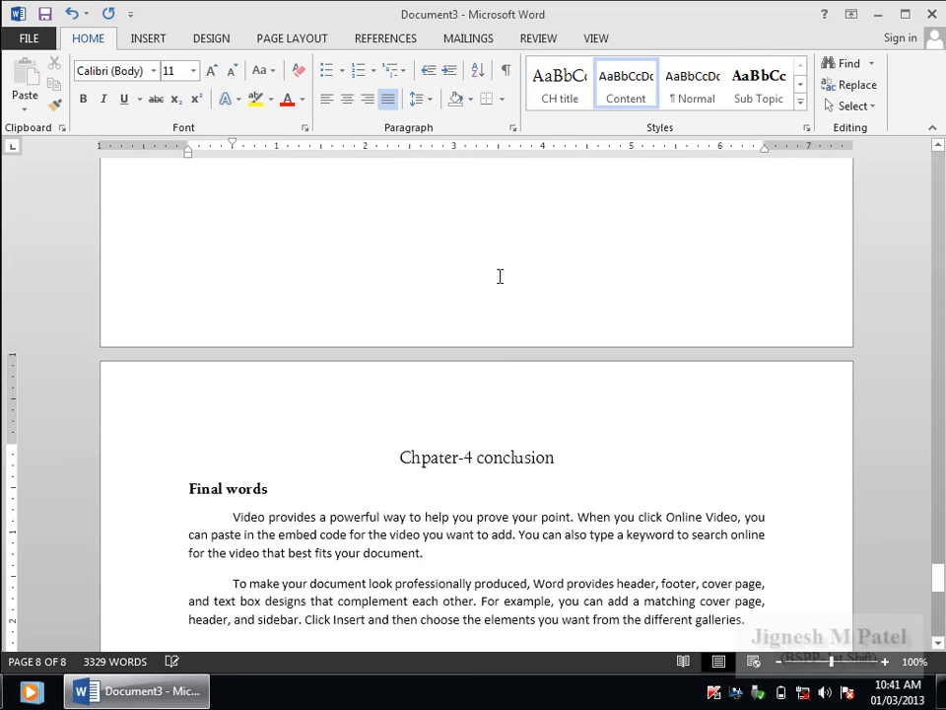
# Update the entire table of contents on the first page so it includes the new Chapter 4 and its subtopic.
pyautogui.scroll(-3, 430, 468)
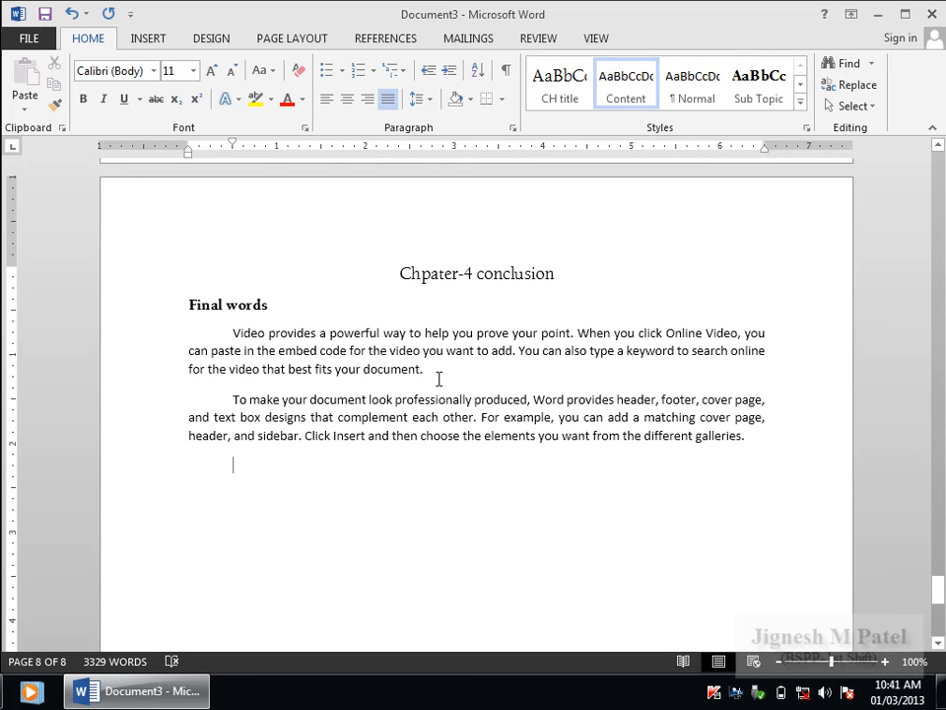
pyautogui.click(203, 304)
pyautogui.scroll(8, 520, 399)
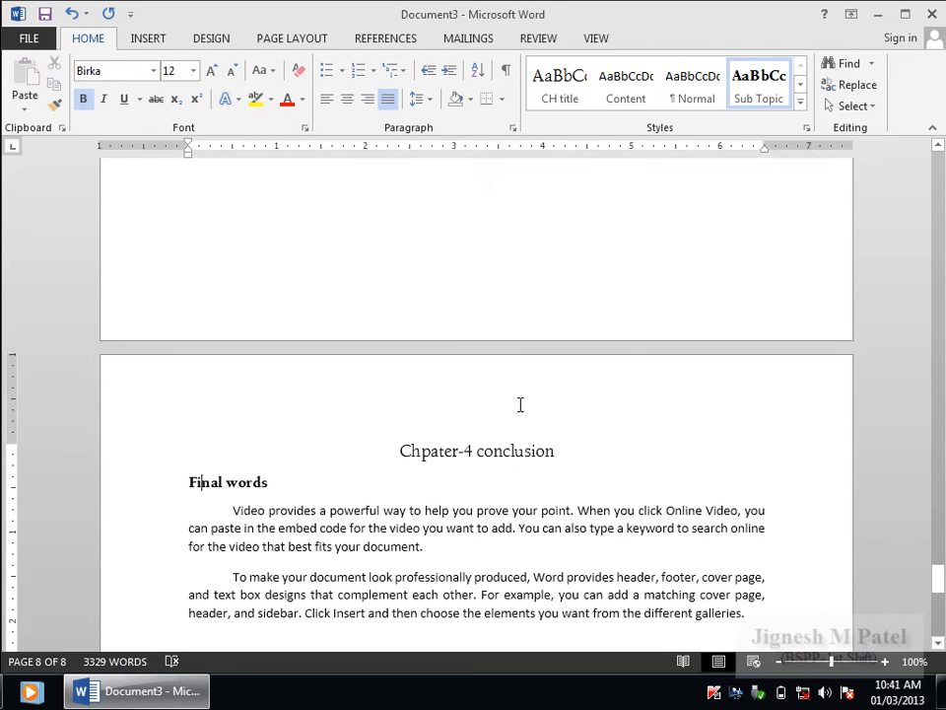
pyautogui.moveTo(941, 569); pyautogui.dragTo(941, 153)
pyautogui.click(437, 410)
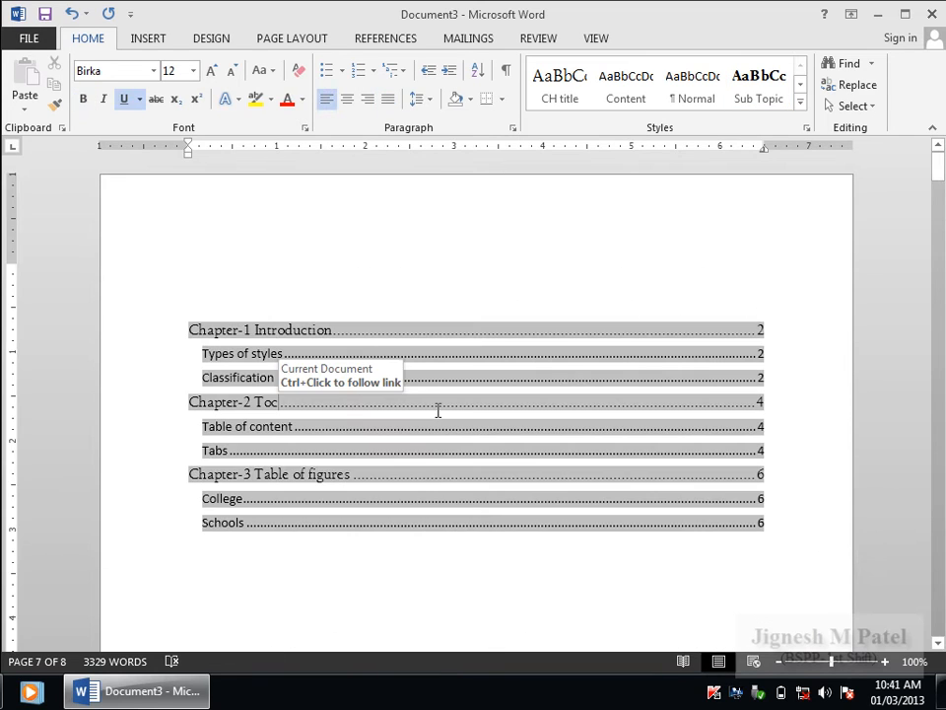
pyautogui.rightClick(303, 357)
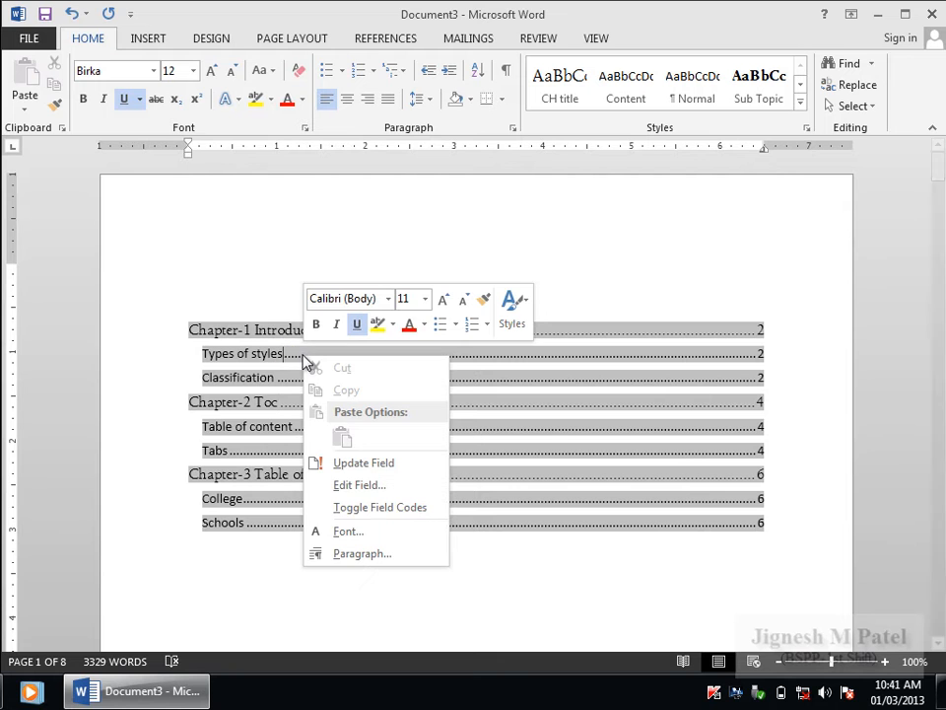
pyautogui.click(376, 470)
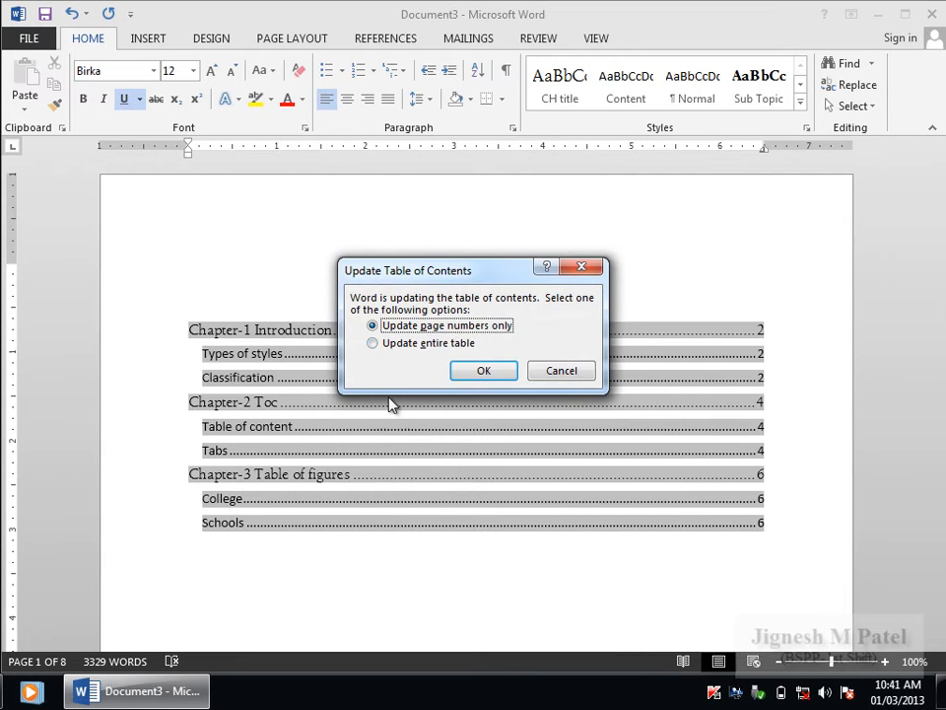
pyautogui.click(409, 344)
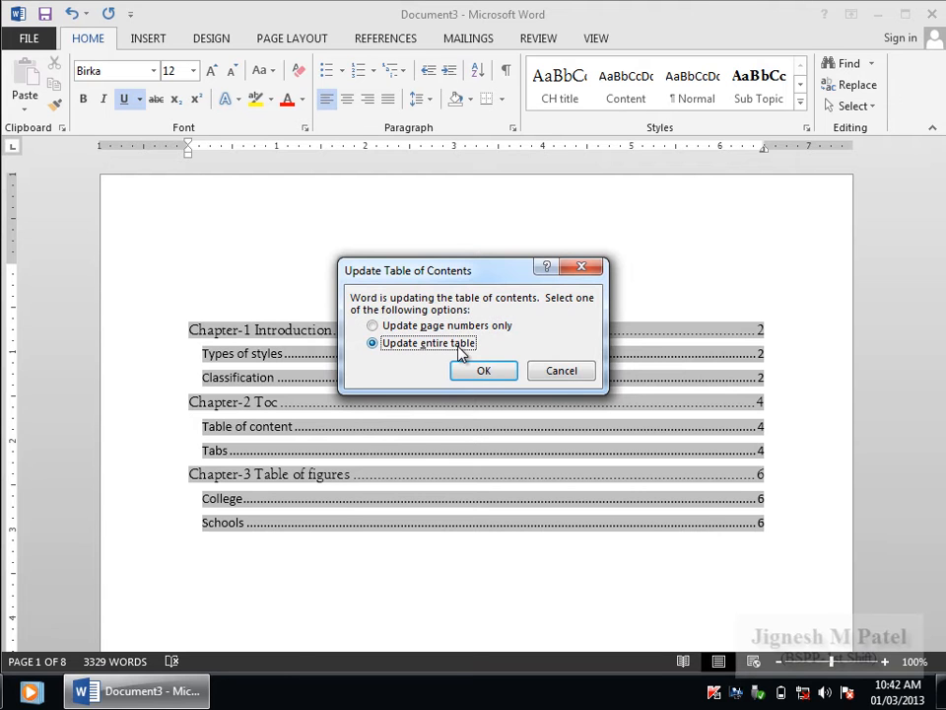
pyautogui.click(482, 371)
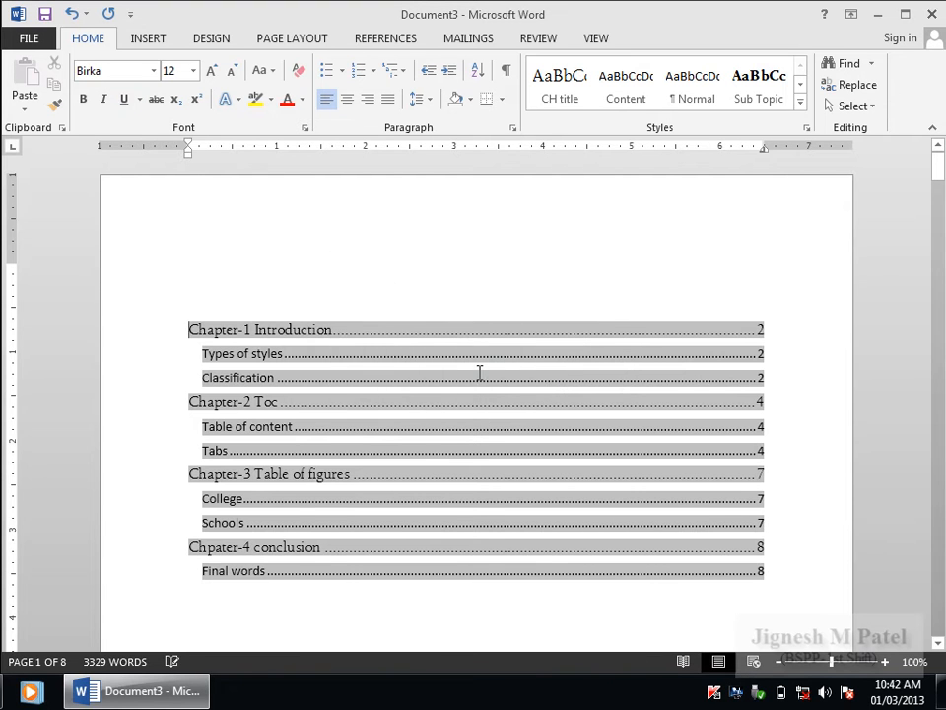
pyautogui.click(276, 592)
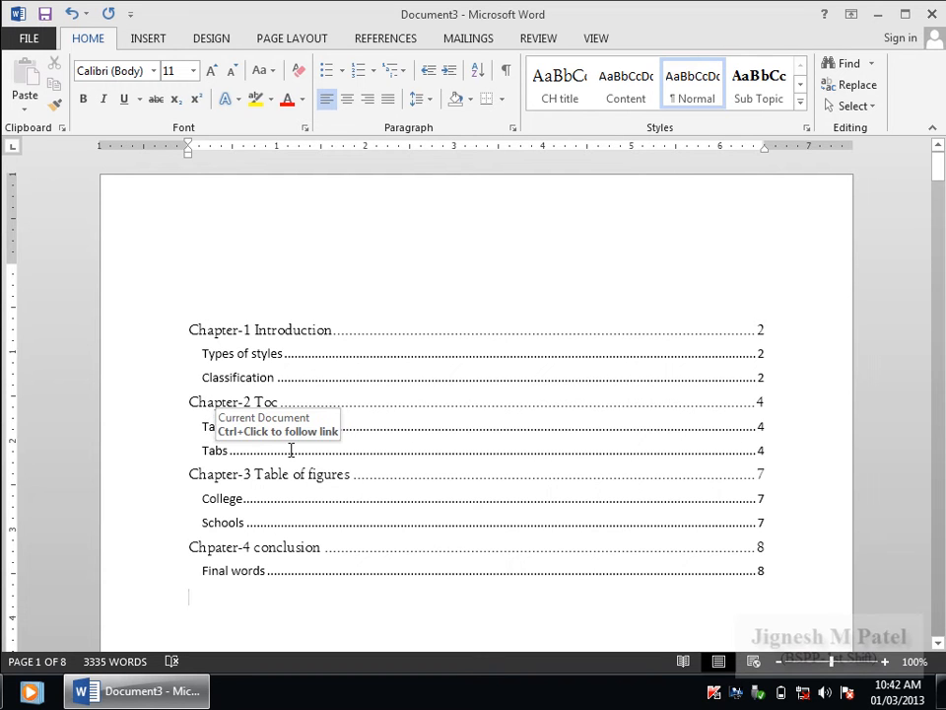
# Follow the "Chapter-2 Toc" entry from the table of contents and delete that chapter title.
pyautogui.keyDown('ctrl'); pyautogui.click(224, 403); pyautogui.keyUp('ctrl')
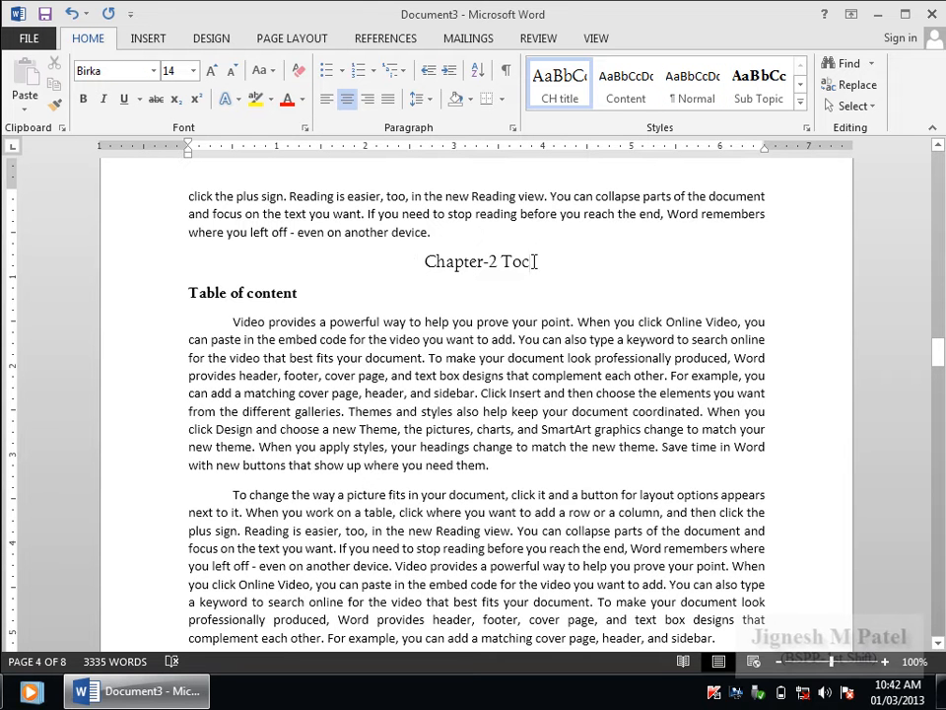
pyautogui.moveTo(535, 261); pyautogui.dragTo(396, 266)
pyautogui.press('Delete')
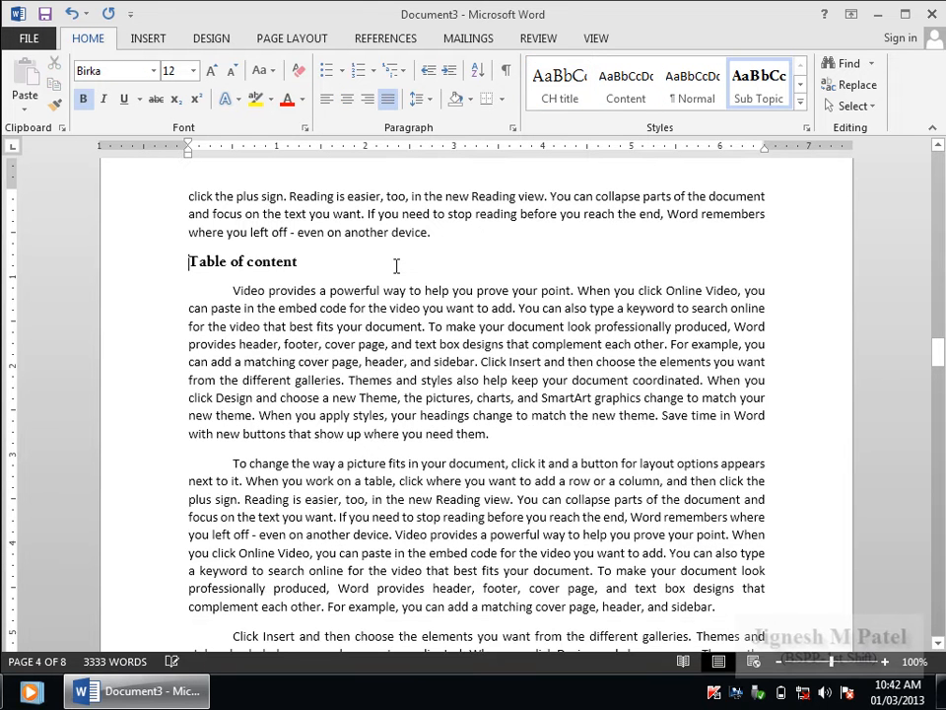
# Delete the "Table of content" and "Tabs" subtopic headings, leaving their body paragraphs in place.
pyautogui.scroll(-5, 358, 295)
pyautogui.scroll(4, 286, 279)
pyautogui.moveTo(305, 229); pyautogui.dragTo(190, 219)
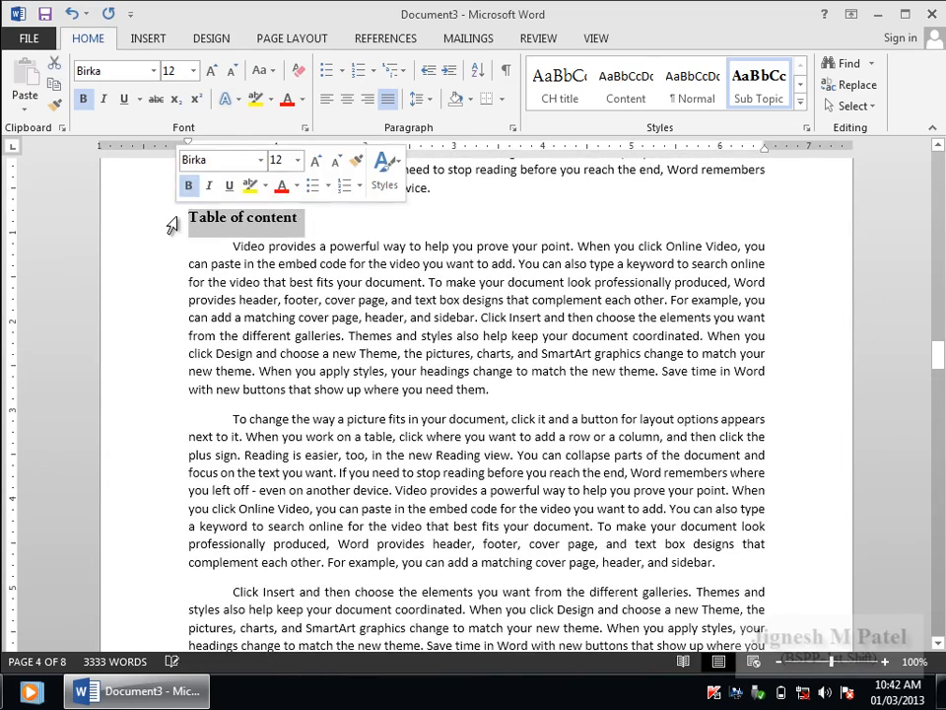
pyautogui.press('Delete')
pyautogui.scroll(-3, 246, 424)
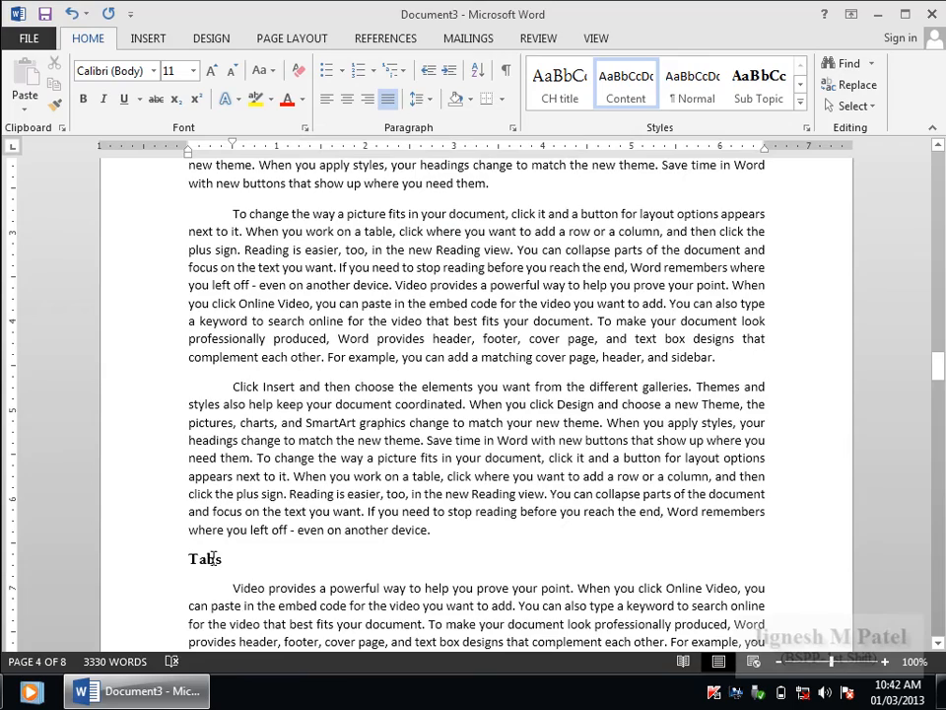
pyautogui.moveTo(238, 562); pyautogui.dragTo(192, 560)
pyautogui.press('Delete')
# Refresh the table of contents on the first page to drop the deleted Chapter 2 title and subtopics.
pyautogui.scroll(-4, 333, 485)
pyautogui.scroll(20, 333, 487)
pyautogui.scroll(4, 333, 491)
pyautogui.moveTo(937, 264); pyautogui.dragTo(938, 170)
pyautogui.click(281, 407)
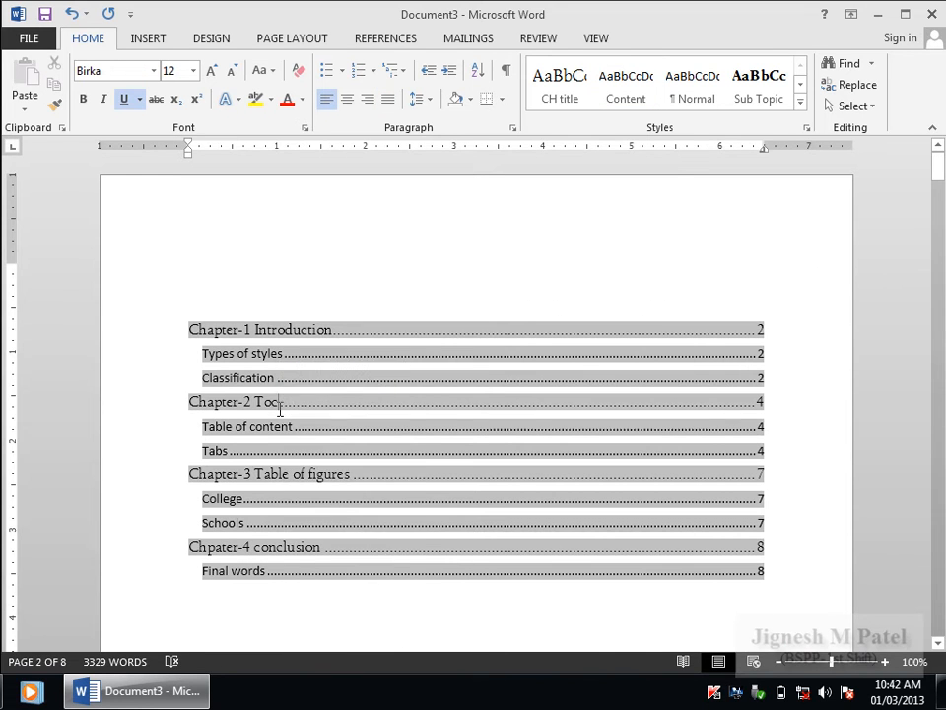
pyautogui.rightClick(280, 405)
pyautogui.click(340, 518)
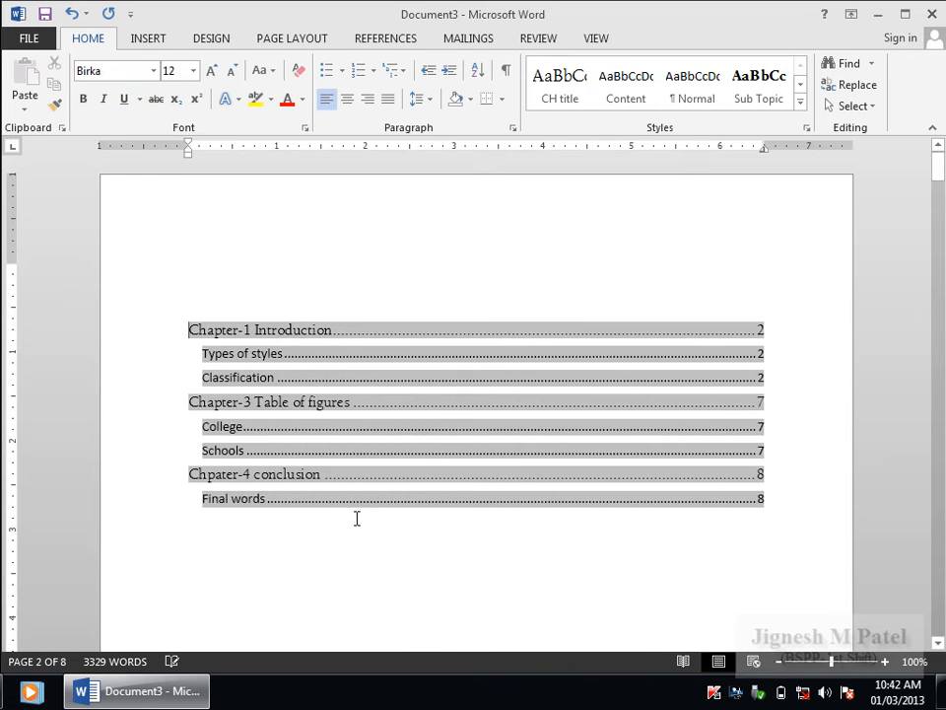
pyautogui.click(365, 522)
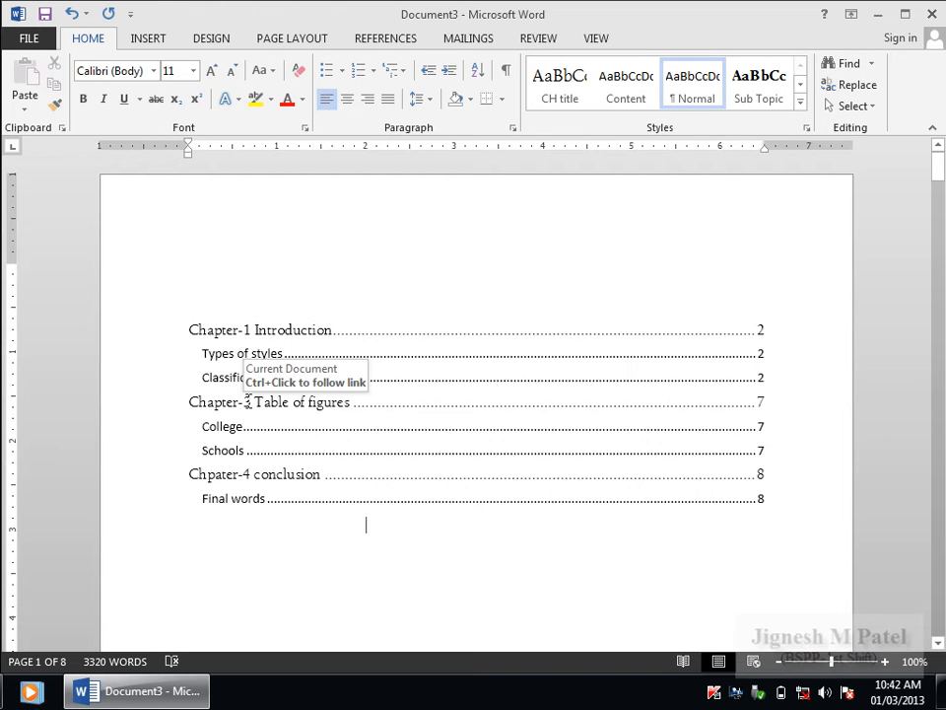
# Renumber the "Table of figures" chapter title to 2 and the "conclusion" chapter title to 3.
pyautogui.keyDown('ctrl'); pyautogui.click(264, 408); pyautogui.keyUp('ctrl')
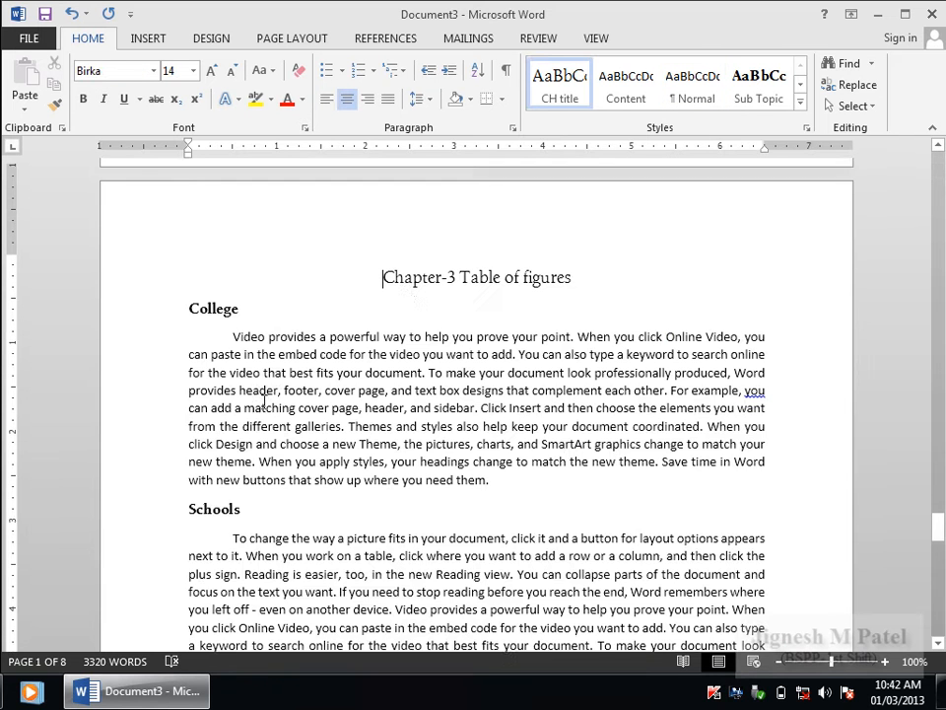
pyautogui.doubleClick(450, 262)
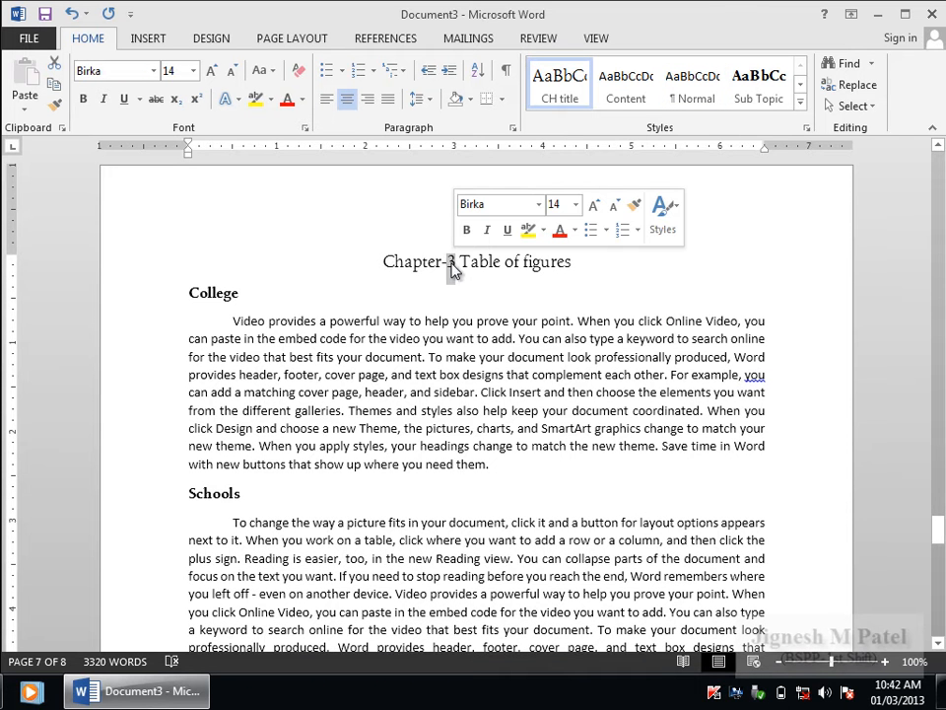
pyautogui.write('2')
pyautogui.moveTo(938, 529); pyautogui.dragTo(938, 604)
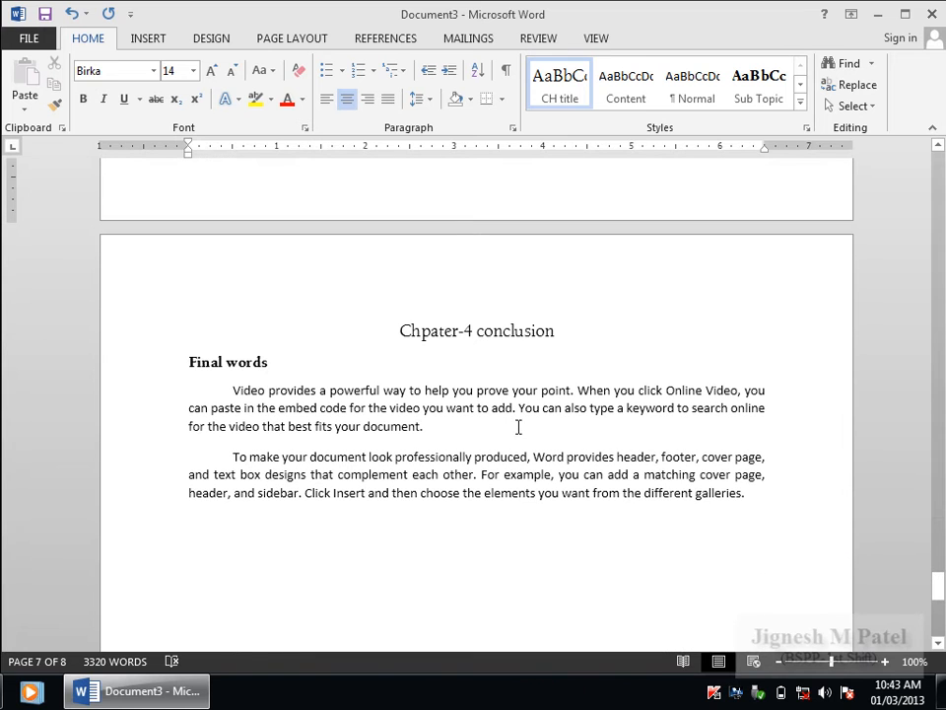
pyautogui.doubleClick(467, 331)
pyautogui.write('3')
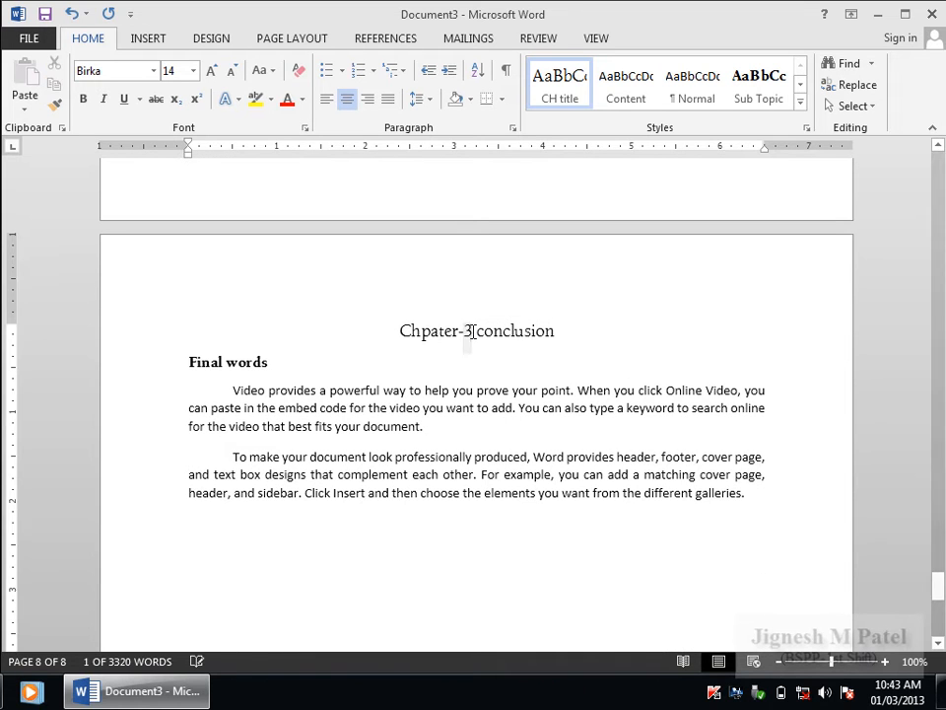
# Update the entire table of contents to match the renumbered chapter titles.
pyautogui.moveTo(938, 586); pyautogui.dragTo(938, 165)
pyautogui.rightClick(277, 377)
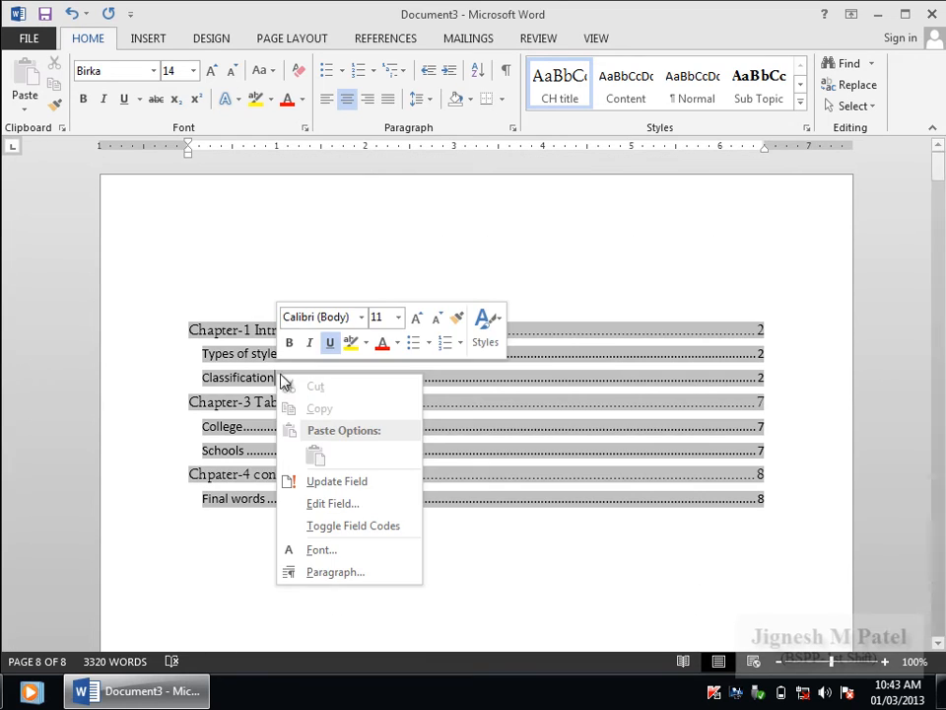
pyautogui.click(365, 480)
pyautogui.click(434, 343)
pyautogui.click(482, 370)
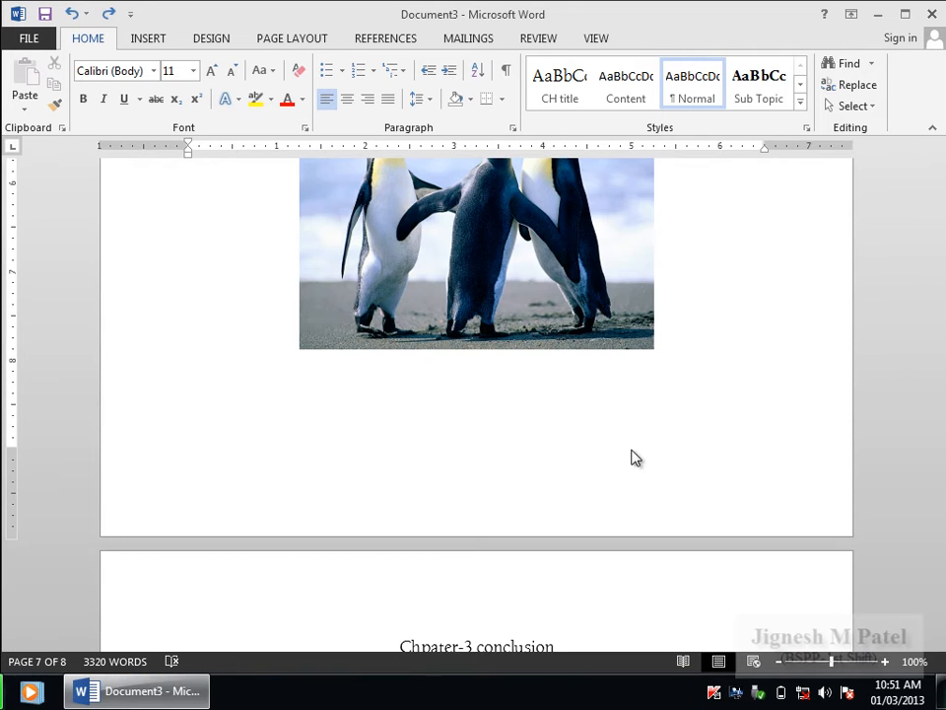
# Examine the table of contents and the pictures placed in the document's last chapters, down to the tulips picture.
pyautogui.moveTo(943, 575); pyautogui.dragTo(938, 170)
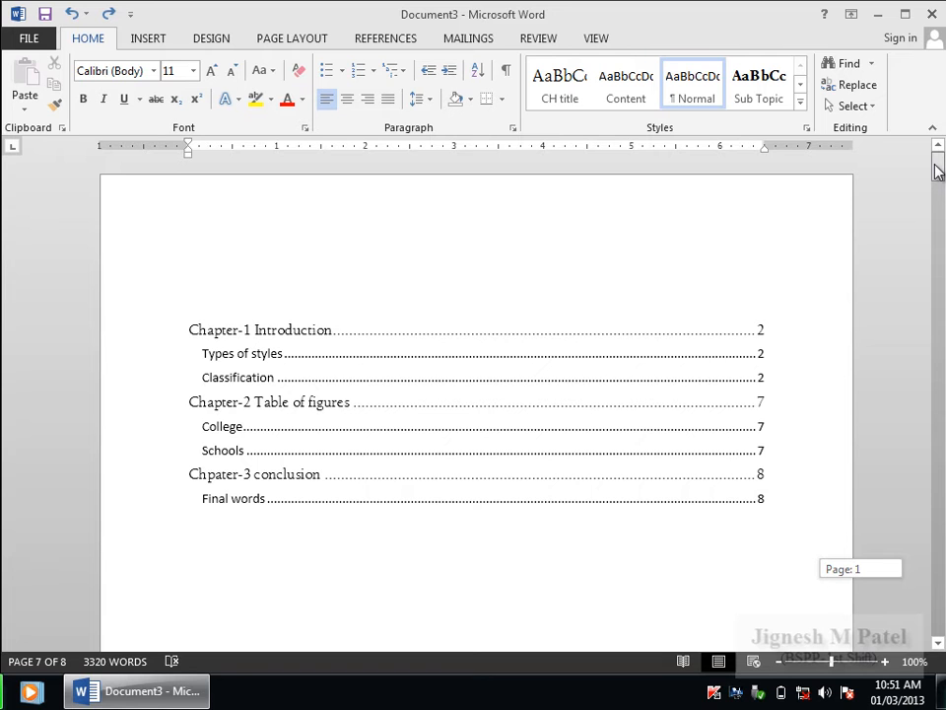
pyautogui.moveTo(937, 171); pyautogui.dragTo(943, 611)
pyautogui.click(556, 369)
pyautogui.click(581, 359)
pyautogui.click(591, 501)
pyautogui.click(647, 395)
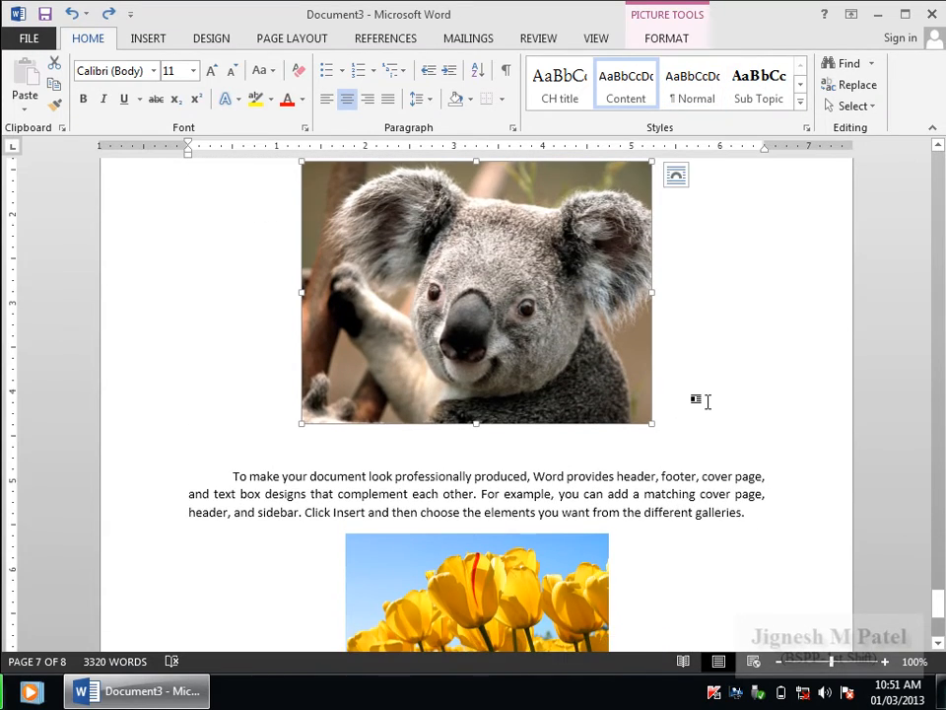
pyautogui.scroll(1, 711, 401)
pyautogui.scroll(1, 517, 291)
pyautogui.moveTo(942, 601); pyautogui.dragTo(941, 627)
pyautogui.click(473, 393)
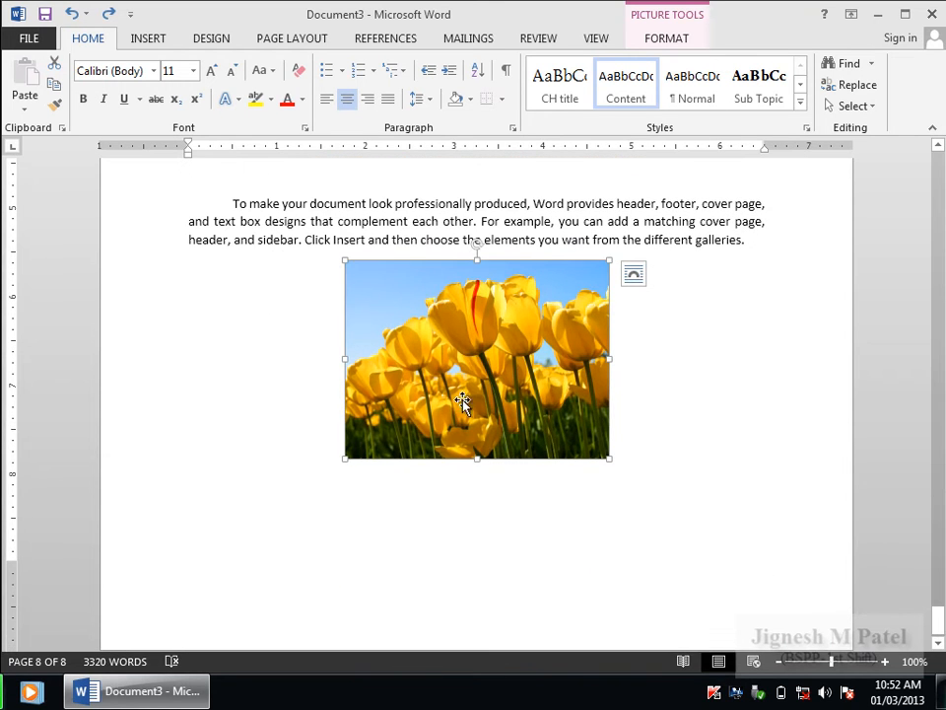
# Center the empty line below the penguins picture and create a new style named "Figure" from its formatting.
pyautogui.moveTo(940, 629); pyautogui.dragTo(940, 566)
pyautogui.click(486, 431)
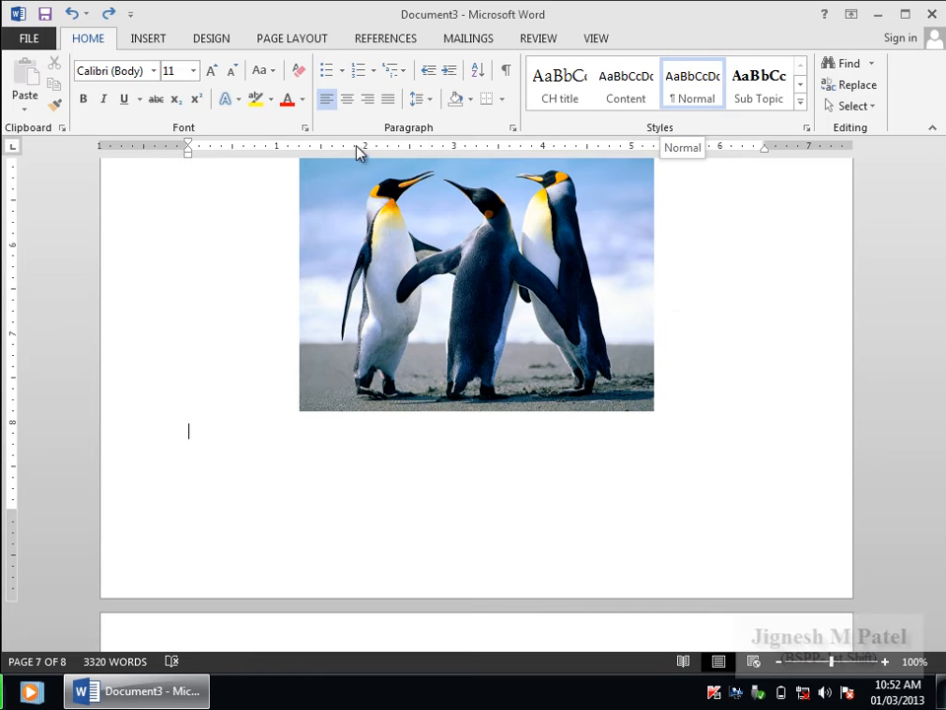
pyautogui.click(348, 100)
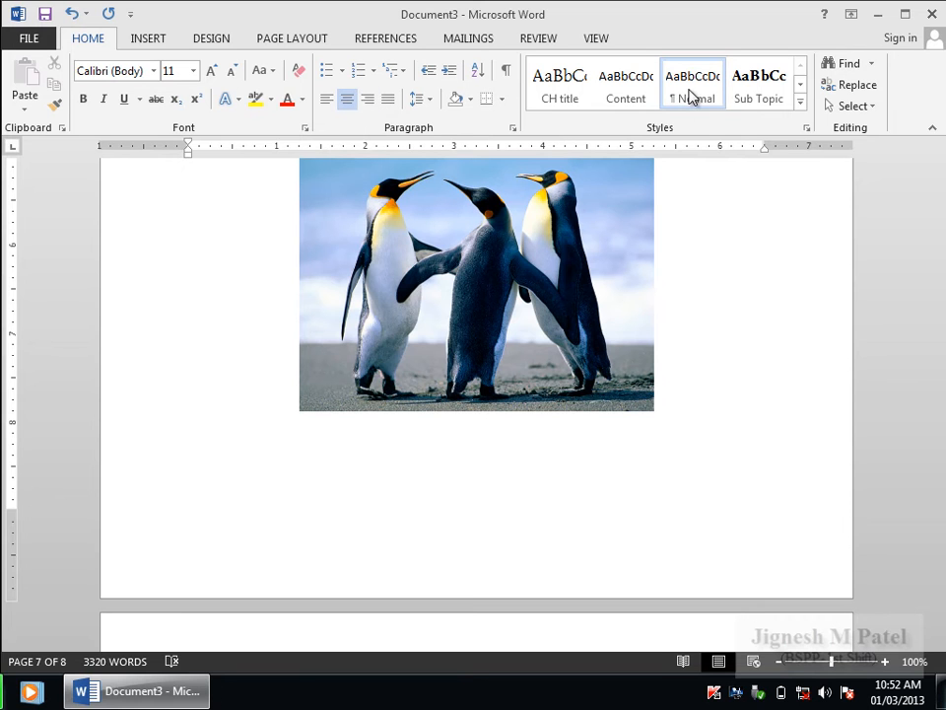
pyautogui.rightClick(478, 432)
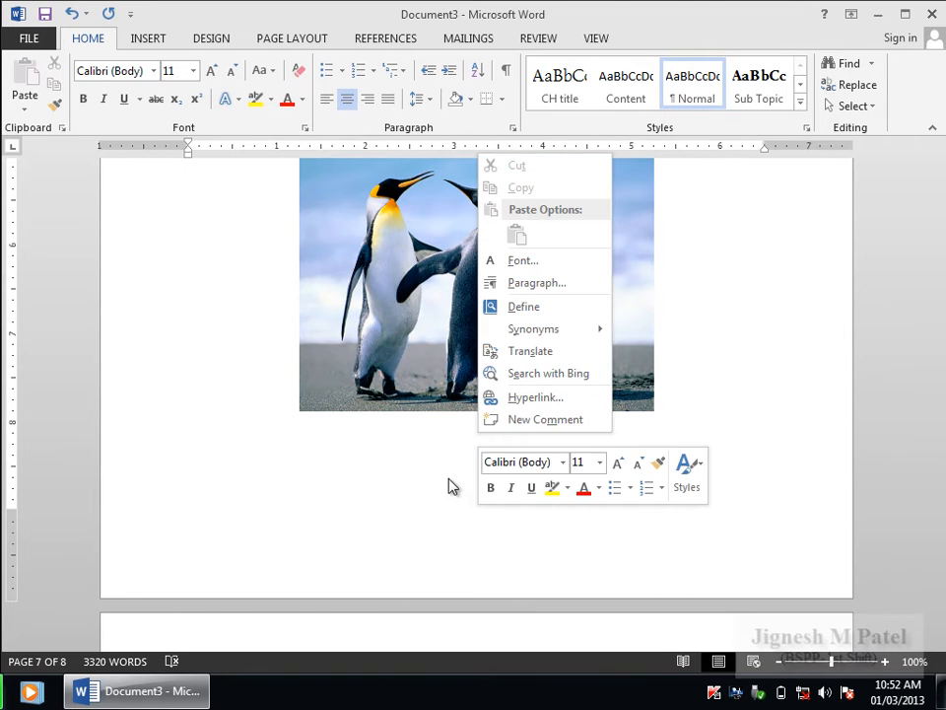
pyautogui.click(686, 474)
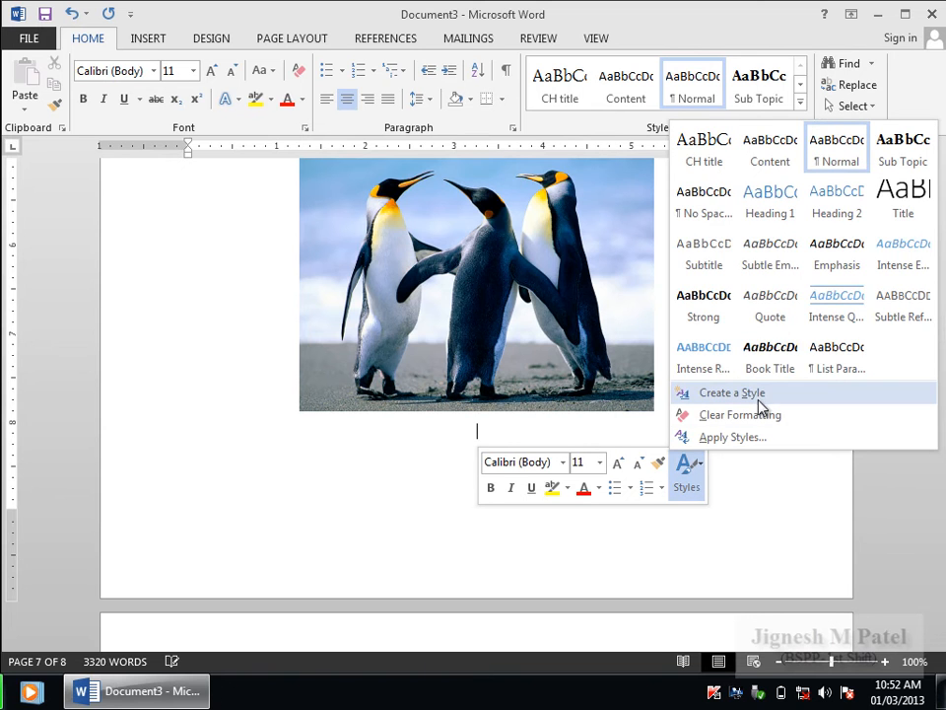
pyautogui.click(759, 400)
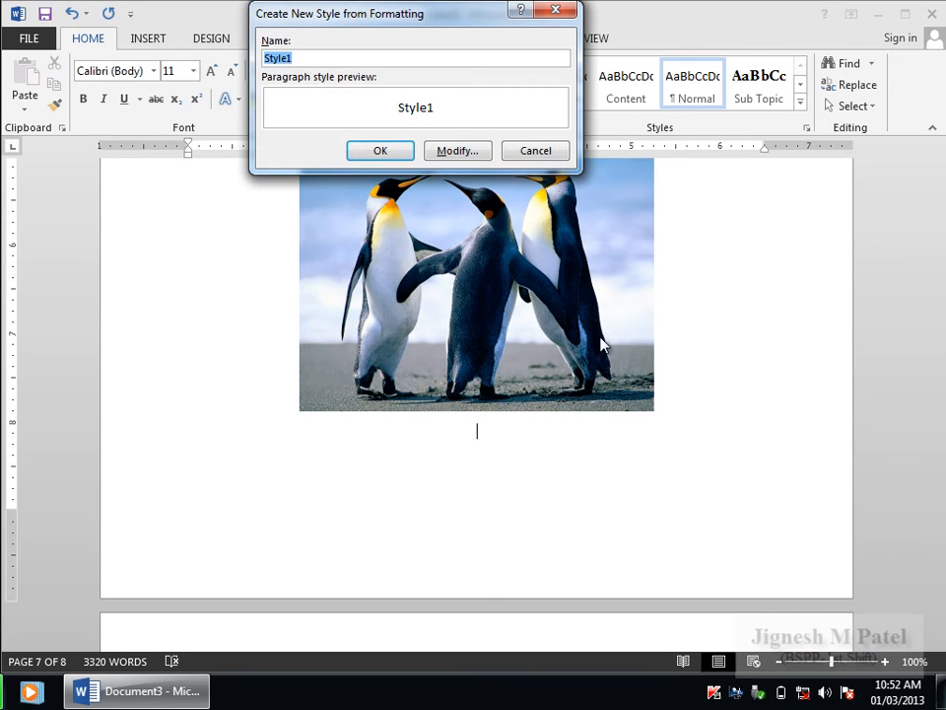
pyautogui.write('Figure')
pyautogui.click(385, 153)
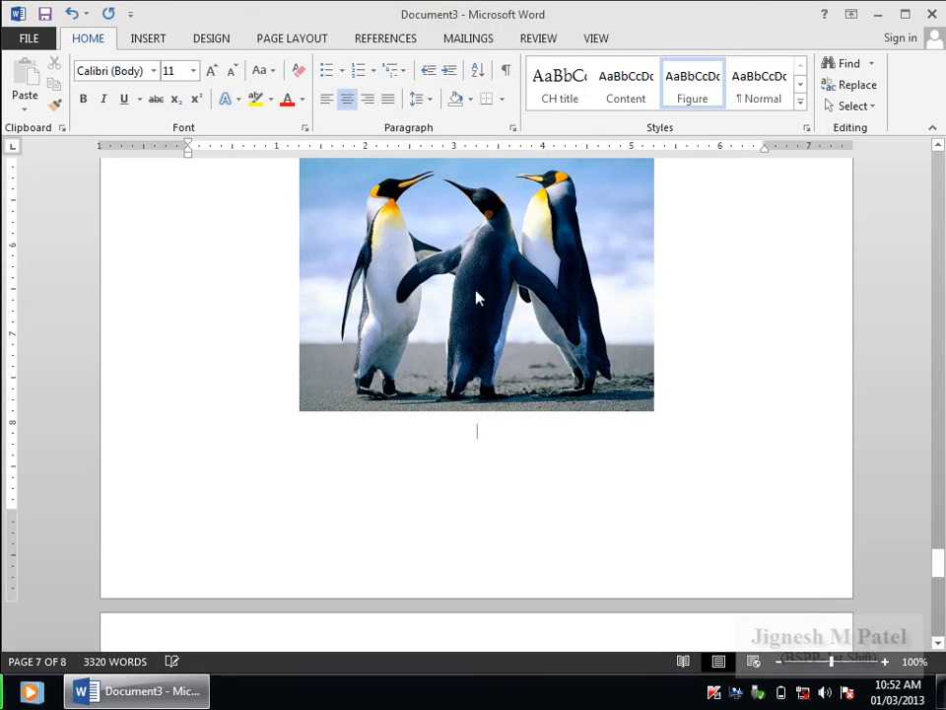
# Place the insertion point on the empty line below the desert picture on page 3.
pyautogui.moveTo(939, 577); pyautogui.dragTo(937, 305)
pyautogui.click(483, 508)
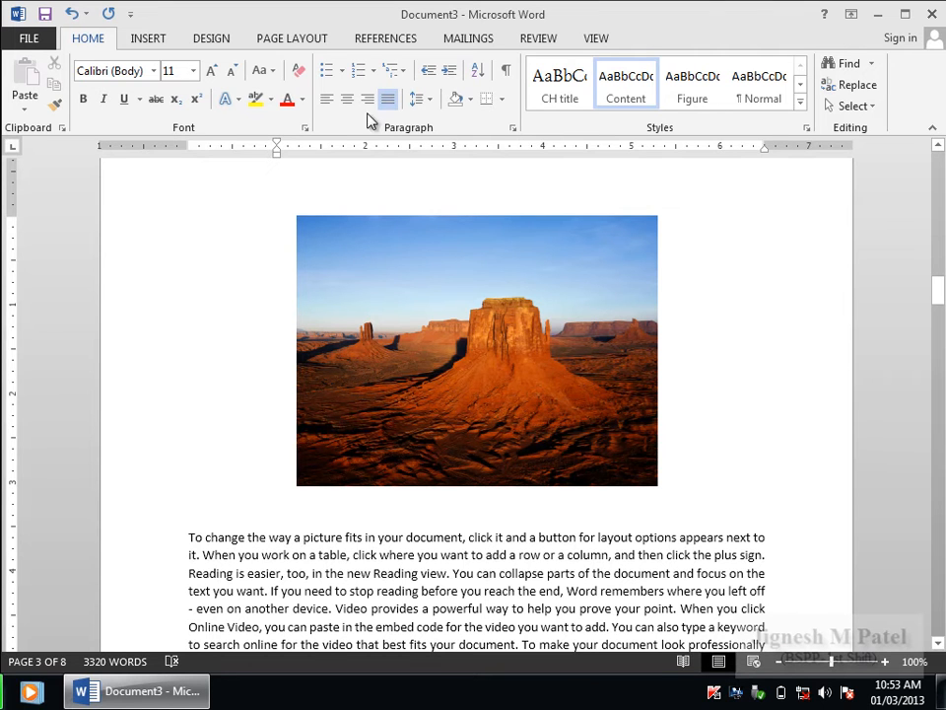
pyautogui.click(382, 41)
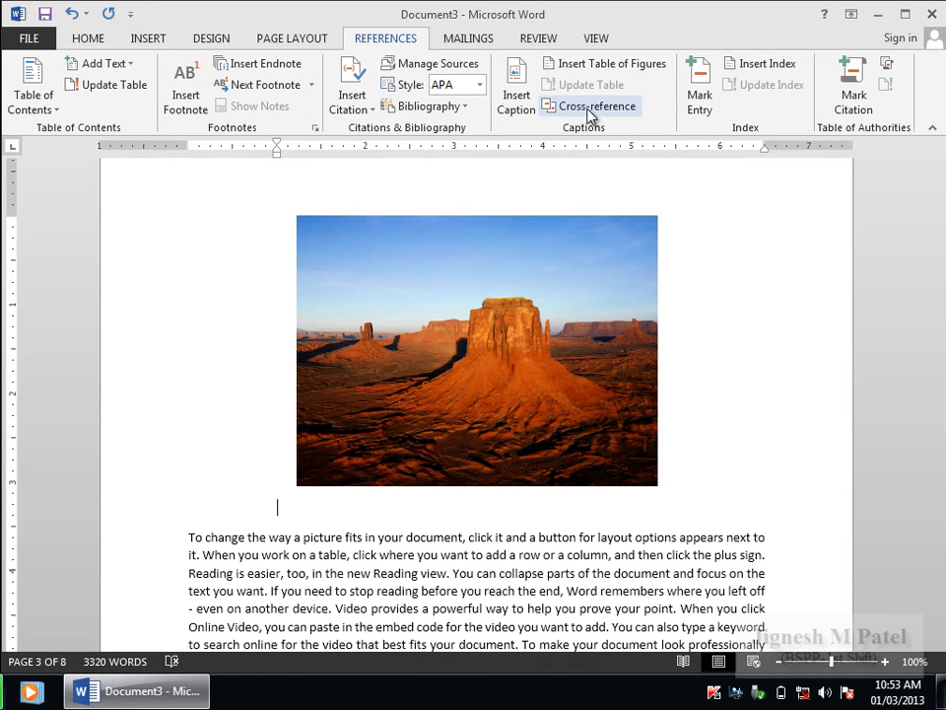
pyautogui.click(515, 106)
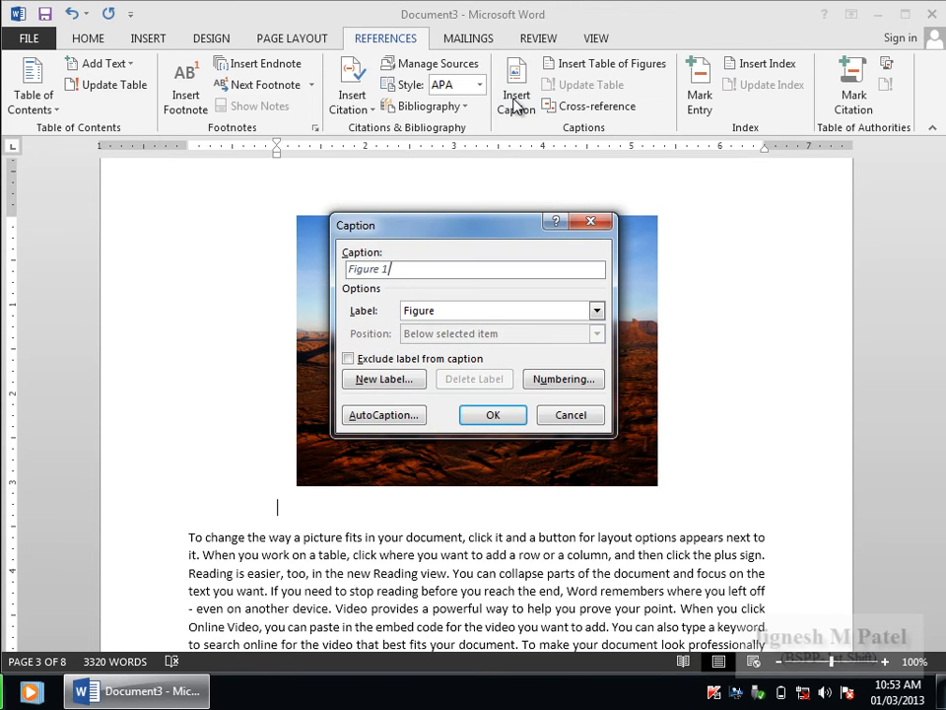
pyautogui.click(549, 418)
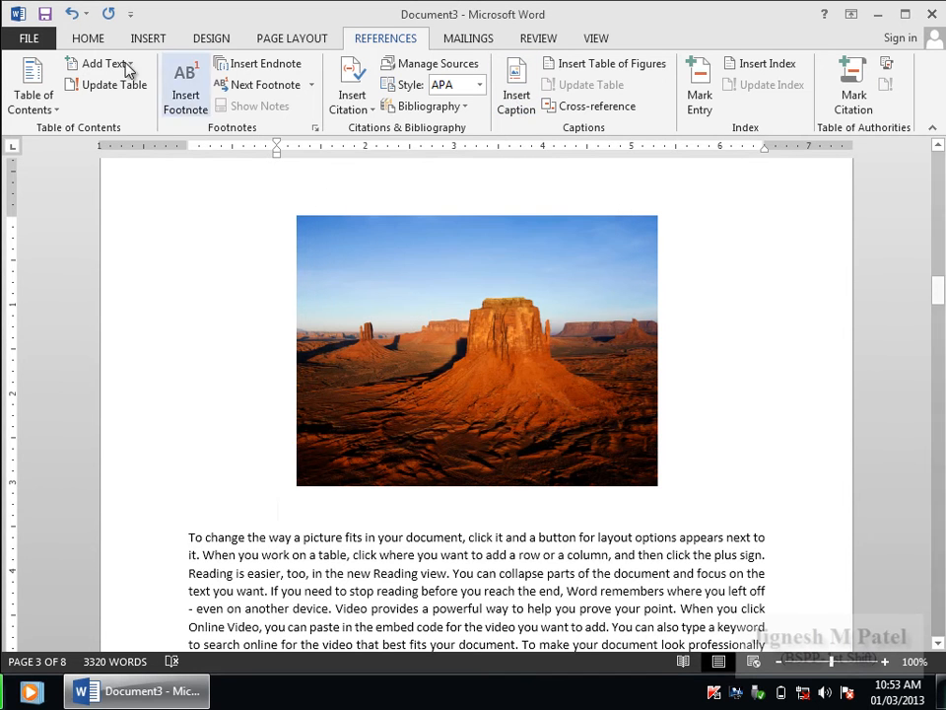
pyautogui.click(93, 43)
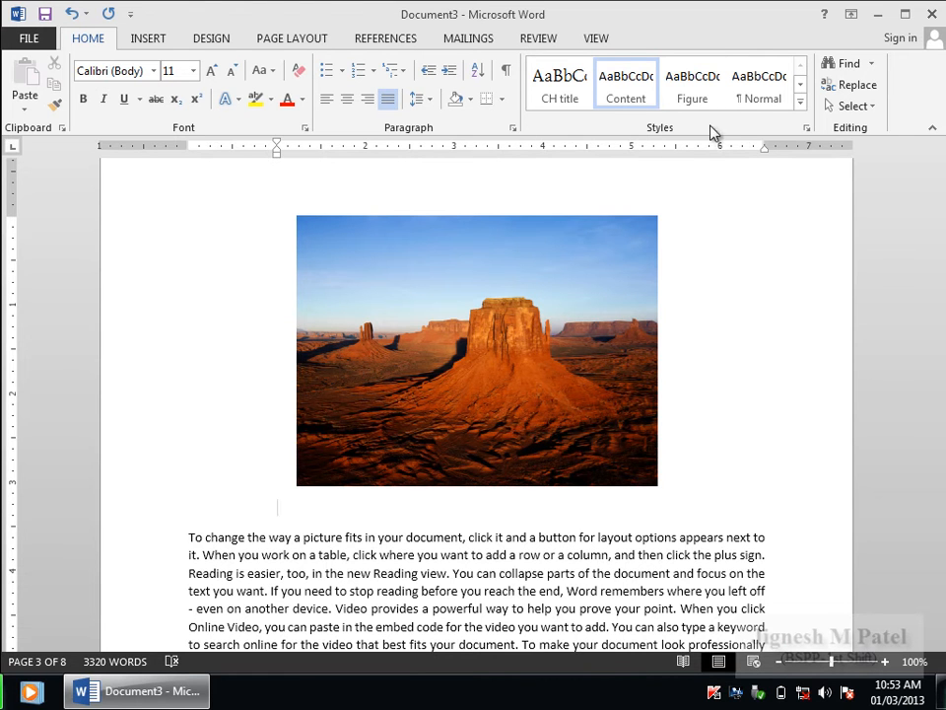
# Apply the Figure style to the empty line below the desert picture and start inserting a caption there.
pyautogui.click(693, 97)
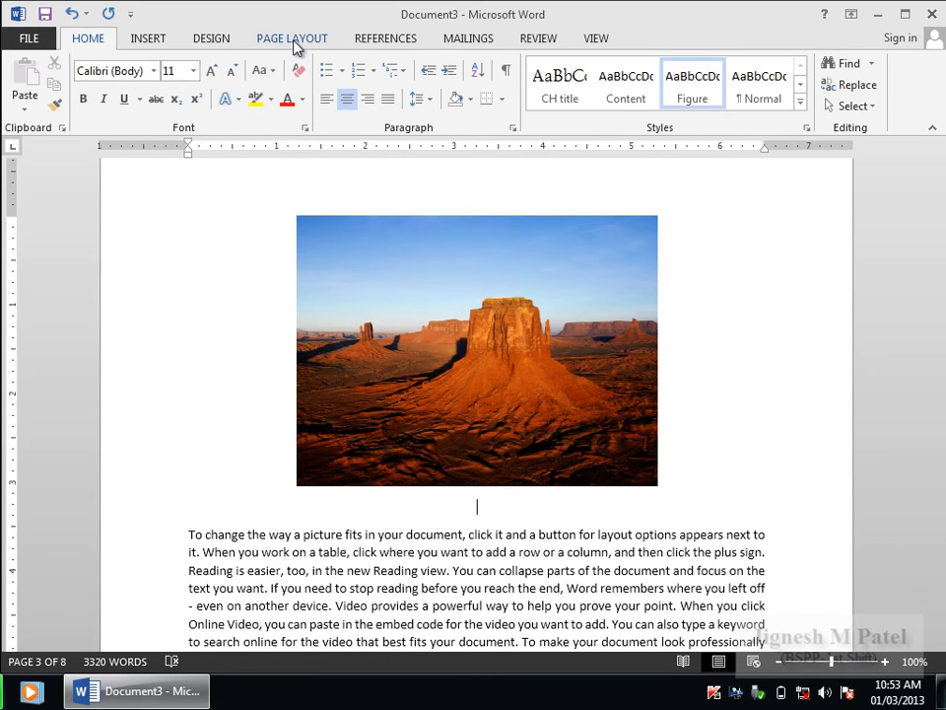
pyautogui.click(372, 44)
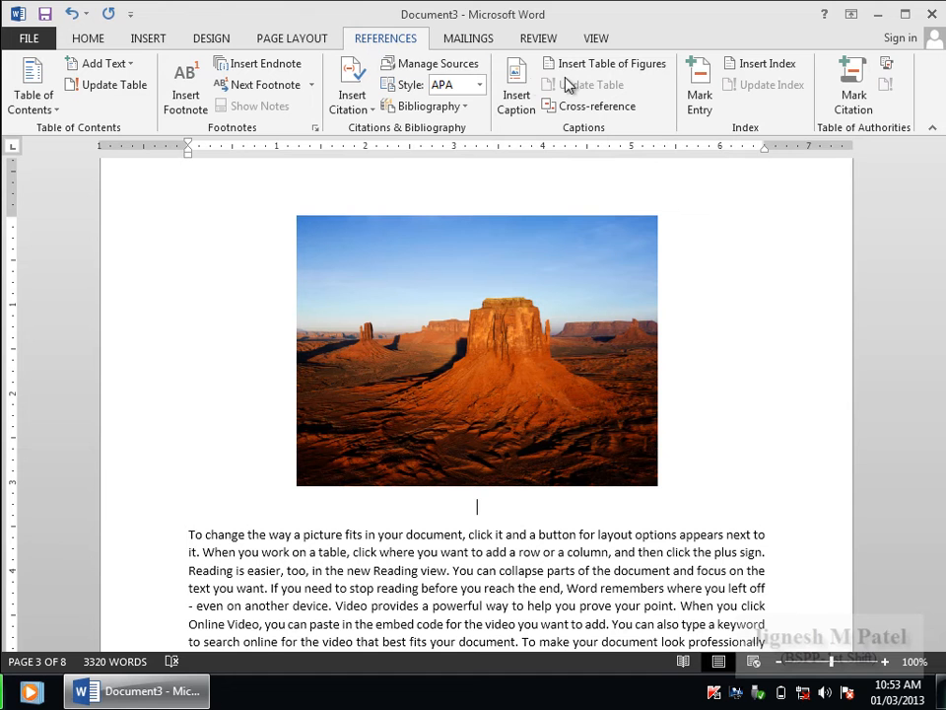
pyautogui.click(520, 101)
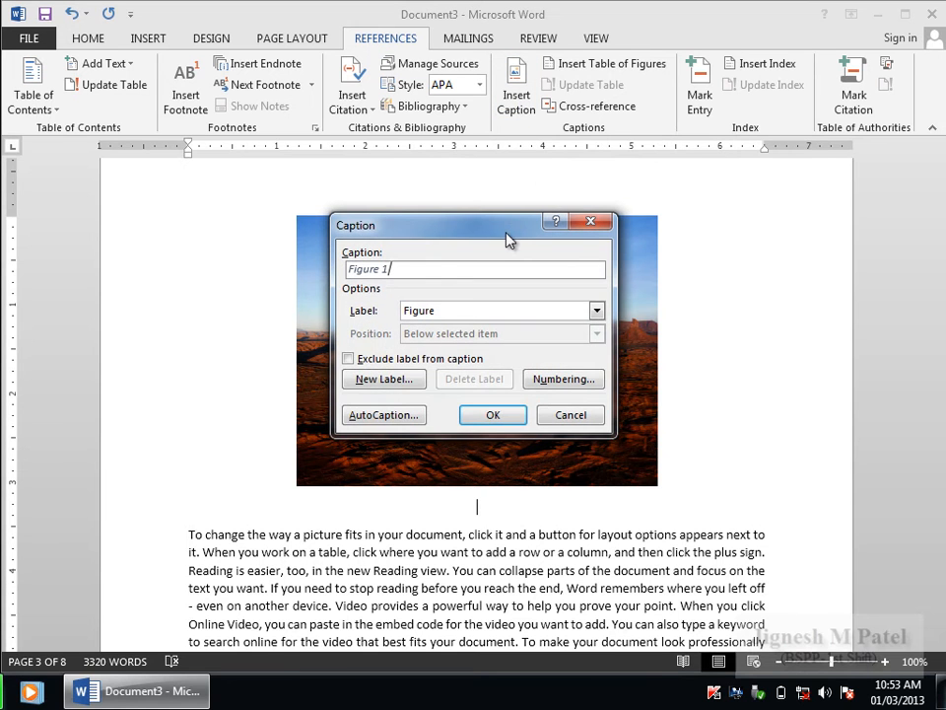
pyautogui.moveTo(508, 240); pyautogui.dragTo(509, 173)
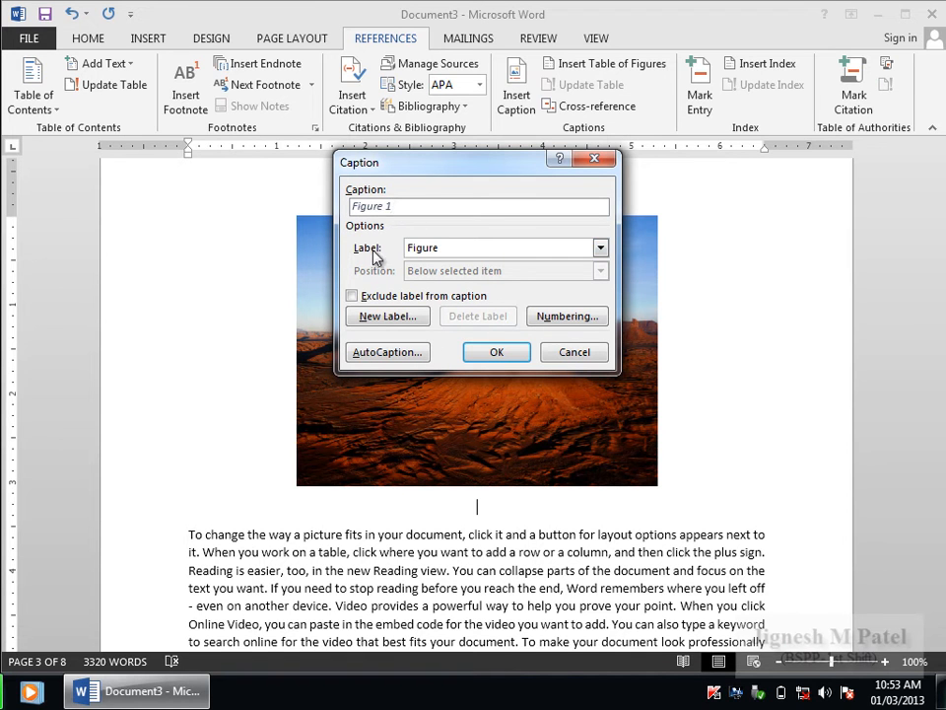
# Try the Table label for the caption and switch it back to Figure.
pyautogui.click(600, 248)
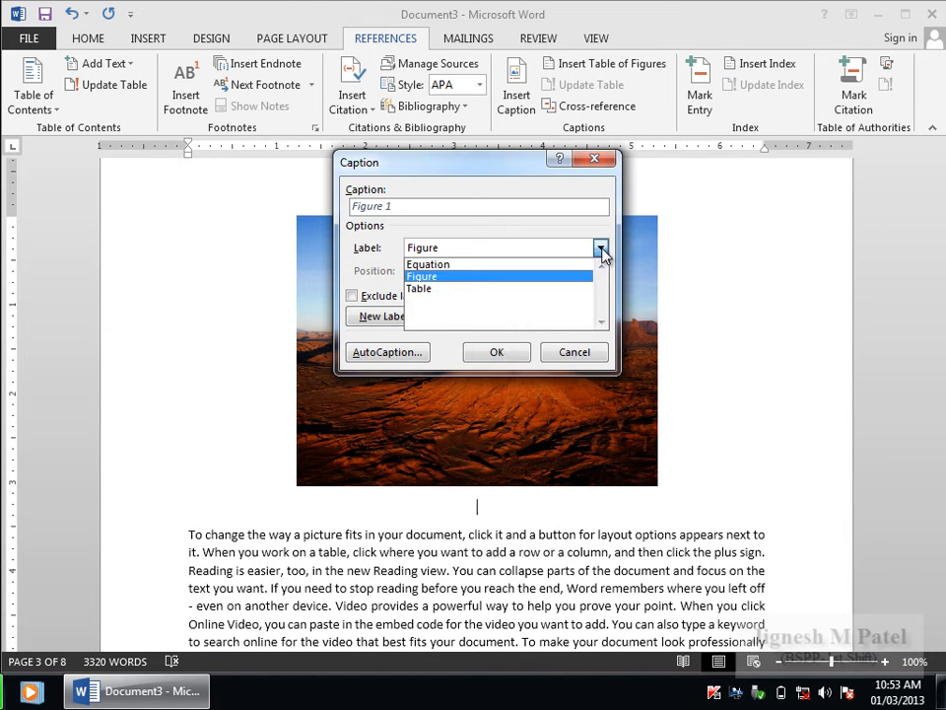
pyautogui.click(441, 291)
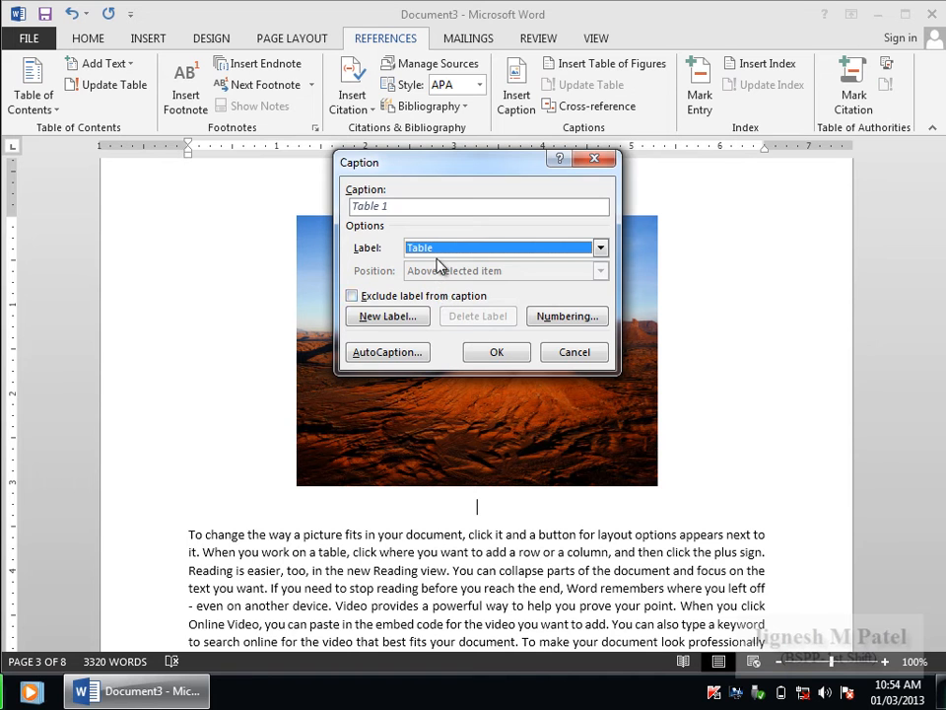
pyautogui.click(600, 248)
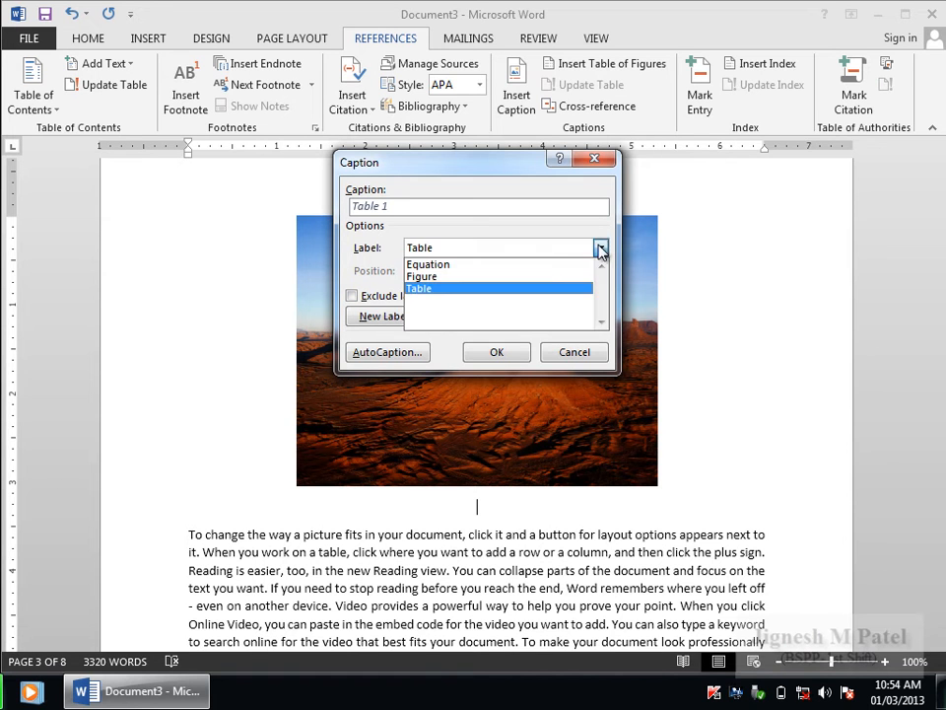
pyautogui.click(427, 282)
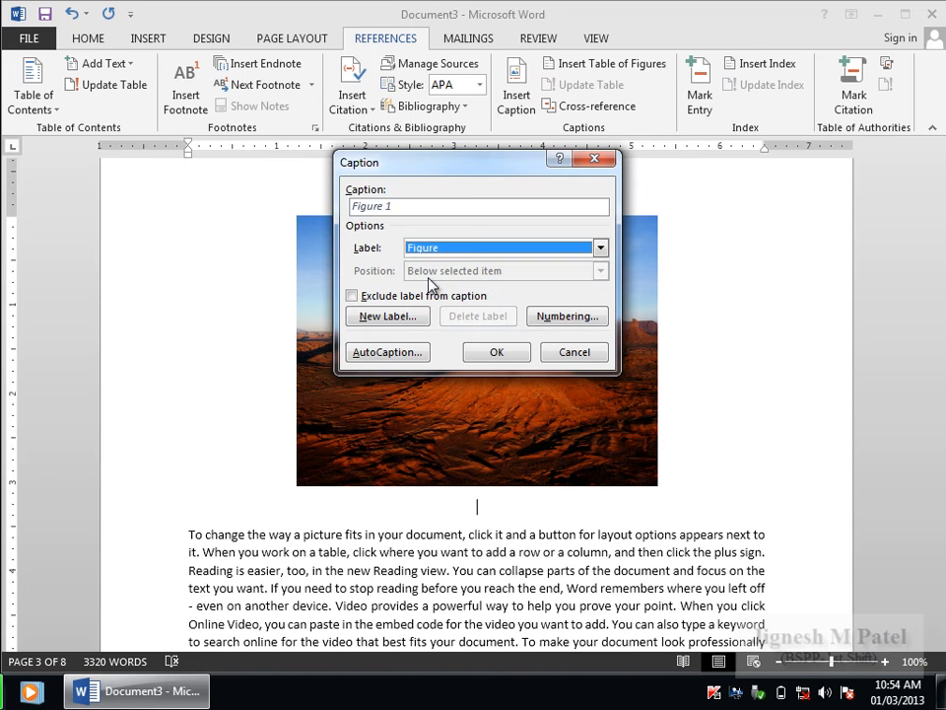
# Create a new caption label named "JMP" and set the caption's label back to Figure.
pyautogui.click(387, 316)
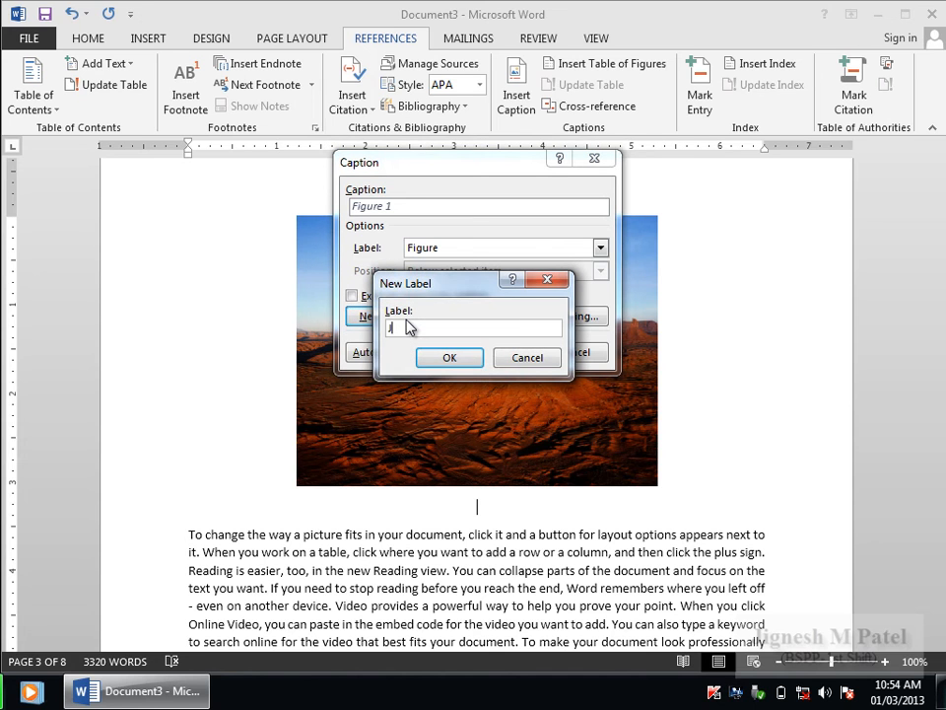
pyautogui.click(446, 358)
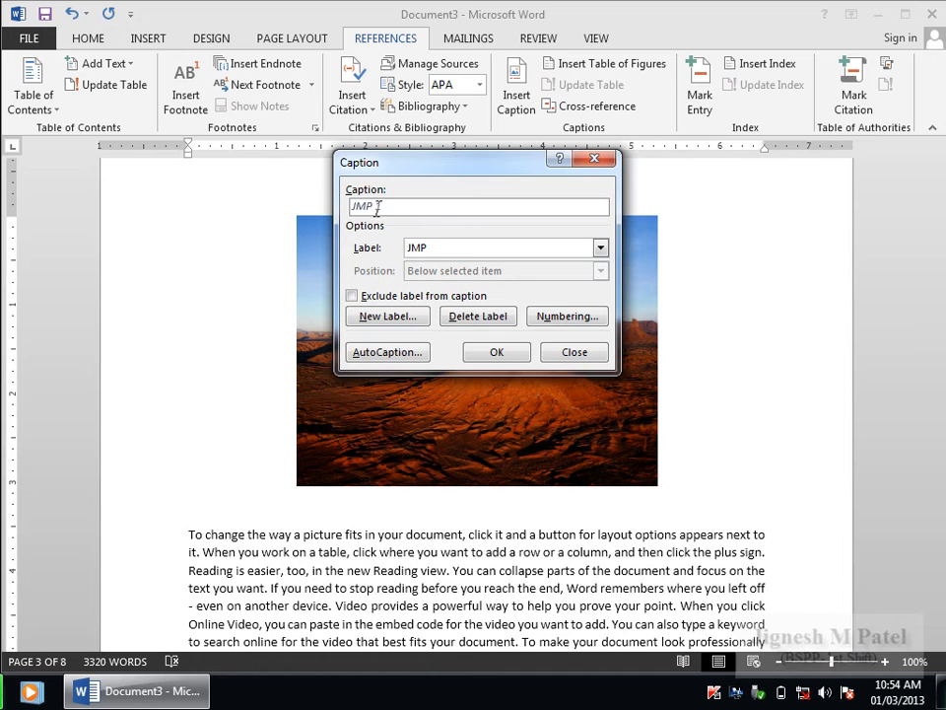
pyautogui.click(599, 251)
pyautogui.click(453, 276)
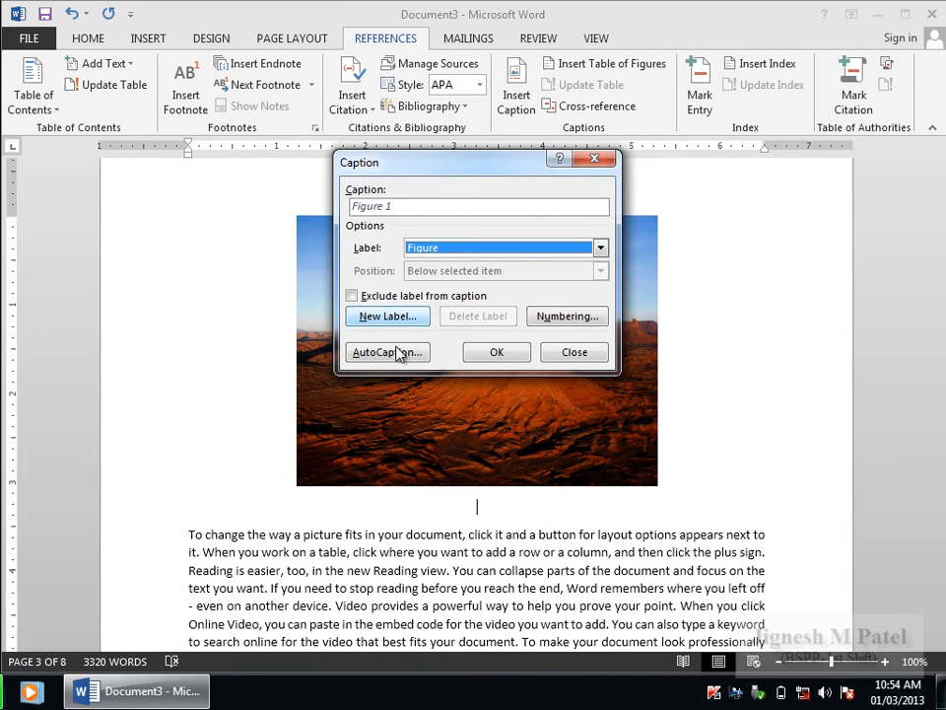
# Insert the numbered Figure caption below the desert picture and apply the Figure style to it.
pyautogui.click(495, 356)
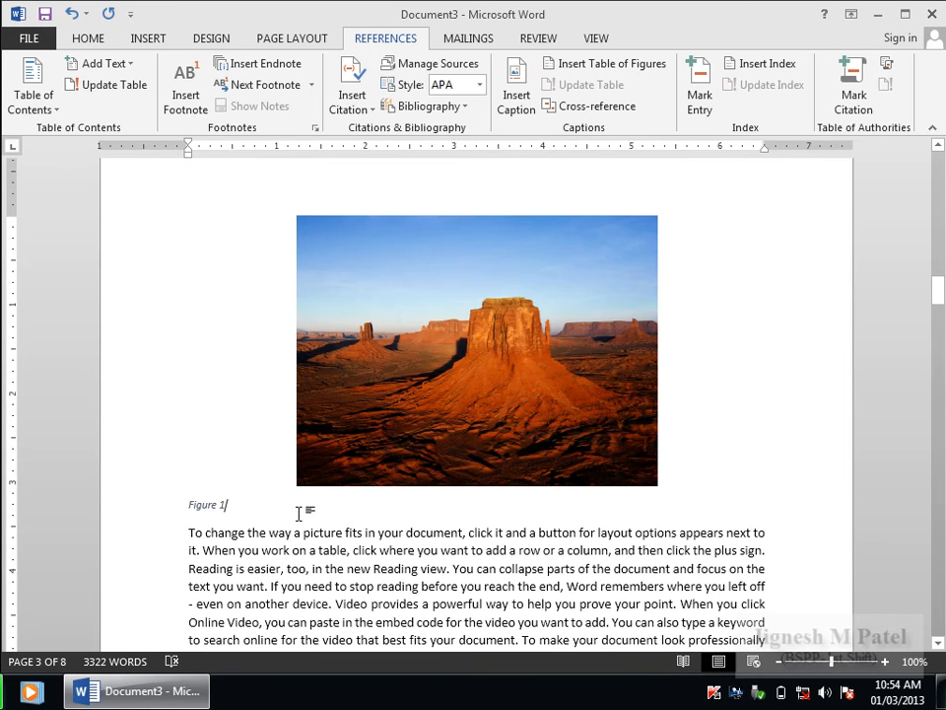
pyautogui.click(88, 38)
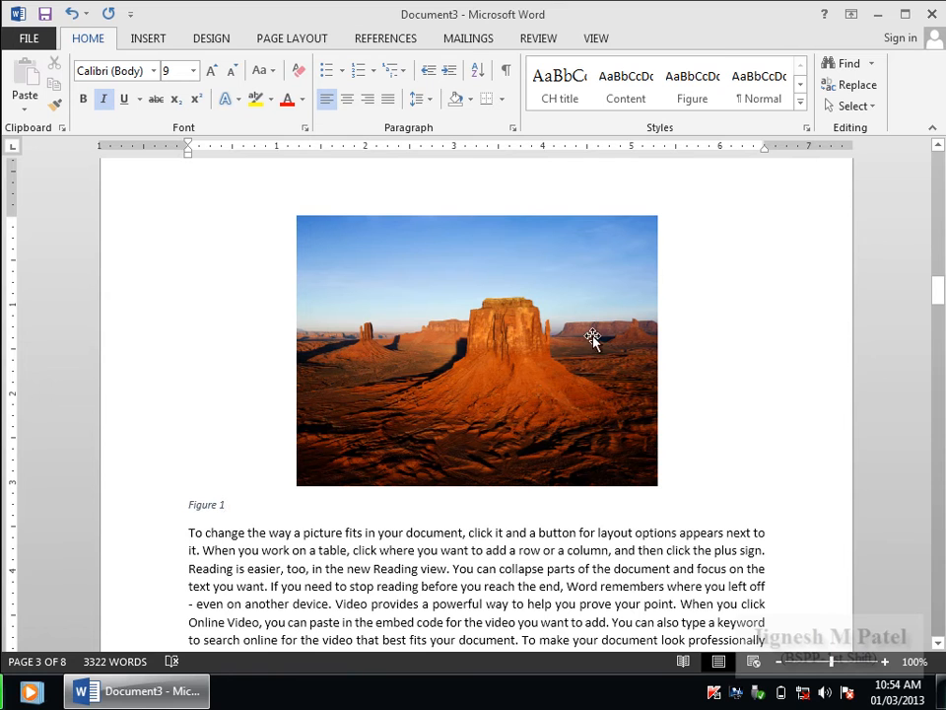
pyautogui.click(693, 95)
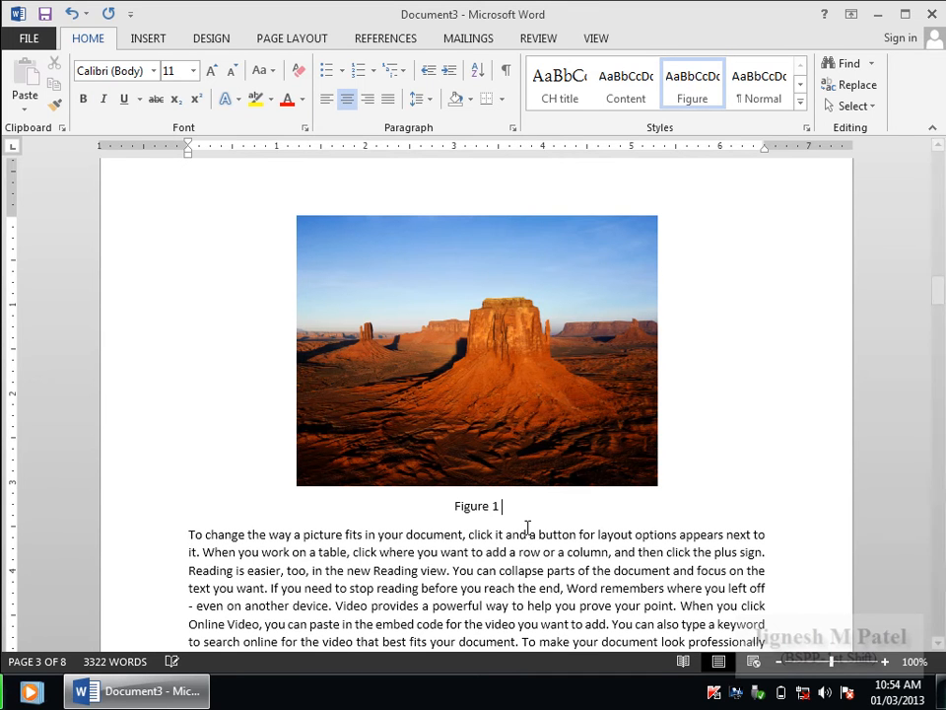
pyautogui.write('Figure')
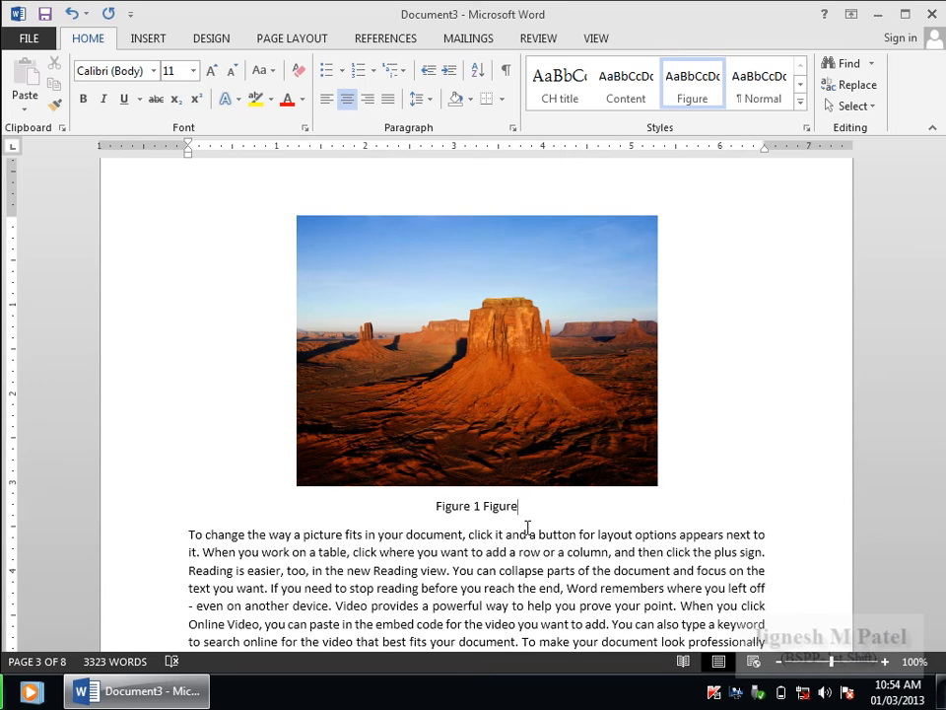
pyautogui.press('BackSpace')
pyautogui.press('BackSpace')
pyautogui.press('BackSpace')
pyautogui.press('BackSpace')
pyautogui.press('BackSpace')
pyautogui.press('BackSpace')
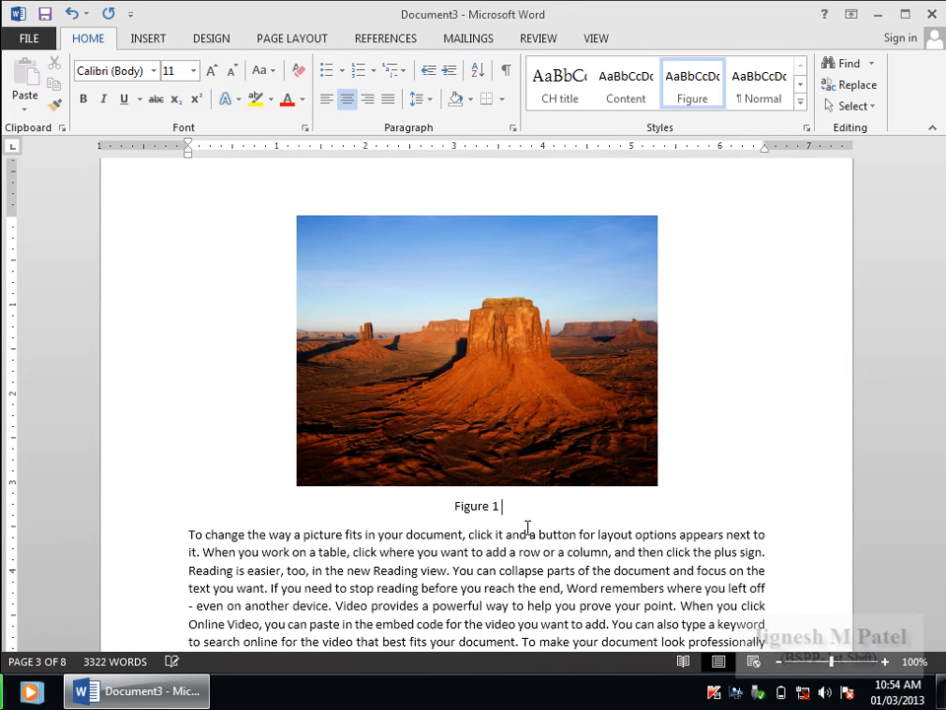
# Add the description "mountain" after the number in the desert picture's caption.
pyautogui.write('mountain')
# Apply the Figure style to the empty line below the jellyfish picture on page 4.
pyautogui.scroll(-5, 515, 522)
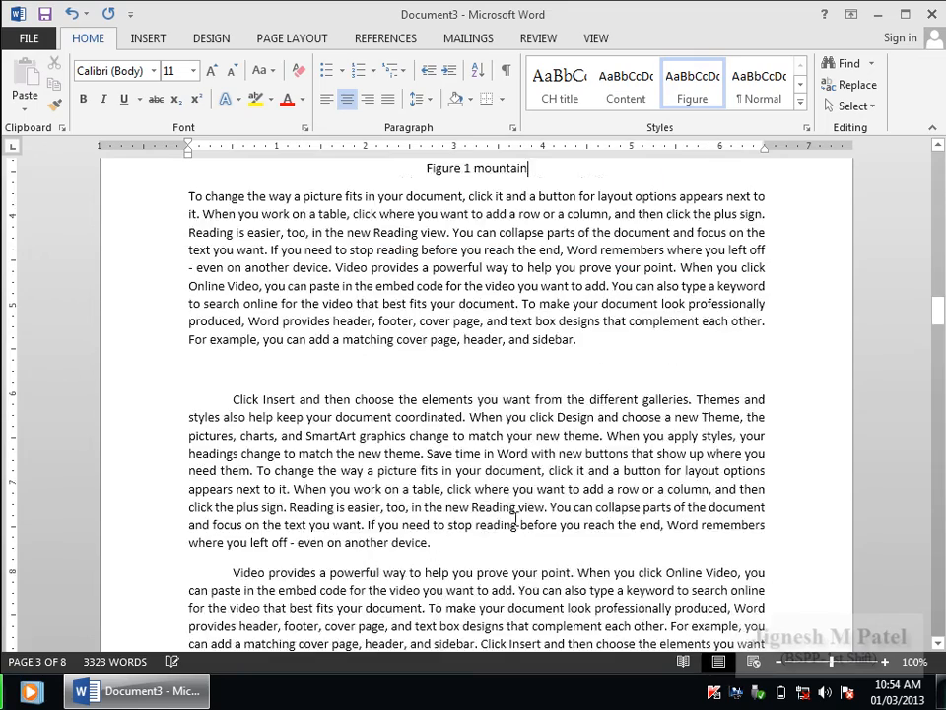
pyautogui.scroll(-20, 515, 518)
pyautogui.scroll(-2, 515, 519)
pyautogui.click(495, 344)
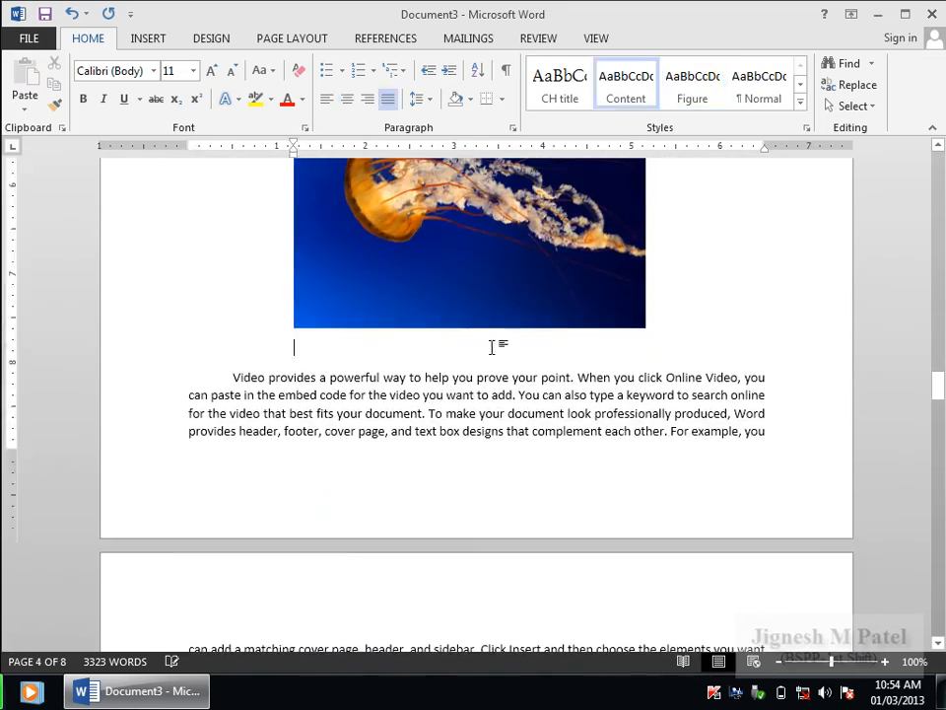
pyautogui.click(696, 101)
# Insert a numbered Figure caption with the text "Jelly fish" below the jellyfish picture and apply the Figure style to it.
pyautogui.click(381, 38)
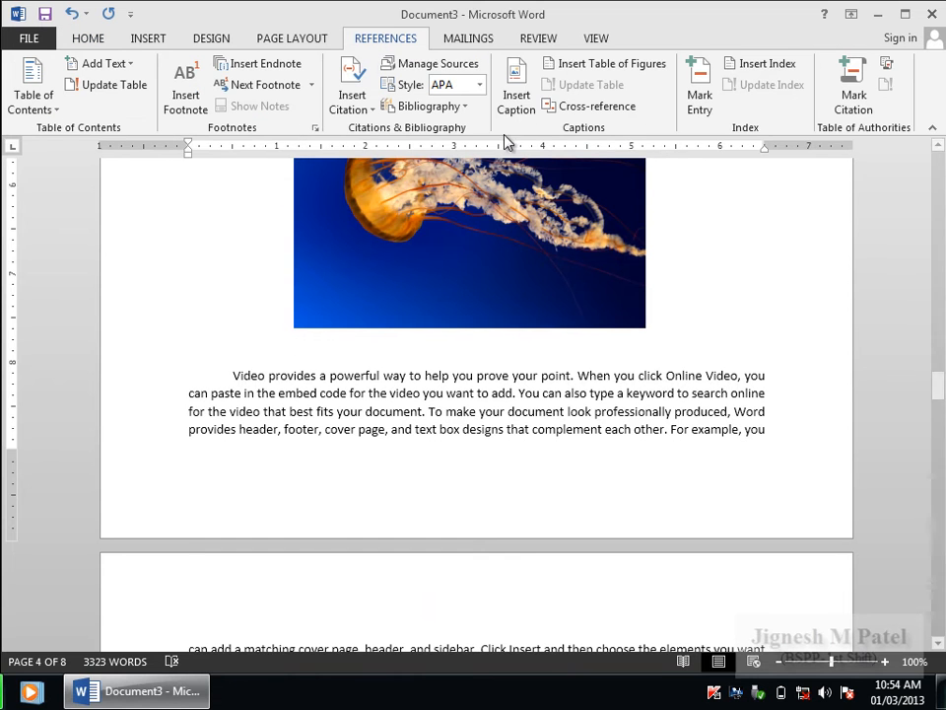
pyautogui.click(515, 94)
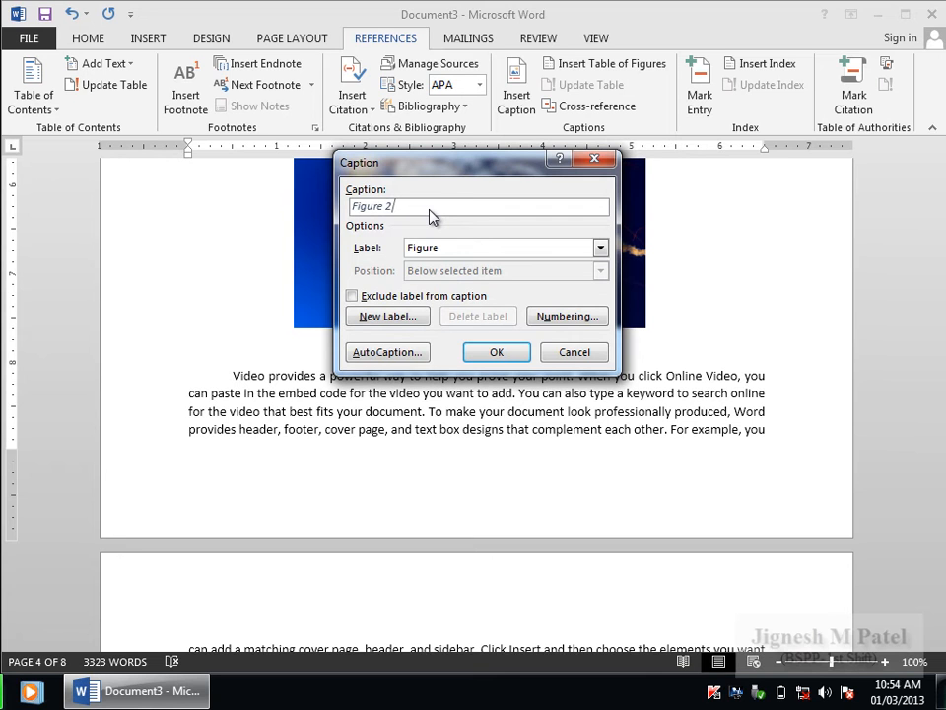
pyautogui.write('Jelly fish')
pyautogui.click(497, 351)
pyautogui.click(75, 39)
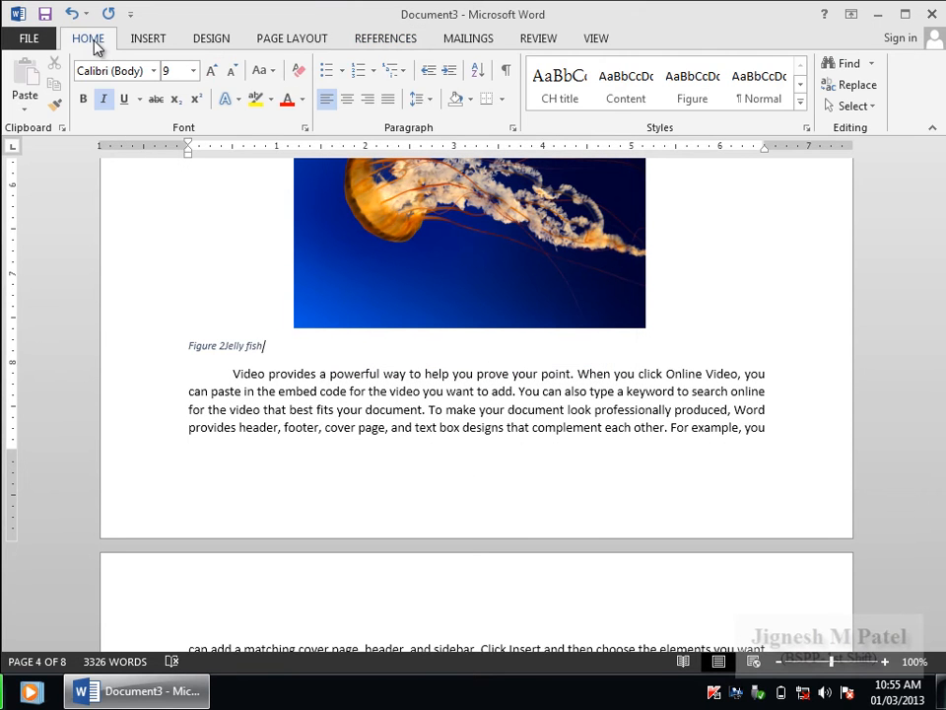
pyautogui.click(701, 98)
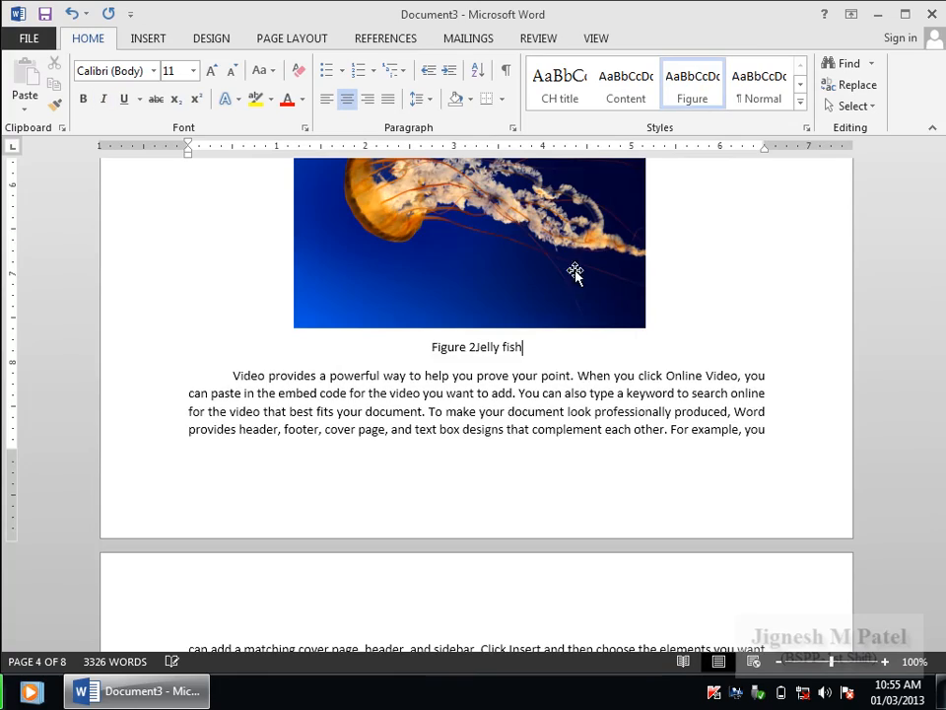
# Insert a numbered Figure caption with the text "Penguins" below the penguins picture on page 7 and apply the Figure style to it.
pyautogui.scroll(-5, 504, 337)
pyautogui.scroll(-15, 504, 337)
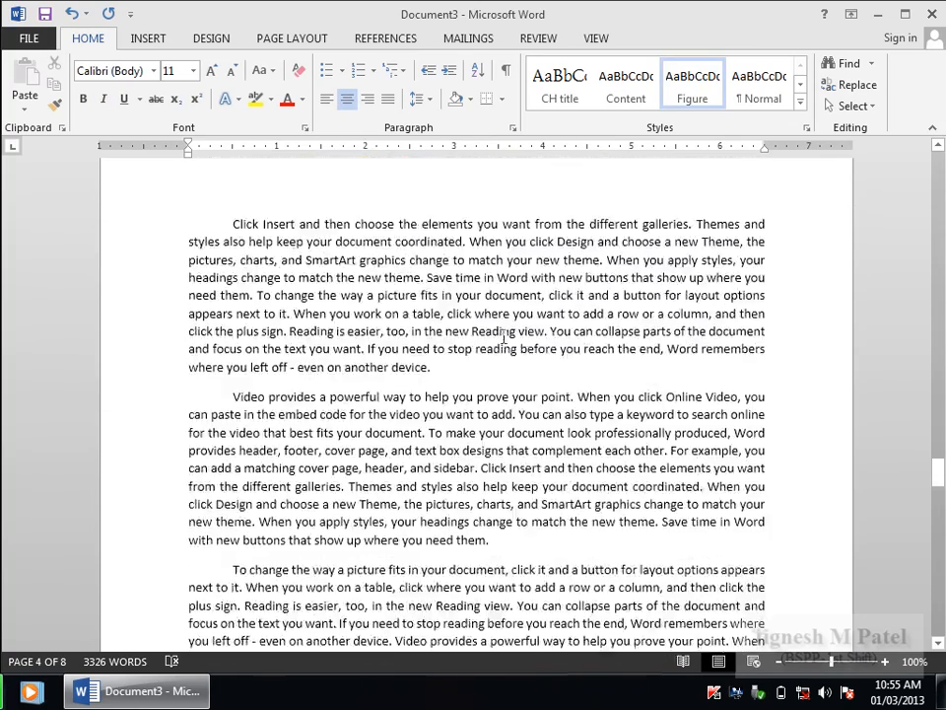
pyautogui.scroll(-15, 504, 337)
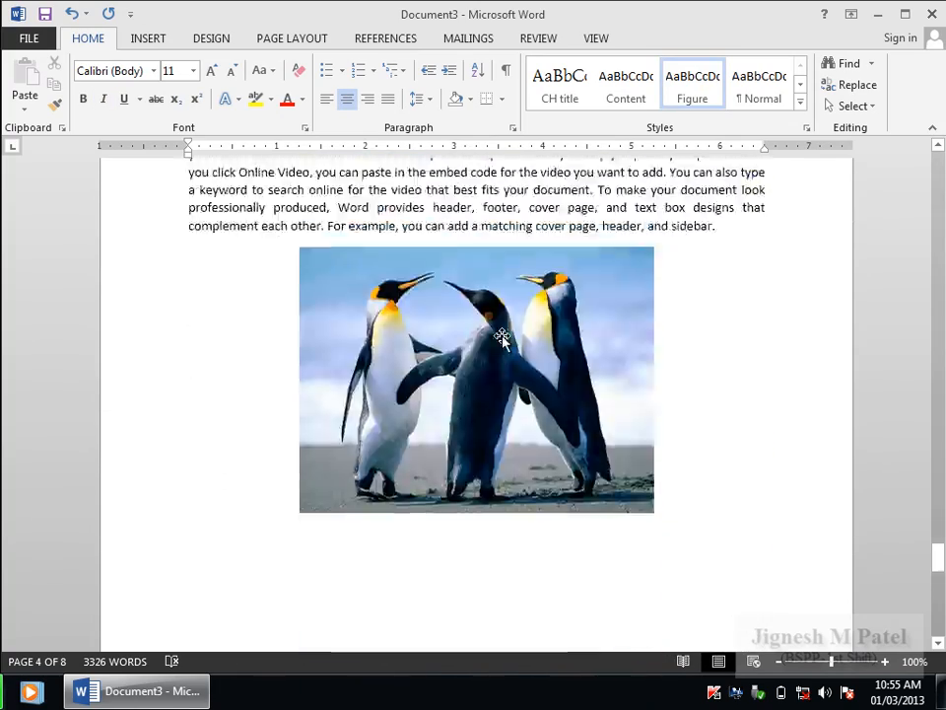
pyautogui.click(474, 333)
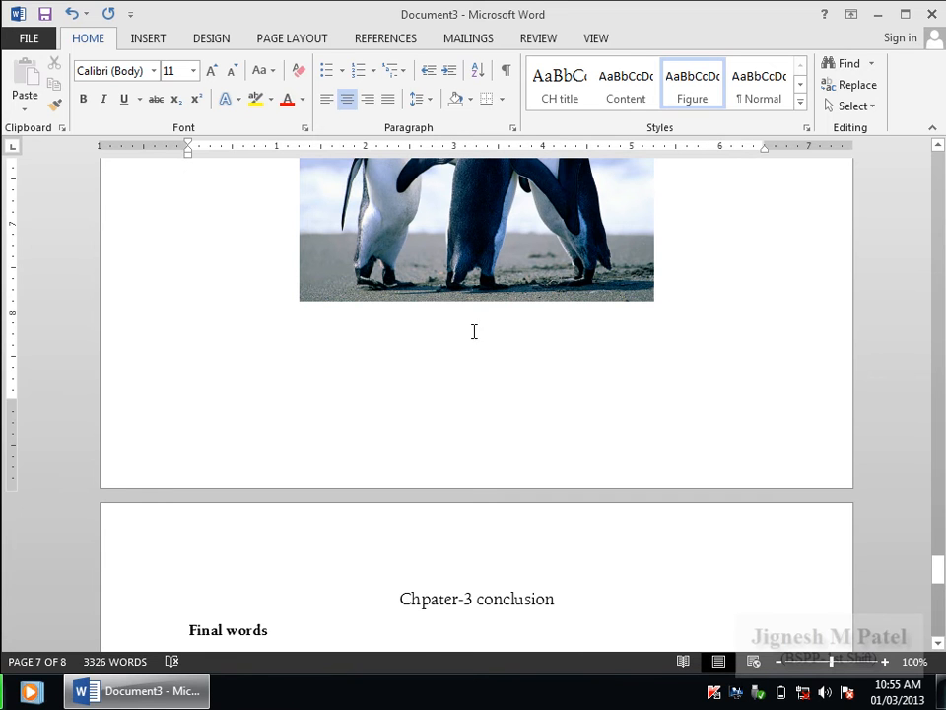
pyautogui.scroll(3, 474, 332)
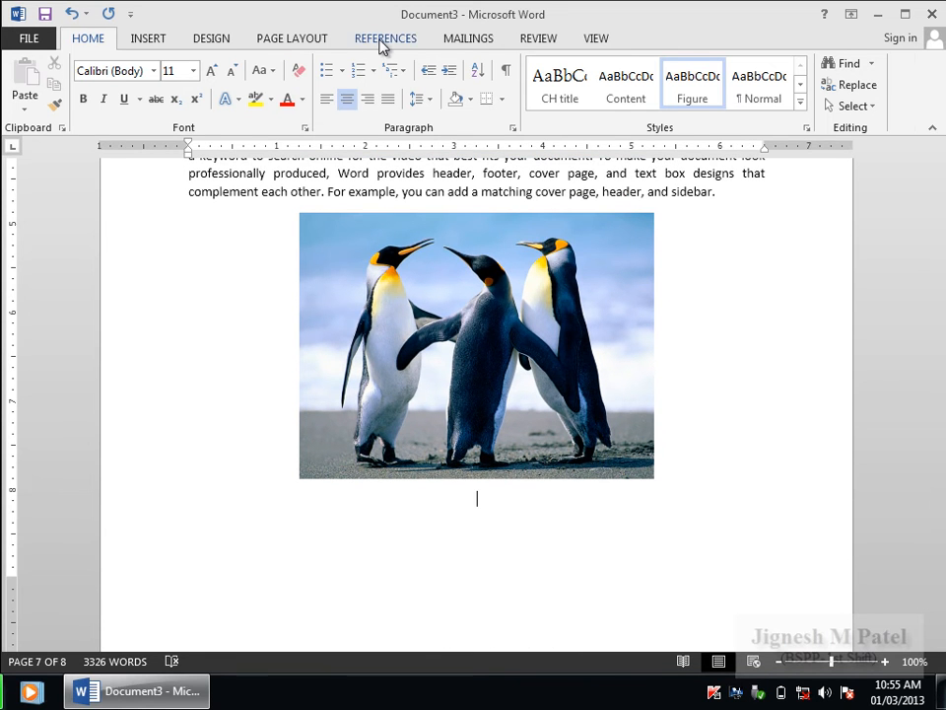
pyautogui.click(383, 41)
pyautogui.click(511, 96)
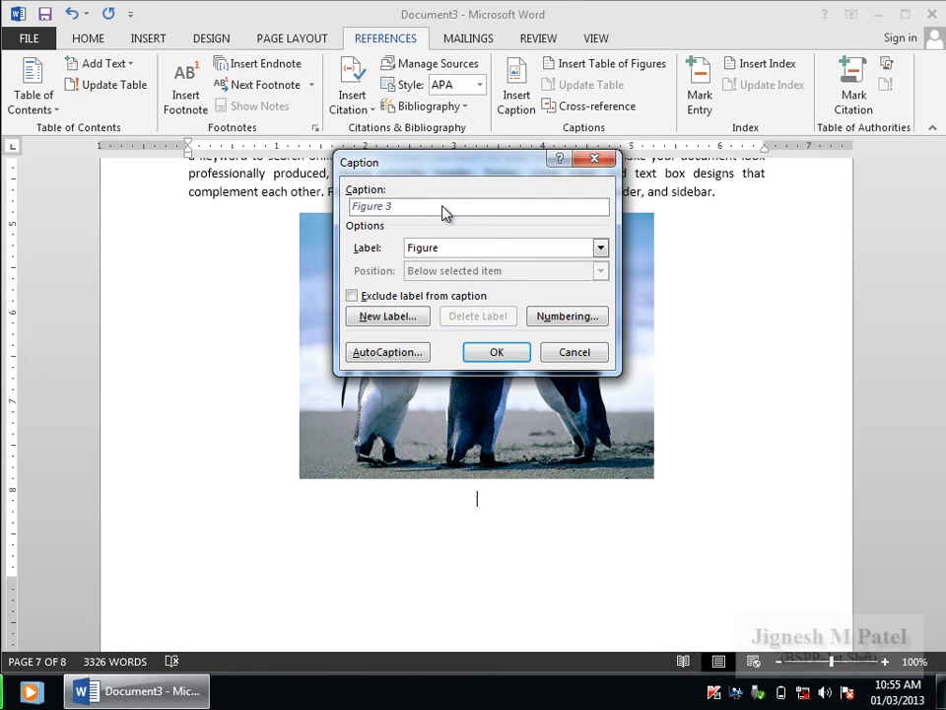
pyautogui.write('Pn')
pyautogui.write('nguins')
pyautogui.click(497, 352)
pyautogui.click(88, 40)
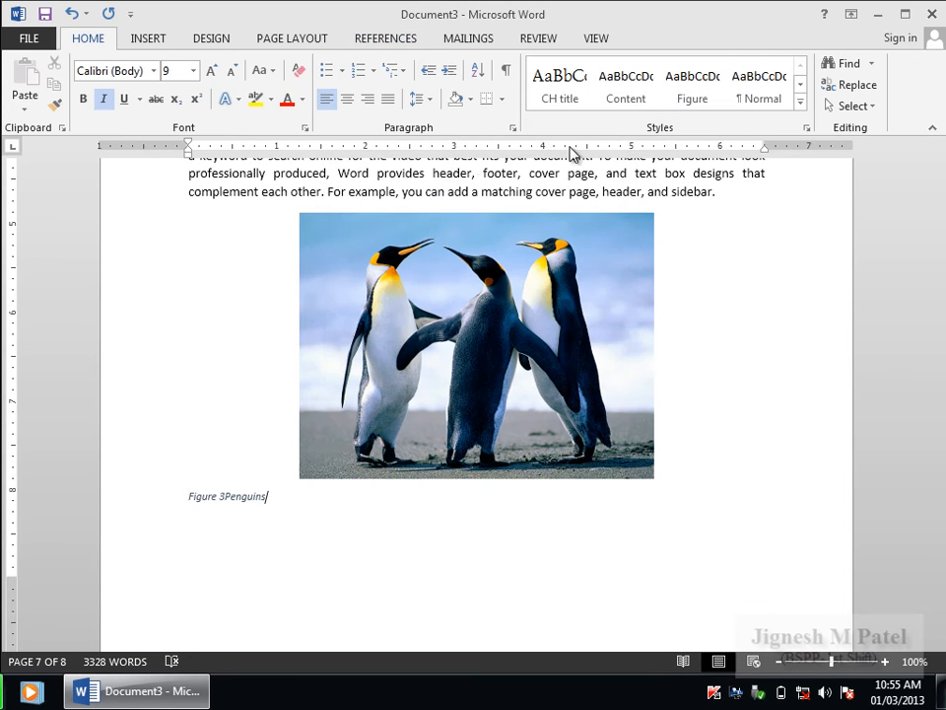
pyautogui.click(695, 89)
# Apply the Figure style to the empty line below the koala picture on page 8.
pyautogui.scroll(-1, 567, 424)
pyautogui.scroll(-8, 567, 423)
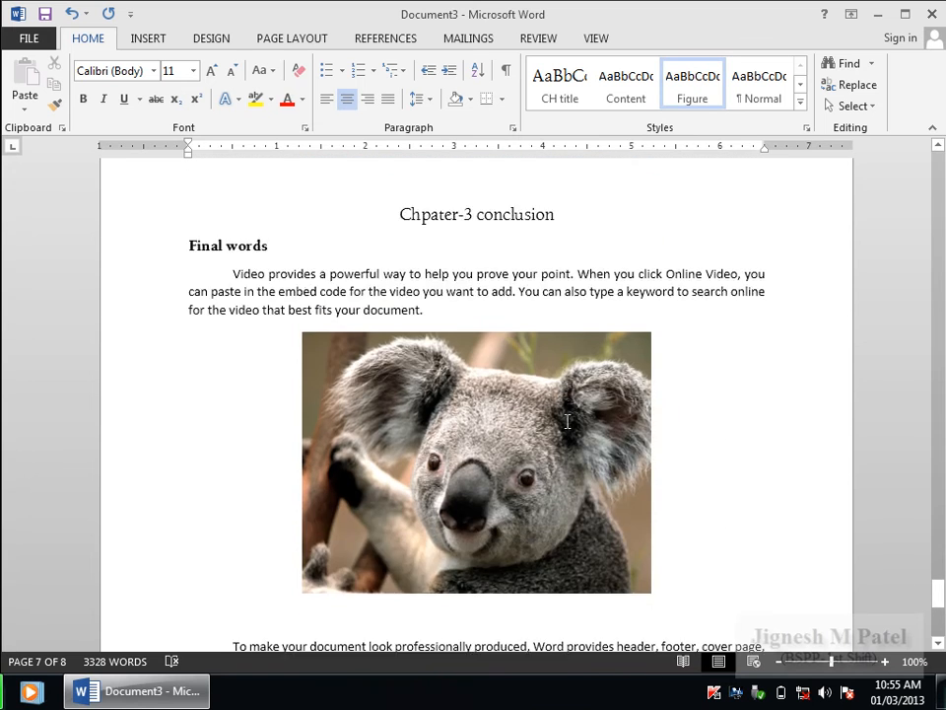
pyautogui.click(504, 378)
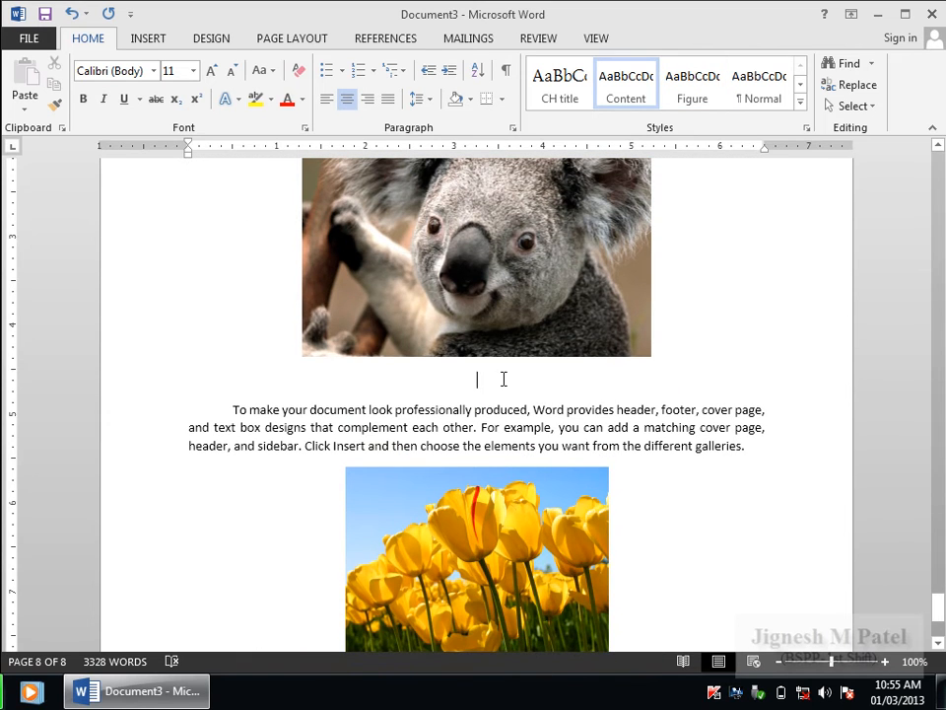
pyautogui.click(682, 102)
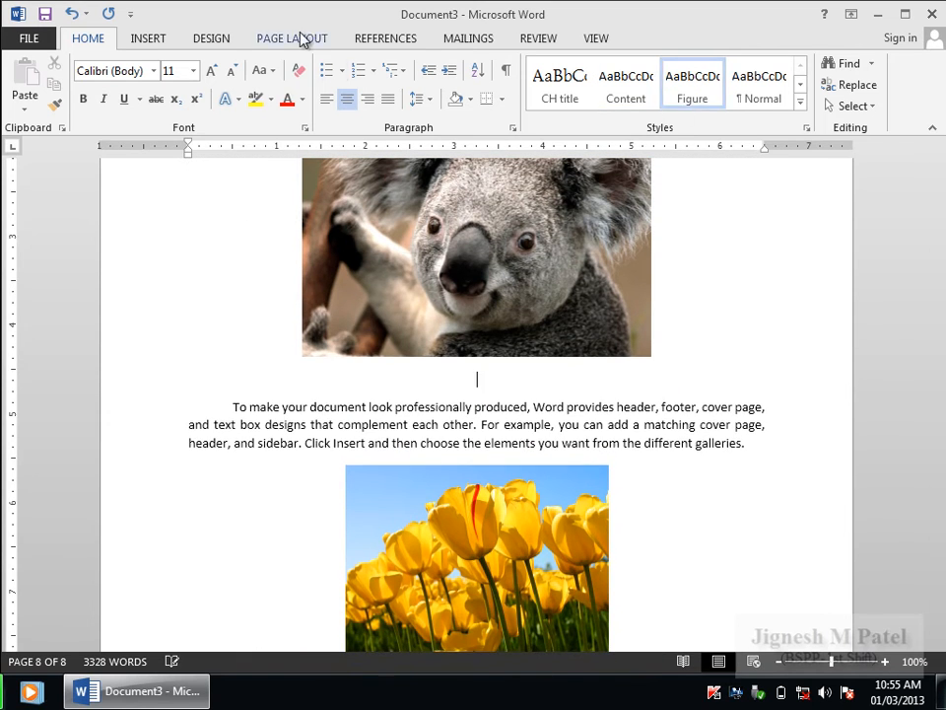
# Insert a numbered Figure caption with the text "kwala" below the koala picture and apply the Figure style to it.
pyautogui.click(378, 40)
pyautogui.click(515, 98)
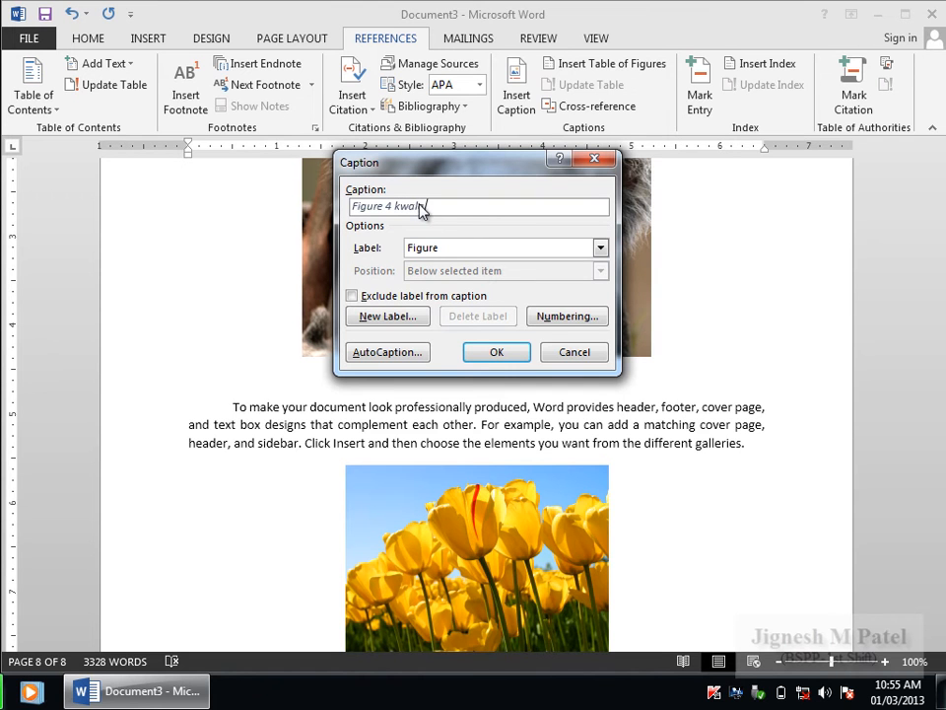
pyautogui.click(496, 353)
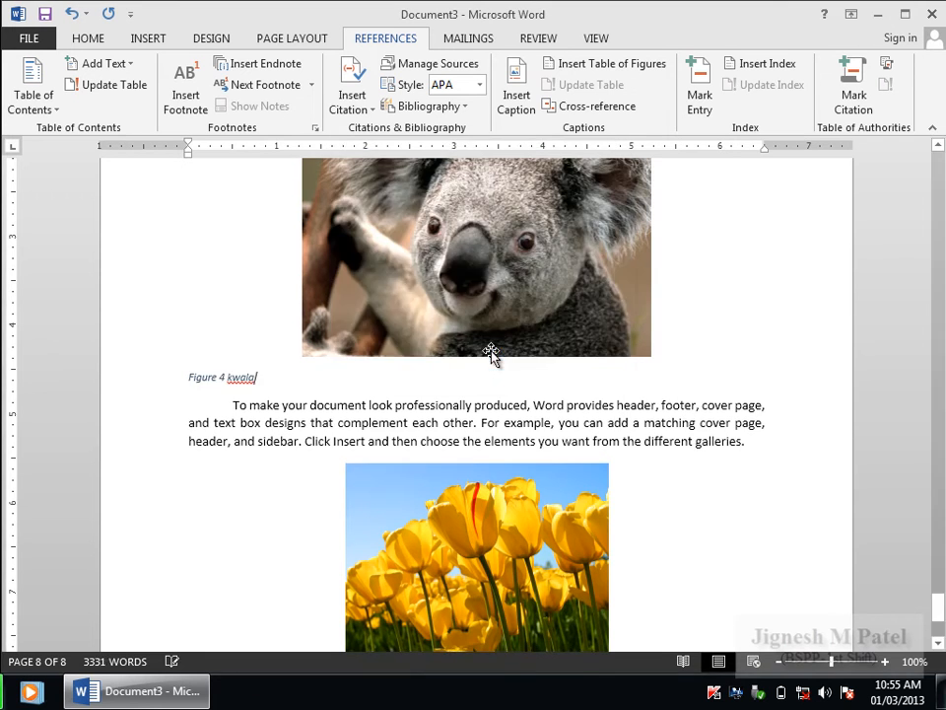
pyautogui.click(94, 41)
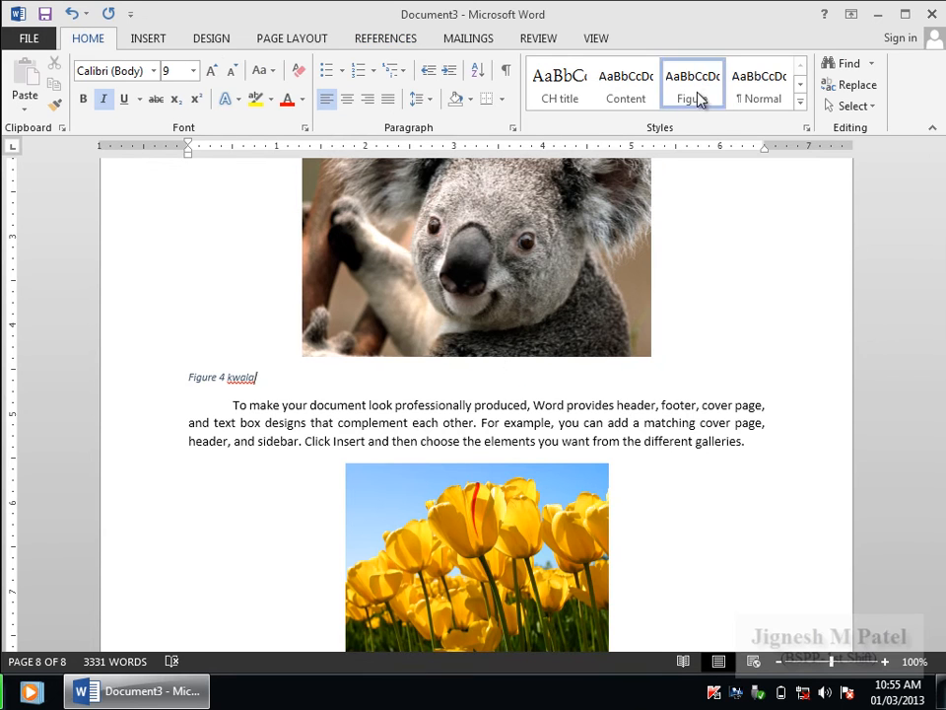
pyautogui.click(695, 90)
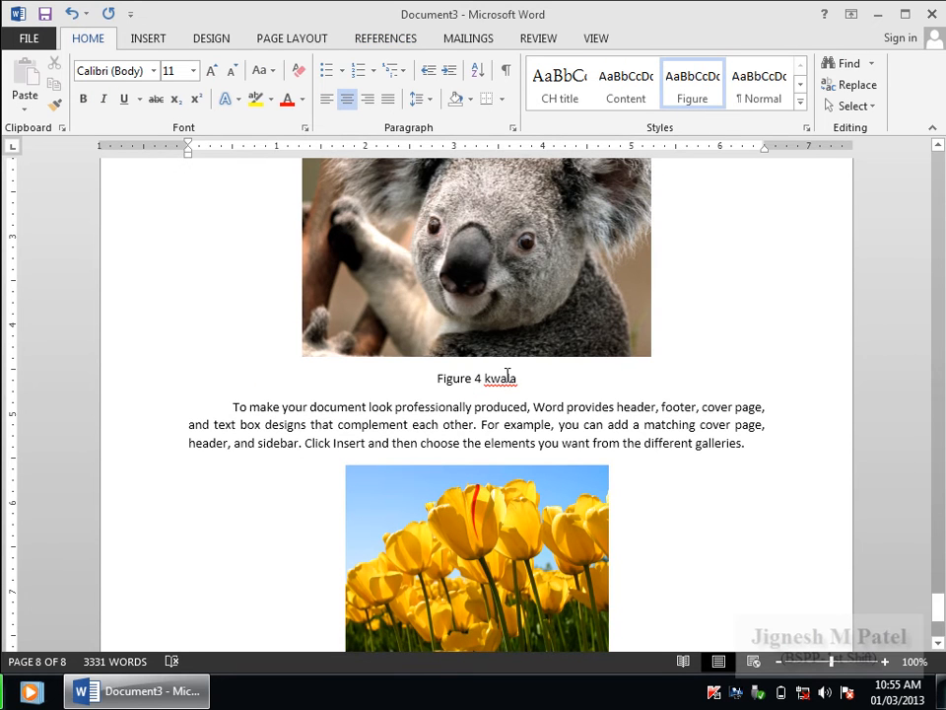
# Replace the misspelled word in the koala picture's caption with the spelling suggestion "kwela".
pyautogui.rightClick(507, 377)
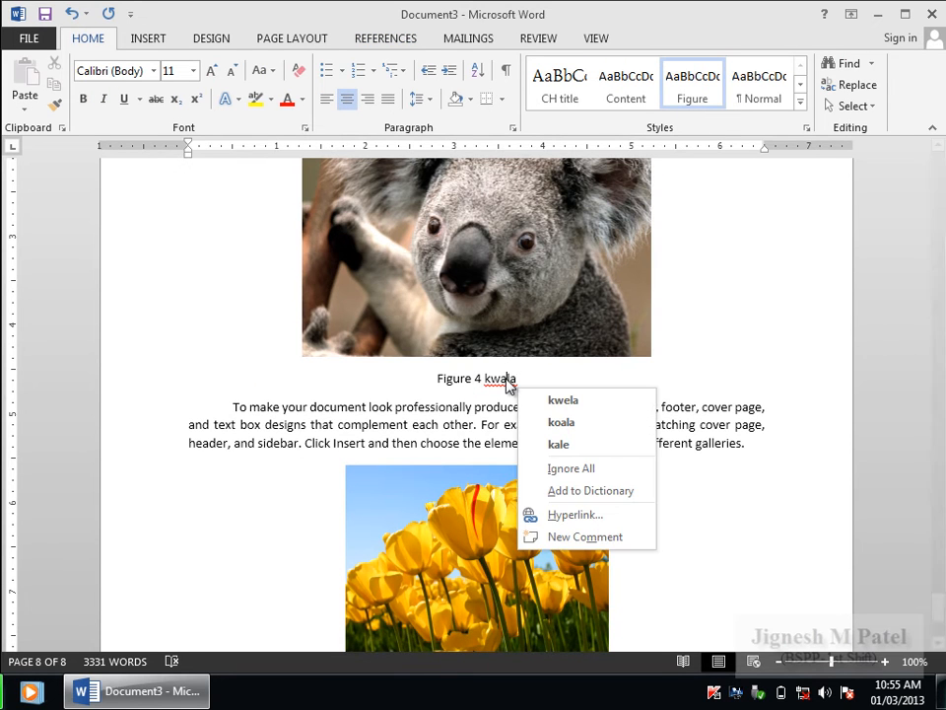
pyautogui.click(565, 400)
# Insert a numbered Figure caption with the text "tulip" below the tulips picture on page 8 and apply the Figure style to it.
pyautogui.scroll(-4, 522, 394)
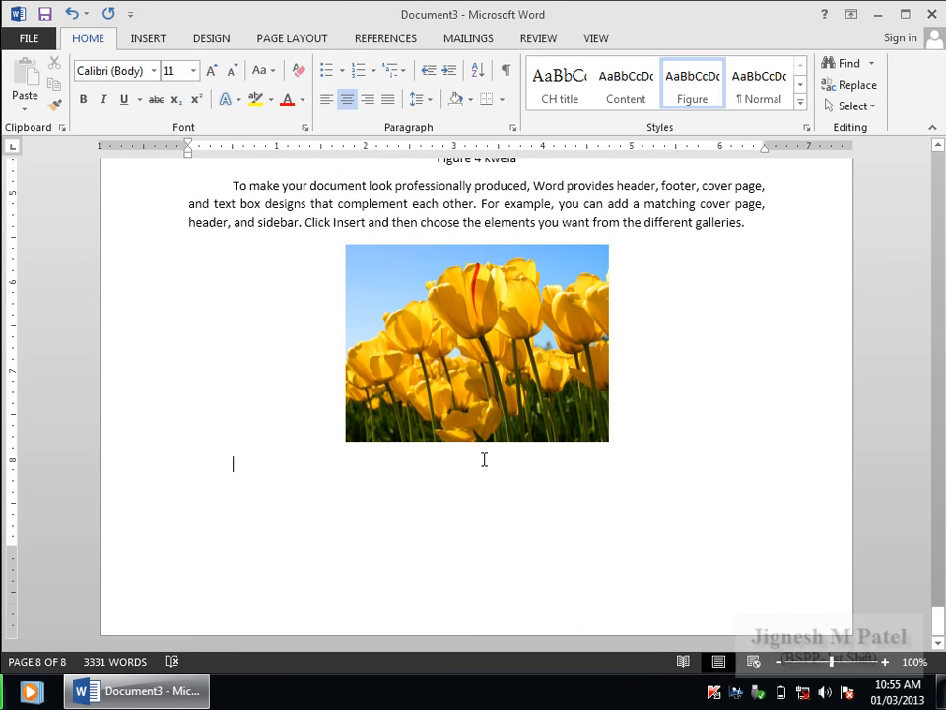
pyautogui.click(490, 464)
pyautogui.click(693, 91)
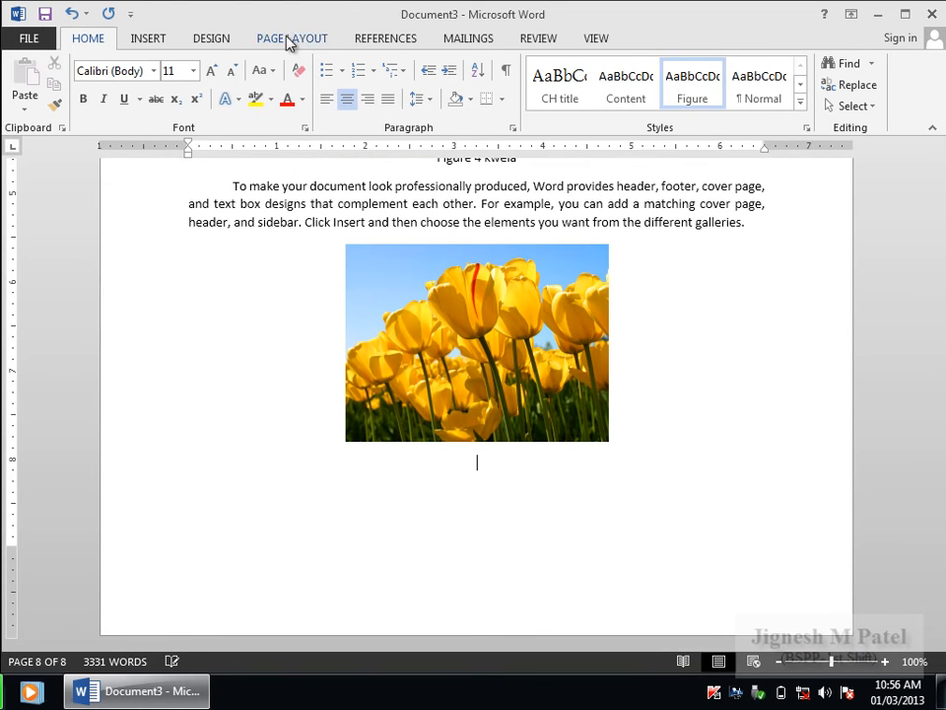
pyautogui.click(383, 36)
pyautogui.click(516, 89)
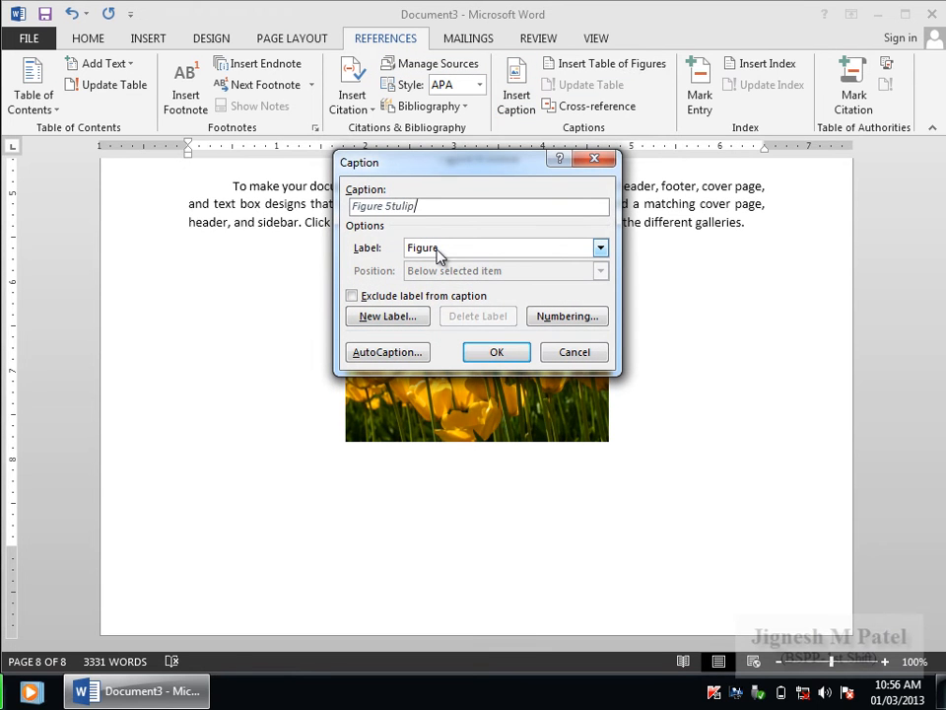
pyautogui.click(505, 352)
pyautogui.click(108, 39)
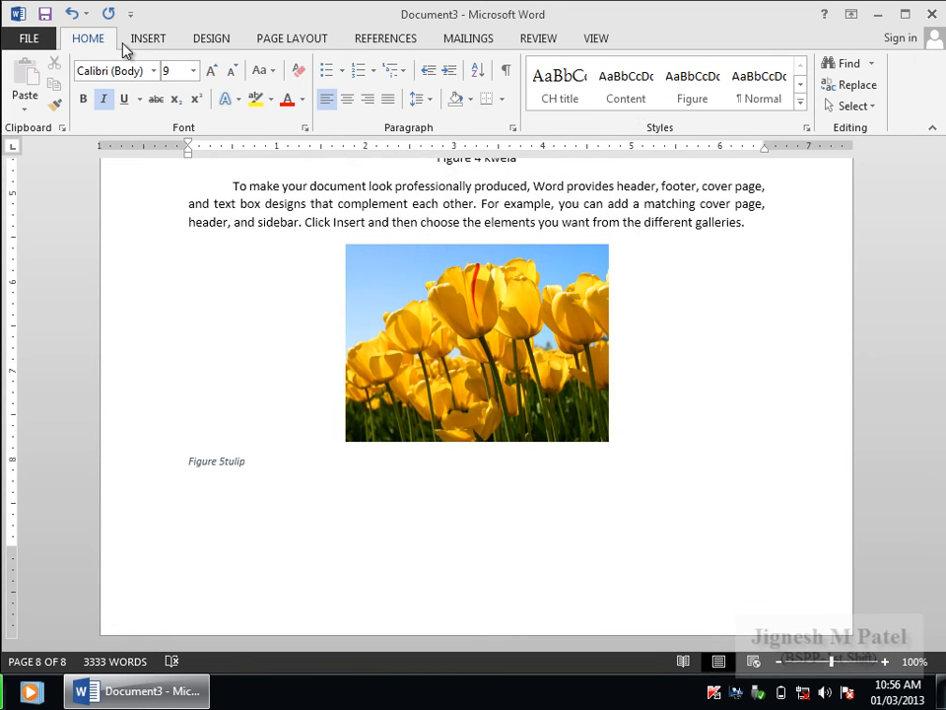
pyautogui.click(688, 91)
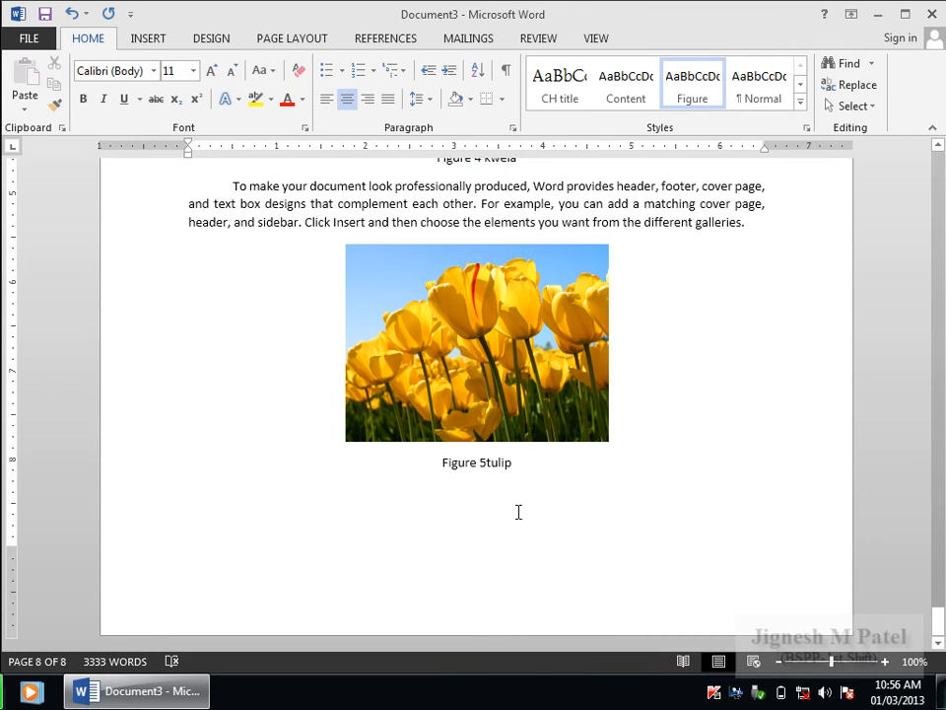
# Try the Sub Topic style on the mountain picture on page 3.
pyautogui.scroll(10, 519, 510)
pyautogui.click(939, 591)
pyautogui.moveTo(939, 594); pyautogui.dragTo(936, 307)
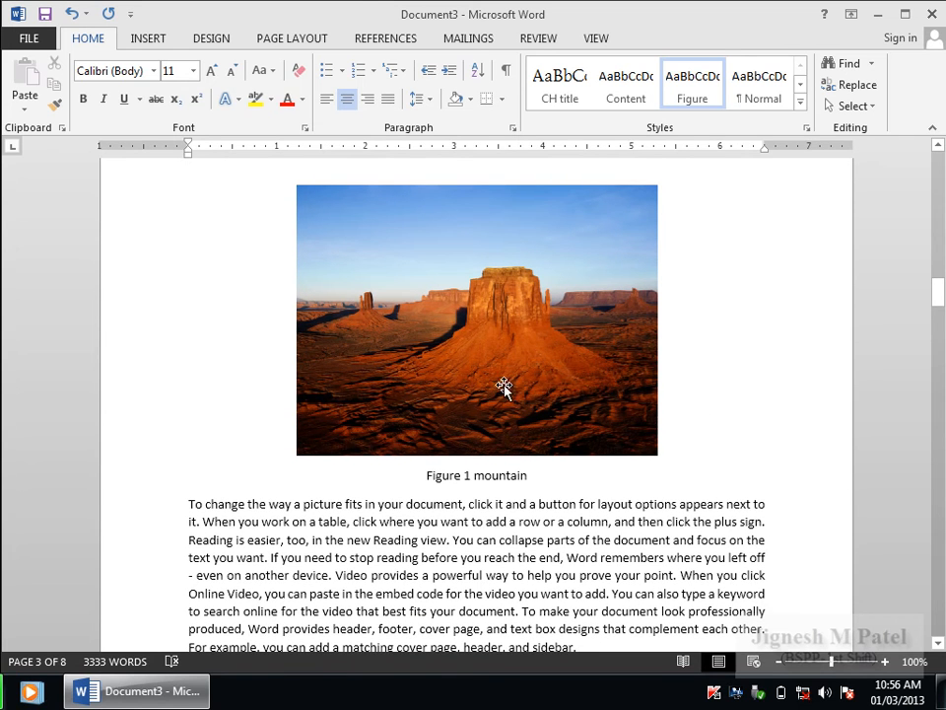
pyautogui.click(507, 348)
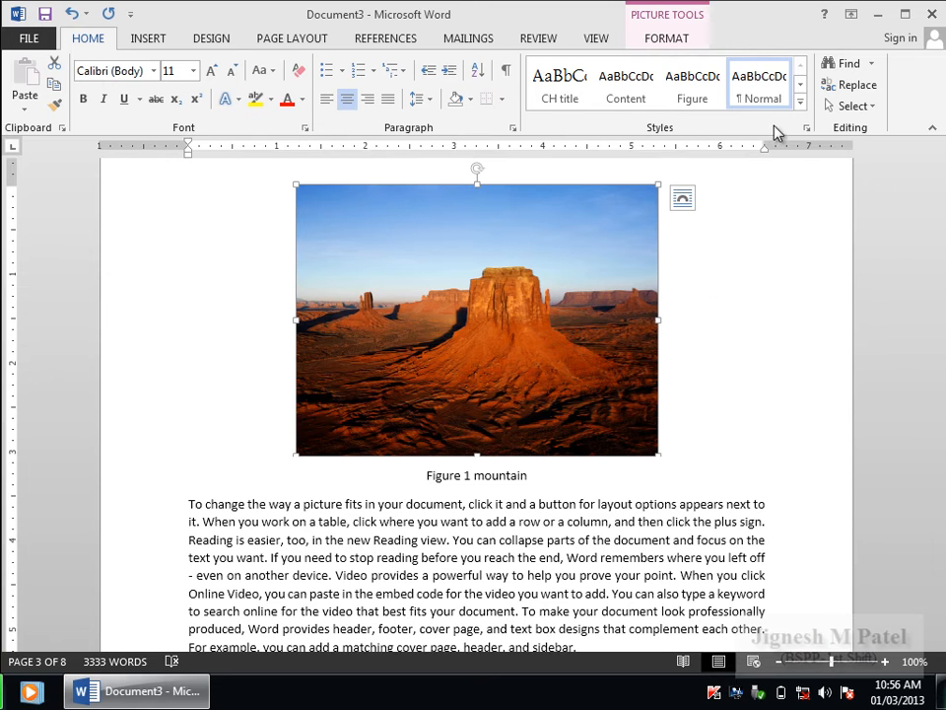
pyautogui.click(800, 103)
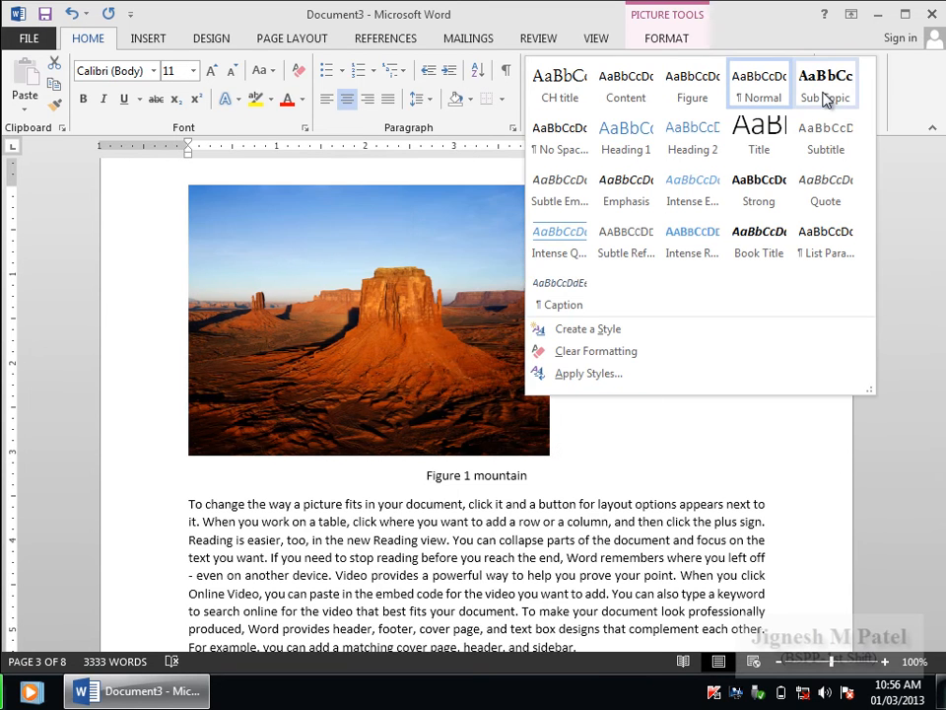
pyautogui.click(833, 94)
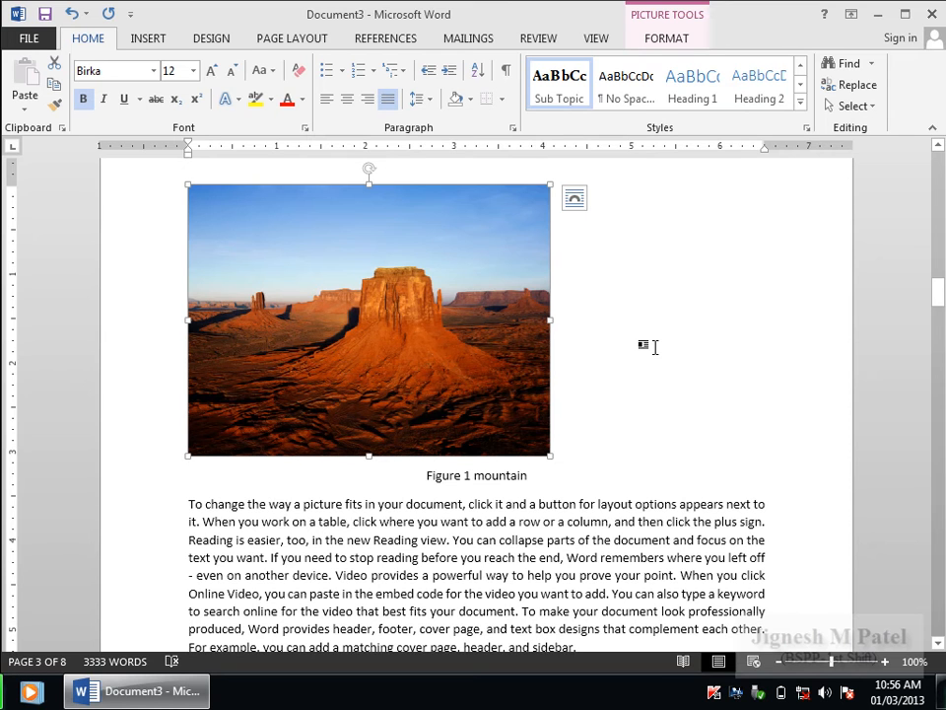
# Return the mountain picture to the Normal style and centre it.
pyautogui.click(803, 111)
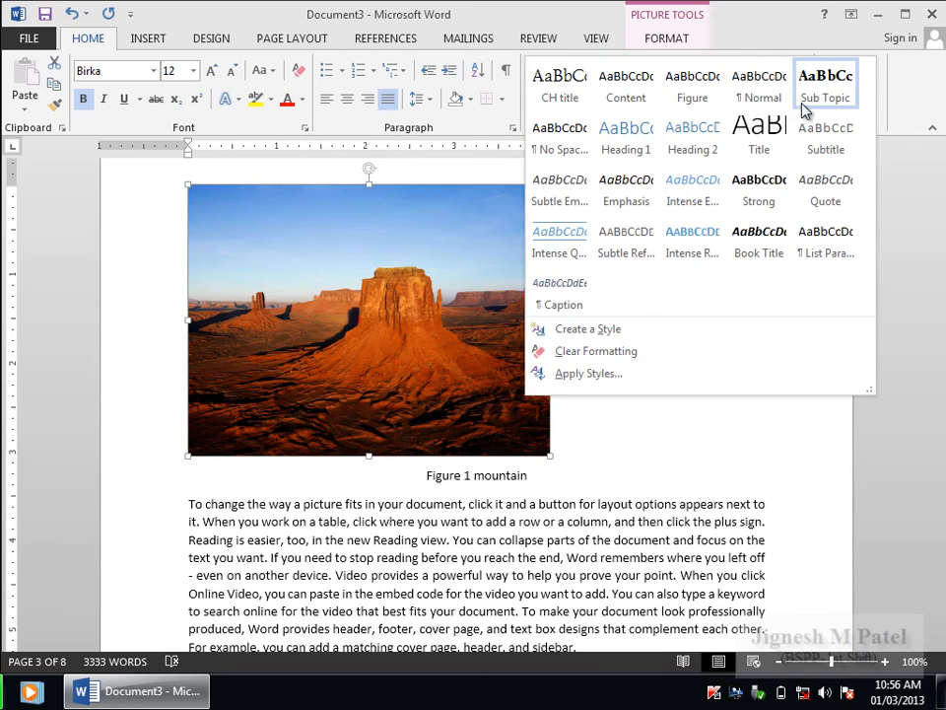
pyautogui.click(764, 104)
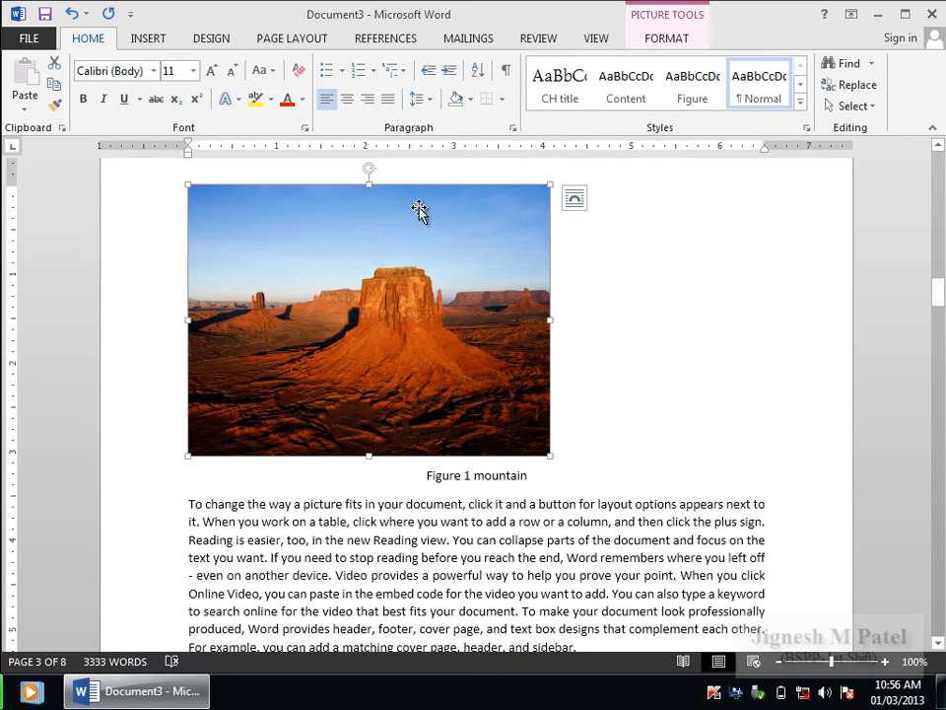
pyautogui.click(347, 99)
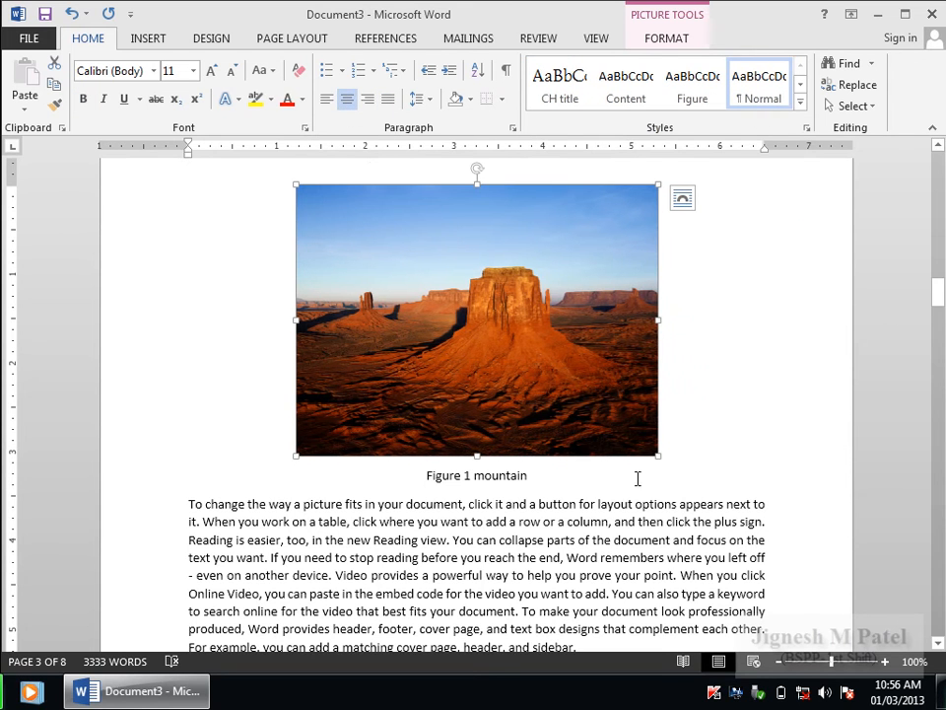
pyautogui.click(44, 15)
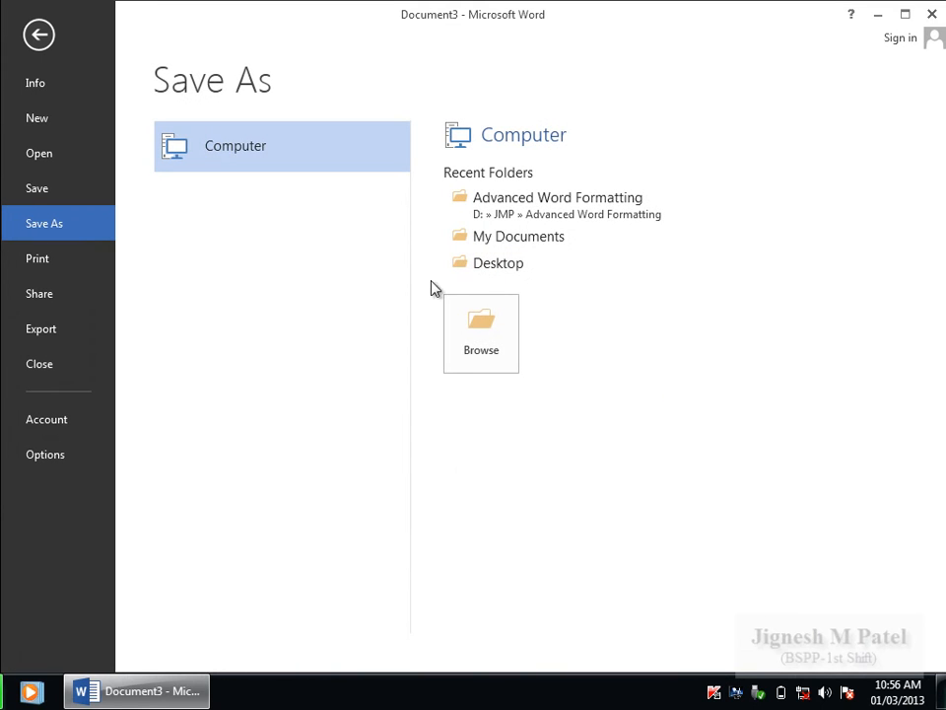
pyautogui.click(41, 191)
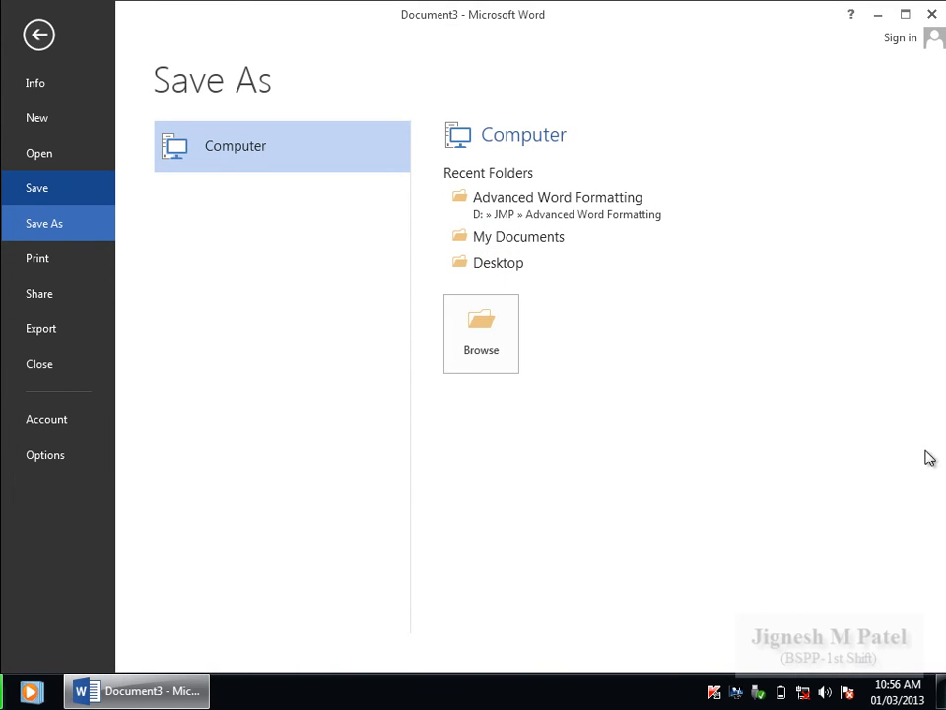
pyautogui.click(40, 35)
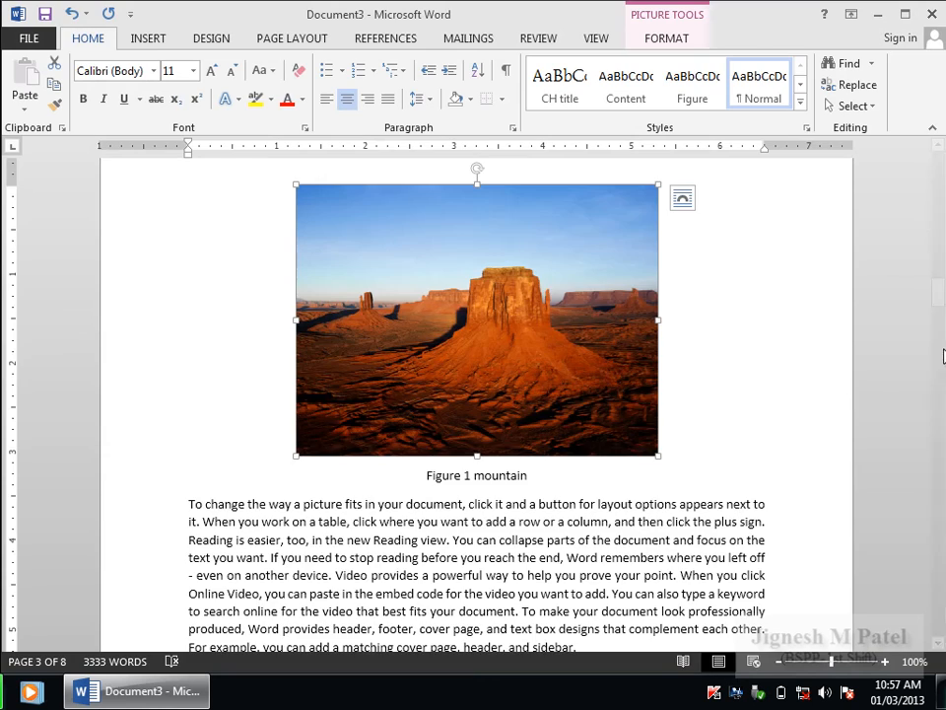
# Show the formatting marks and insert six empty lines between the table of contents and the page break on page 1.
pyautogui.moveTo(940, 300); pyautogui.dragTo(938, 180)
pyautogui.click(276, 458)
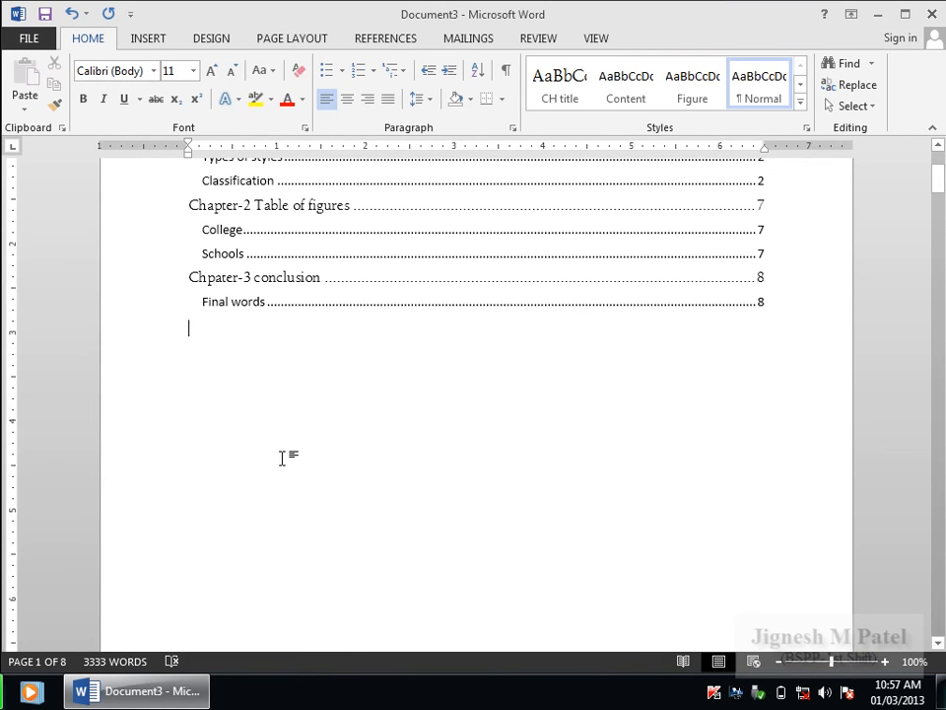
pyautogui.click(504, 73)
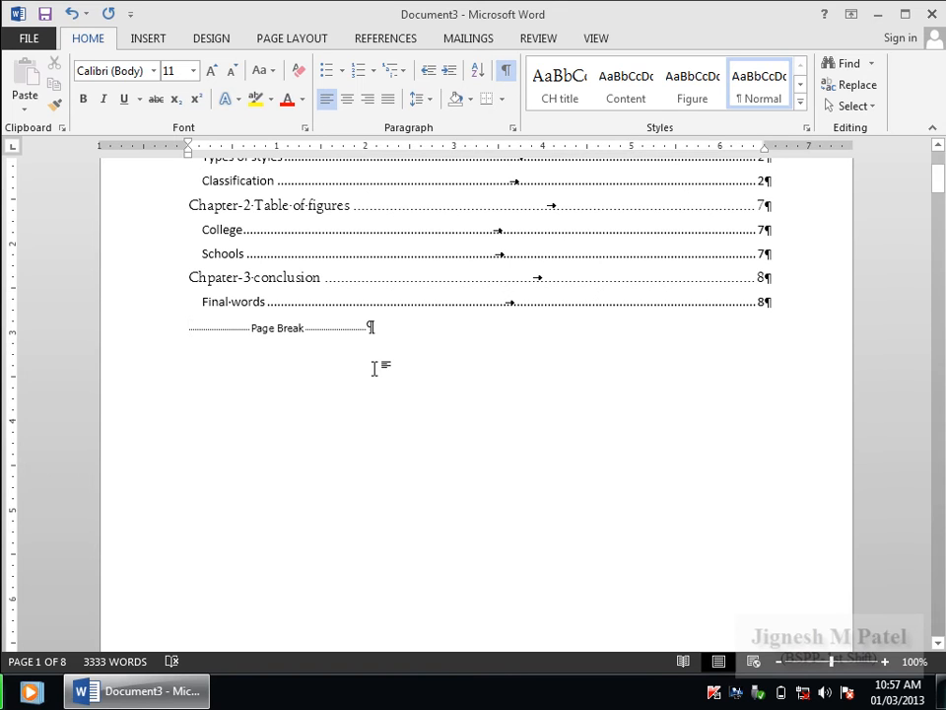
pyautogui.press('Return')
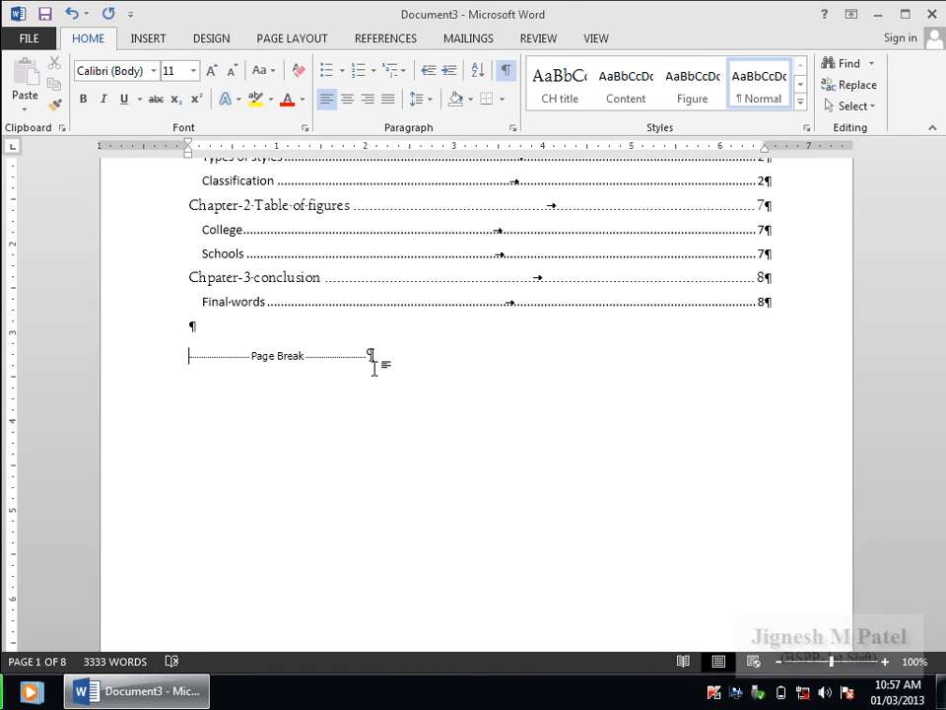
pyautogui.press('Return')
pyautogui.press('Return')
pyautogui.press('Return')
pyautogui.press('Return')
pyautogui.press('Return')
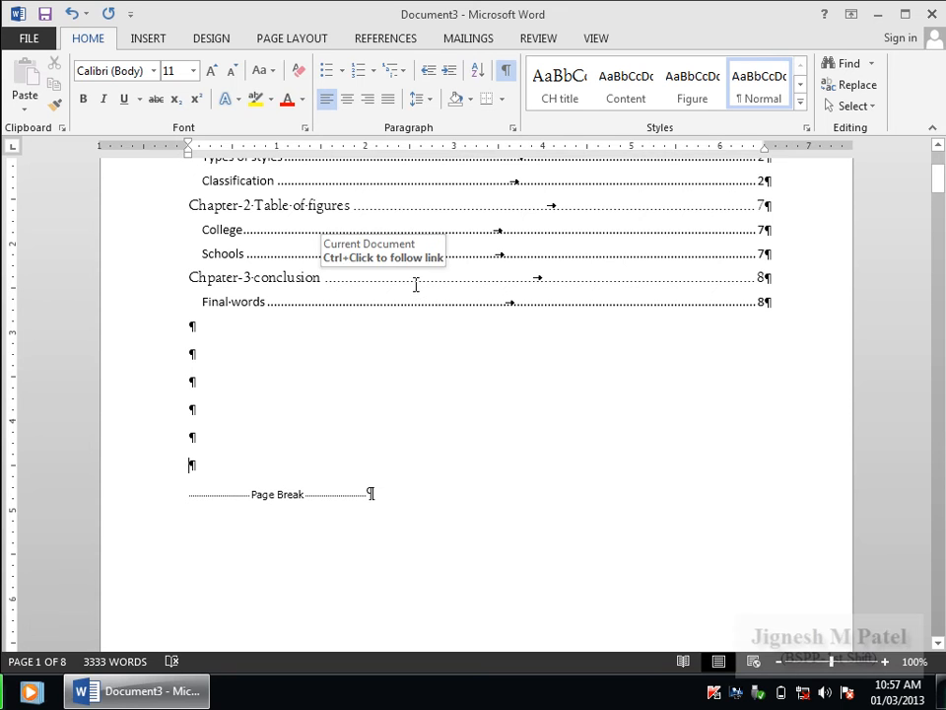
# Hide the formatting marks and insert a page break in the empty lines below the table of contents to start a blank page 2.
pyautogui.scroll(4, 417, 288)
pyautogui.click(213, 322)
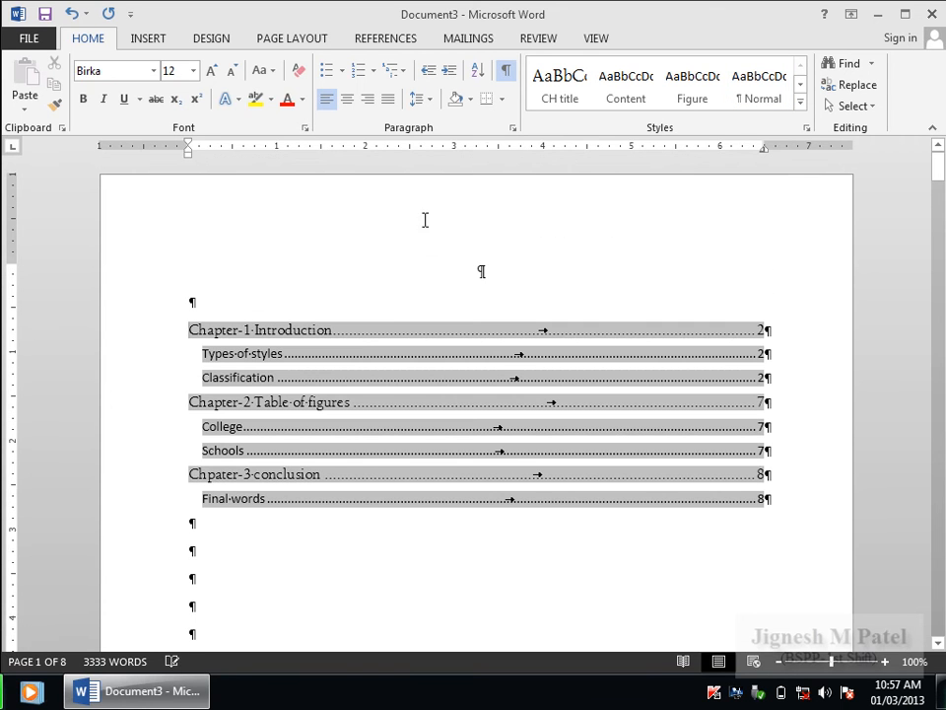
pyautogui.click(505, 75)
pyautogui.scroll(-5, 323, 471)
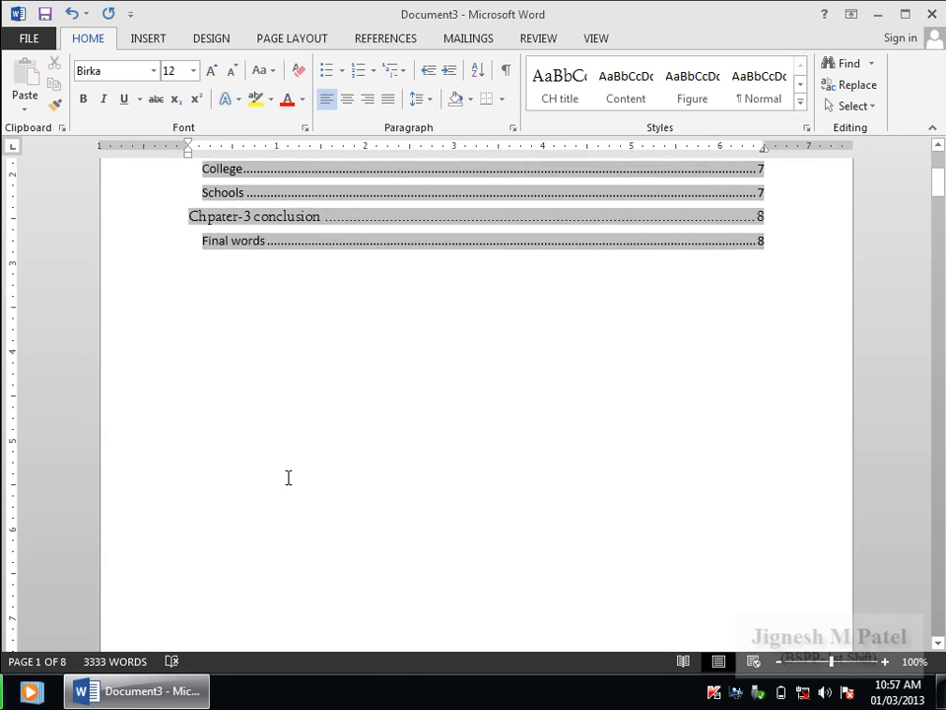
pyautogui.click(245, 389)
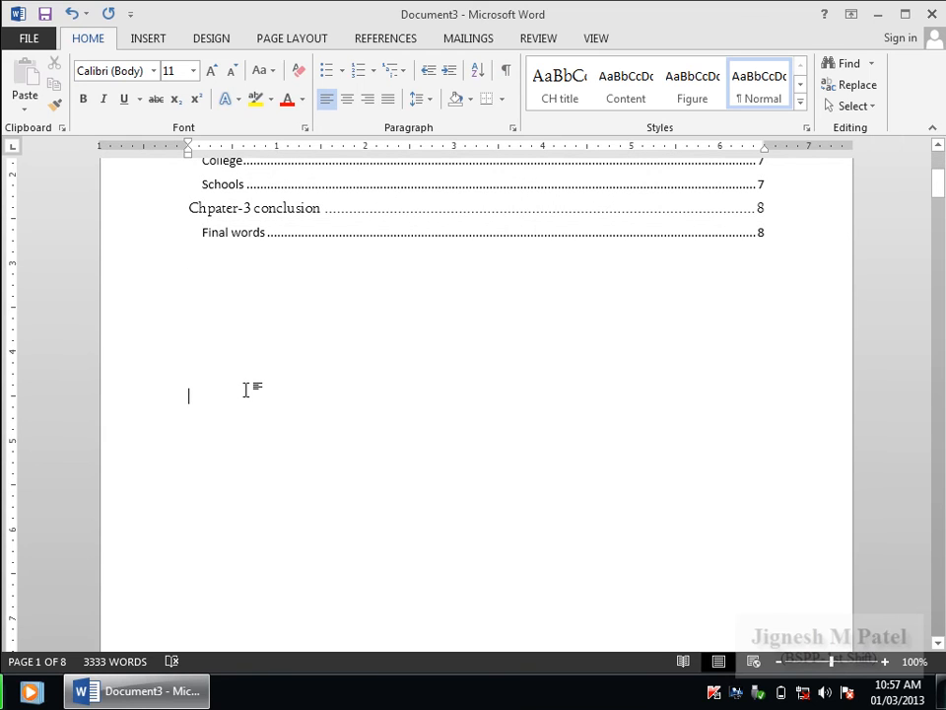
pyautogui.scroll(-3, 246, 389)
pyautogui.scroll(-3, 246, 389)
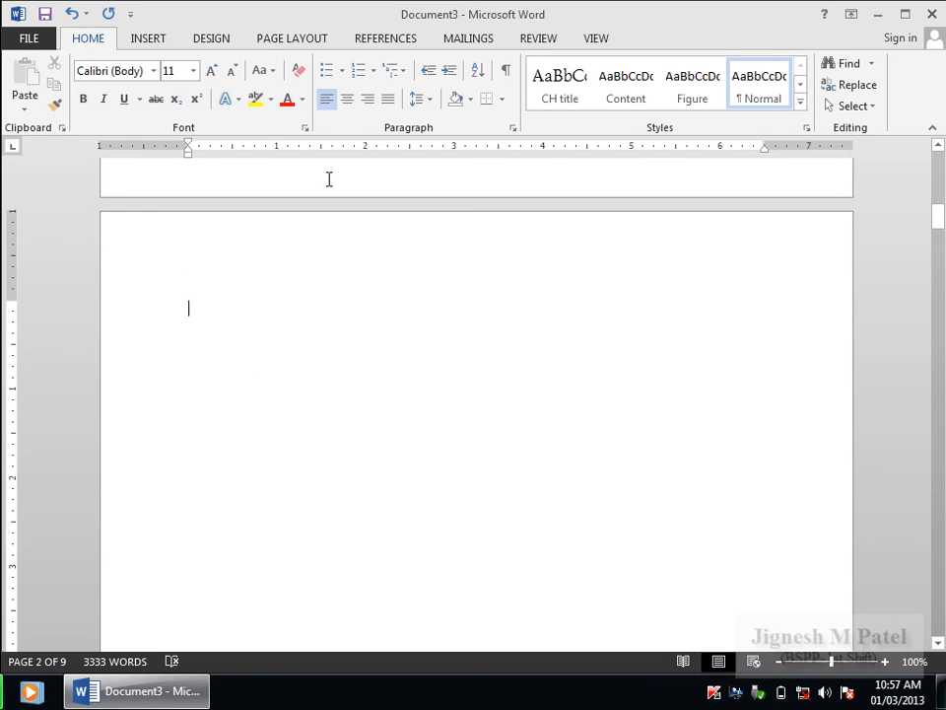
# Start a table of figures on the blank page 2 and modify its Table of Figures style to Birka, 12 pt.
pyautogui.click(383, 40)
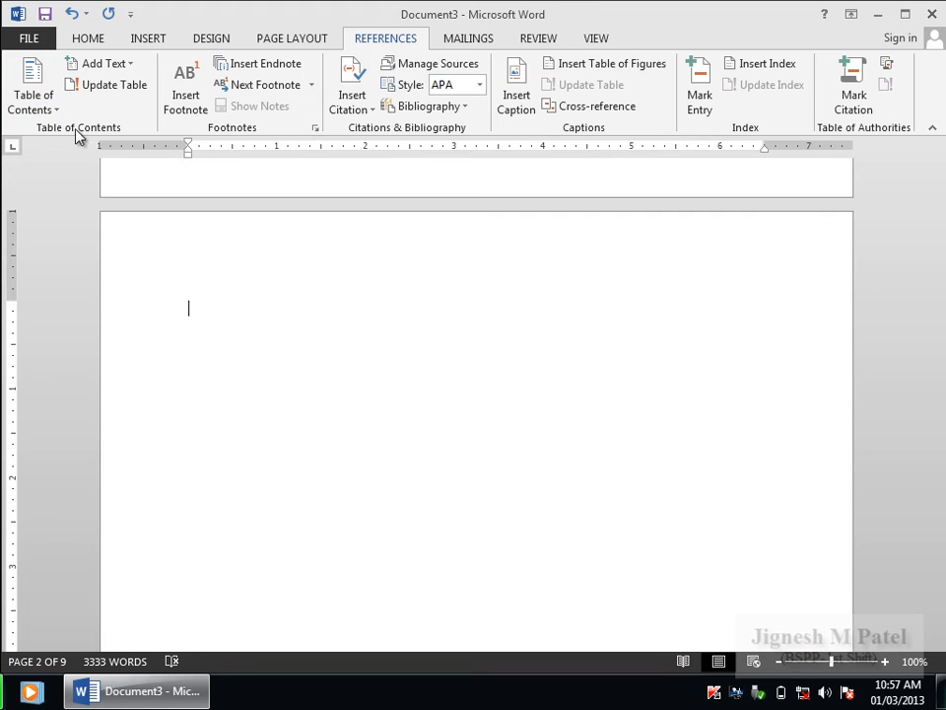
pyautogui.click(606, 69)
pyautogui.moveTo(543, 83); pyautogui.dragTo(562, 68)
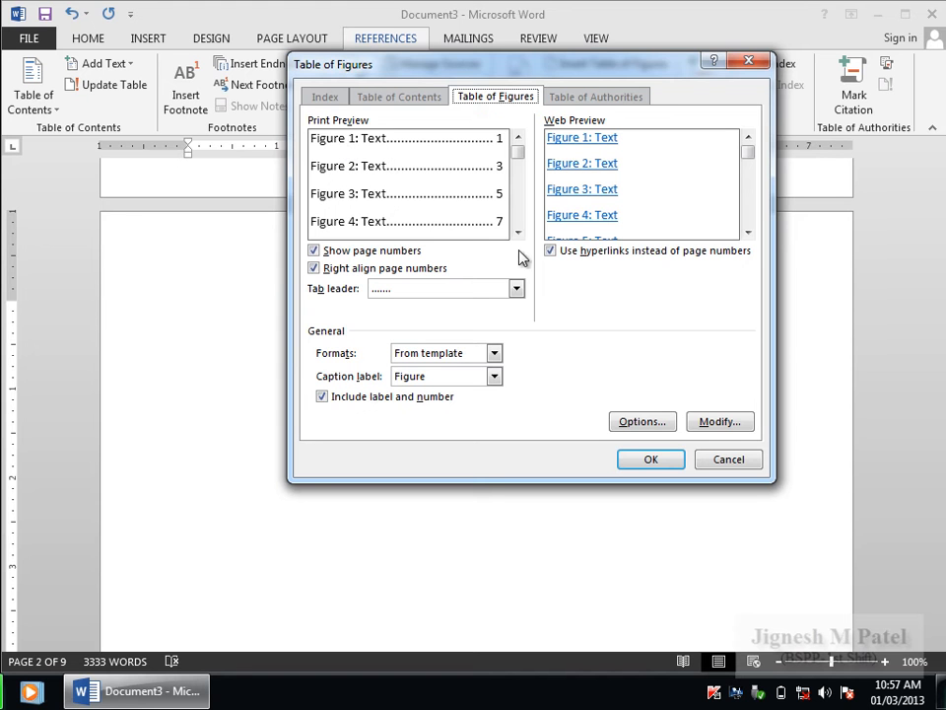
pyautogui.click(724, 421)
pyautogui.click(601, 355)
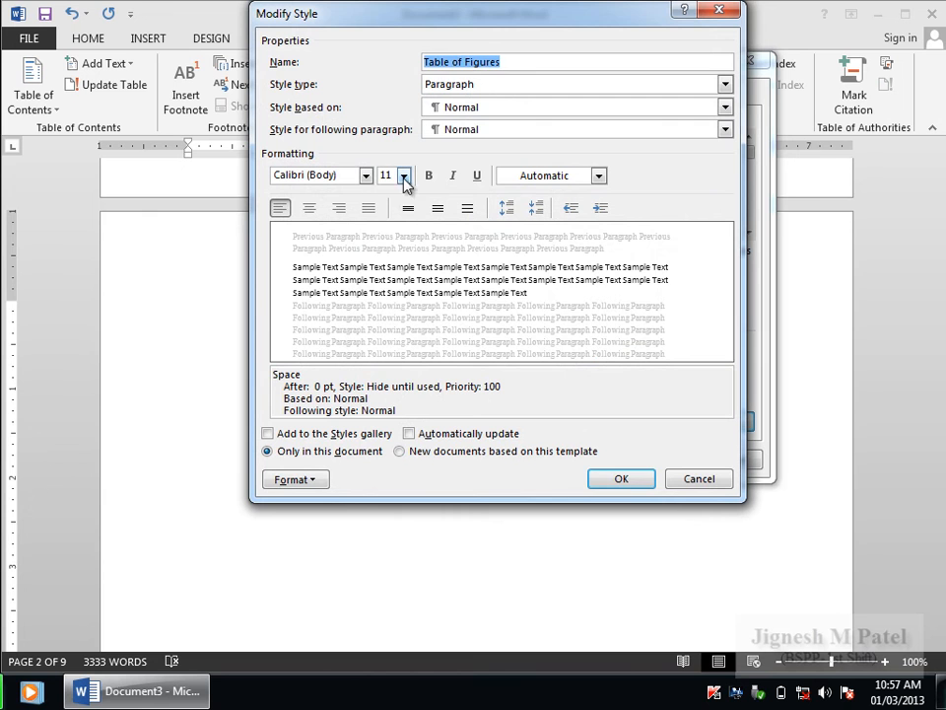
pyautogui.click(404, 177)
pyautogui.click(386, 241)
pyautogui.click(365, 176)
pyautogui.click(338, 239)
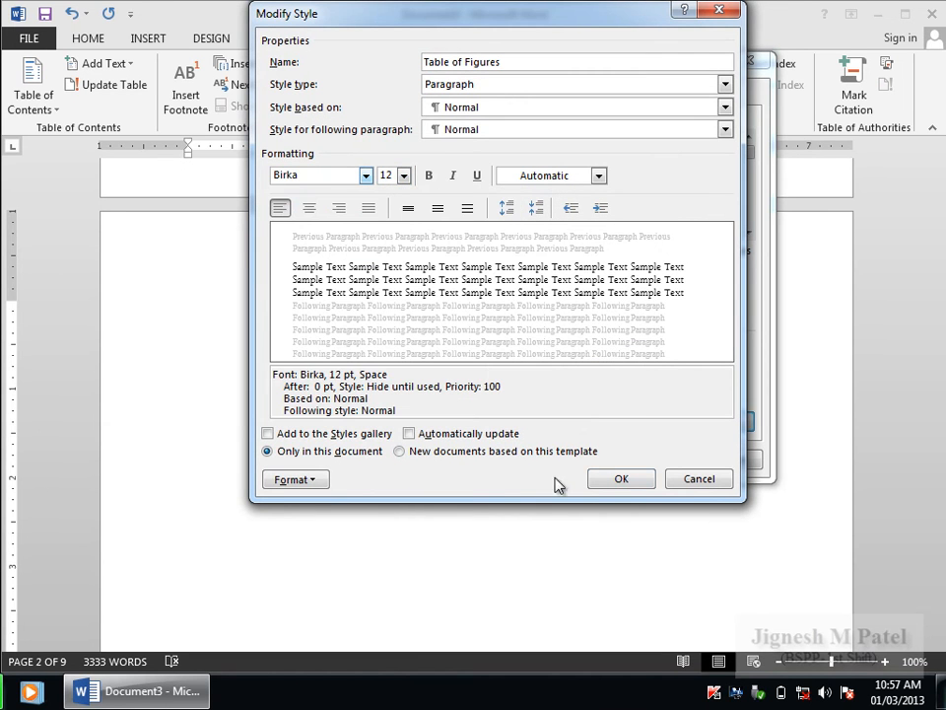
pyautogui.click(621, 480)
pyautogui.click(543, 456)
# Insert the table of figures for the Figure caption label with right-aligned page numbers and a dotted tab leader.
pyautogui.click(642, 421)
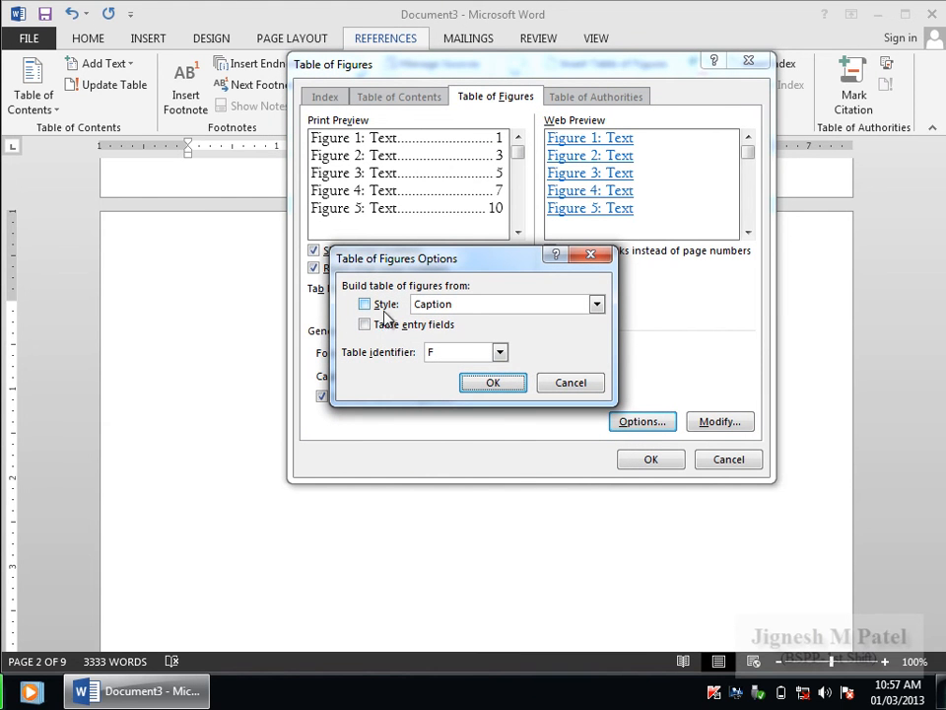
pyautogui.click(483, 386)
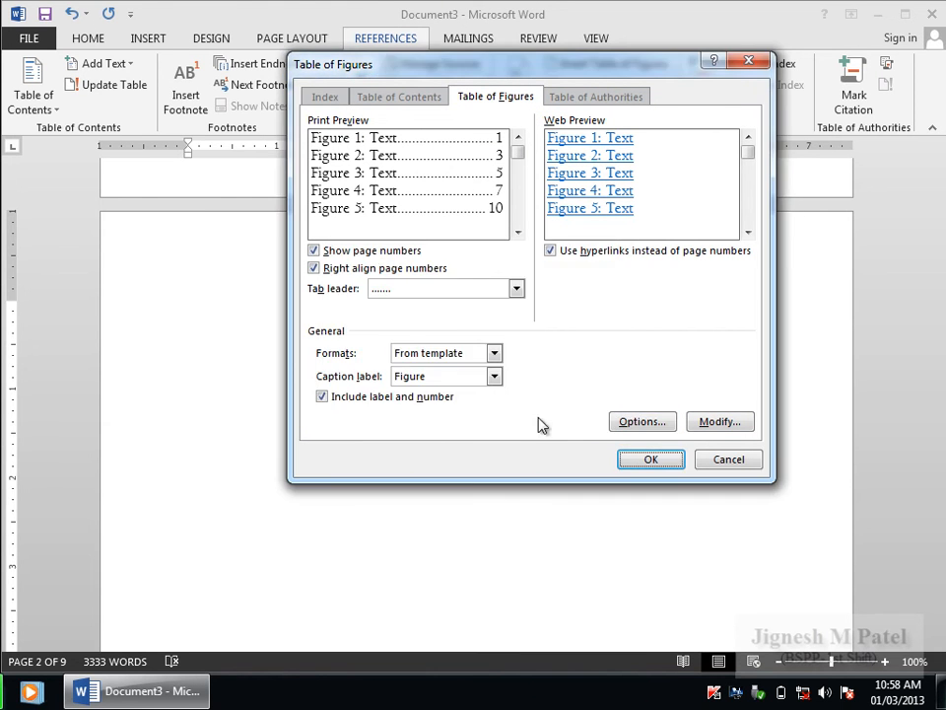
pyautogui.click(642, 461)
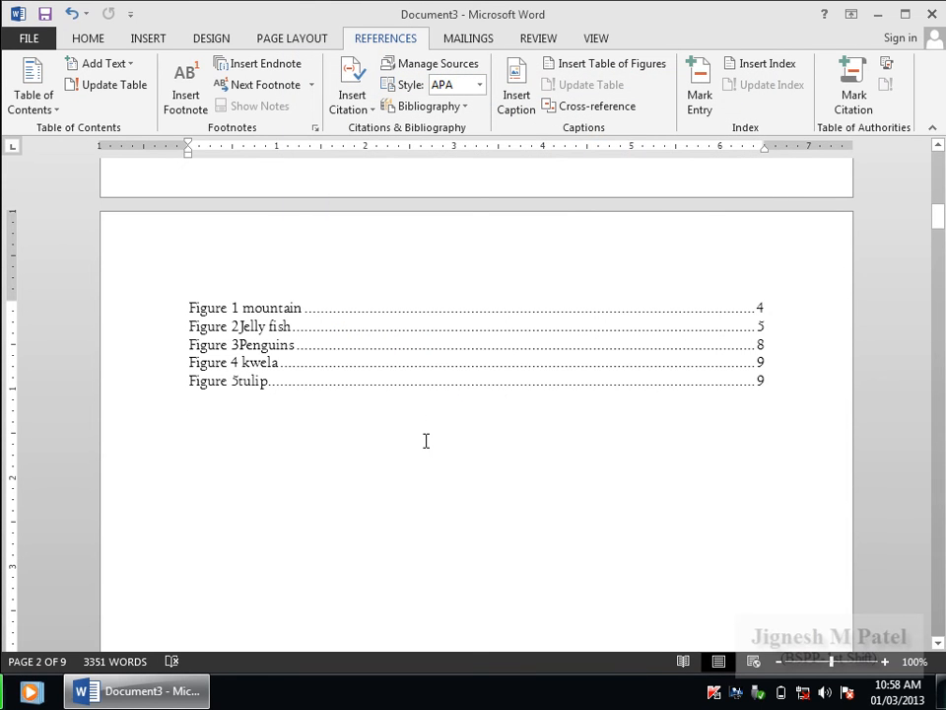
# Add an empty line above the first entry of the table of figures and place the cursor on it.
pyautogui.scroll(1, 425, 440)
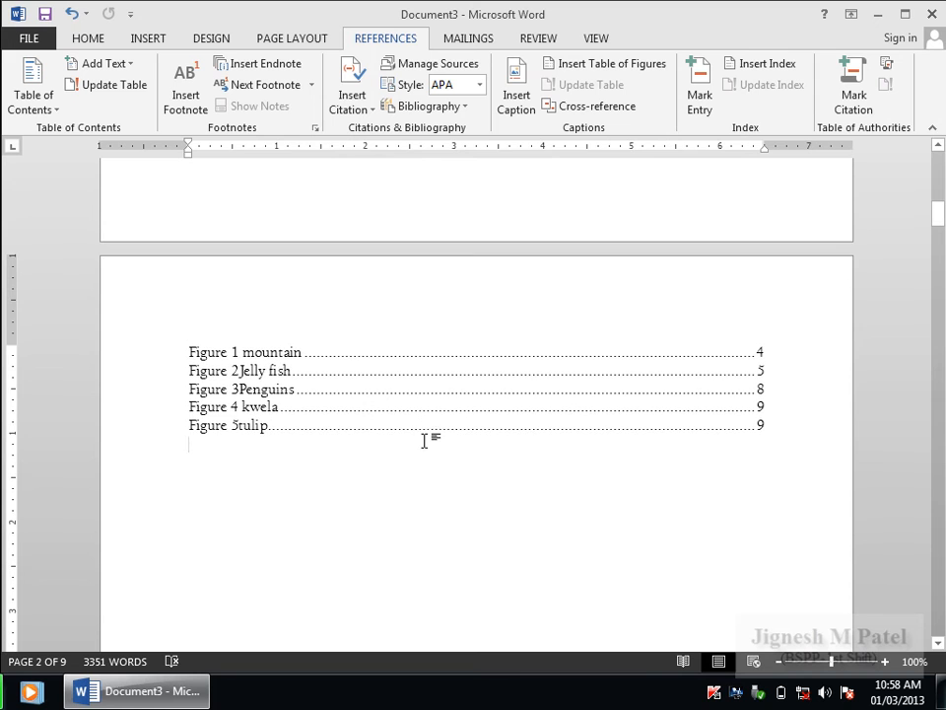
pyautogui.moveTo(936, 219)
pyautogui.mouseDown()
pyautogui.moveTo(937, 238)
pyautogui.moveTo(938, 218)
pyautogui.mouseUp()
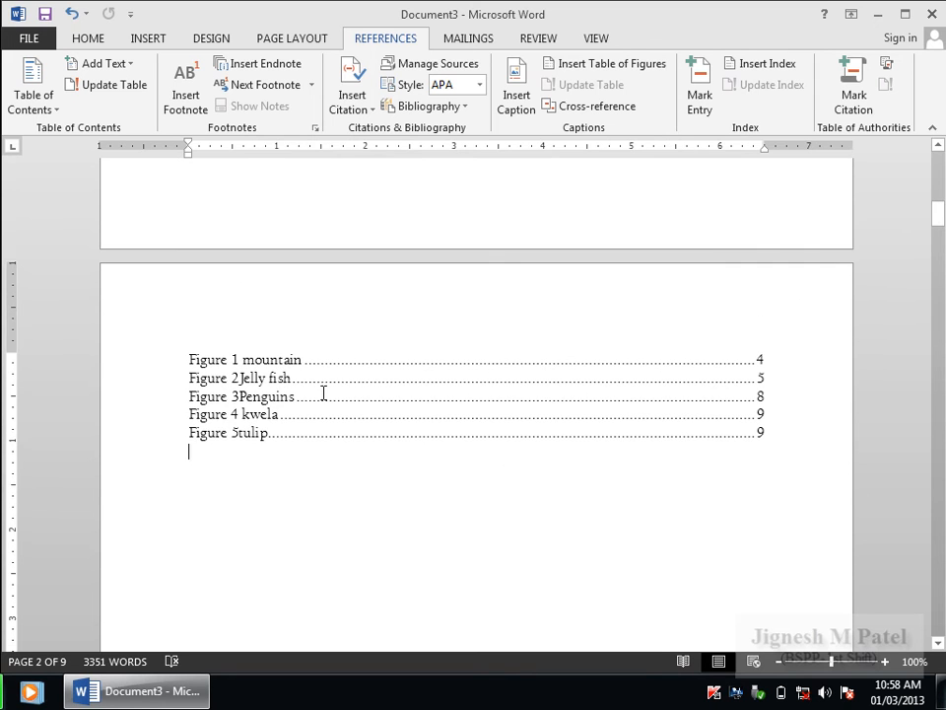
pyautogui.click(197, 358)
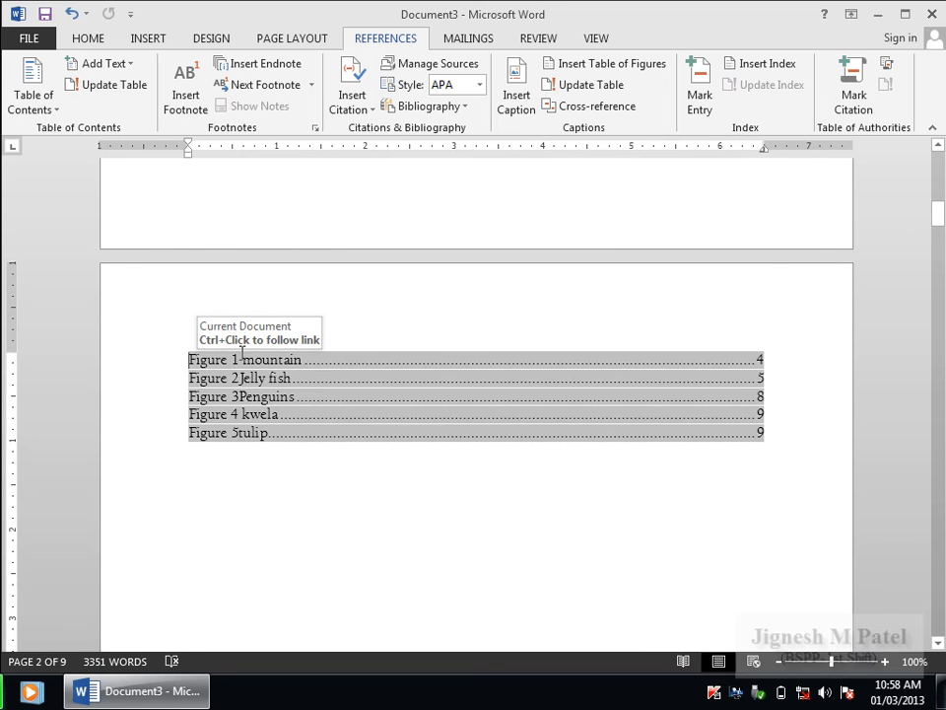
pyautogui.press('Return')
pyautogui.click(211, 344)
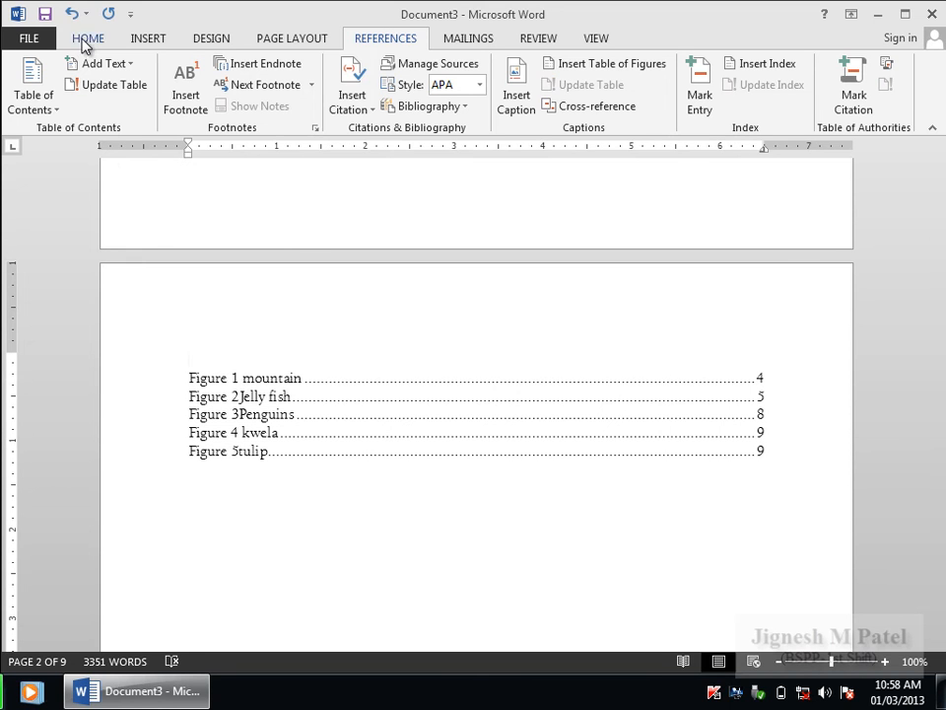
# Apply the Title style to the empty line above the table of figures and enter the heading "List of figures".
pyautogui.click(87, 38)
pyautogui.click(800, 101)
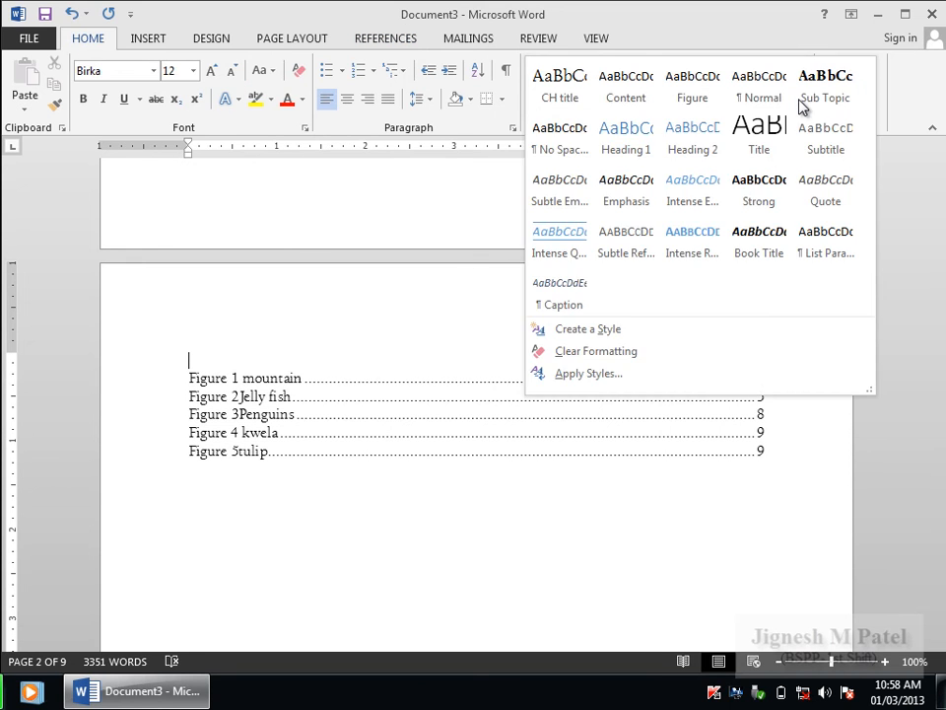
pyautogui.click(769, 133)
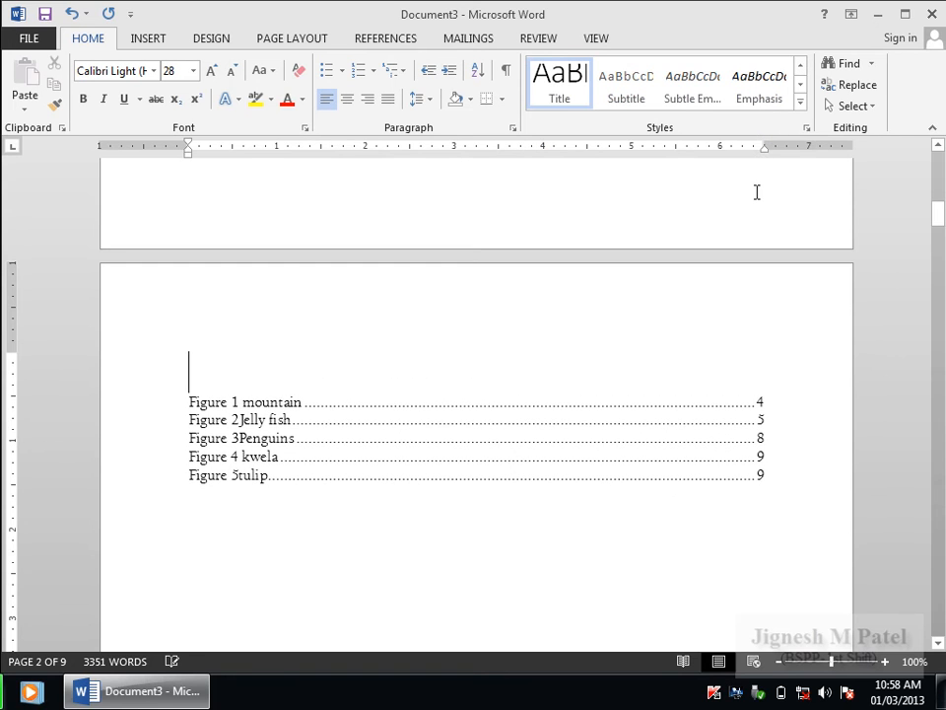
pyautogui.write('List of')
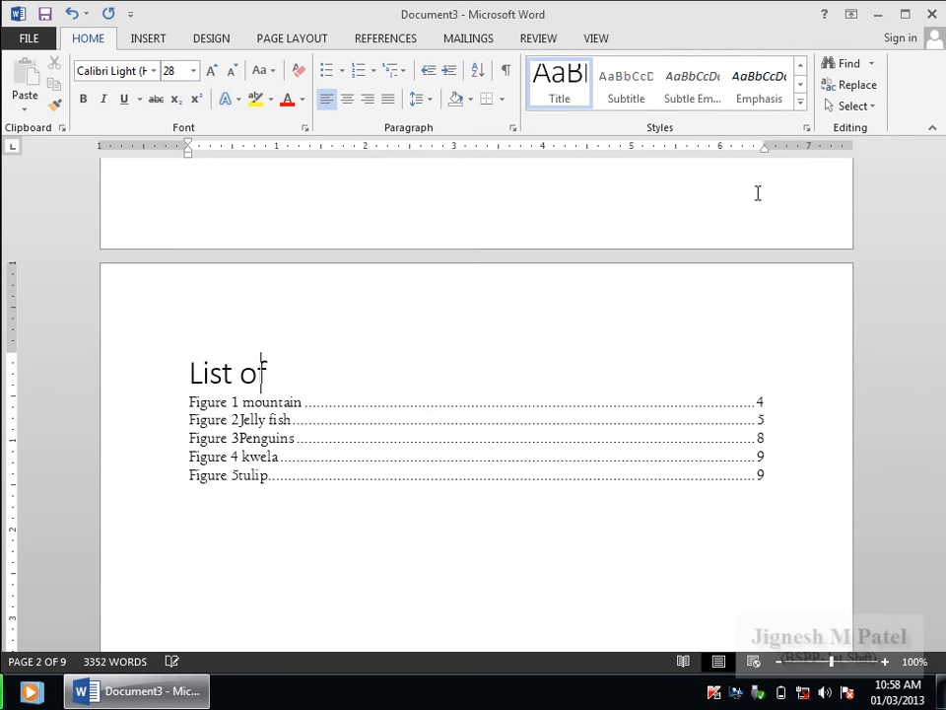
pyautogui.write(' figures')
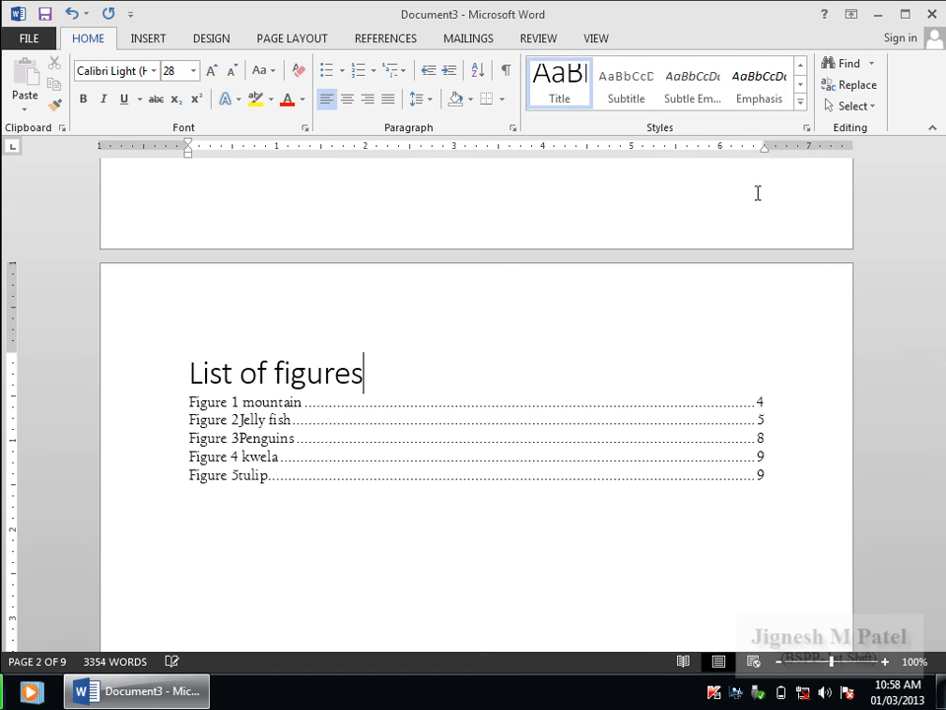
# Add the heading "Table of contents" in the Title style above the table of contents on page 1, followed by a new line.
pyautogui.moveTo(941, 239); pyautogui.dragTo(938, 165)
pyautogui.click(192, 313)
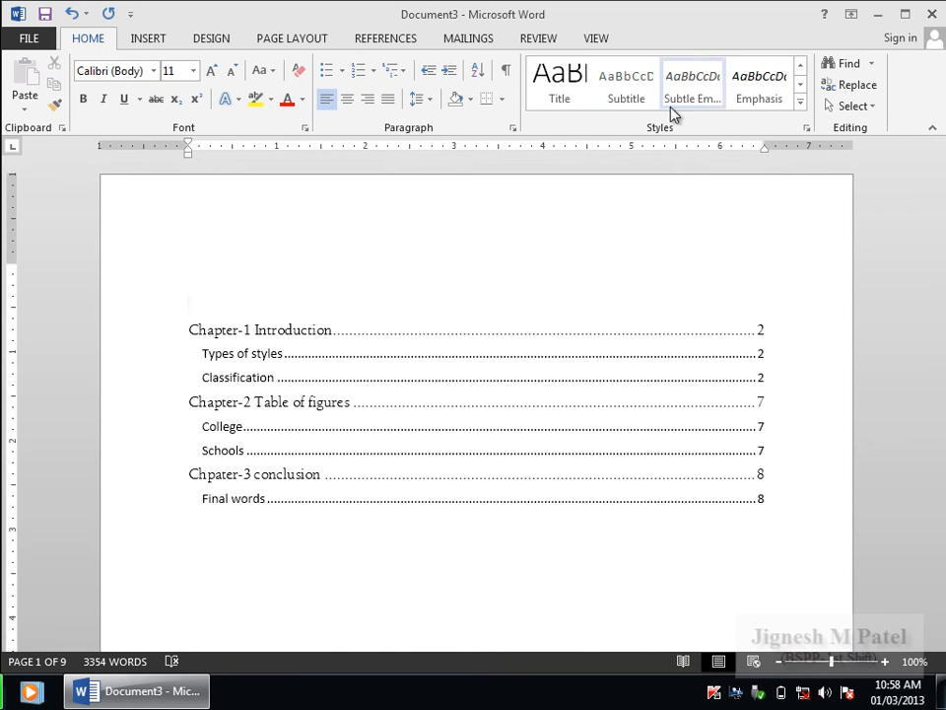
pyautogui.click(552, 93)
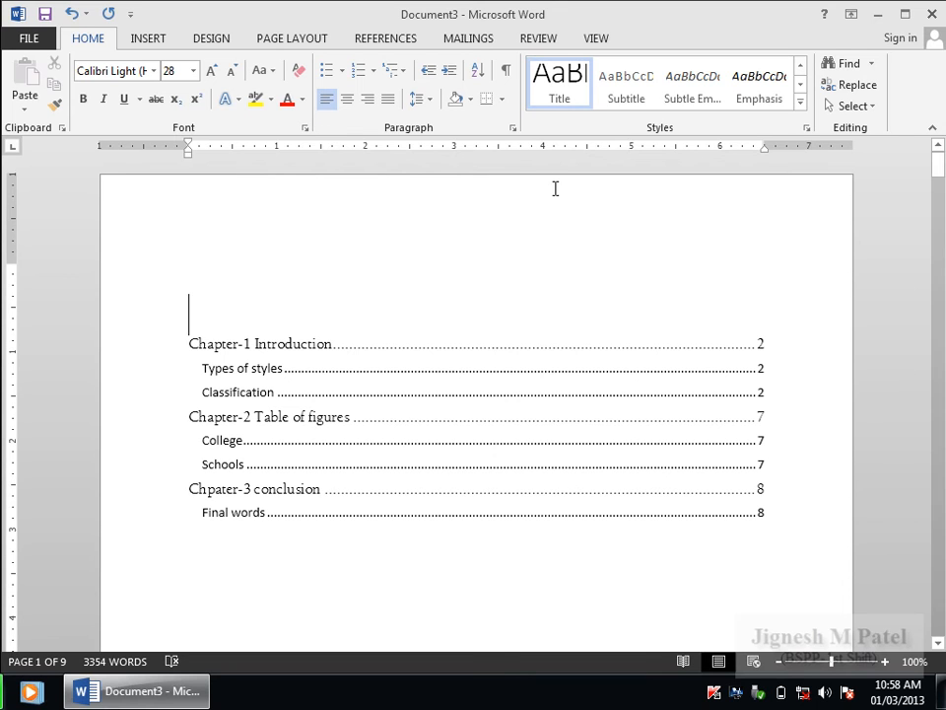
pyautogui.write('Table of contee')
pyautogui.press('BackSpace')
pyautogui.write('nts')
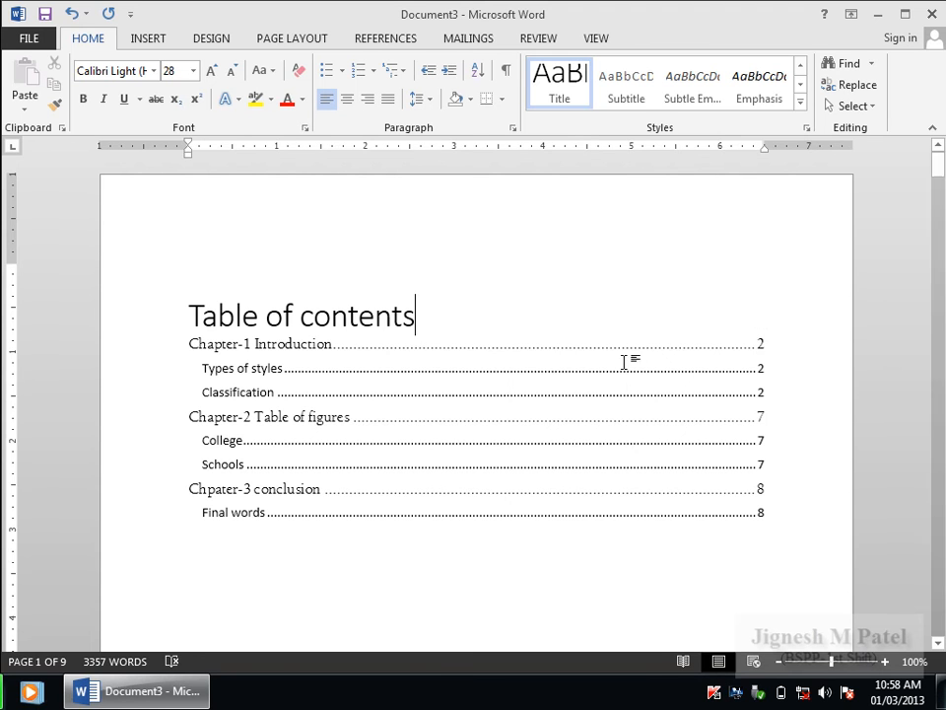
pyautogui.press('Return')
pyautogui.scroll(-15, 612, 368)
pyautogui.scroll(-5, 613, 367)
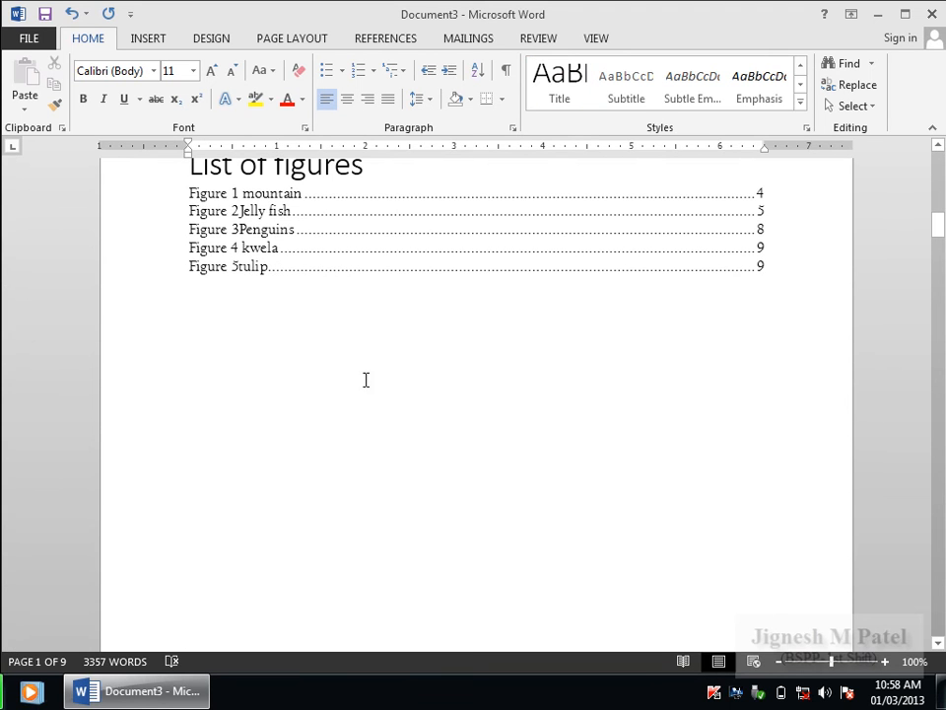
pyautogui.click(388, 367)
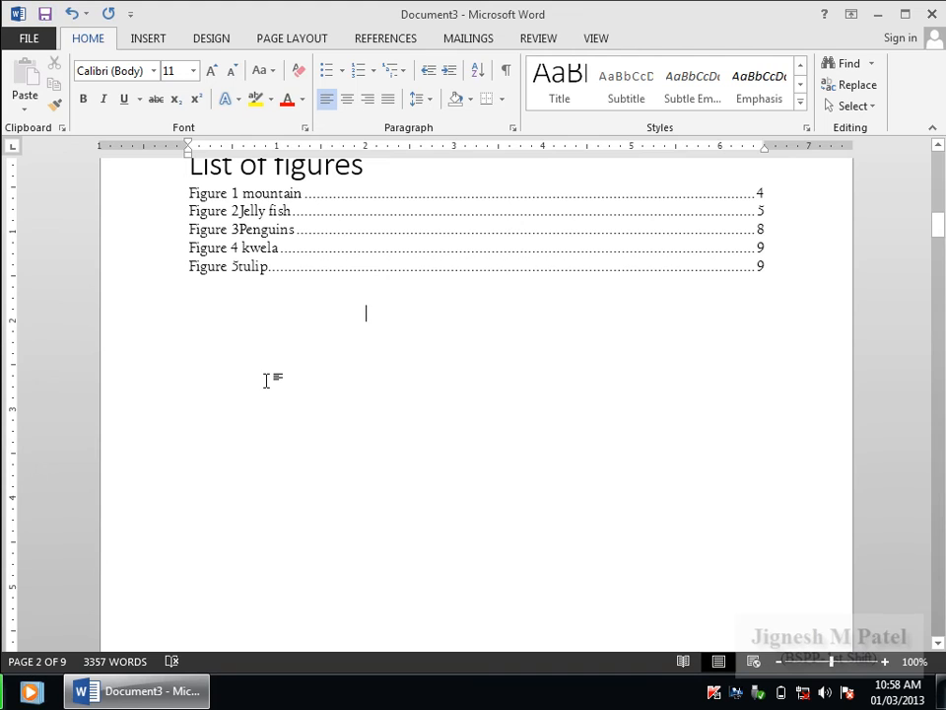
pyautogui.hotkey('ctrl', 's')
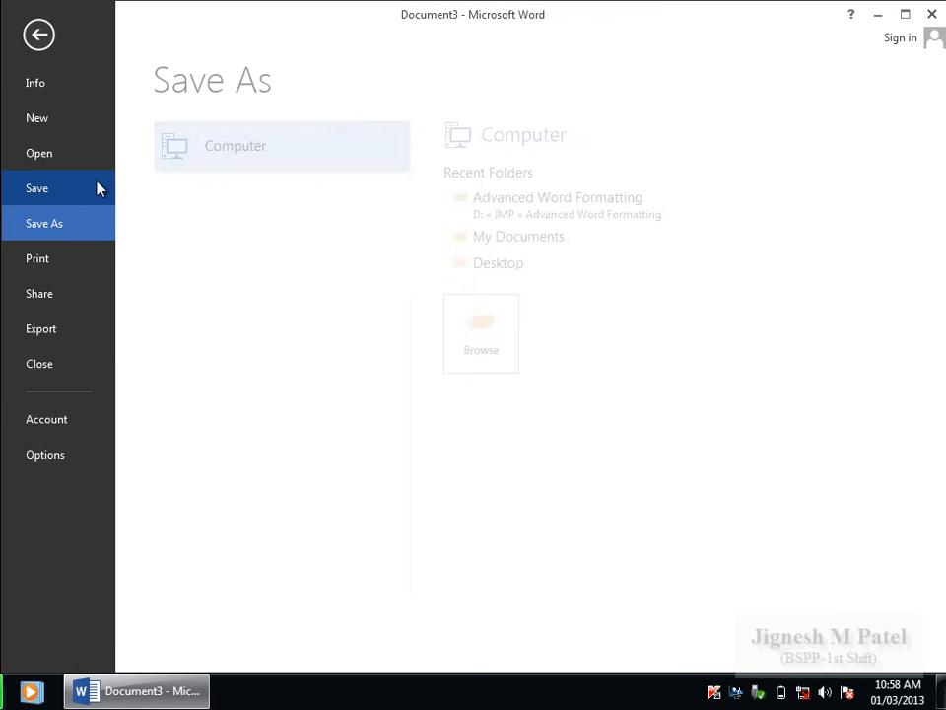
pyautogui.click(33, 34)
pyautogui.scroll(3, 296, 414)
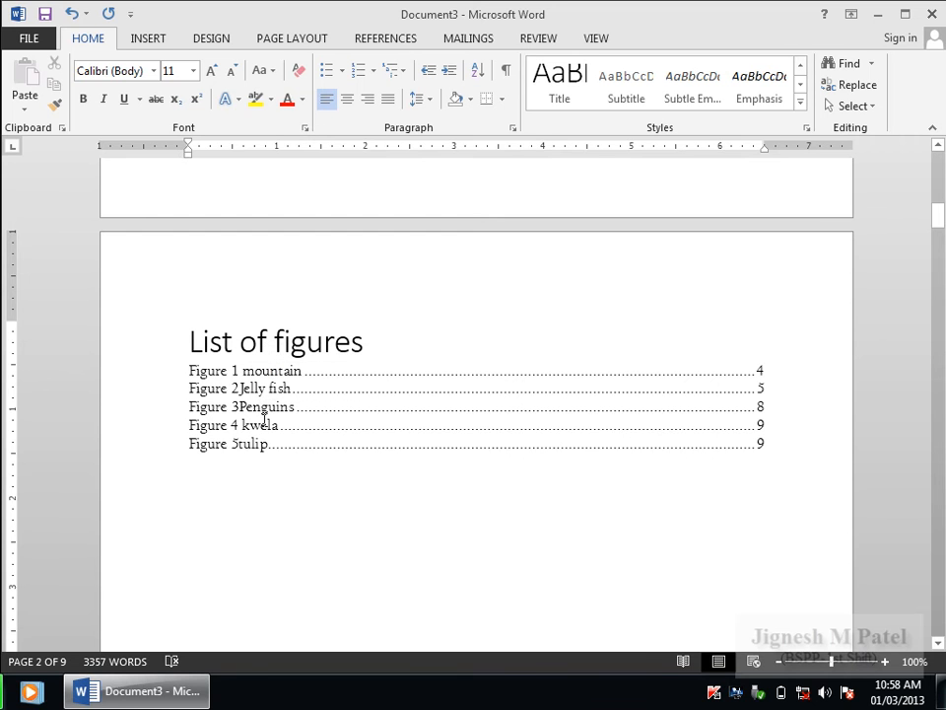
# Insert the Chrysanthemum sample picture in the empty line between the two paragraphs on page 4.
pyautogui.moveTo(936, 213); pyautogui.dragTo(941, 366)
pyautogui.click(391, 219)
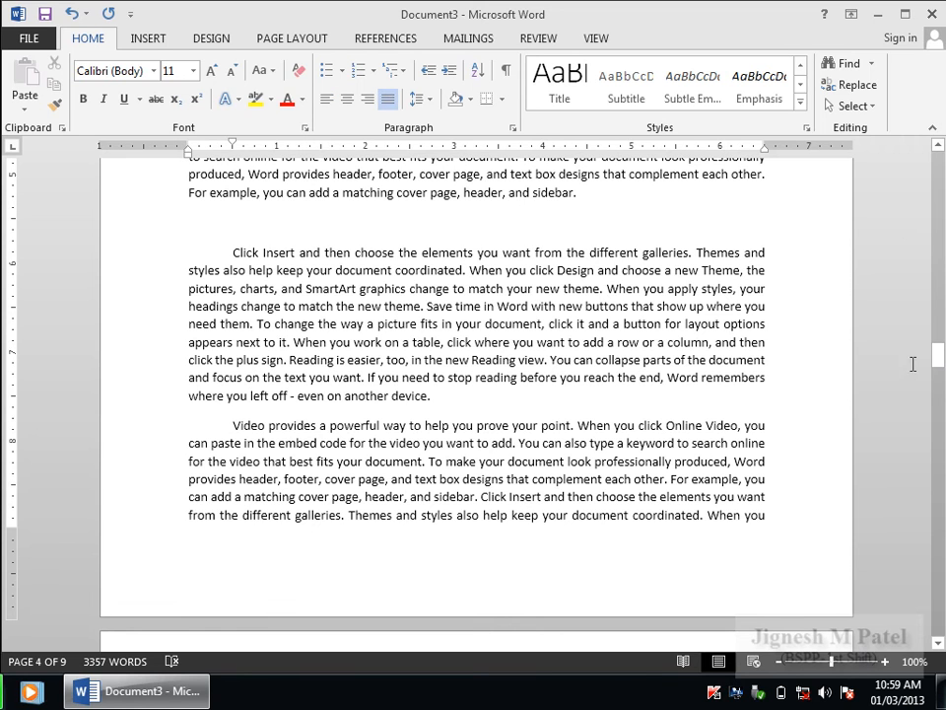
pyautogui.click(138, 37)
pyautogui.click(175, 87)
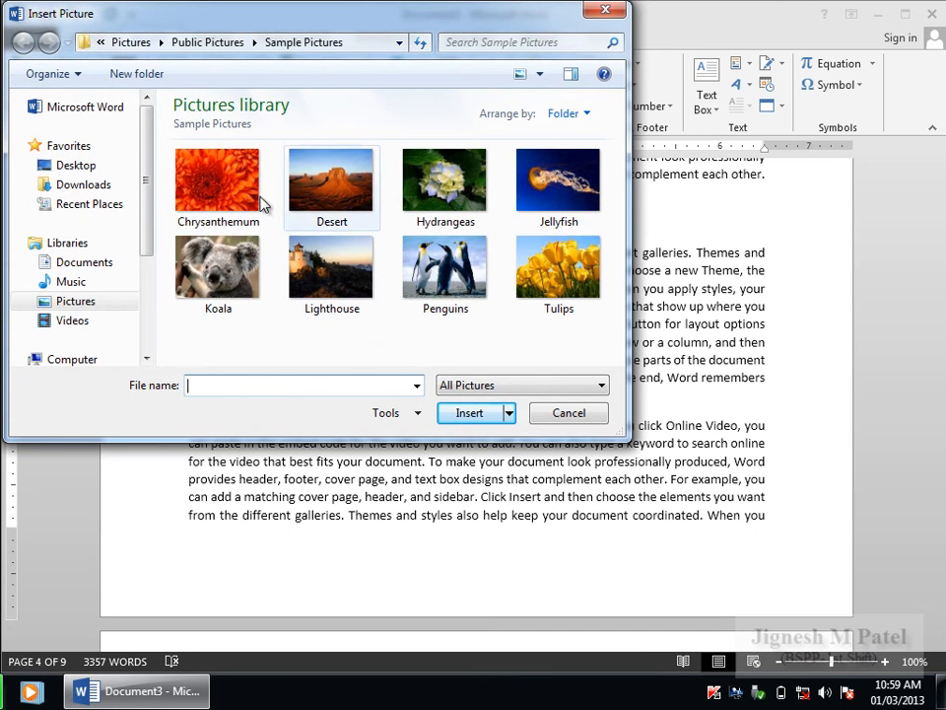
pyautogui.click(222, 180)
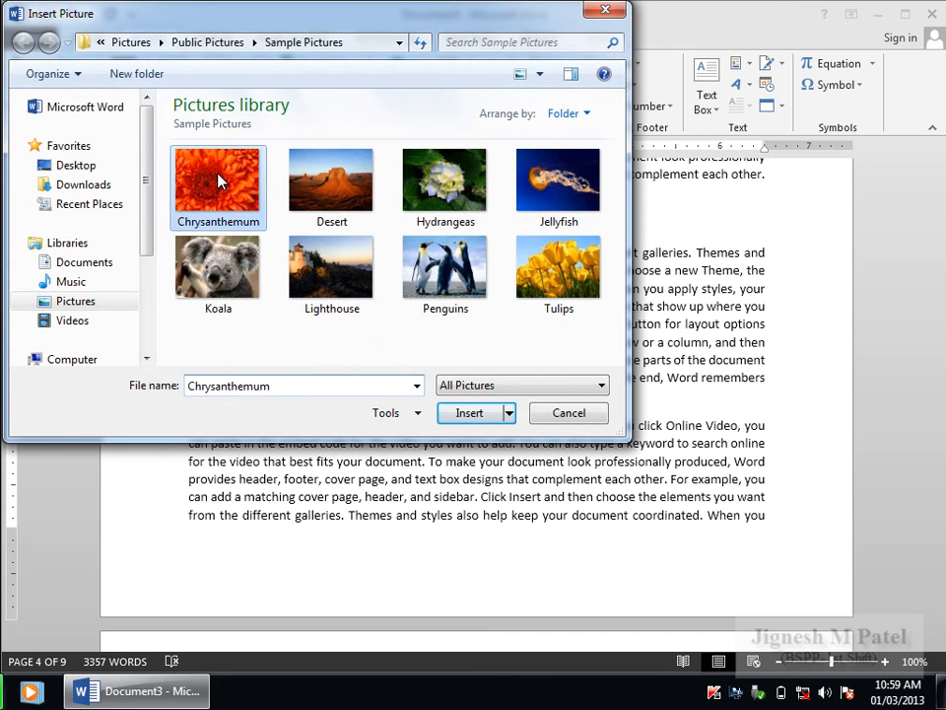
pyautogui.click(471, 414)
# Shrink the chrysanthemum picture proportionally to about 3 inches wide and 2.25 inches high so it fits on page 4.
pyautogui.scroll(-2, 550, 373)
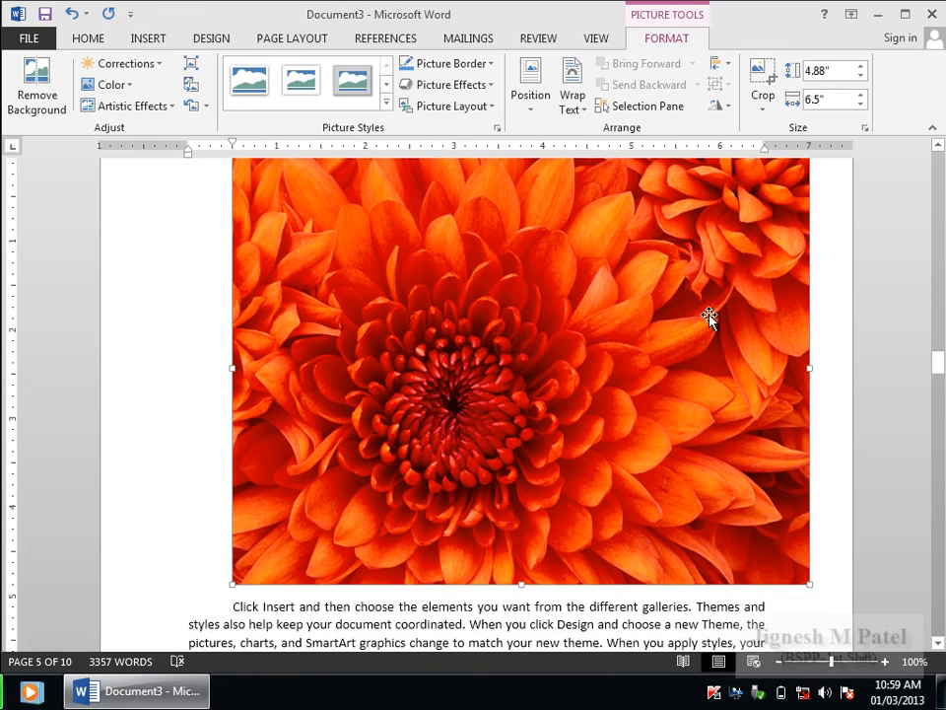
pyautogui.scroll(3, 728, 262)
pyautogui.moveTo(810, 196); pyautogui.dragTo(523, 414)
pyautogui.scroll(3, 486, 405)
pyautogui.moveTo(520, 345); pyautogui.dragTo(499, 340)
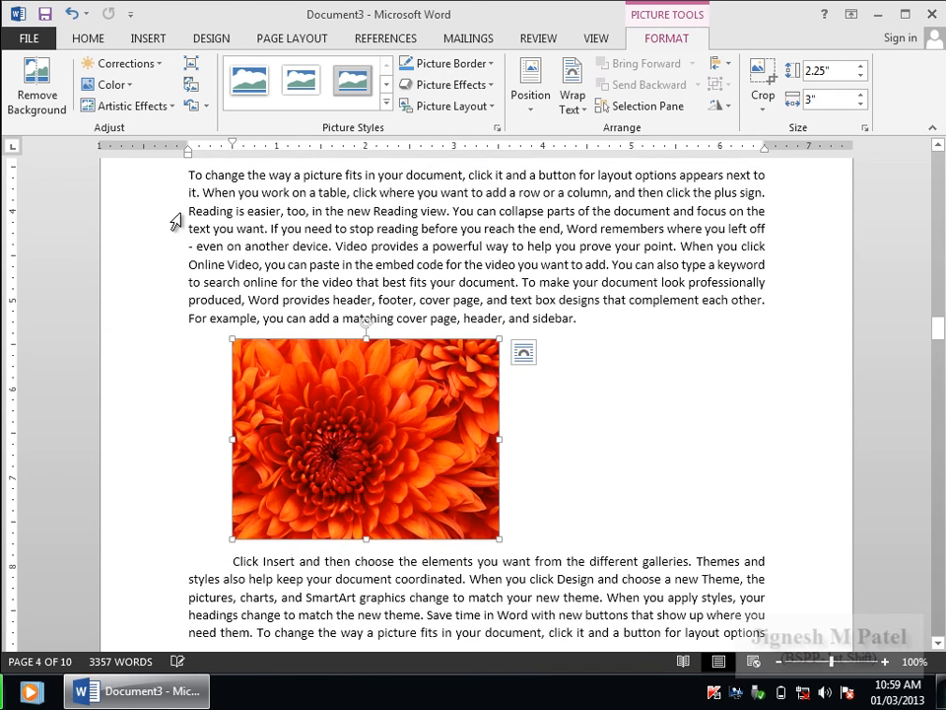
# Apply the Normal style to the chrysanthemum picture's paragraph and centre it.
pyautogui.click(87, 40)
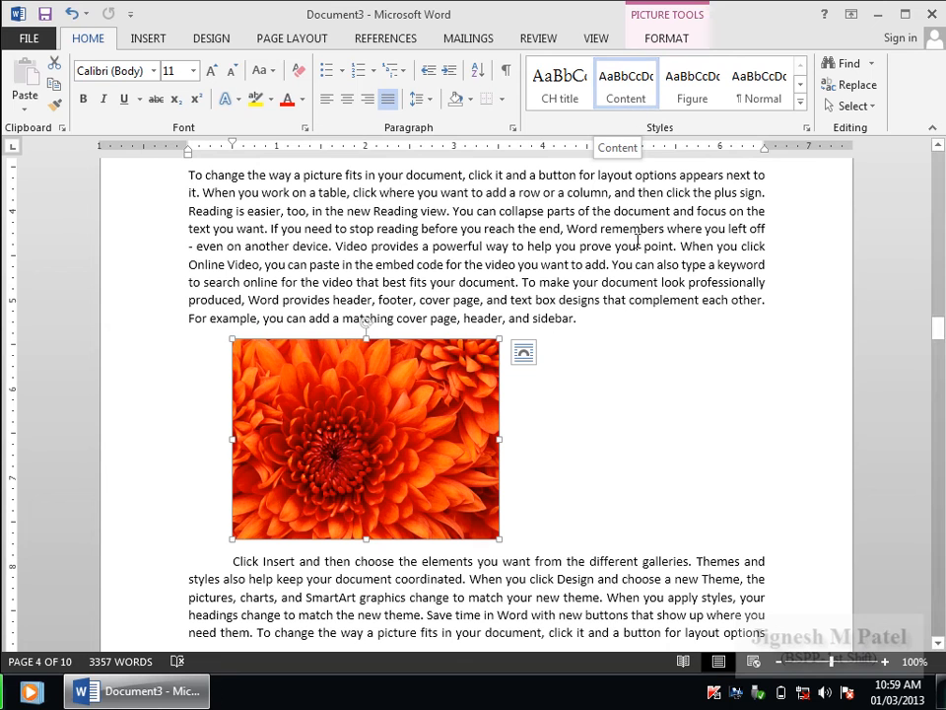
pyautogui.click(755, 91)
pyautogui.click(347, 101)
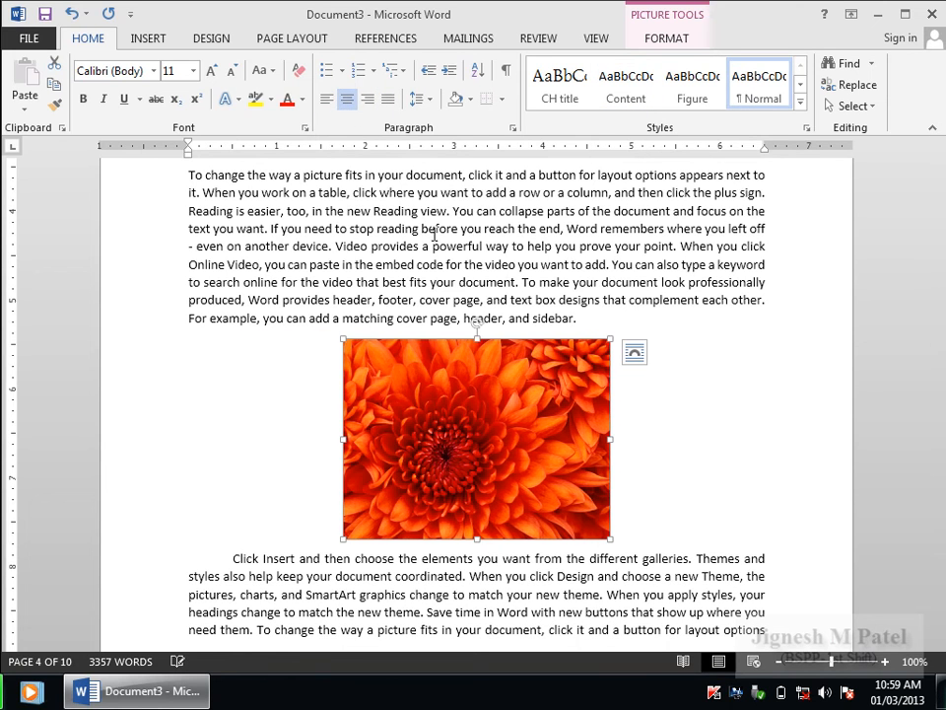
# Insert a Figure caption with the text "Flower" on a new line below the chrysanthemum picture and apply the Figure style to it.
pyautogui.click(645, 540)
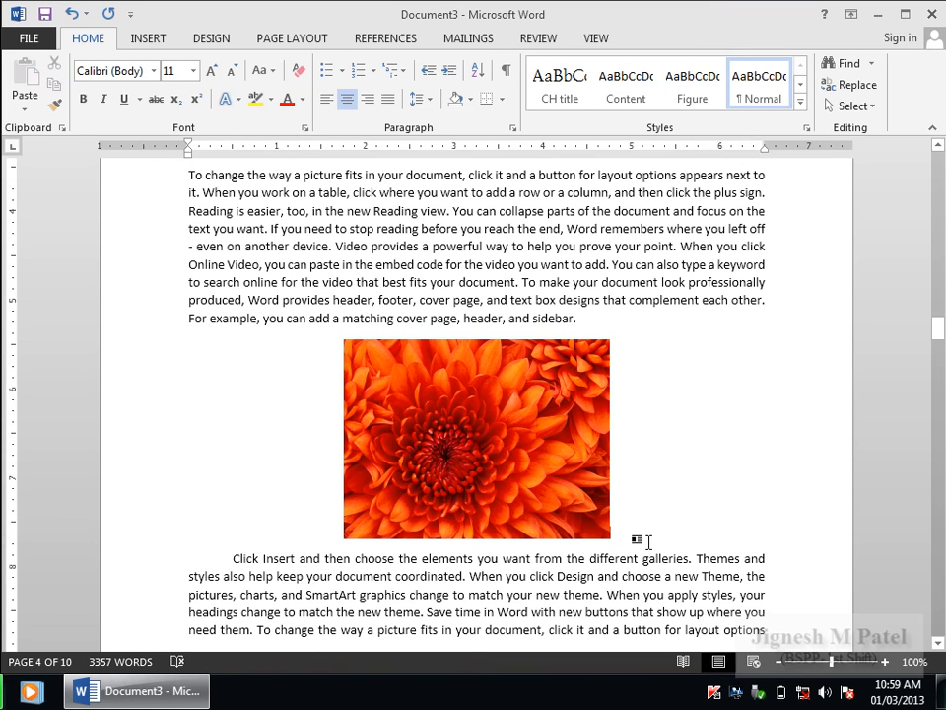
pyautogui.press('Return')
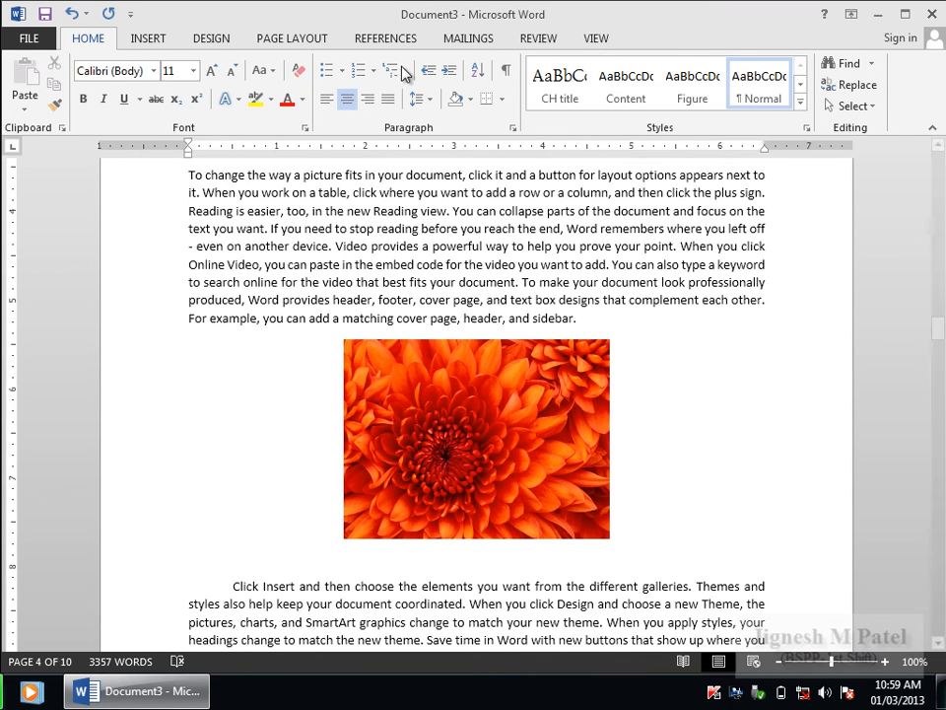
pyautogui.click(385, 37)
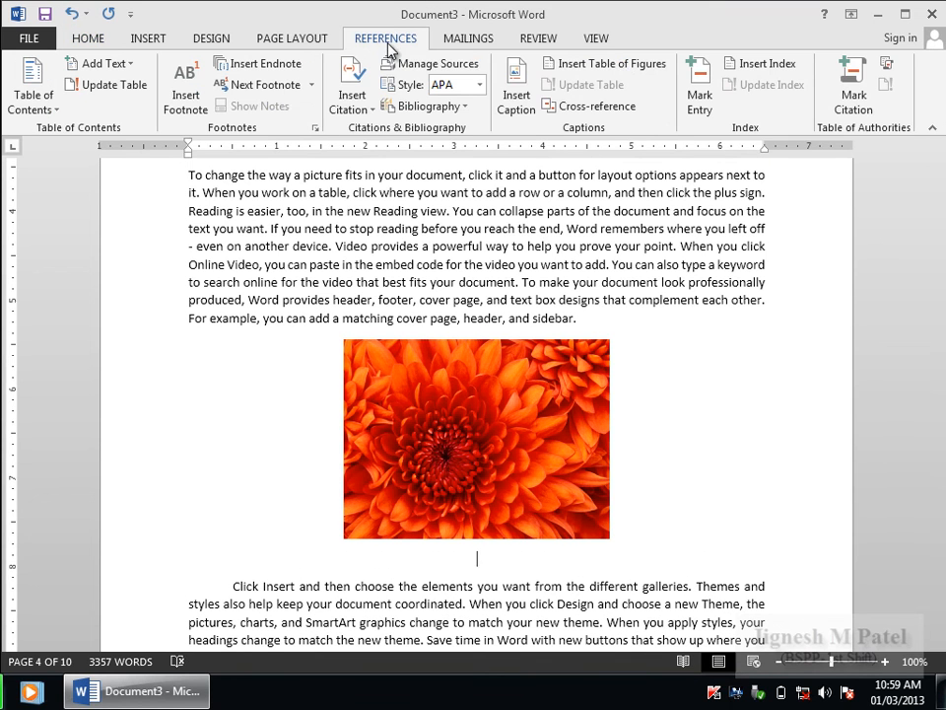
pyautogui.click(528, 106)
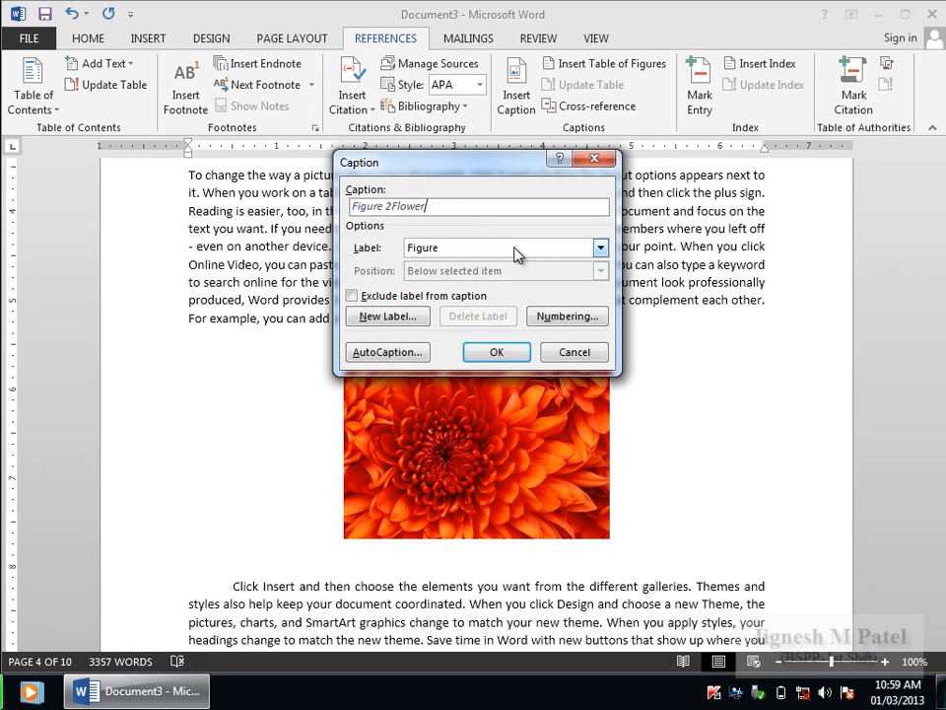
pyautogui.click(496, 353)
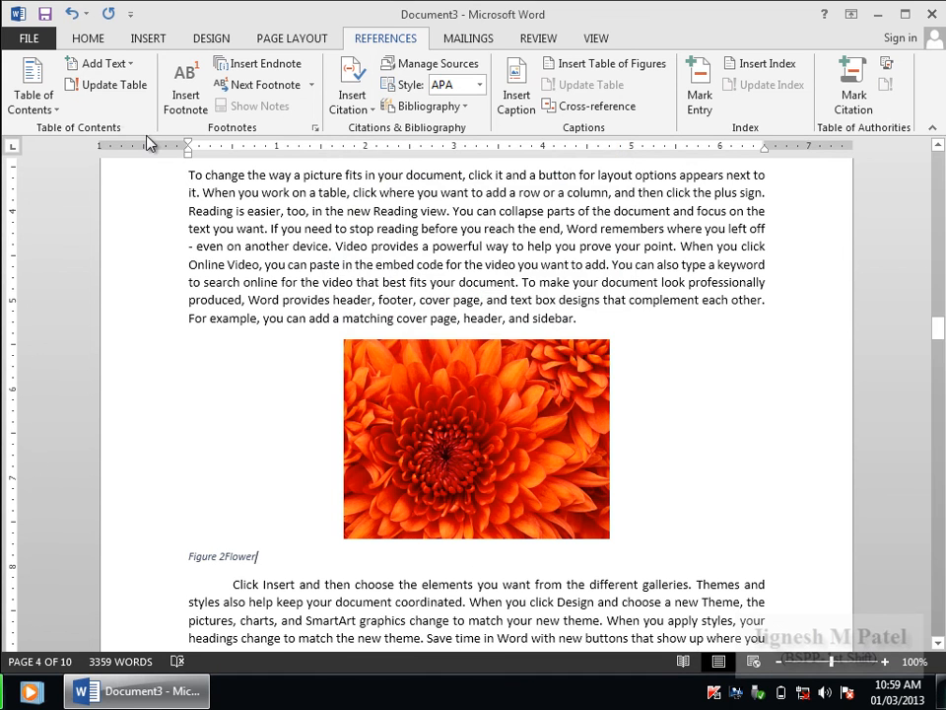
pyautogui.click(86, 39)
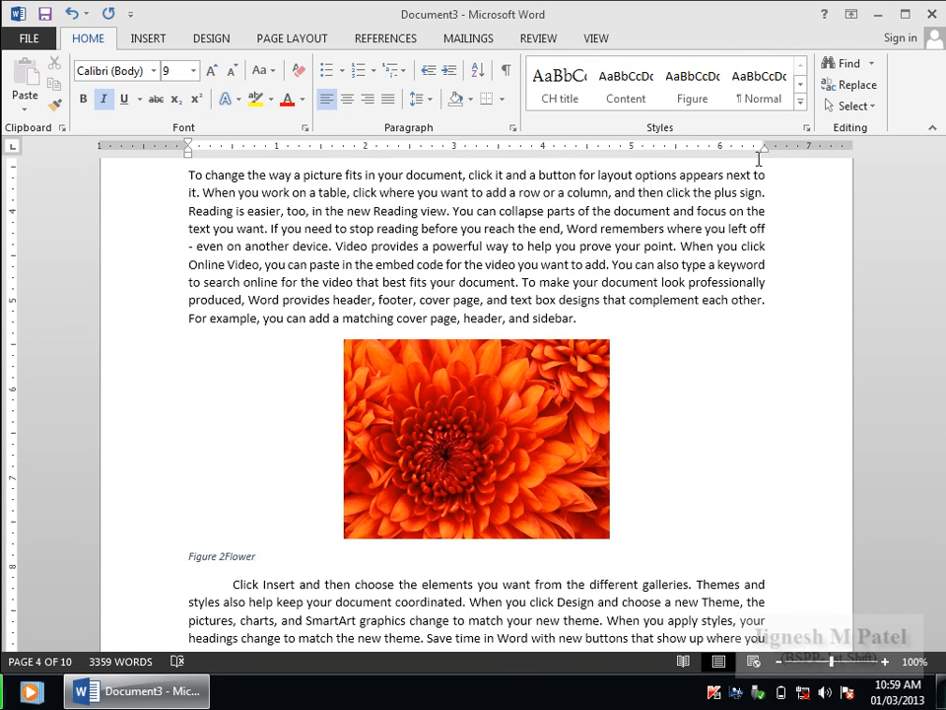
pyautogui.click(691, 94)
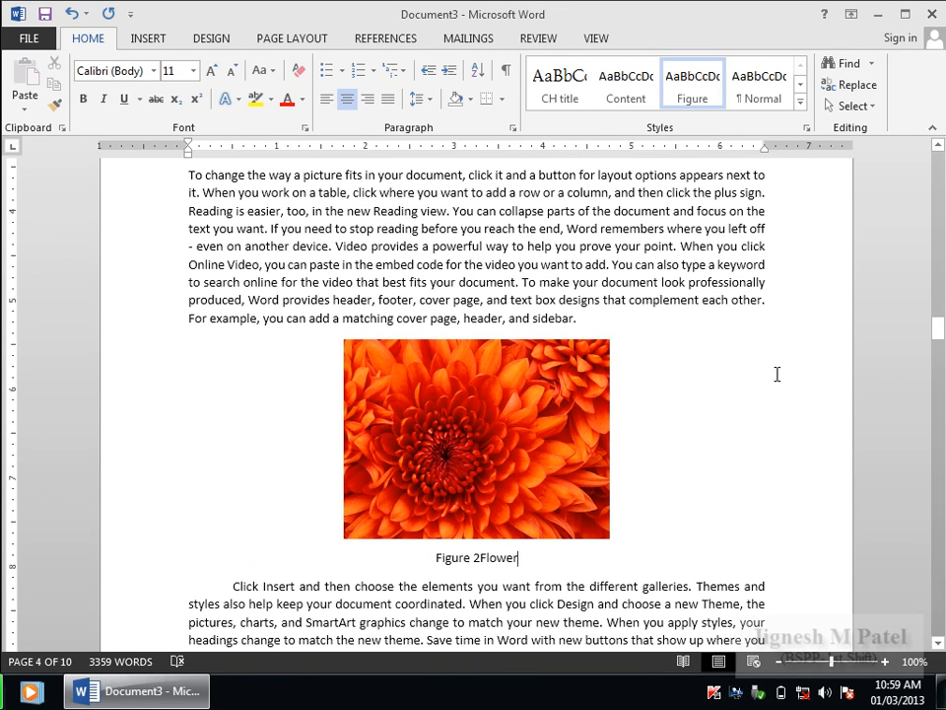
# Update the entire table of figures on page 2 to include the new Flower caption.
pyautogui.moveTo(939, 328); pyautogui.dragTo(938, 225)
pyautogui.click(321, 372)
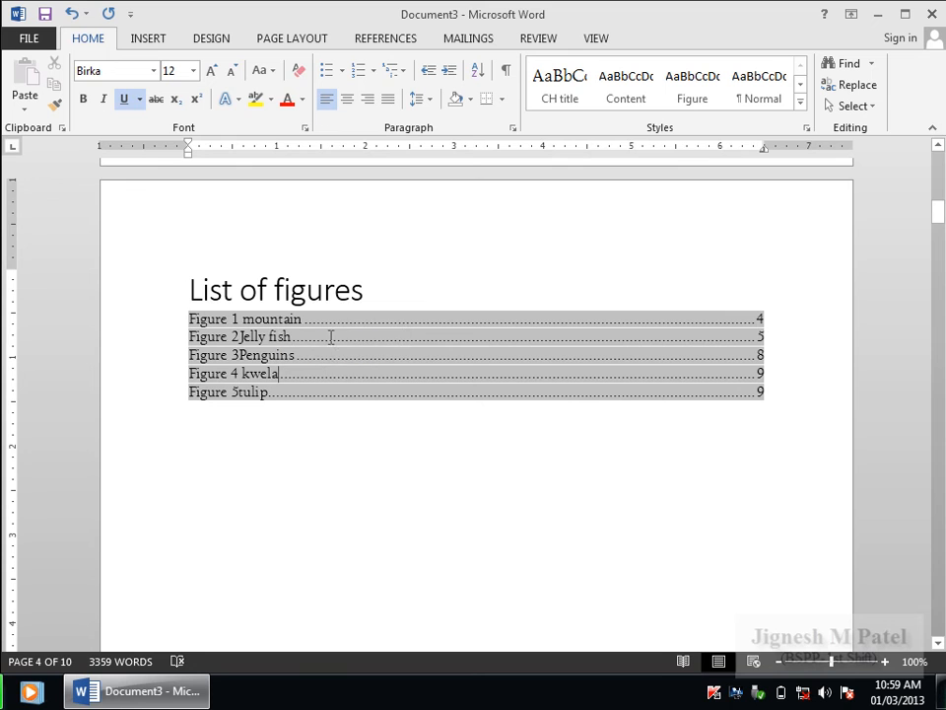
pyautogui.rightClick(330, 336)
pyautogui.click(386, 443)
pyautogui.click(414, 342)
pyautogui.click(480, 369)
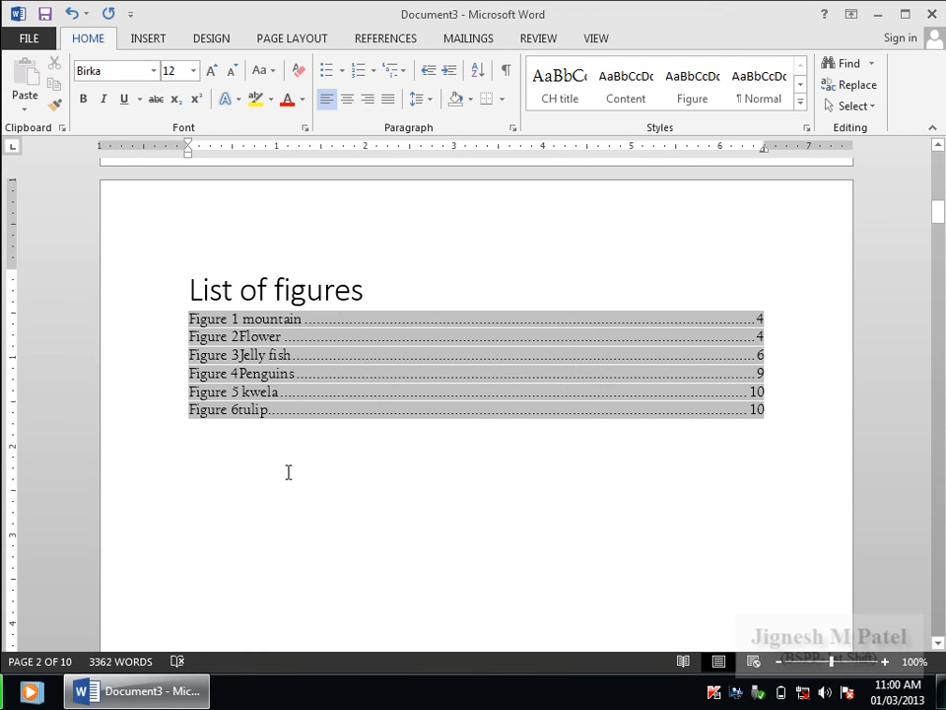
pyautogui.click(287, 471)
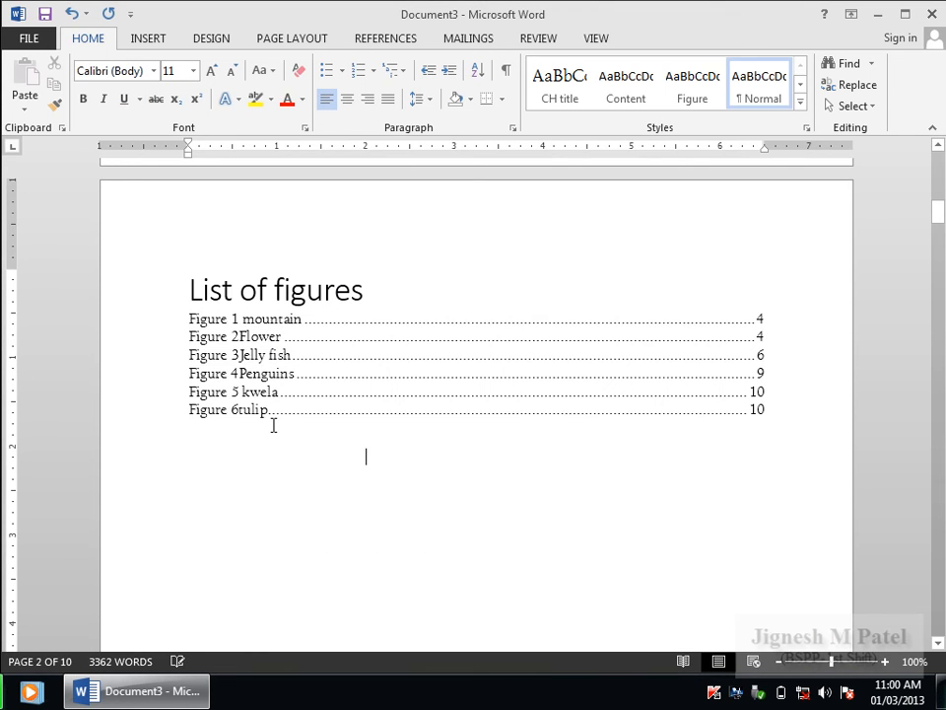
pyautogui.click(238, 336)
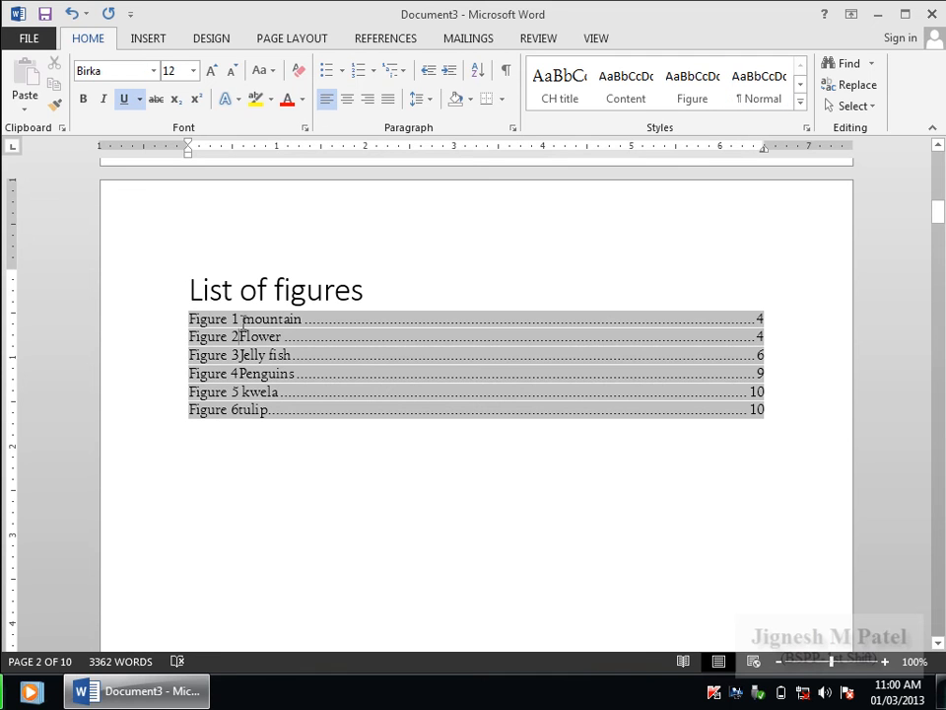
pyautogui.click(251, 428)
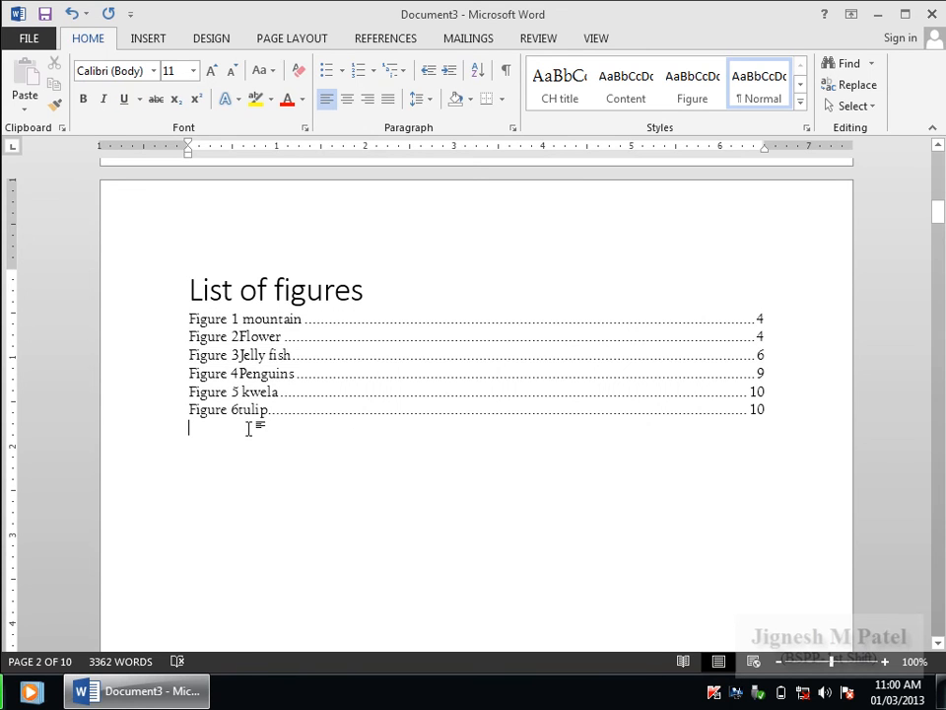
# Follow the Jelly fish entry in the table of figures and delete the jellyfish picture together with its caption.
pyautogui.keyDown('ctrl'); pyautogui.click(263, 360); pyautogui.keyUp('ctrl')
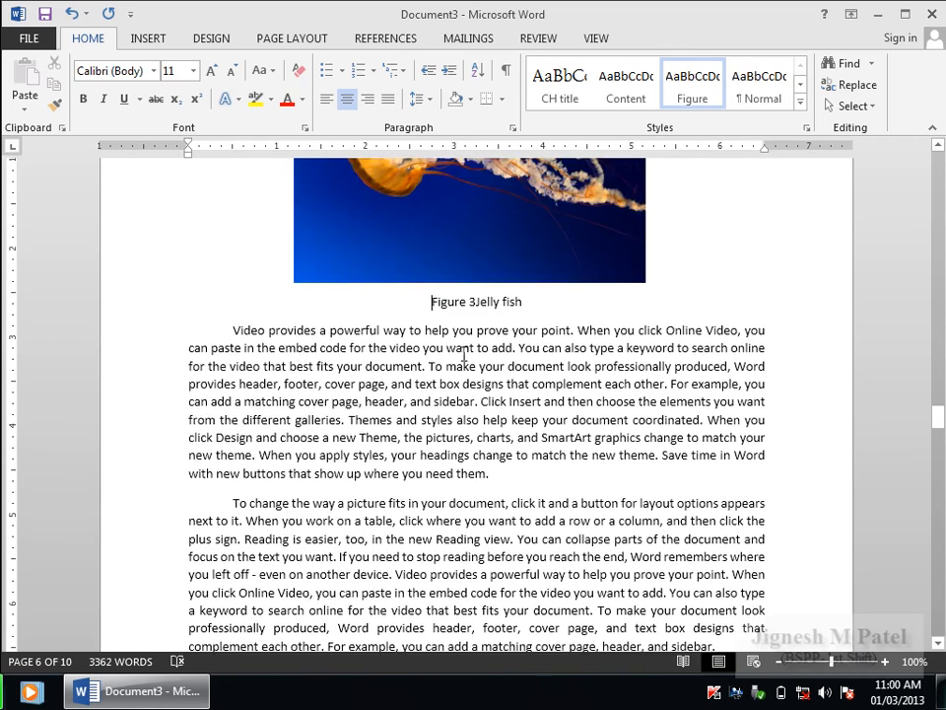
pyautogui.scroll(3, 463, 353)
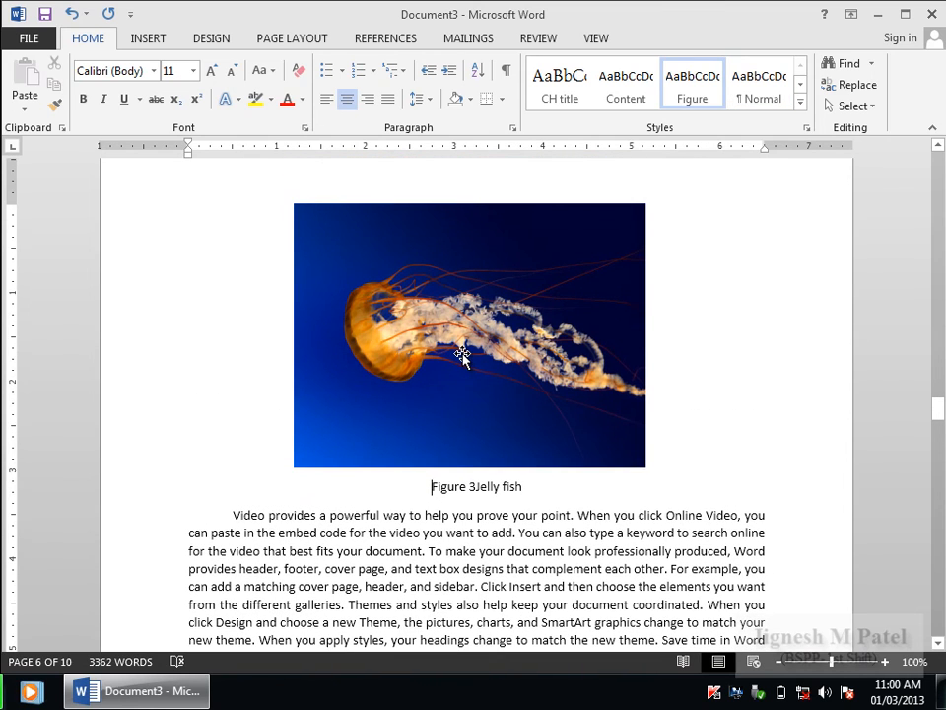
pyautogui.click(463, 357)
pyautogui.press('Delete')
pyautogui.moveTo(545, 221); pyautogui.dragTo(427, 219)
pyautogui.press('Delete')
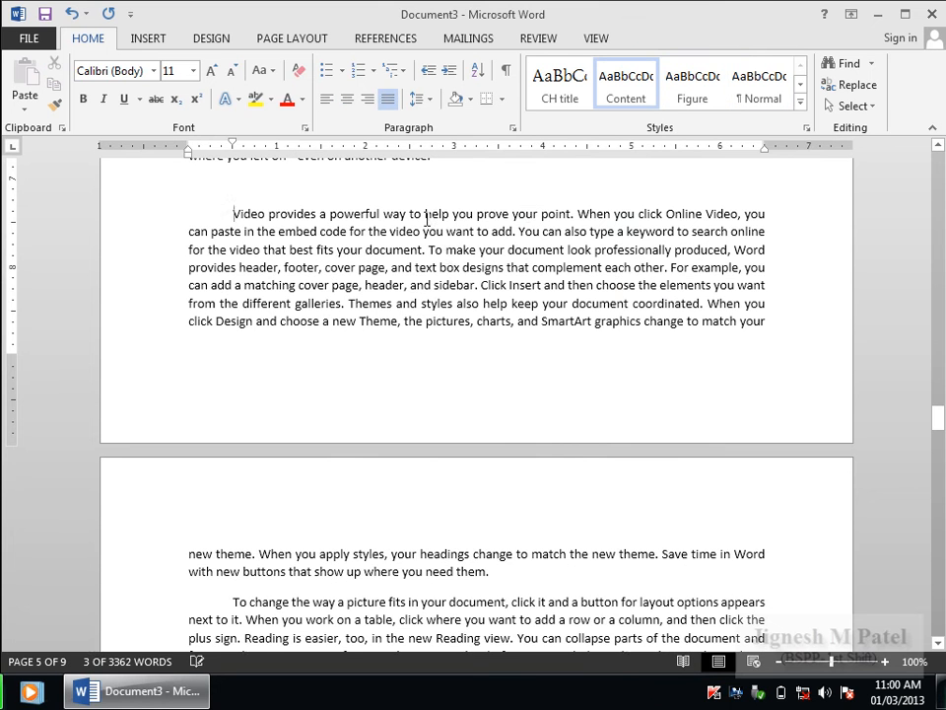
pyautogui.scroll(2, 405, 225)
pyautogui.click(396, 275)
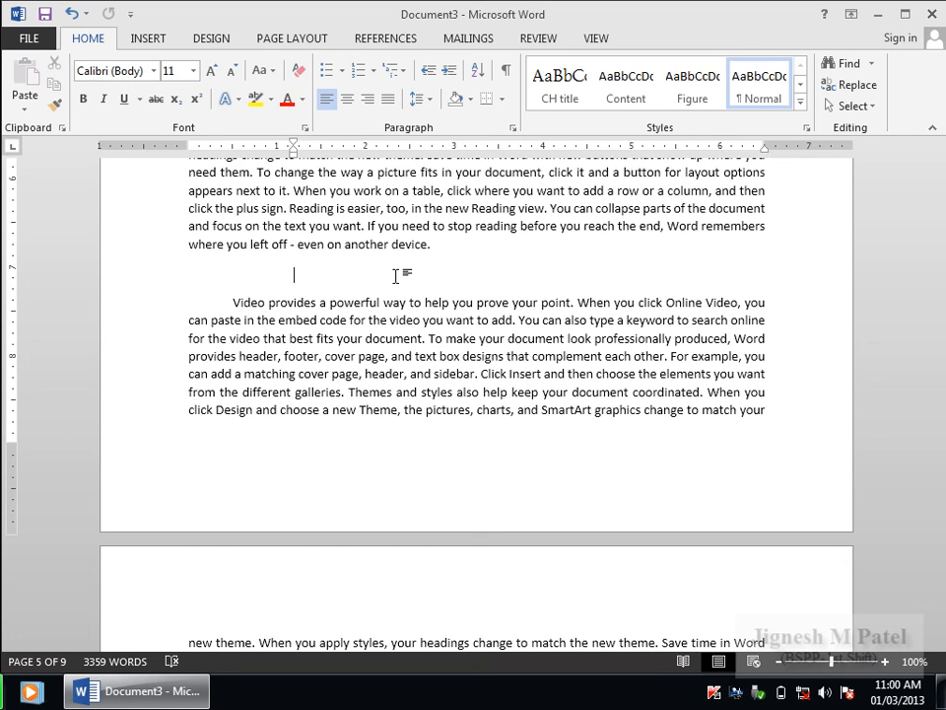
# Update the entire table of figures on page 2 to drop the deleted Jelly fish entry.
pyautogui.moveTo(937, 415); pyautogui.dragTo(931, 216)
pyautogui.rightClick(255, 380)
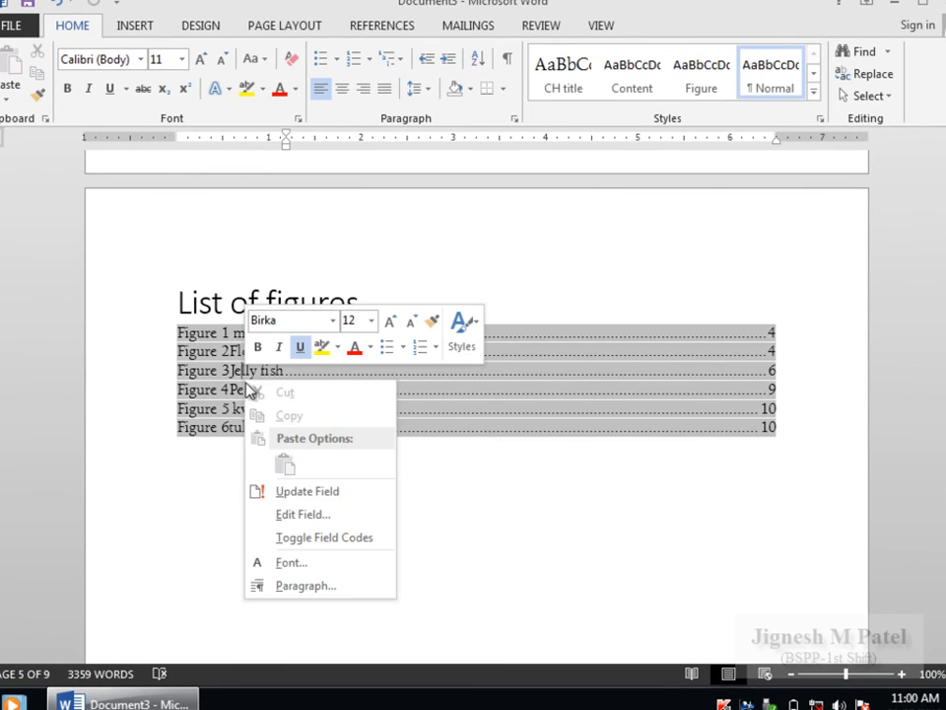
pyautogui.click(308, 491)
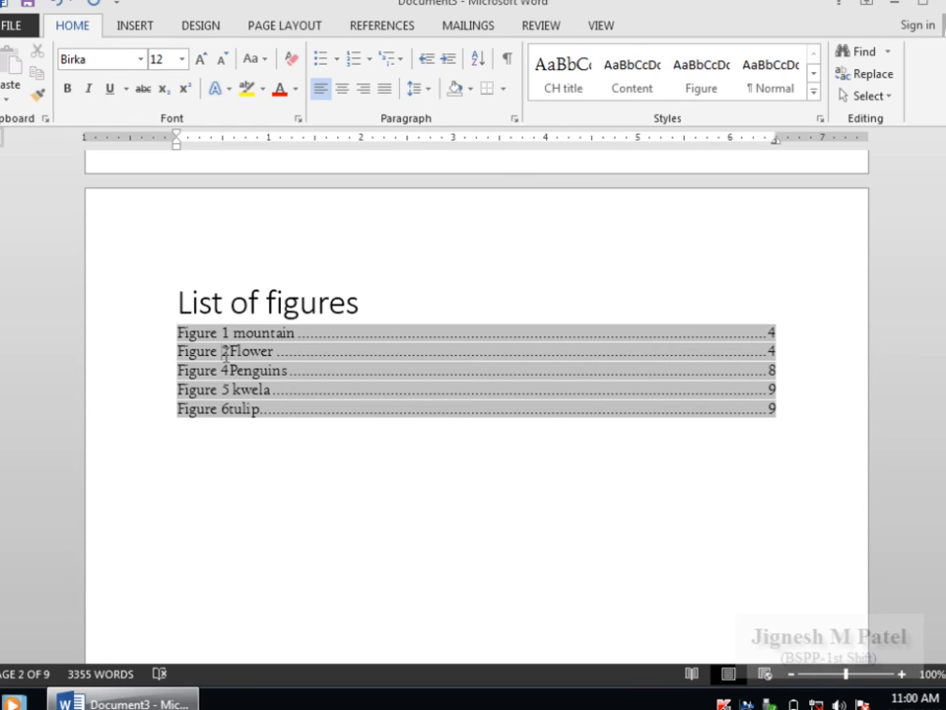
# Follow the Penguins entry to its caption, then select all text with similar formatting and update the fields to renumber the figure captions.
pyautogui.click(225, 356)
pyautogui.click(228, 370)
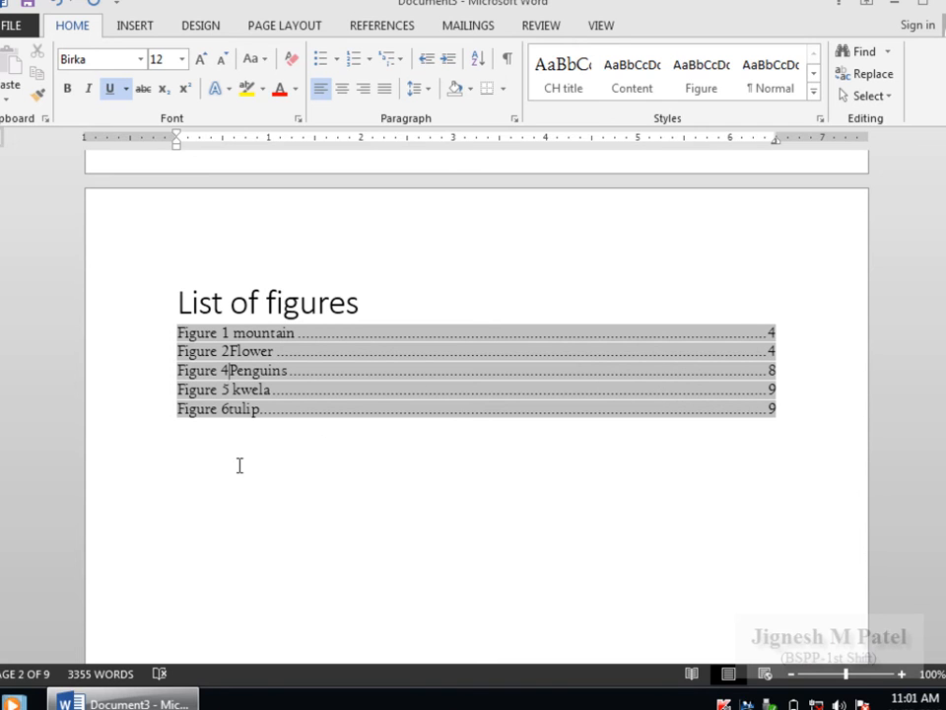
pyautogui.keyDown('ctrl'); pyautogui.click(227, 375); pyautogui.keyUp('ctrl')
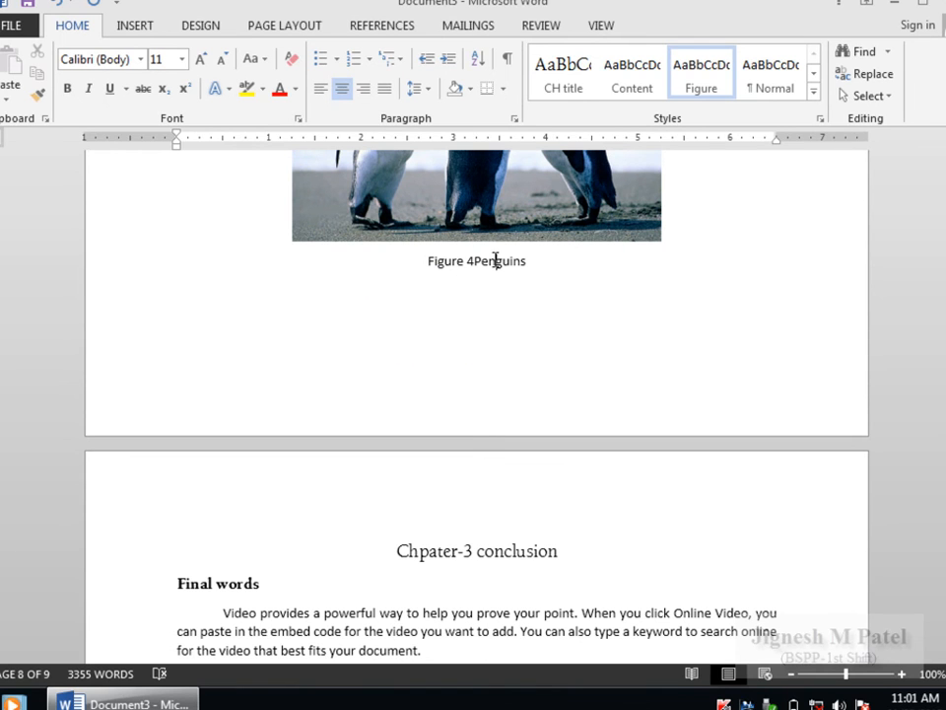
pyautogui.click(871, 96)
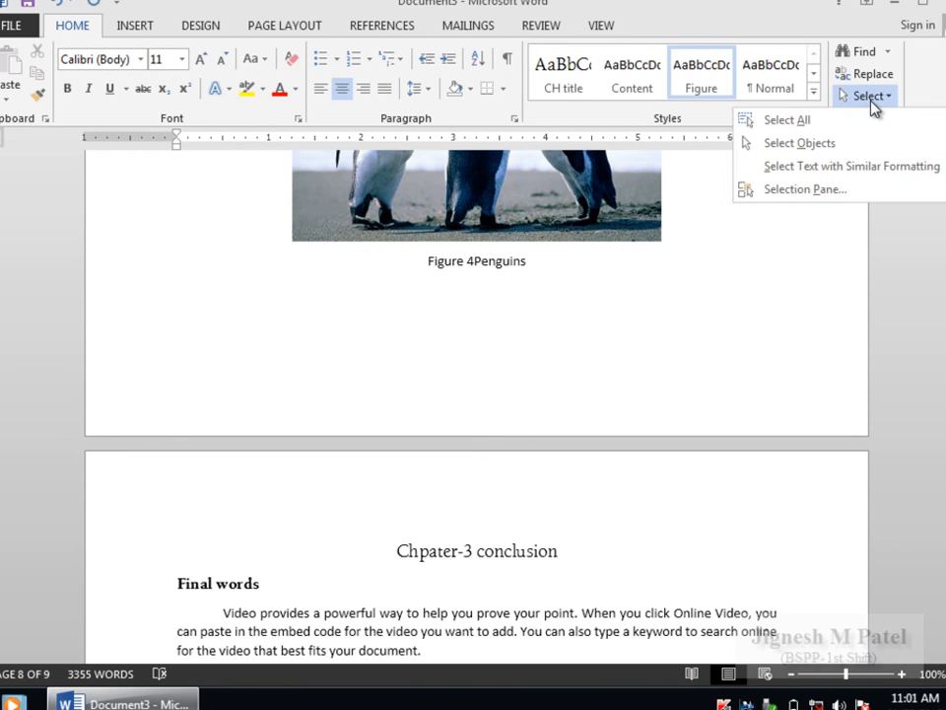
pyautogui.click(854, 170)
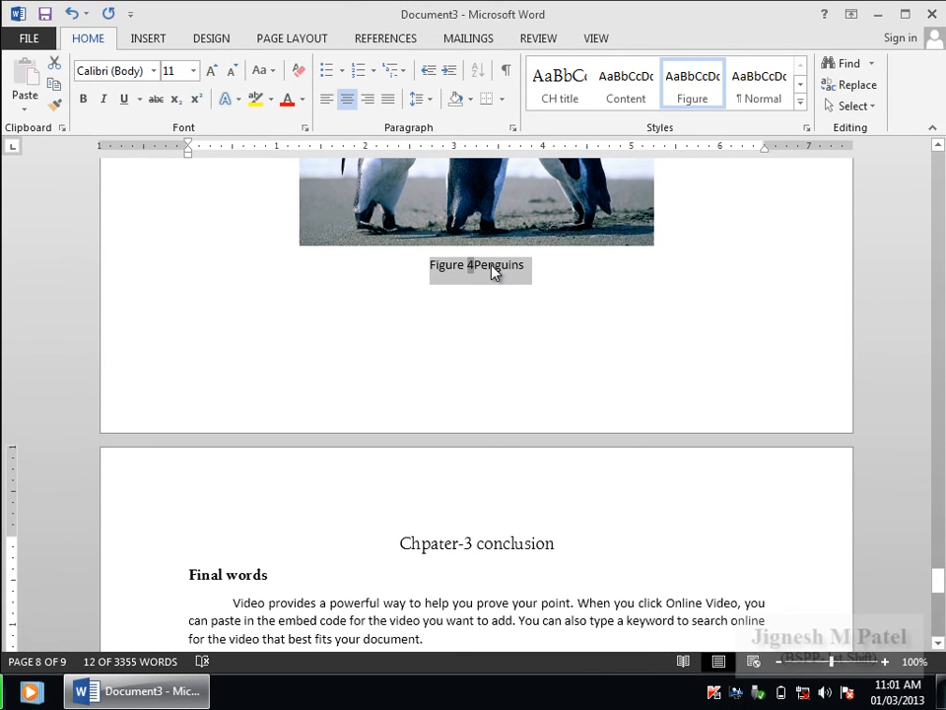
pyautogui.rightClick(493, 275)
pyautogui.click(549, 378)
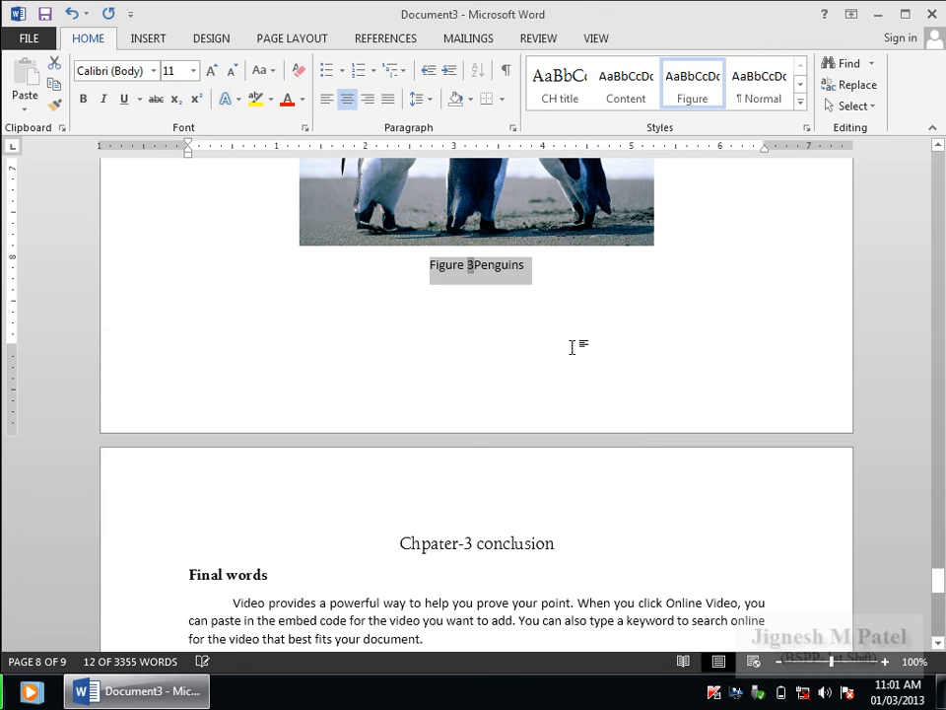
# Update the entire table of figures under List of figures to pick up the renumbered captions.
pyautogui.moveTo(939, 581); pyautogui.dragTo(939, 215)
pyautogui.click(298, 439)
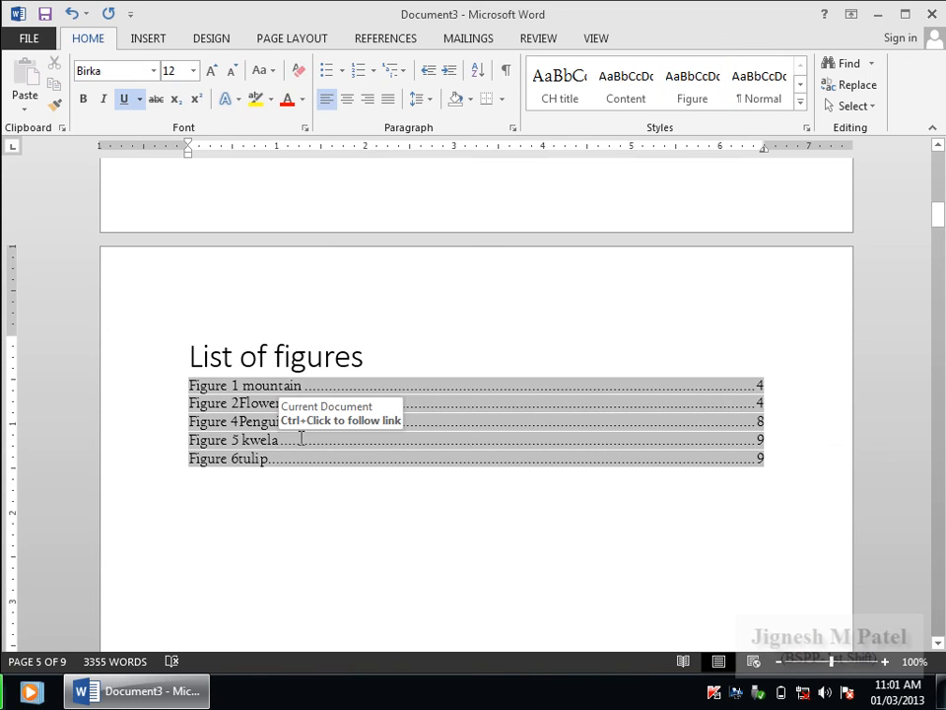
pyautogui.rightClick(270, 394)
pyautogui.click(342, 505)
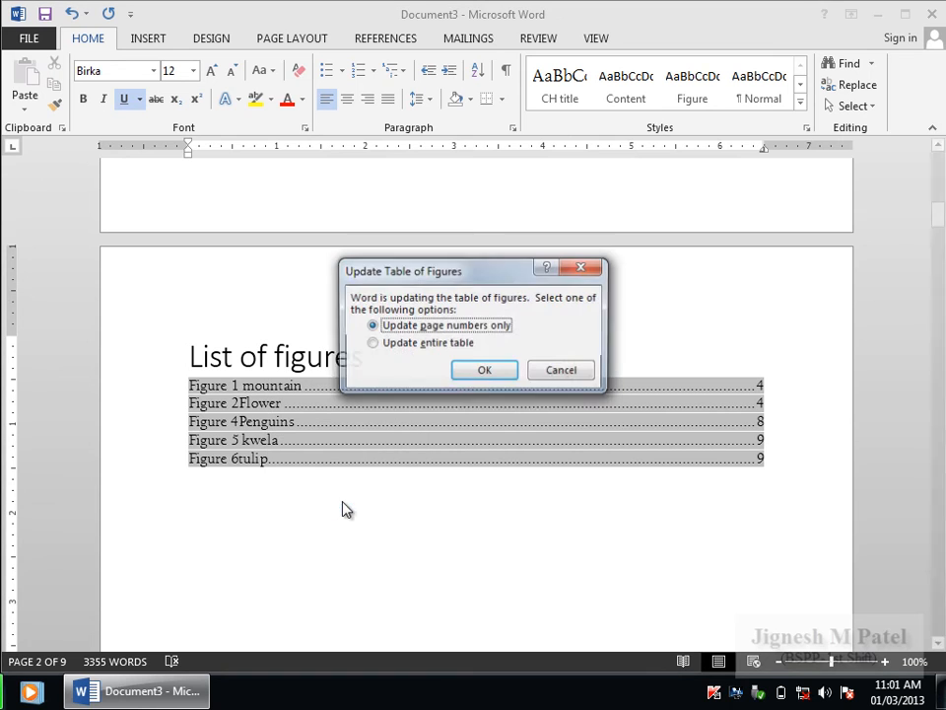
pyautogui.click(409, 345)
pyautogui.click(483, 370)
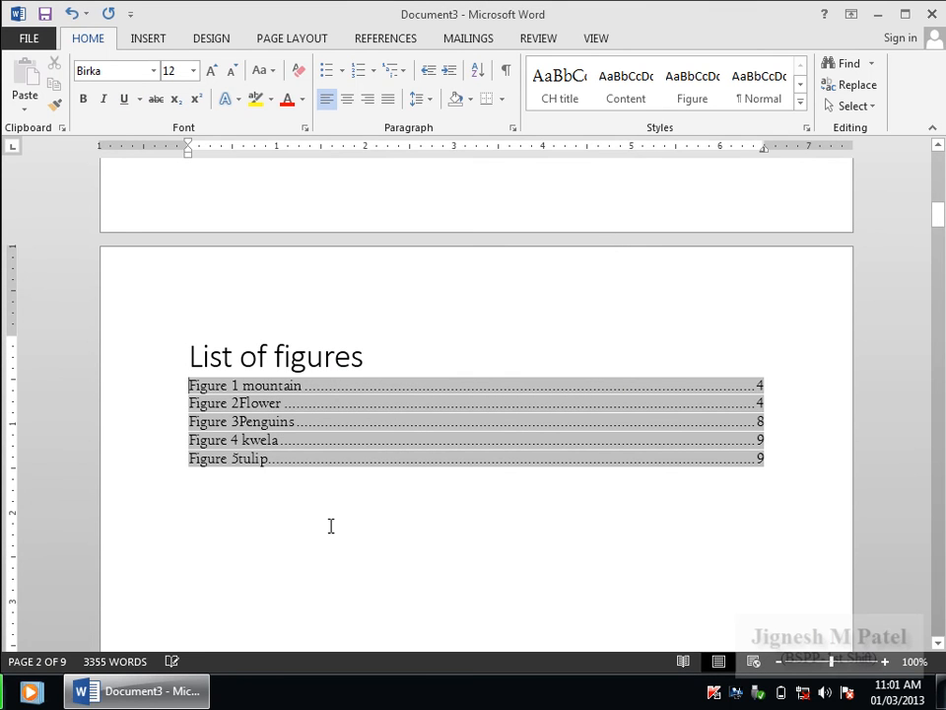